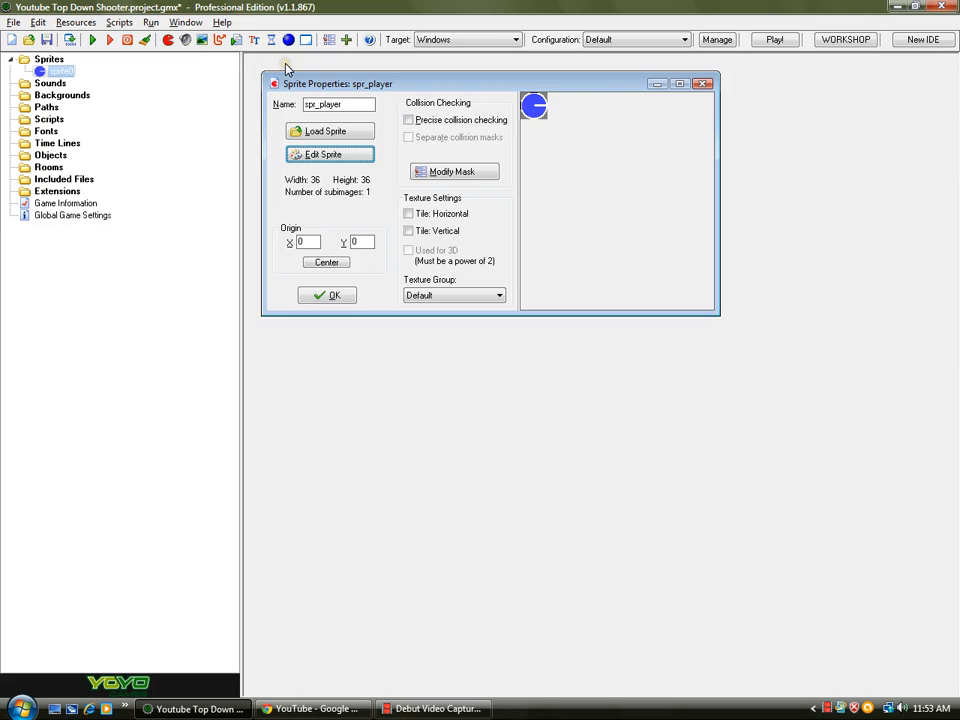
{"action": "left_click", "coordinate": [330, 154]}
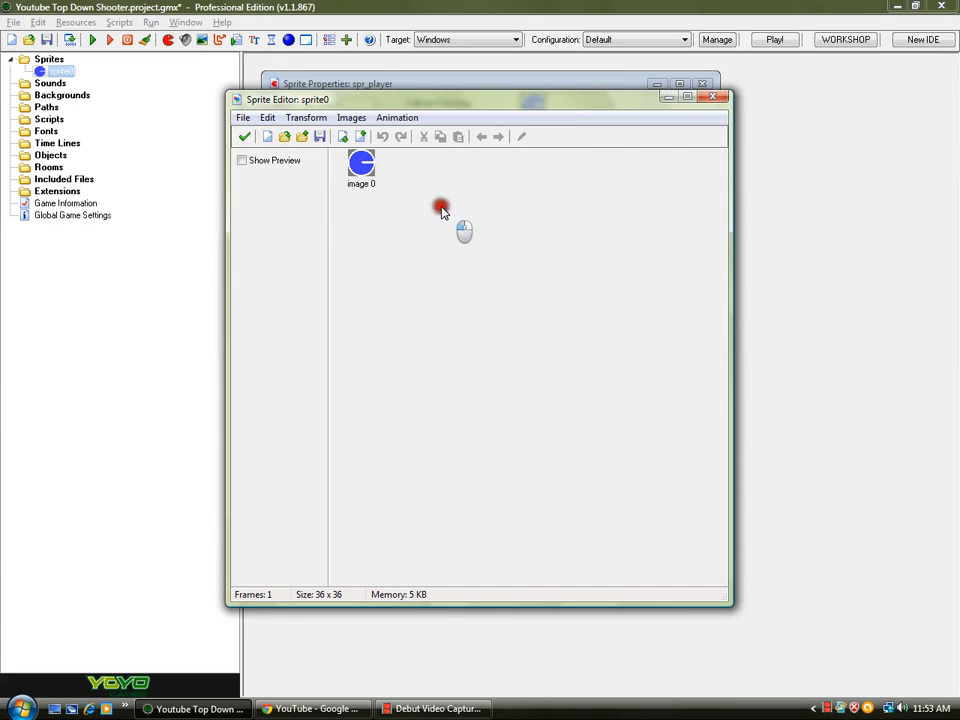
{"action": "left_click", "coordinate": [371, 180]}
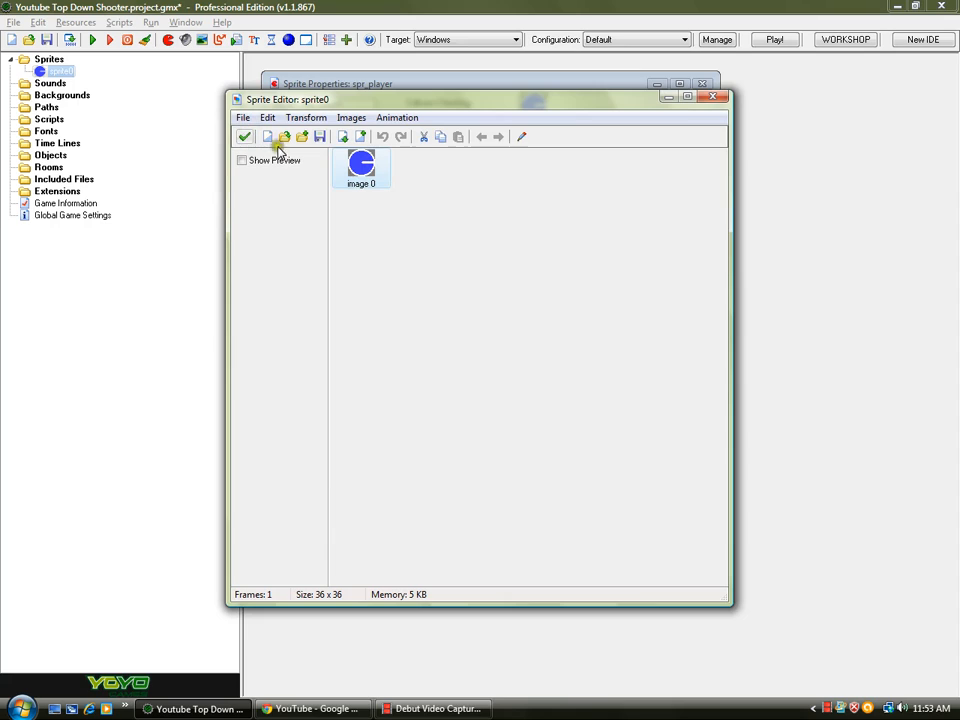
{"action": "left_click", "coordinate": [244, 138]}
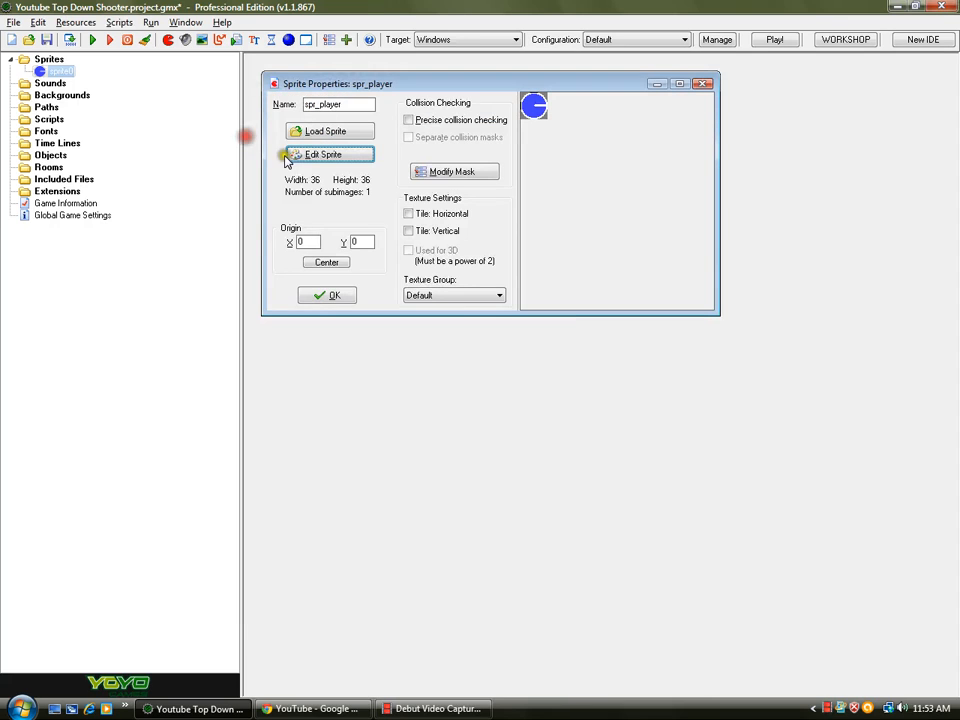
- Center the origin of spr_player, confirm its properties and save the project
{"action": "left_click", "coordinate": [327, 263]}
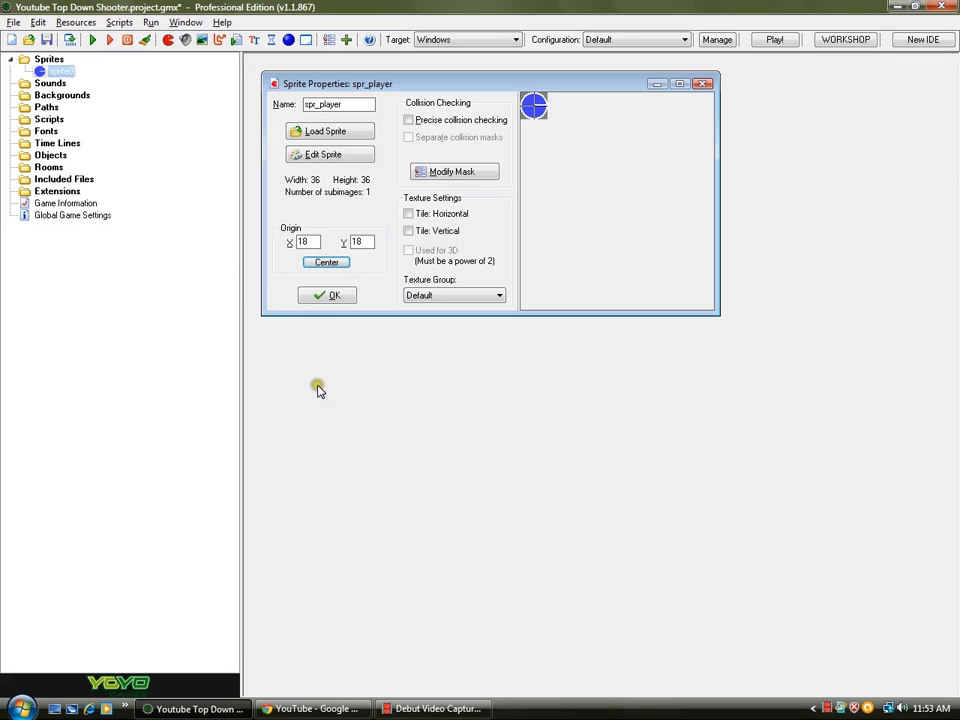
{"action": "left_click", "coordinate": [331, 297]}
{"action": "left_click", "coordinate": [46, 40]}
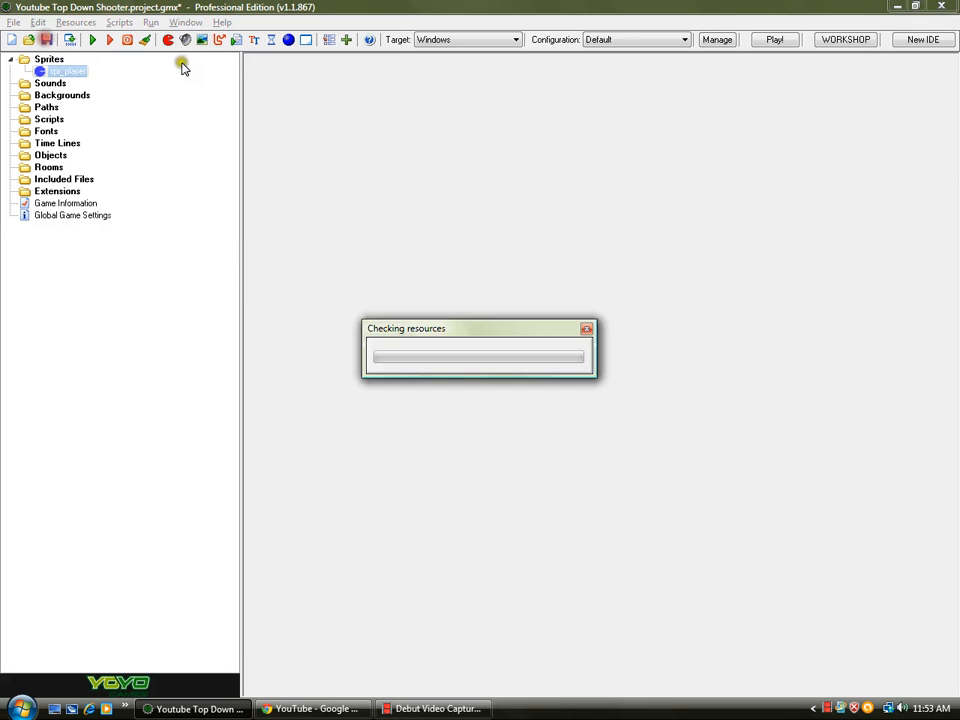
- Create a new empty sprite named spr_wall
{"action": "left_click", "coordinate": [169, 40]}
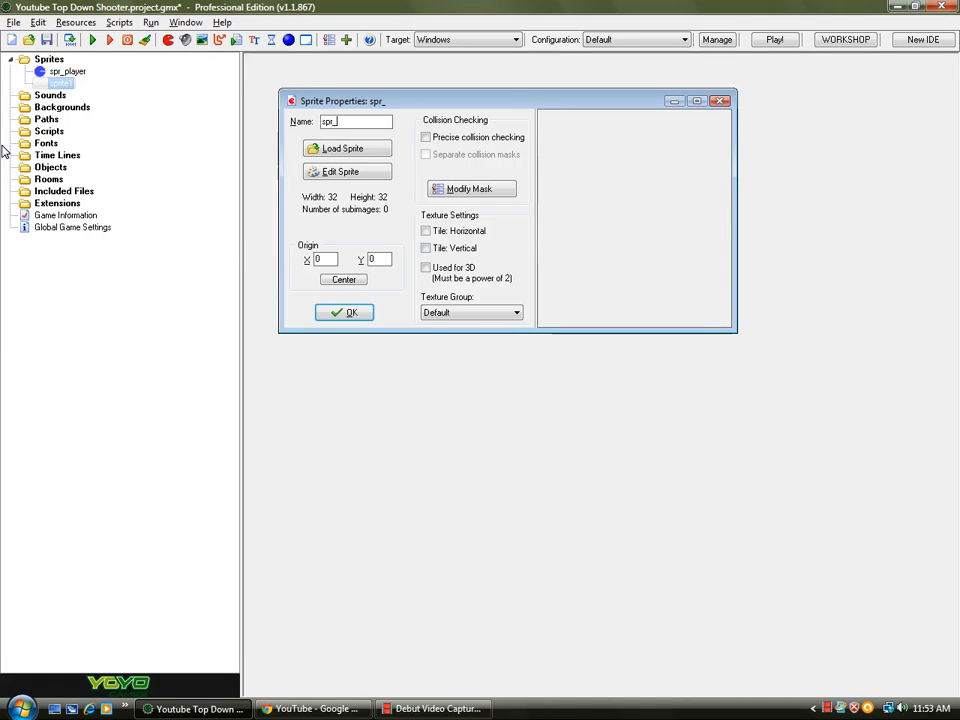
{"action": "left_click", "coordinate": [320, 180]}
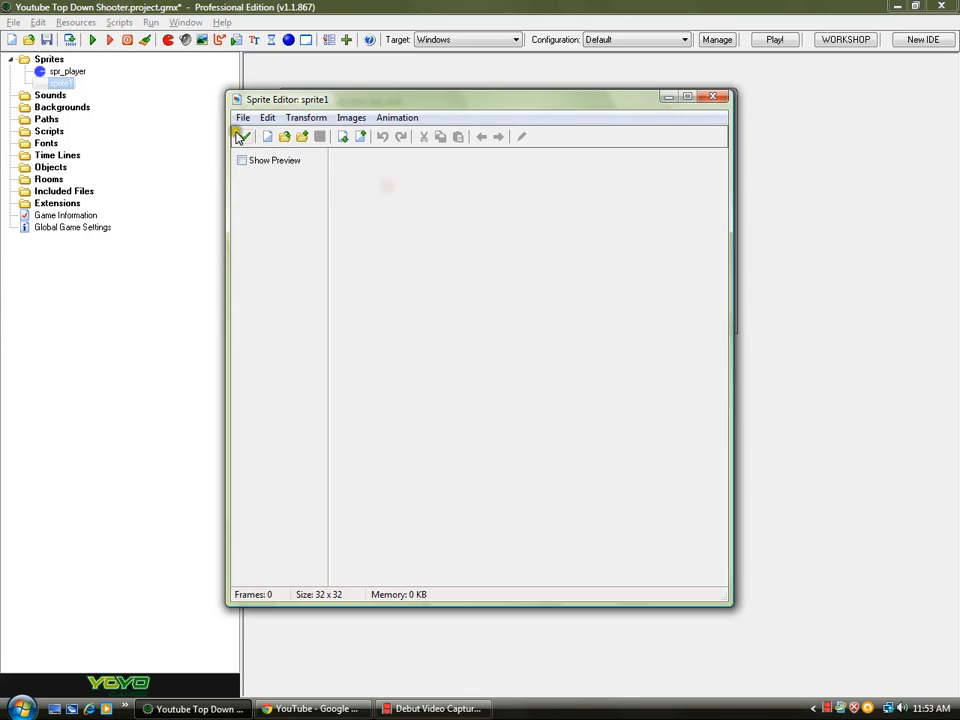
{"action": "left_click", "coordinate": [244, 137]}
{"action": "left_click", "coordinate": [339, 307]}
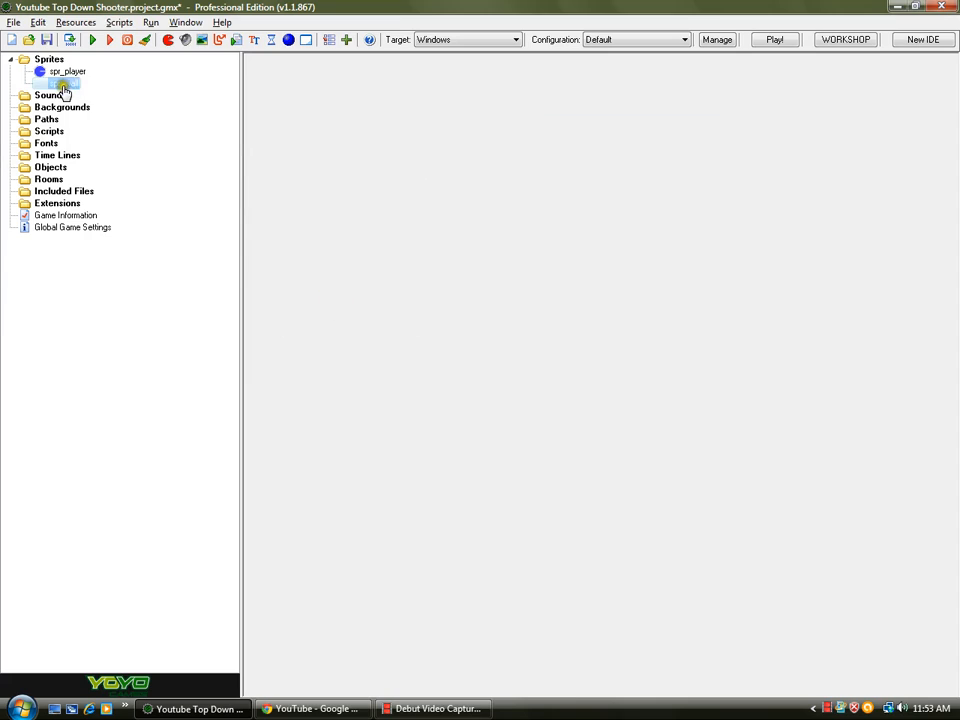
- Rename the new sprite to spr_collision
{"action": "double_click", "coordinate": [63, 83]}
{"action": "left_click", "coordinate": [357, 139]}
{"action": "left_click_drag", "start_coordinate": [357, 139], "coordinate": [350, 133]}
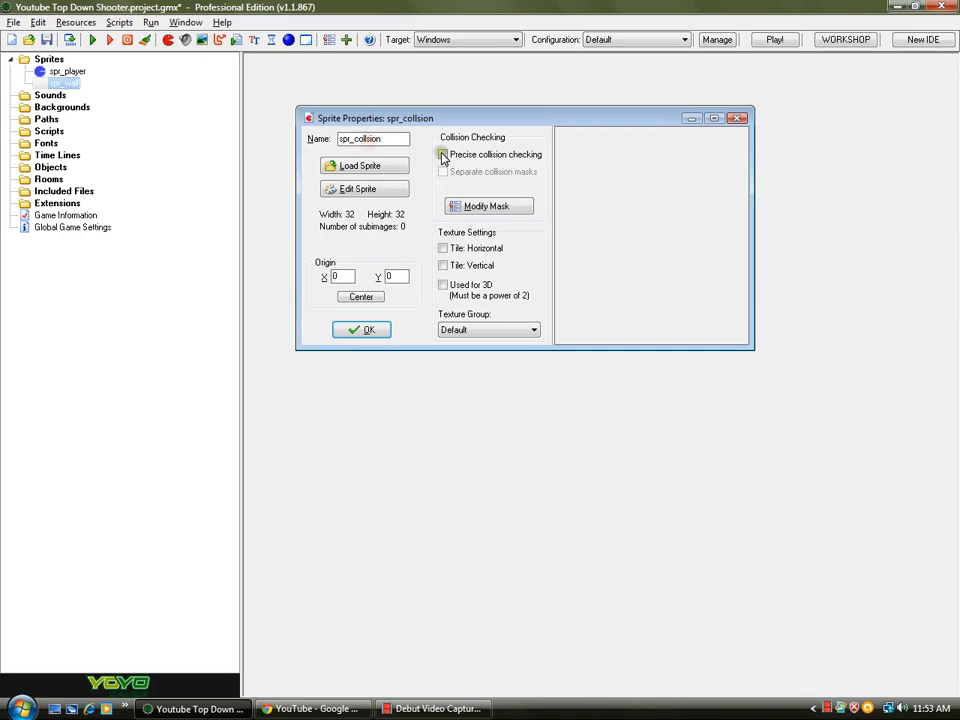
- In the sprite editor, create a new 32 x 32 image and add a second blank frame
{"action": "left_click", "coordinate": [367, 191]}
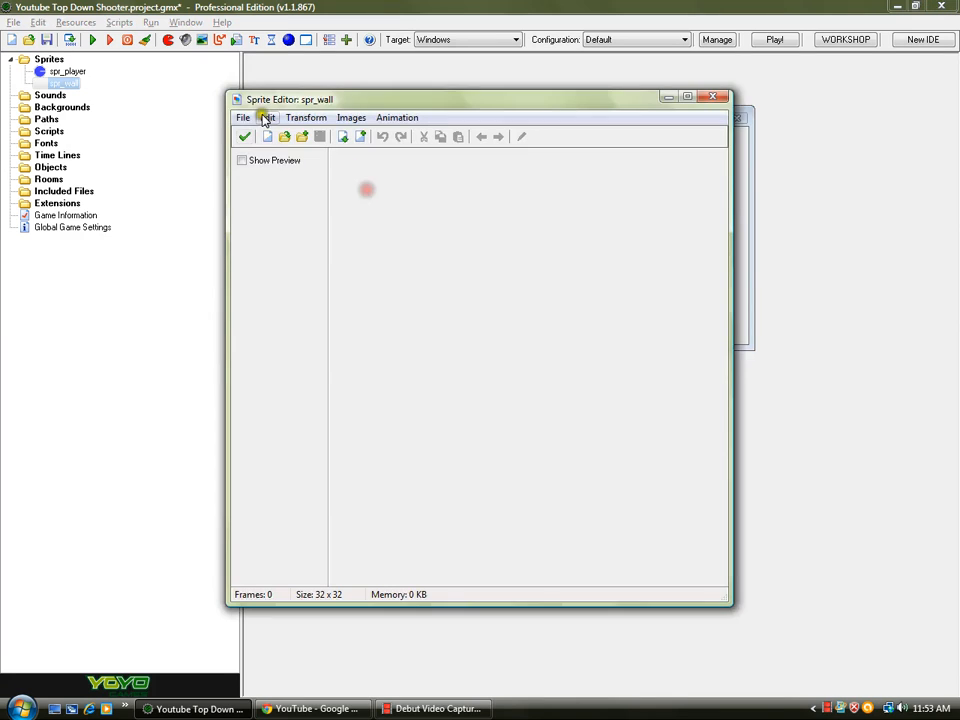
{"action": "left_click", "coordinate": [267, 136]}
{"action": "left_click", "coordinate": [430, 384]}
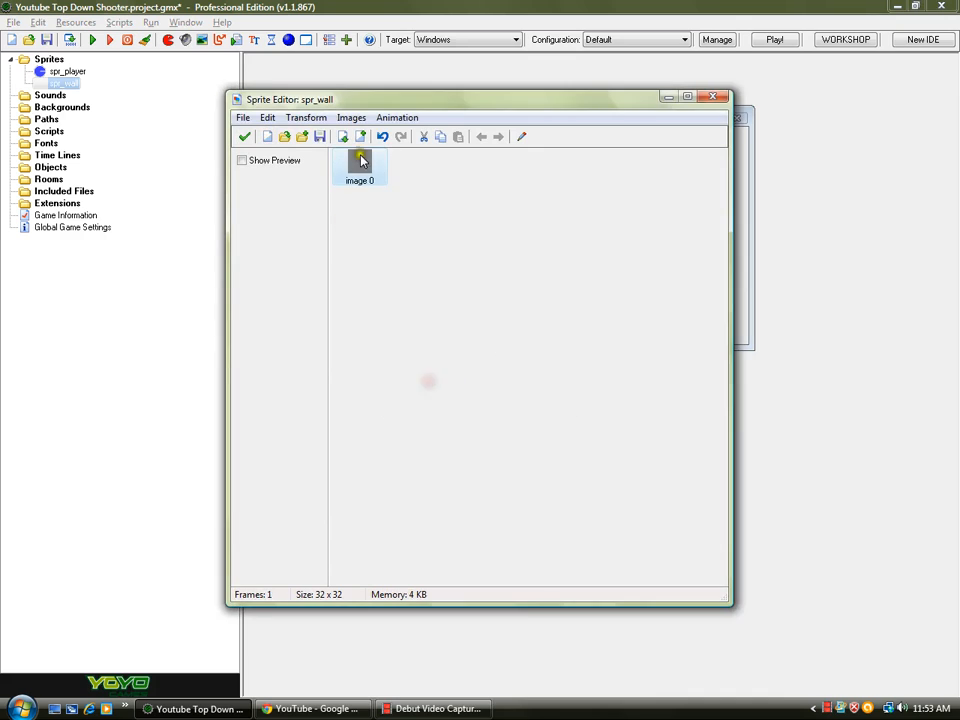
{"action": "left_click", "coordinate": [360, 136]}
- Draw a red X from corner to corner across the first frame with the Line tool
{"action": "left_click", "coordinate": [452, 214]}
{"action": "left_click", "coordinate": [364, 168]}
{"action": "left_click", "coordinate": [520, 136]}
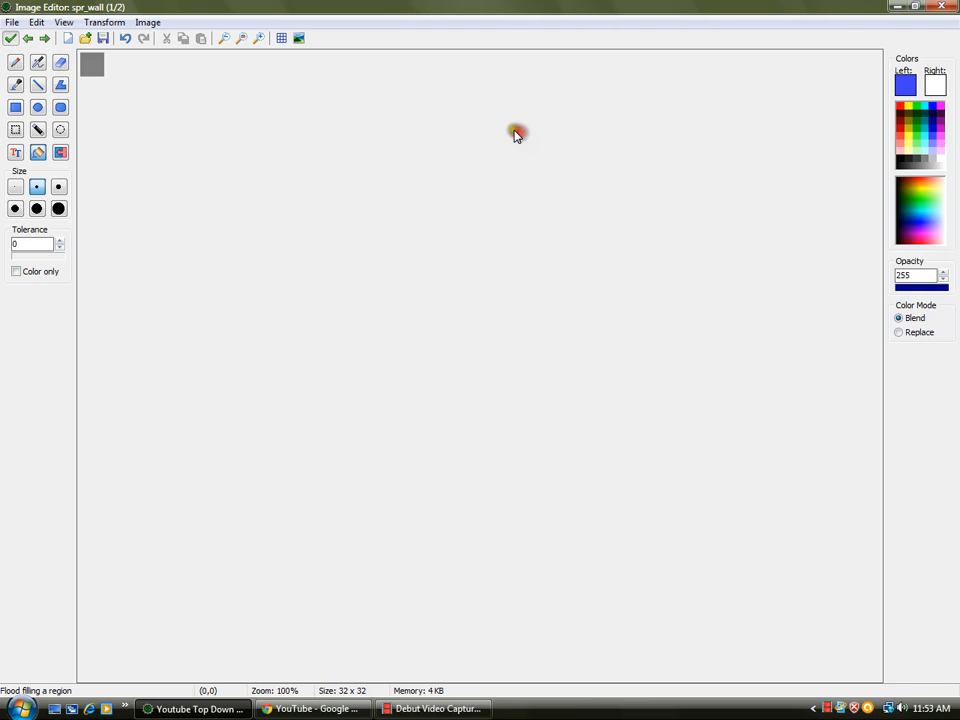
{"action": "scroll", "coordinate": [102, 117], "scroll_direction": "up", "scroll_amount": 3}
{"action": "scroll", "coordinate": [102, 117], "scroll_direction": "up", "scroll_amount": 1}
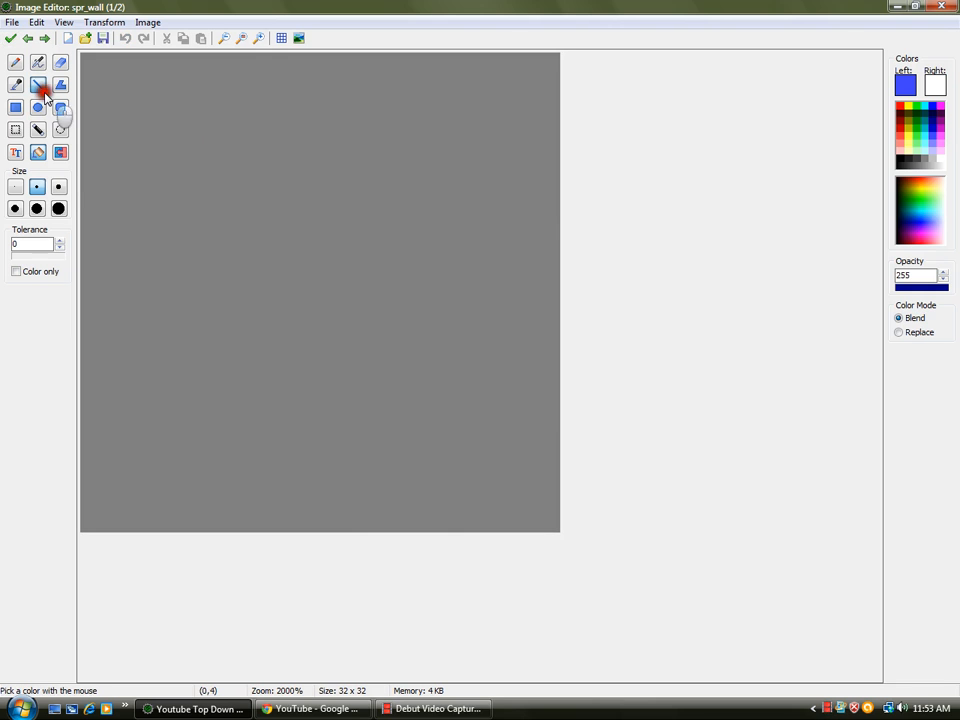
{"action": "left_click", "coordinate": [38, 84]}
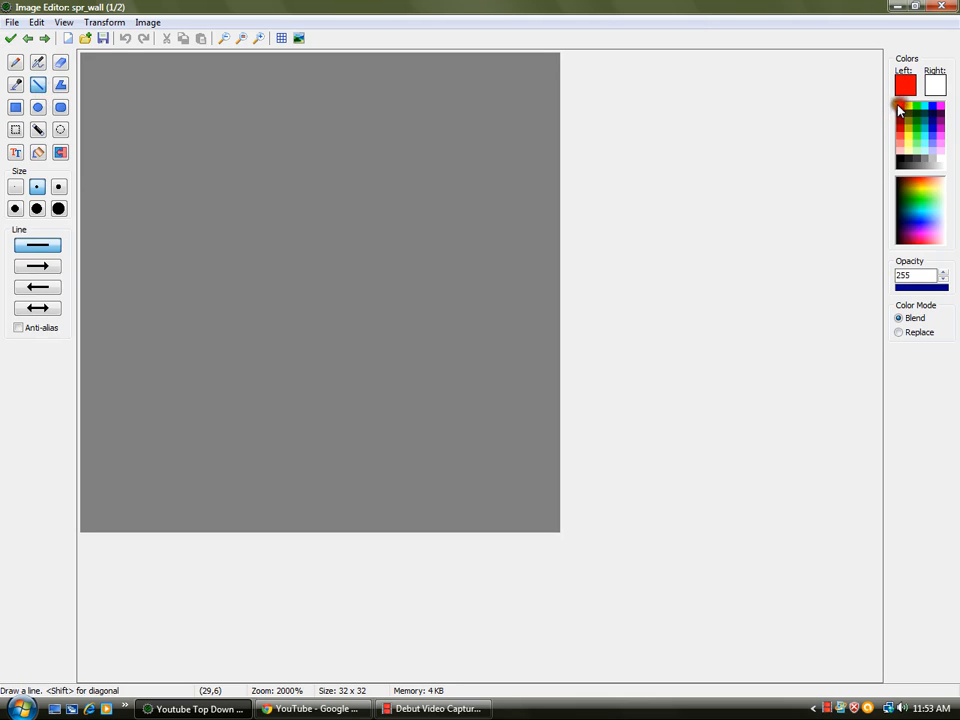
{"action": "mouse_move", "coordinate": [90, 63]}
{"action": "left_mouse_down"}
{"action": "mouse_move", "coordinate": [486, 521]}
{"action": "mouse_move", "coordinate": [553, 540]}
{"action": "mouse_move", "coordinate": [550, 525]}
{"action": "left_mouse_up"}
{"action": "left_click_drag", "start_coordinate": [550, 62], "coordinate": [62, 521]}
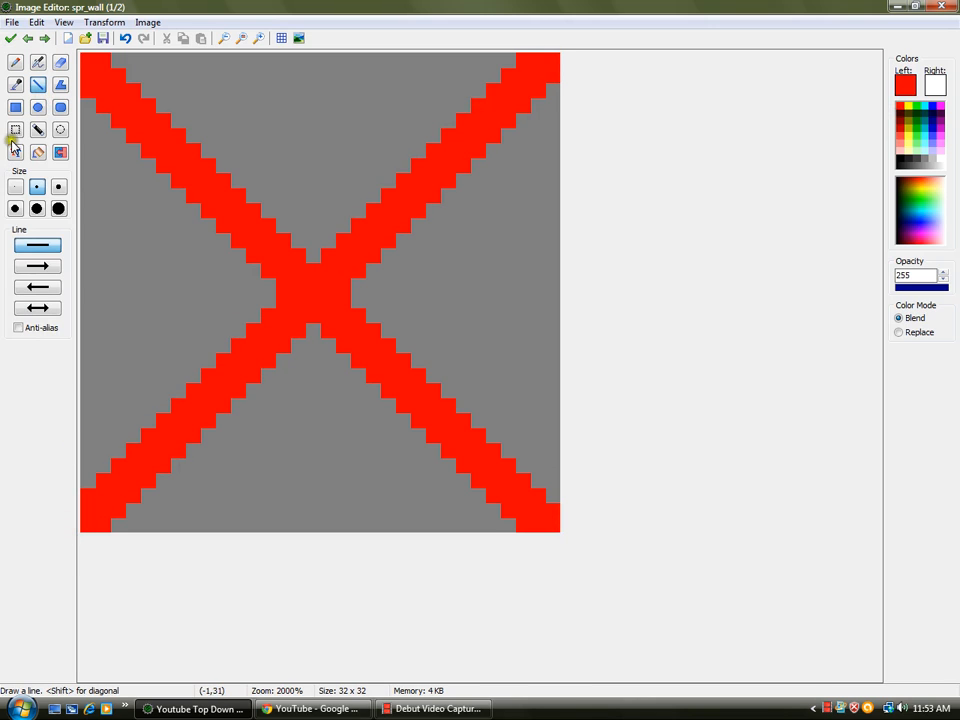
{"action": "left_click", "coordinate": [10, 39]}
- Close the sprite editor, confirm spr_collision's properties and save the project
{"action": "left_click", "coordinate": [407, 167]}
{"action": "left_click", "coordinate": [437, 217]}
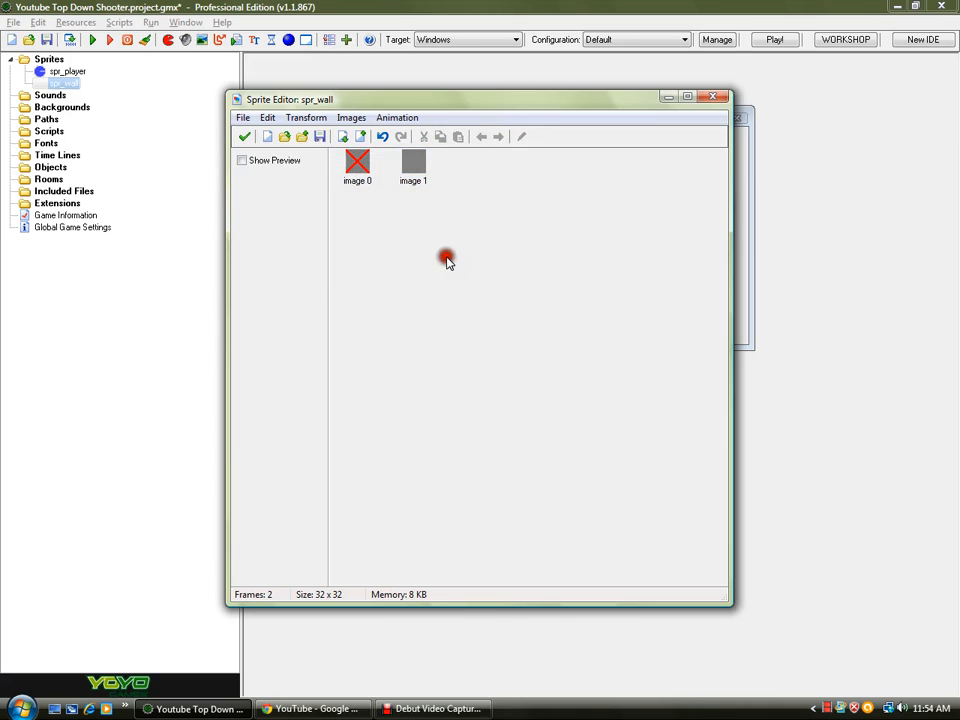
{"action": "left_click", "coordinate": [245, 137]}
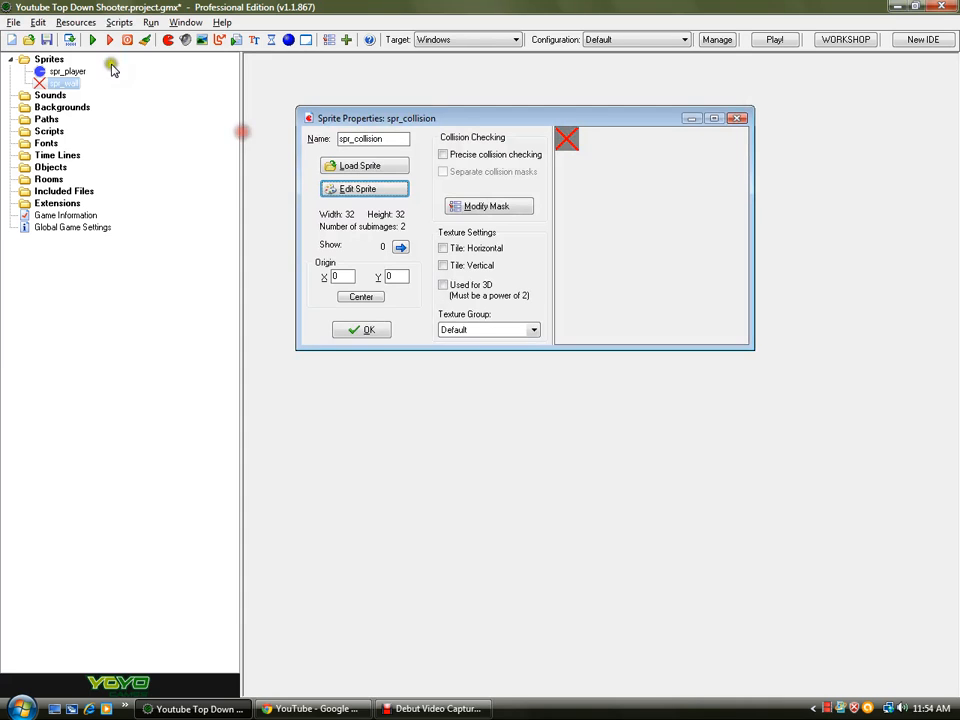
{"action": "left_click", "coordinate": [49, 40]}
{"action": "left_click", "coordinate": [340, 277]}
{"action": "left_click", "coordinate": [361, 330]}
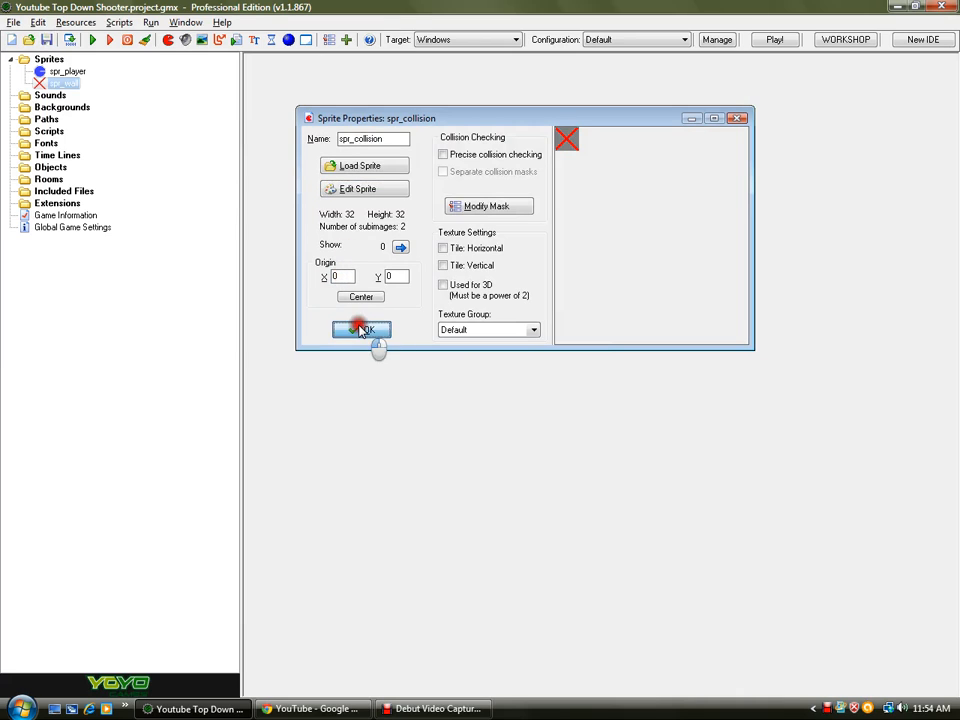
{"action": "left_click", "coordinate": [47, 39]}
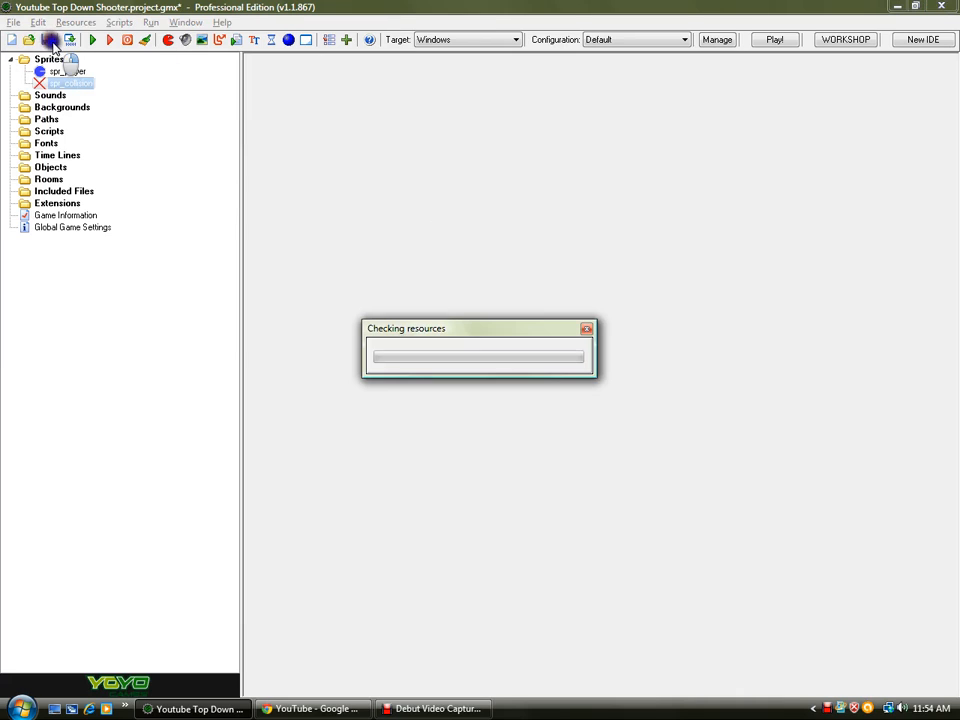
- Set spr_collision's collision mask shape to Rectangle and save the project
{"action": "double_click", "coordinate": [62, 84]}
{"action": "left_click", "coordinate": [522, 228]}
{"action": "left_click", "coordinate": [416, 394]}
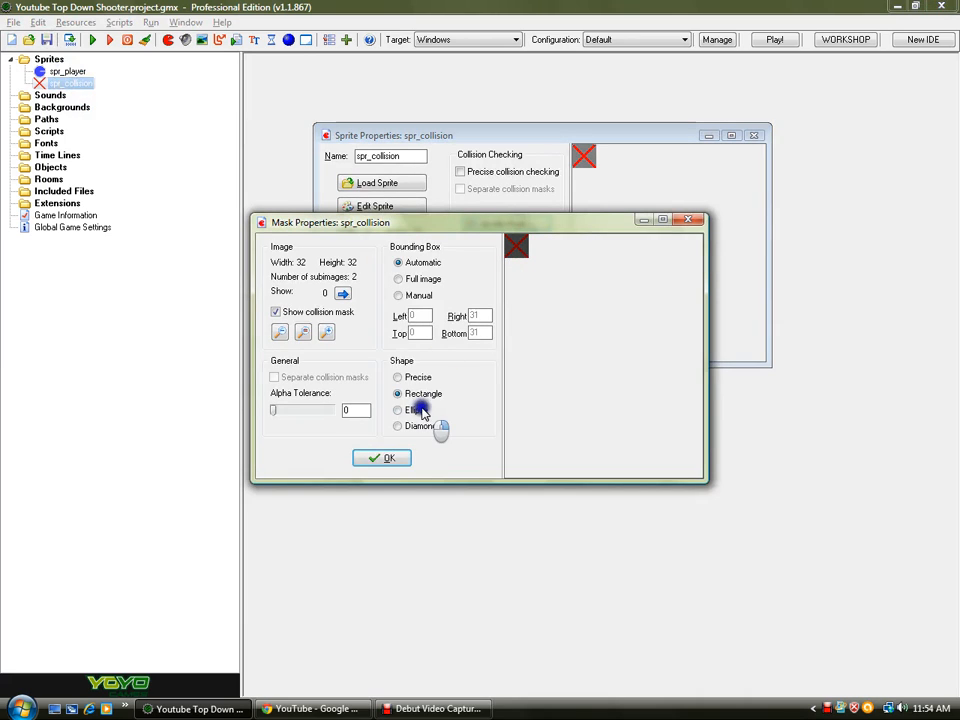
{"action": "left_click", "coordinate": [378, 457]}
{"action": "left_click", "coordinate": [380, 347]}
{"action": "left_click", "coordinate": [45, 39]}
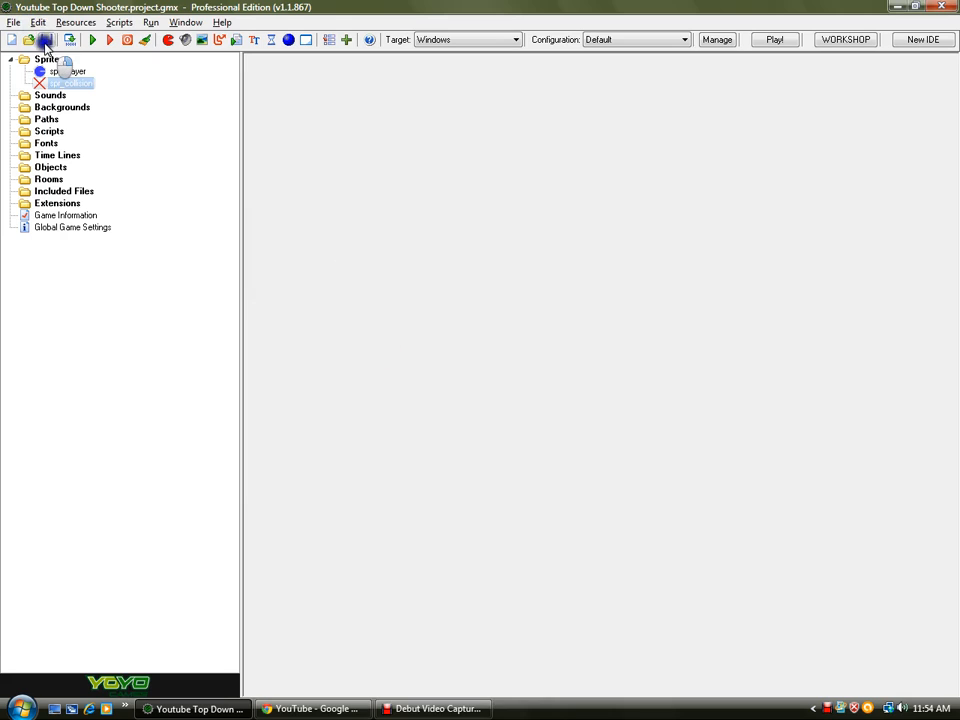
- Review spr_collision's collision mask across its subimages
{"action": "double_click", "coordinate": [84, 84]}
{"action": "left_click", "coordinate": [432, 281]}
{"action": "left_click", "coordinate": [397, 281]}
{"action": "left_click", "coordinate": [489, 242]}
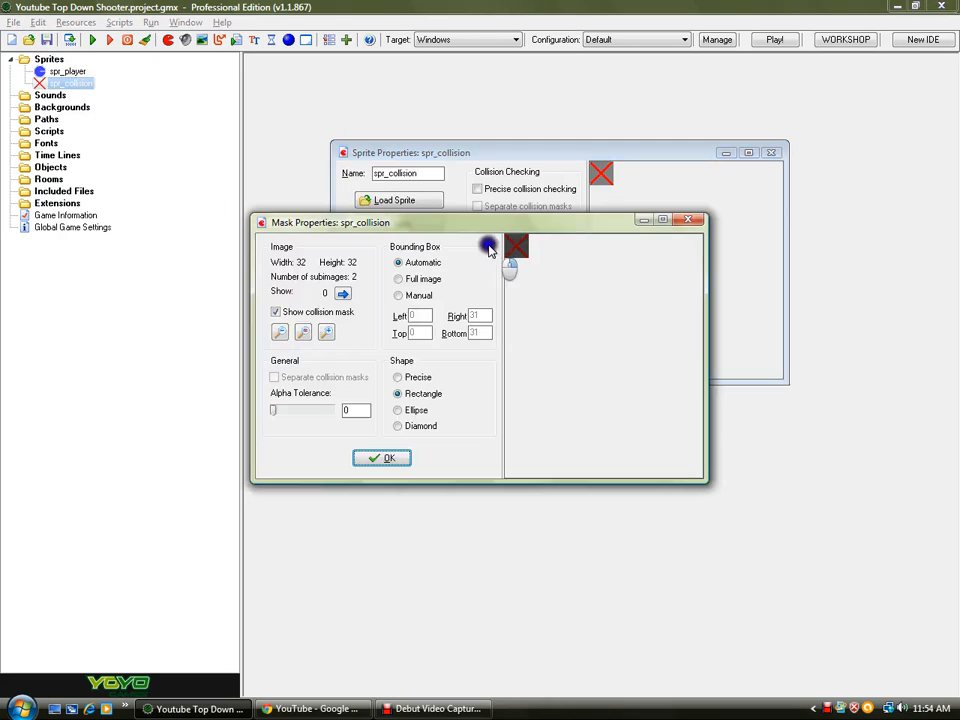
{"action": "left_click", "coordinate": [343, 294]}
{"action": "left_click", "coordinate": [309, 294]}
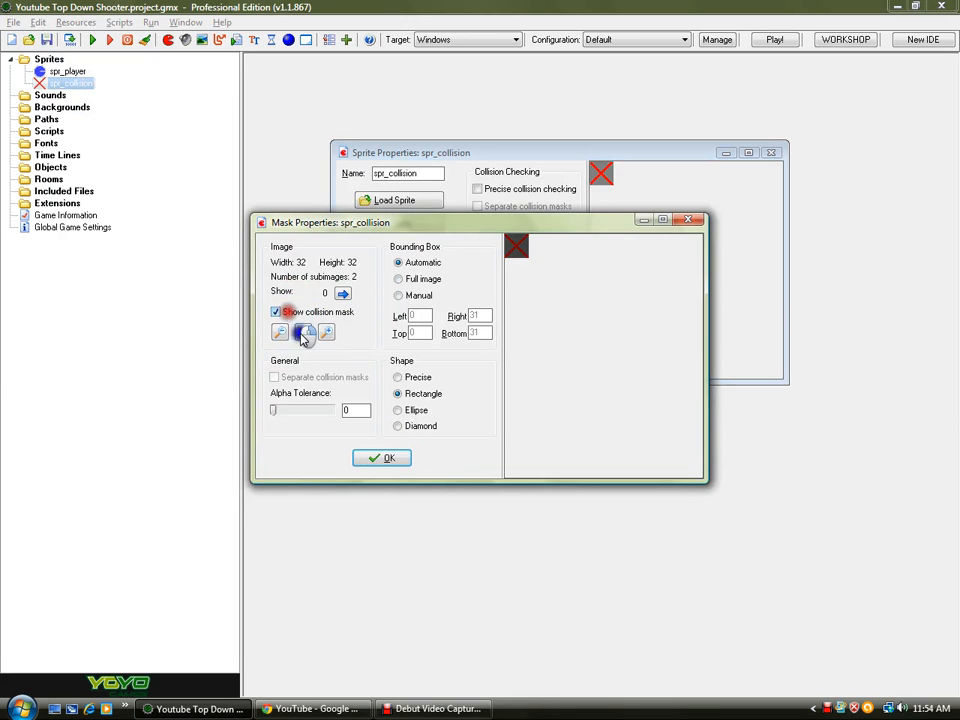
{"action": "left_click", "coordinate": [388, 457]}
{"action": "left_click", "coordinate": [395, 364]}
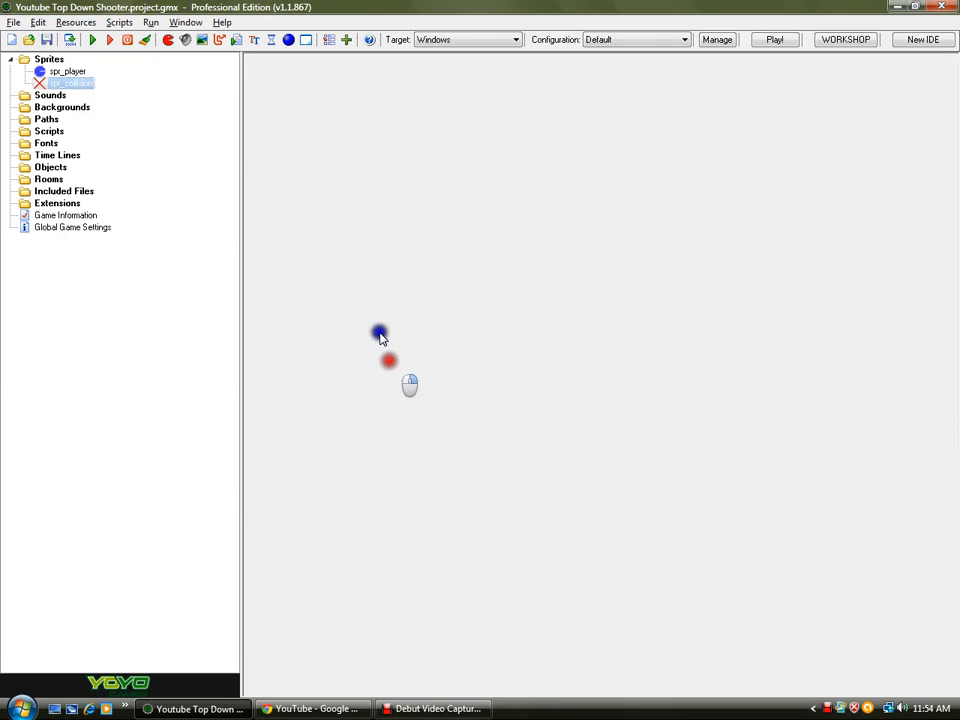
{"action": "left_click", "coordinate": [30, 39]}
{"action": "left_click", "coordinate": [919, 344]}
{"action": "left_click", "coordinate": [46, 39]}
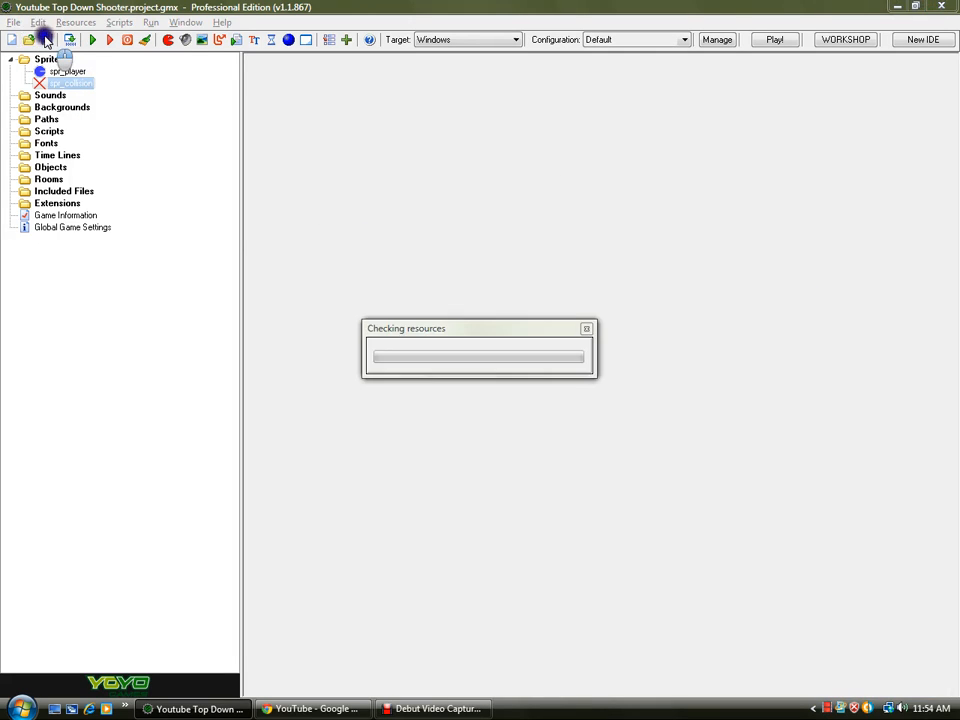
- Create a new background named bg_tileset
{"action": "left_click", "coordinate": [201, 39]}
{"action": "double_click", "coordinate": [460, 190]}
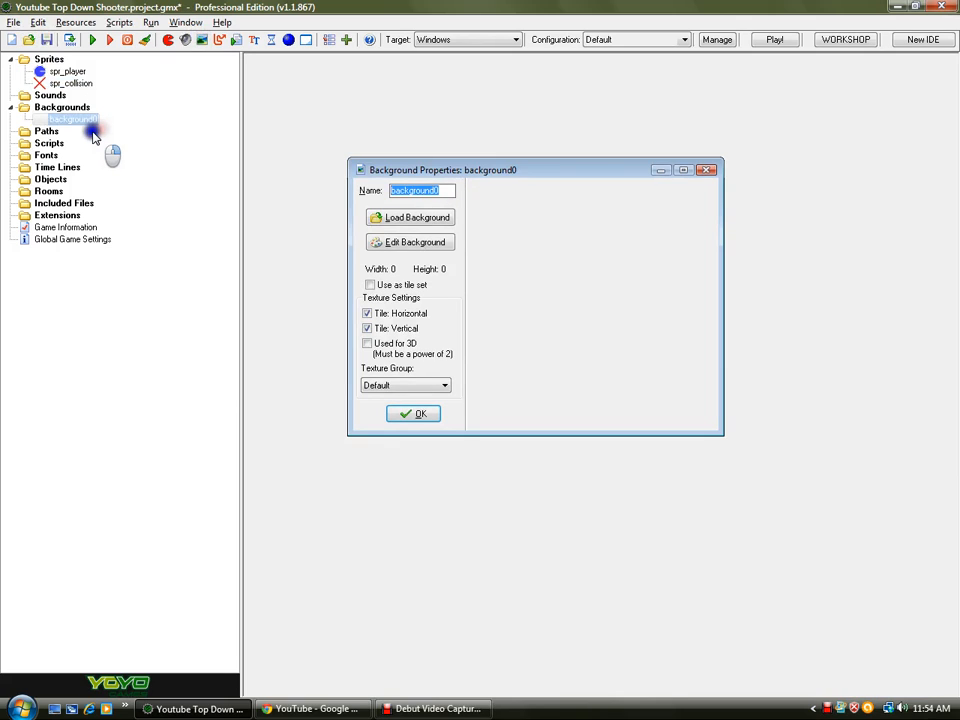
{"action": "type", "text": "gb_tilese"}
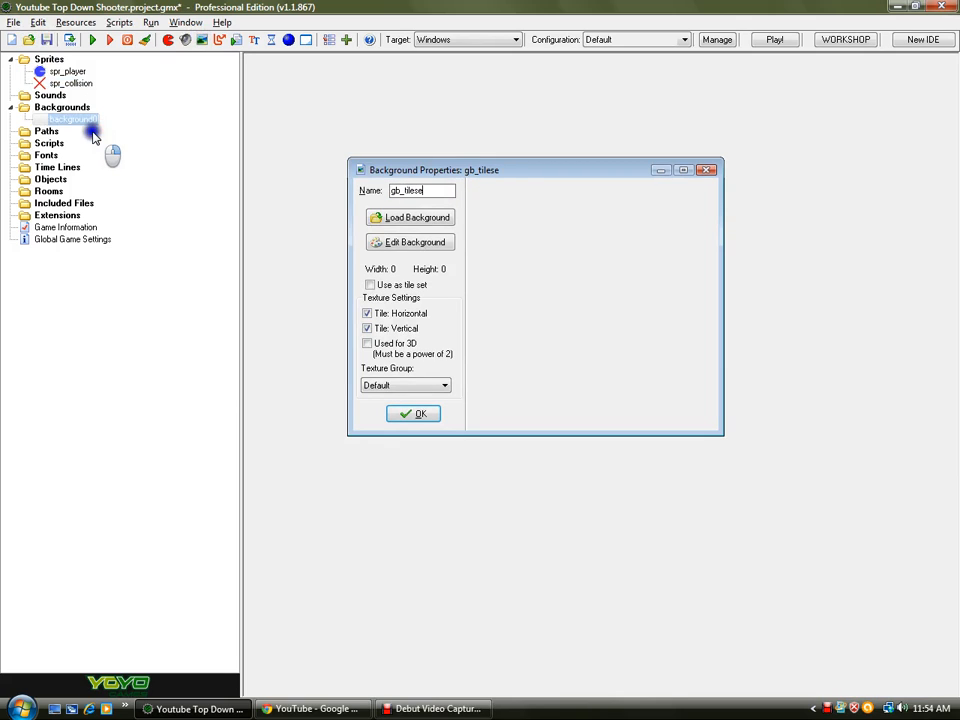
{"action": "type", "text": "t"}
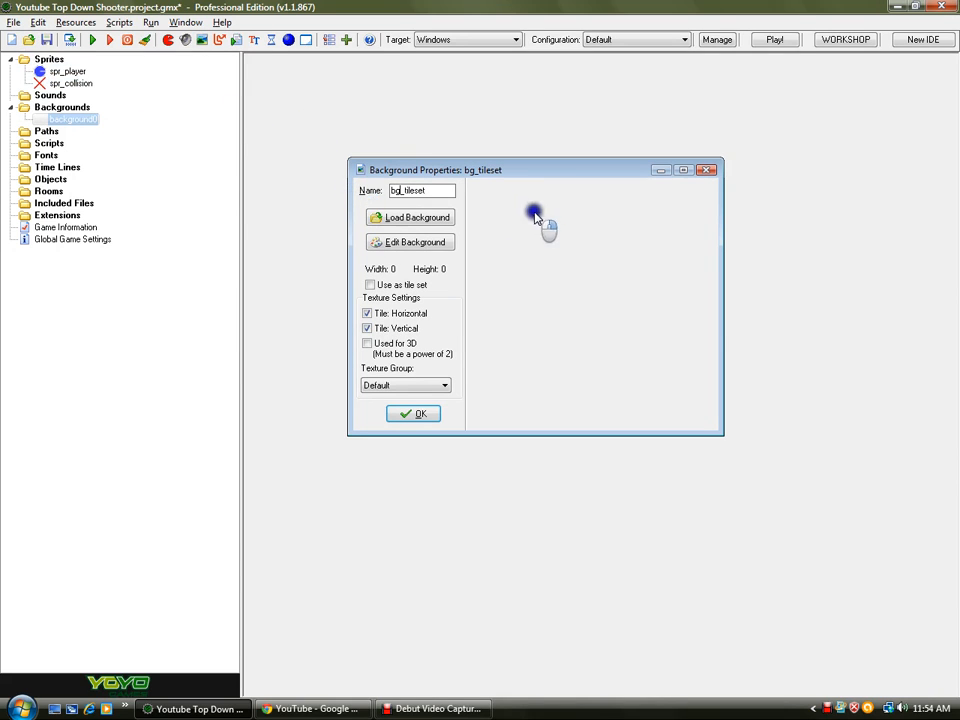
- Edit the background and create a new 96 x 96 image
{"action": "left_click", "coordinate": [417, 242]}
{"action": "left_click", "coordinate": [32, 38]}
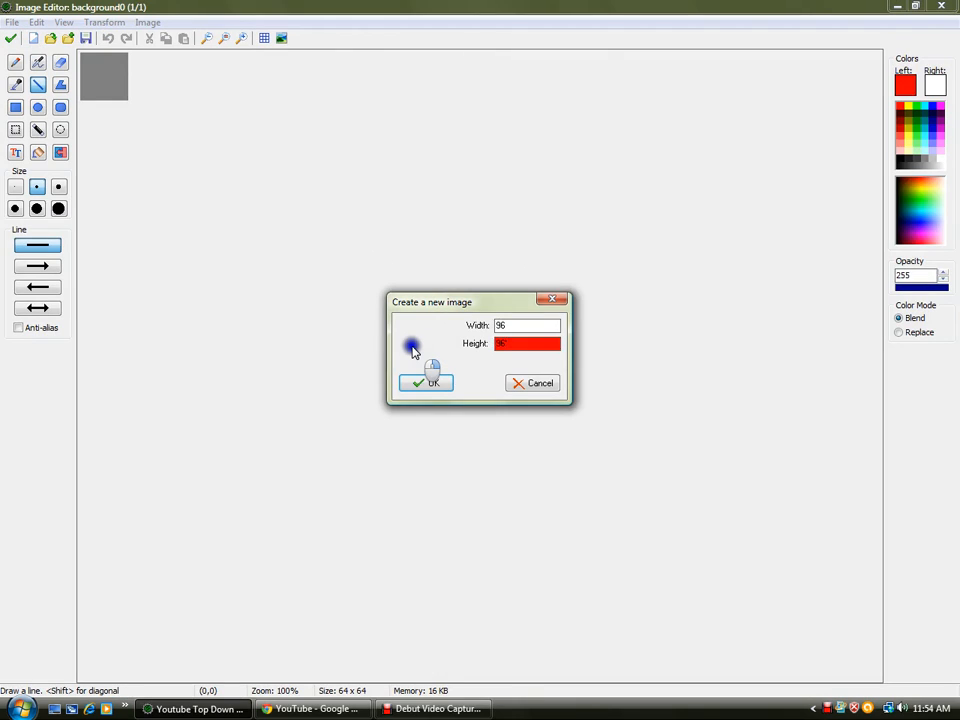
{"action": "key", "text": "Return"}
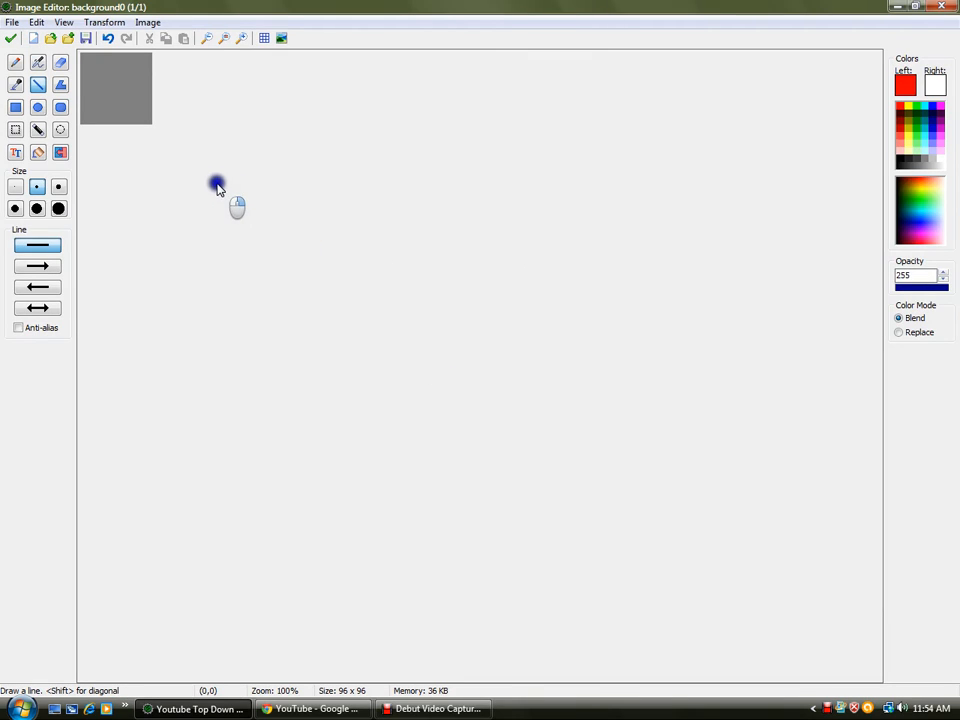
- Draw a filled green square about 32 x 32 pixels in the image's top-left corner
{"action": "scroll", "coordinate": [216, 186], "scroll_direction": "up", "scroll_amount": 4, "text": "ctrl"}
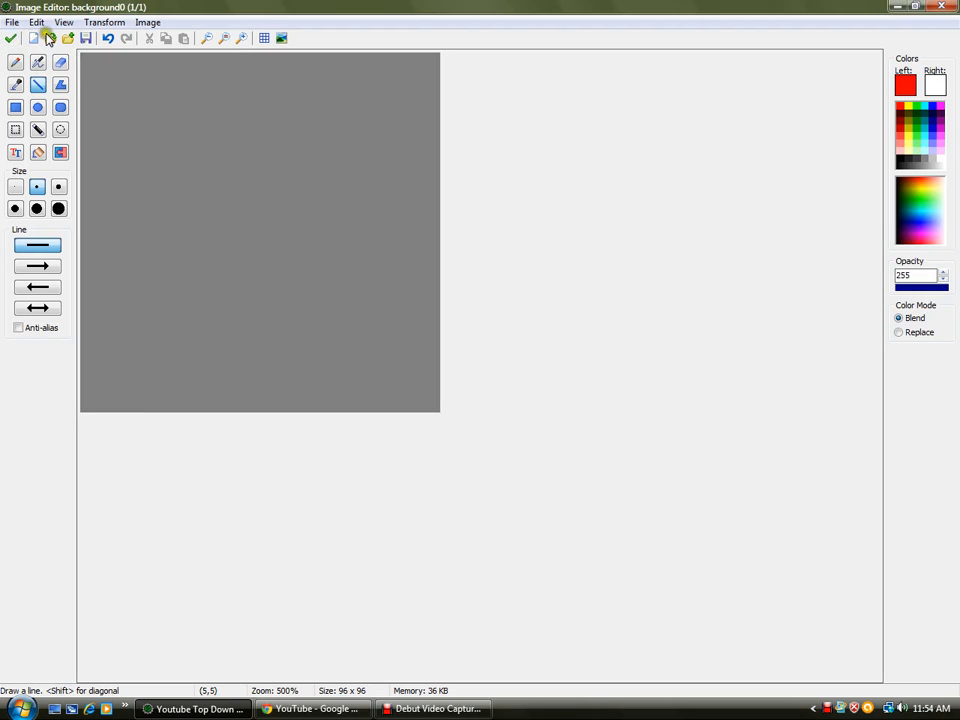
{"action": "left_click", "coordinate": [15, 107]}
{"action": "left_click", "coordinate": [37, 291]}
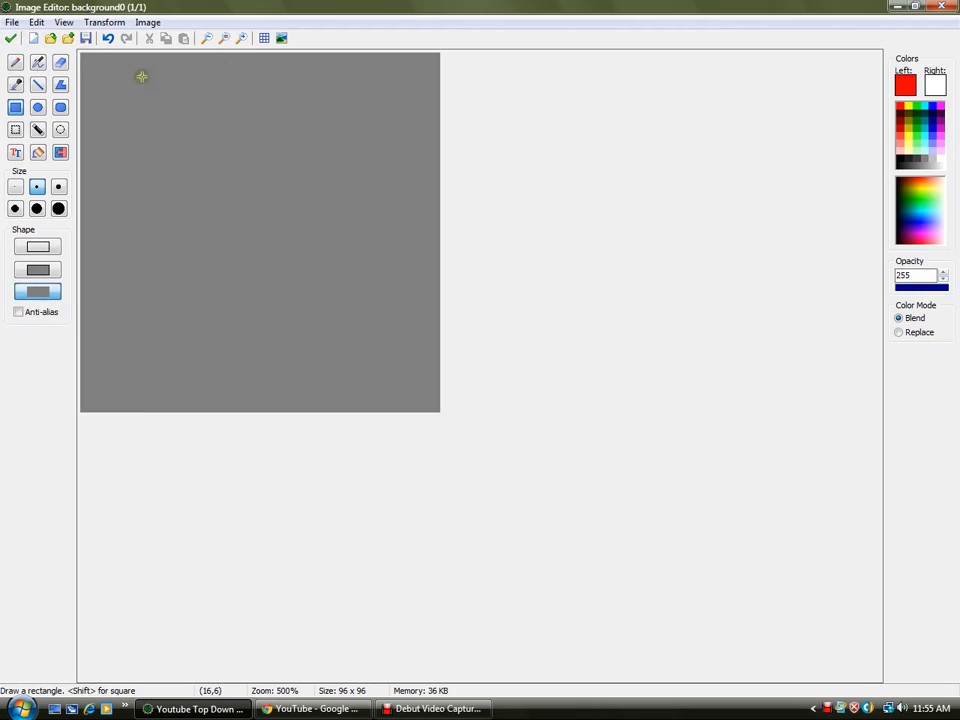
{"action": "left_click", "coordinate": [918, 124]}
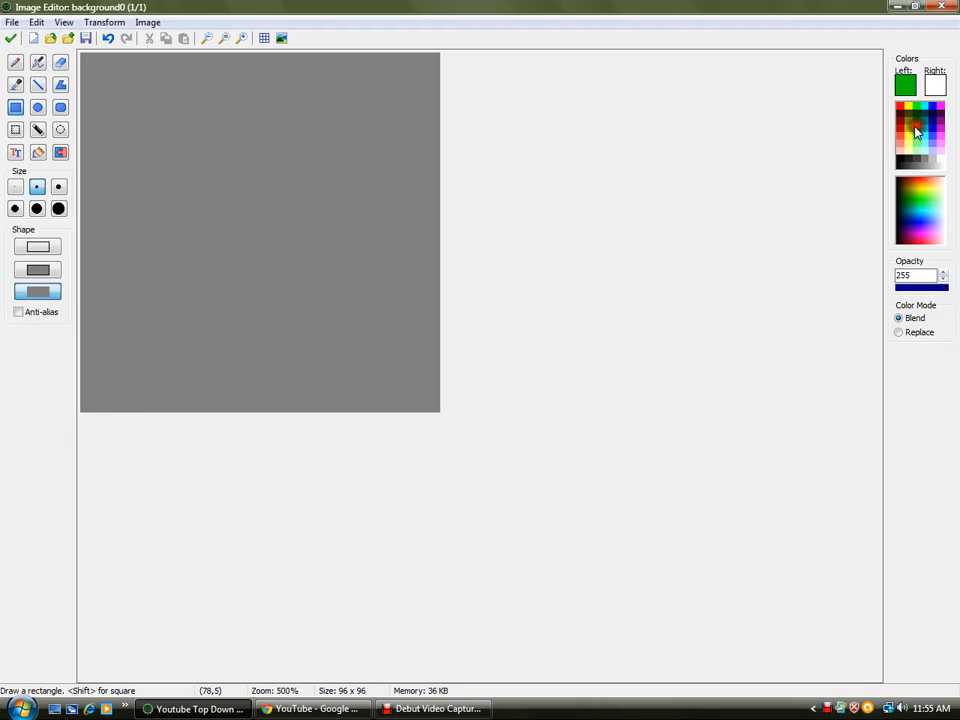
{"action": "left_click_drag", "start_coordinate": [82, 55], "coordinate": [203, 177]}
{"action": "key", "text": "ctrl+z"}
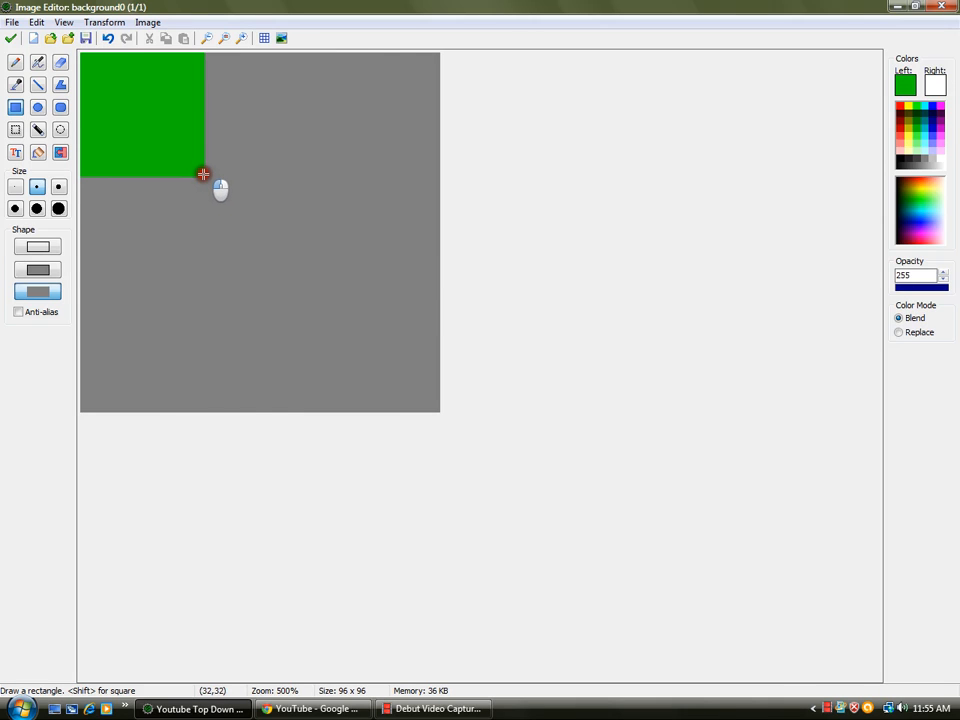
- Select the green square and drag a copy of it to the right
{"action": "key", "text": "s"}
{"action": "left_click_drag", "start_coordinate": [203, 175], "coordinate": [80, 52]}
{"action": "left_click_drag", "start_coordinate": [150, 124], "coordinate": [270, 143]}
{"action": "left_click", "coordinate": [900, 157]}
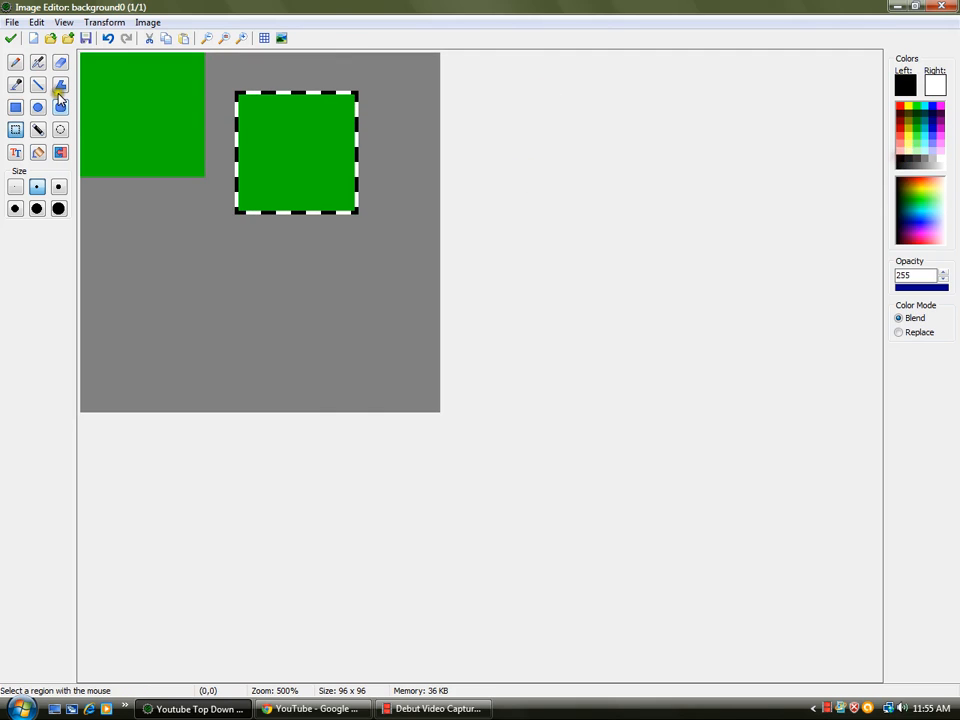
- Fill the copied square black, then select it and delete it from the tileset image
{"action": "left_click", "coordinate": [38, 151]}
{"action": "left_click", "coordinate": [243, 140]}
{"action": "key", "text": "s"}
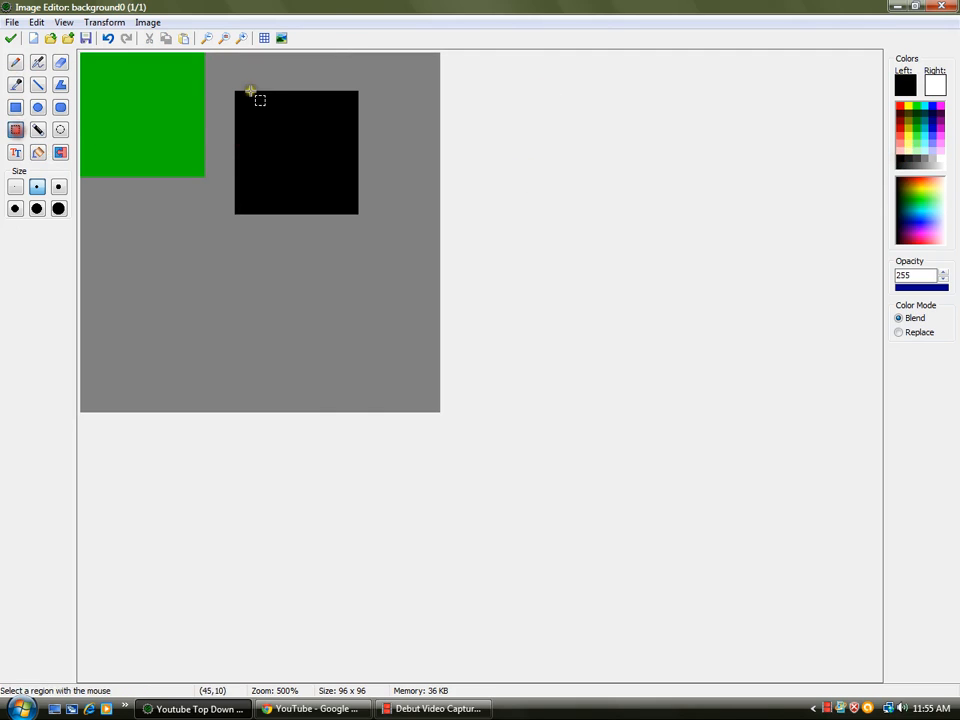
{"action": "left_click_drag", "start_coordinate": [237, 91], "coordinate": [362, 216]}
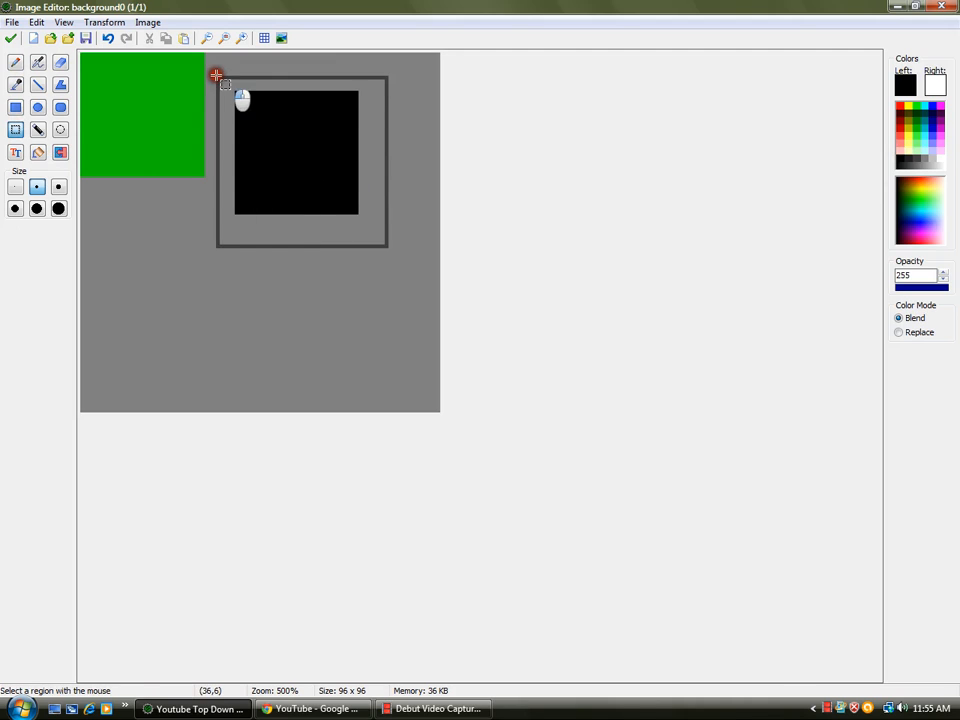
{"action": "left_click_drag", "start_coordinate": [268, 122], "coordinate": [240, 90]}
{"action": "left_click_drag", "start_coordinate": [83, 55], "coordinate": [204, 175]}
{"action": "right_click_drag", "start_coordinate": [114, 91], "coordinate": [351, 126]}
{"action": "key", "text": "ctrl+z"}
{"action": "left_click_drag", "start_coordinate": [364, 195], "coordinate": [194, 33]}
{"action": "key", "text": "Delete"}
- Try pasting and moving copies of the green square, undoing each attempt
{"action": "key", "text": "ctrl+v"}
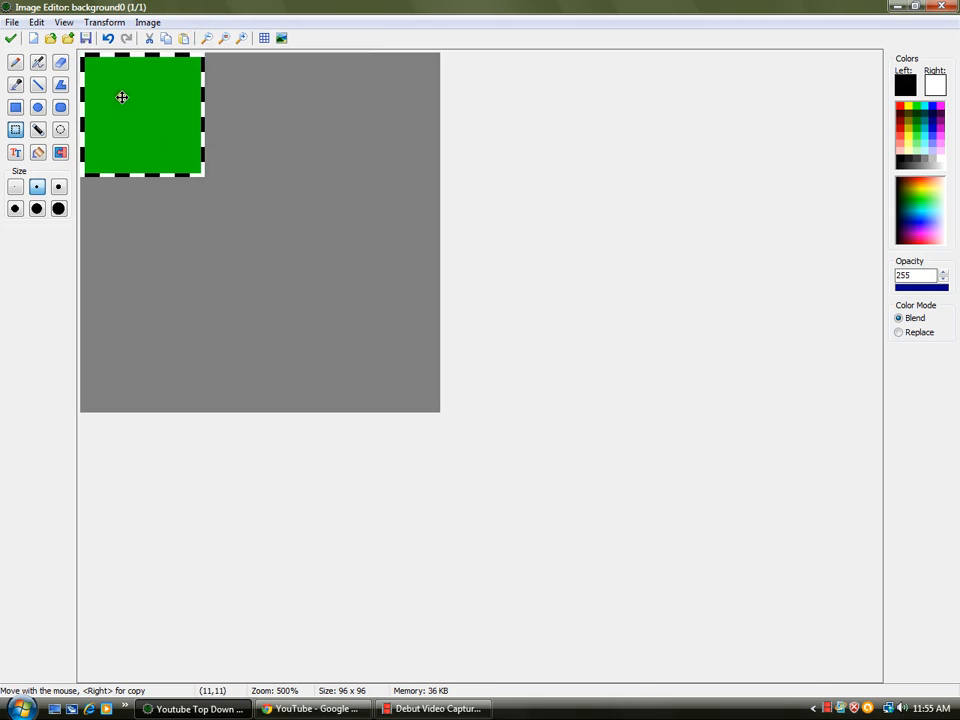
{"action": "left_click_drag", "start_coordinate": [120, 97], "coordinate": [197, 195]}
{"action": "key", "text": "ctrl+z"}
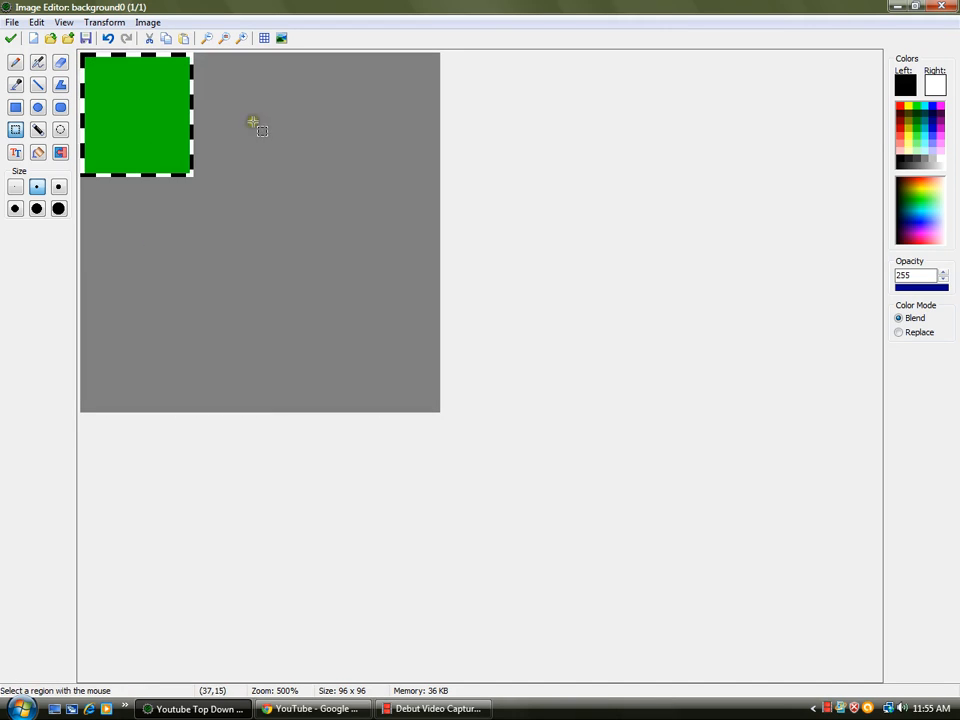
{"action": "key", "text": "ctrl+v"}
{"action": "left_click_drag", "start_coordinate": [155, 108], "coordinate": [270, 116]}
{"action": "key", "text": "ctrl+v"}
{"action": "left_click_drag", "start_coordinate": [167, 125], "coordinate": [304, 261]}
{"action": "key", "text": "ctrl+z"}
{"action": "key", "text": "ctrl+z"}
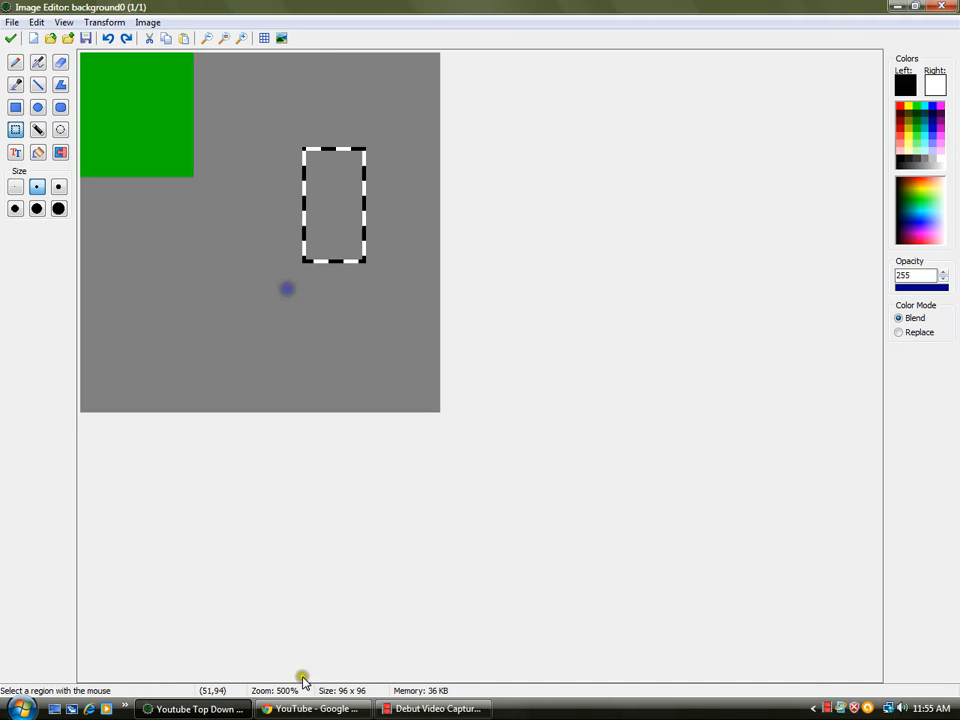
- Switch to the web browser and open Google Images at google.ca/imghp
{"action": "left_click", "coordinate": [320, 708]}
{"action": "left_click", "coordinate": [140, 33]}
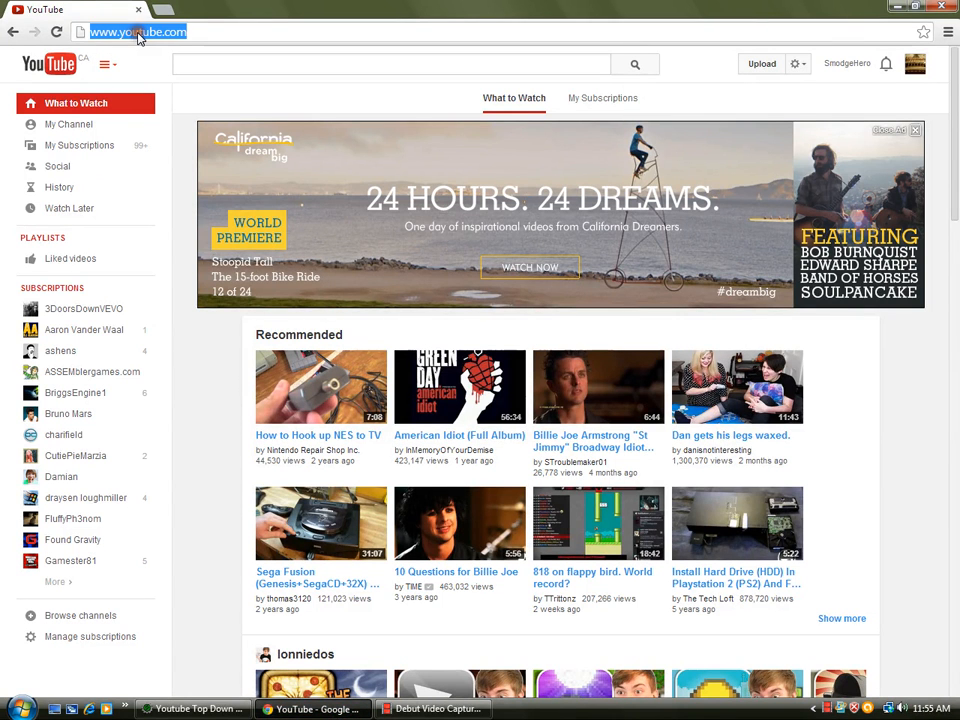
{"action": "type", "text": "google.ca/img"}
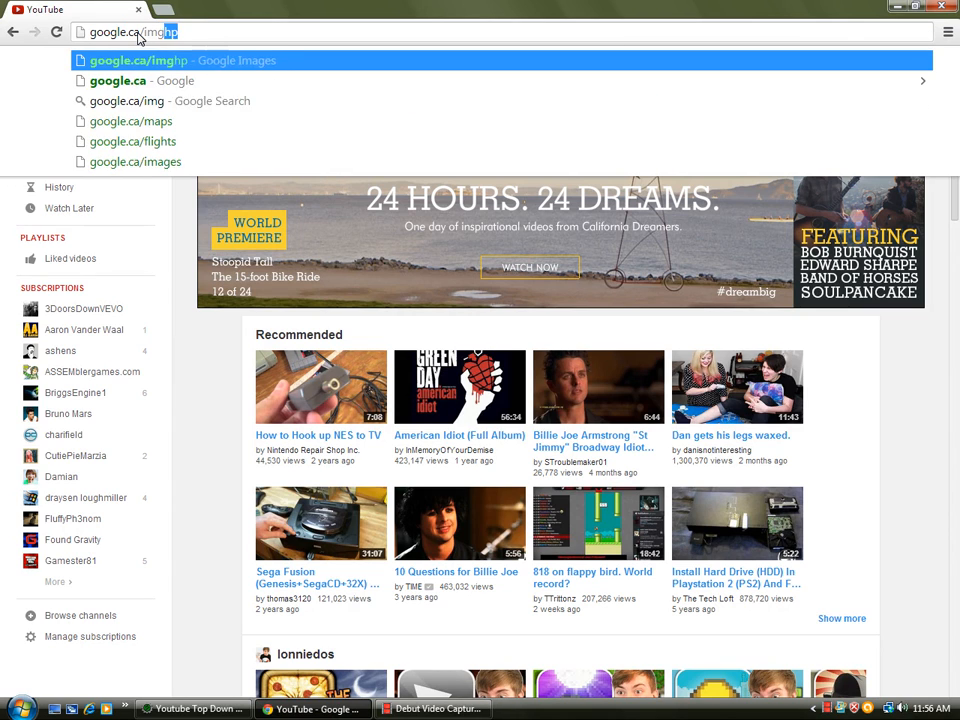
{"action": "key", "text": "Return"}
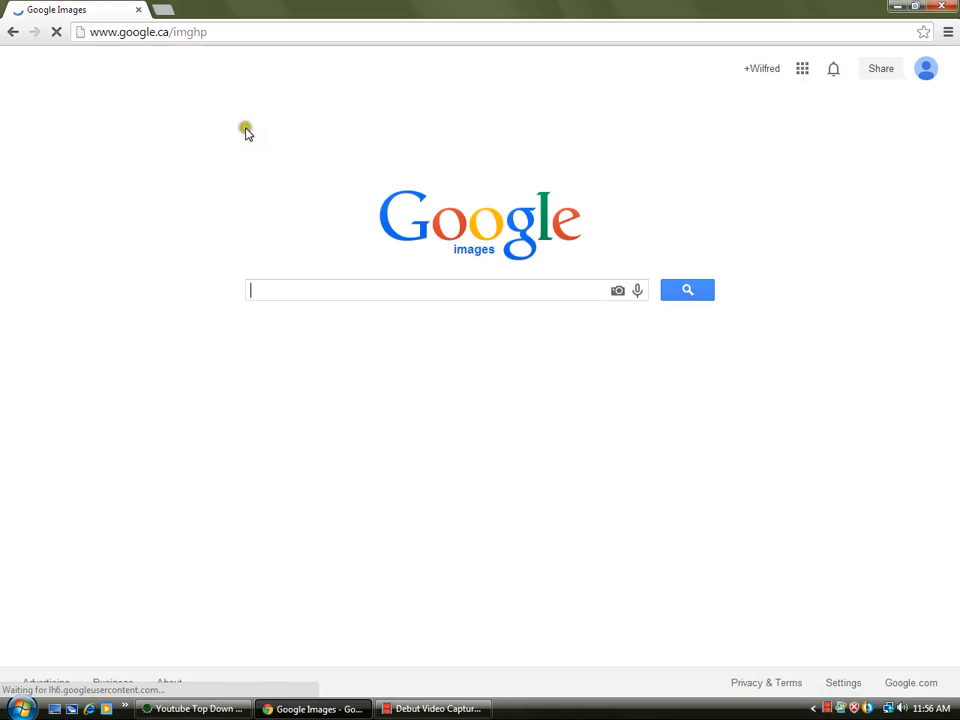
- Search Google Images for grass 32x32
{"action": "left_click", "coordinate": [327, 296]}
{"action": "type", "text": "grass 32x32"}
{"action": "key", "text": "Return"}
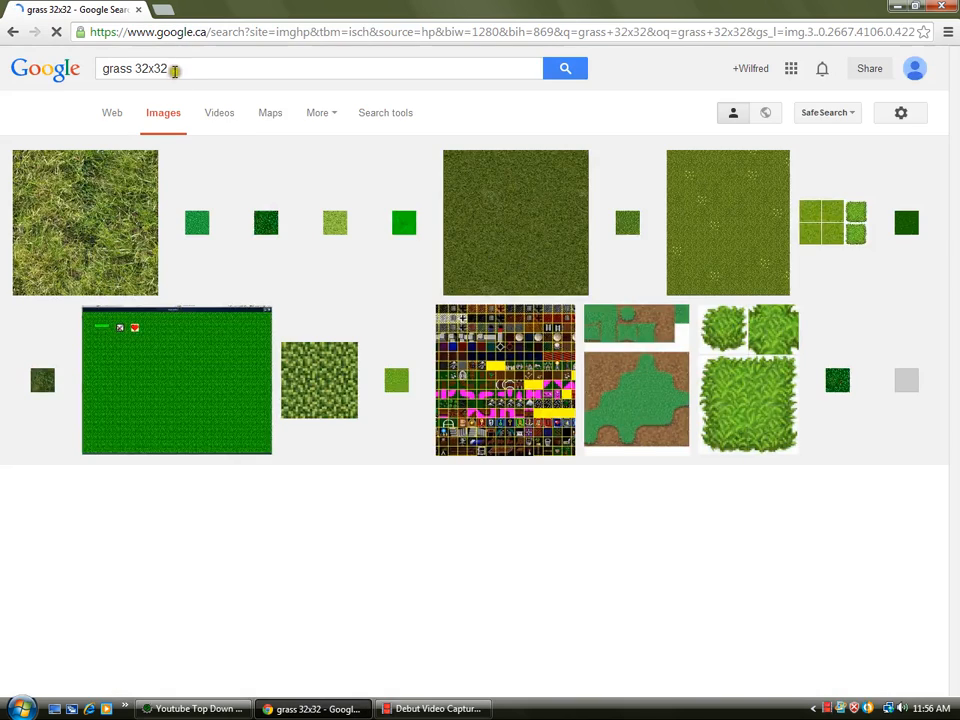
{"action": "left_click", "coordinate": [176, 67]}
{"action": "left_click_drag", "start_coordinate": [135, 68], "coordinate": [71, 101]}
{"action": "left_click", "coordinate": [206, 68]}
{"action": "left_click_drag", "start_coordinate": [206, 68], "coordinate": [130, 70]}
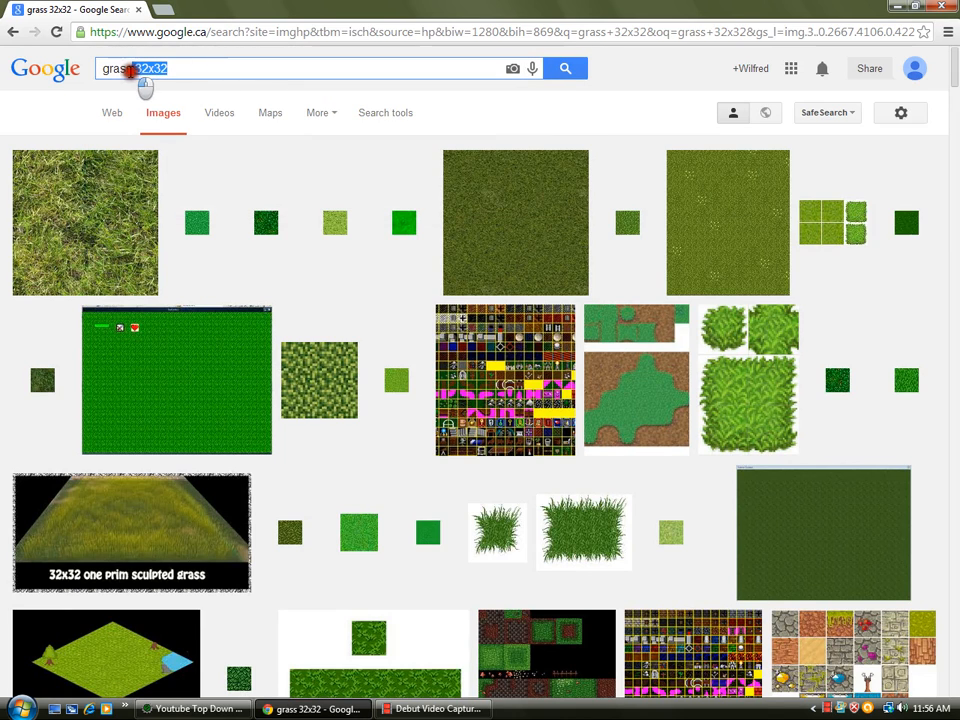
{"action": "left_click", "coordinate": [66, 105]}
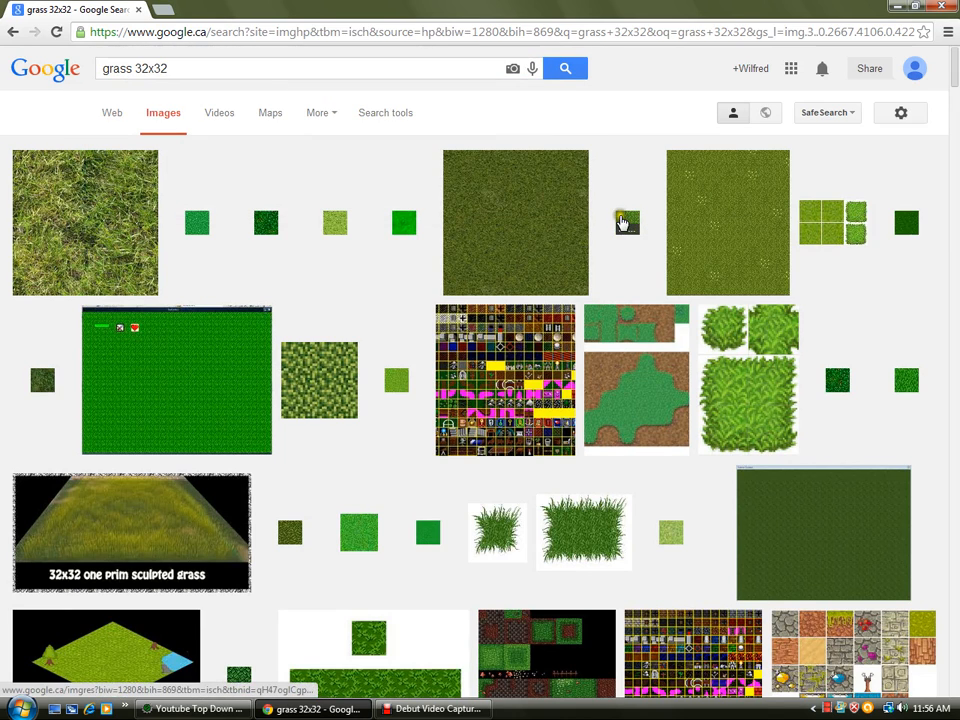
- Copy a small 32 x 32 grass tile image and paste it into the tileset image editor
{"action": "left_click", "coordinate": [600, 232]}
{"action": "right_click", "coordinate": [312, 414]}
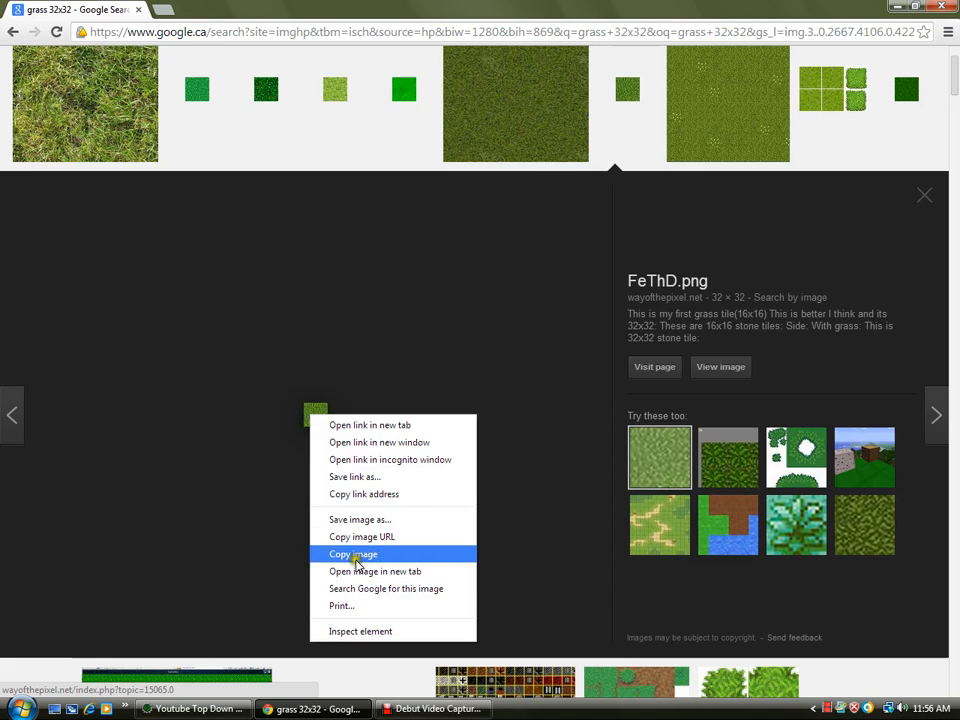
{"action": "left_click", "coordinate": [353, 555]}
{"action": "key", "text": "alt+Tab"}
{"action": "key", "text": "ctrl+v"}
{"action": "key", "text": "alt+Tab"}
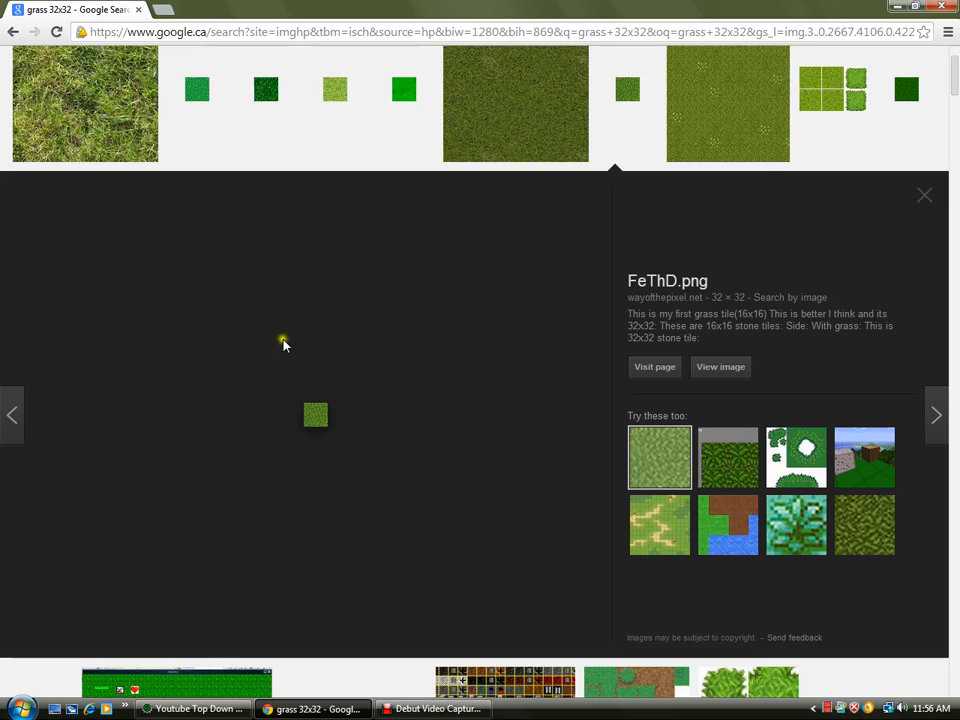
- Search Google Images for dirt 32x32
{"action": "scroll", "coordinate": [306, 240], "scroll_direction": "up", "scroll_amount": 2}
{"action": "triple_click", "coordinate": [201, 70]}
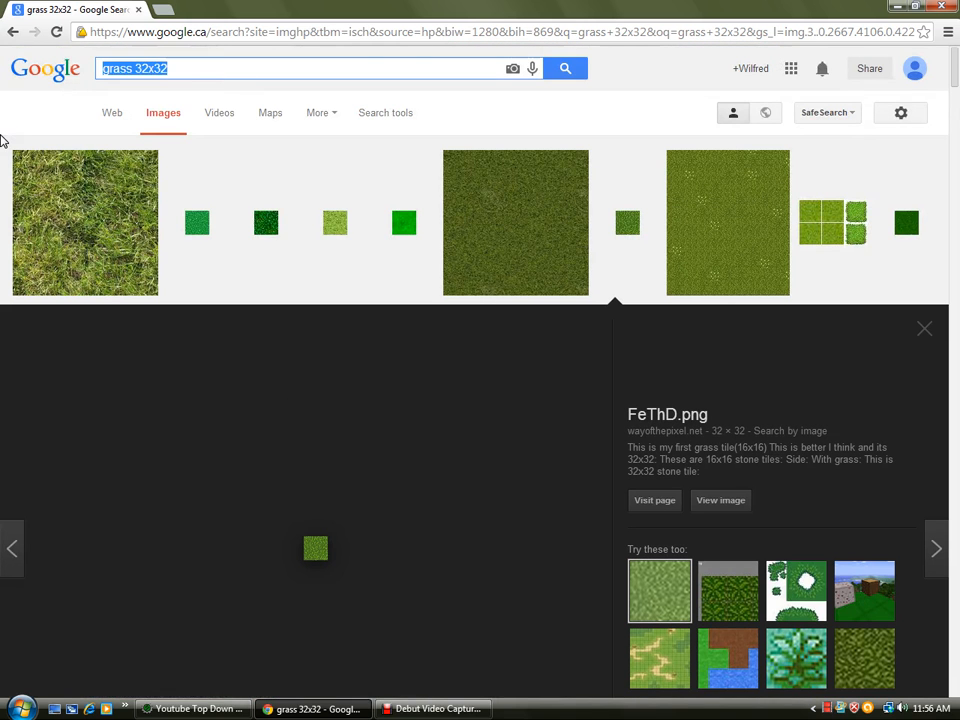
{"action": "type", "text": "dirt 32x32"}
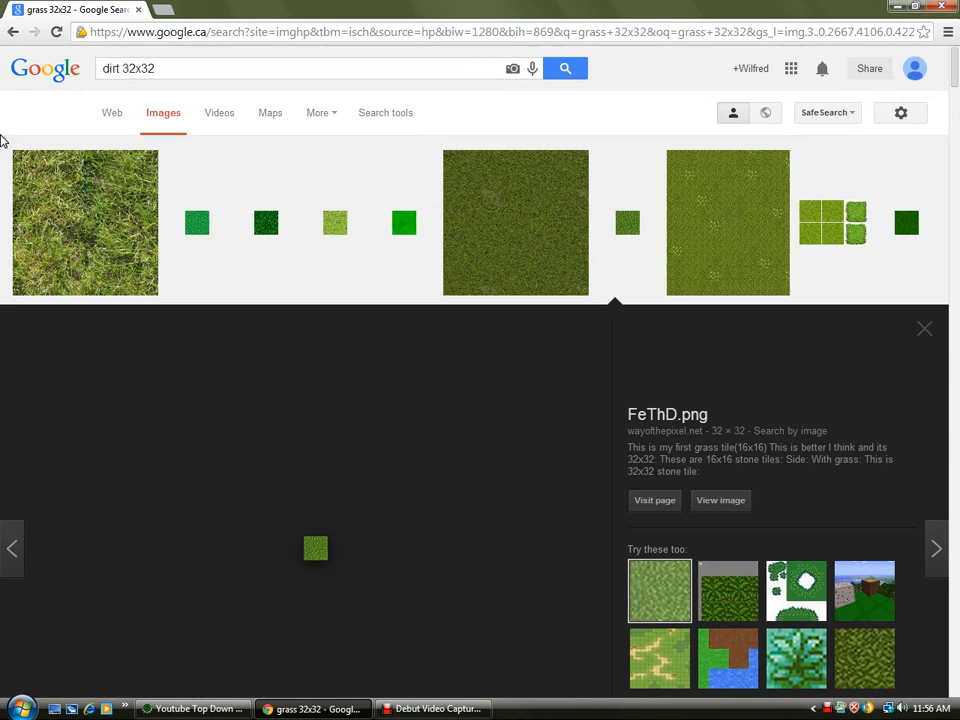
{"action": "key", "text": "Return"}
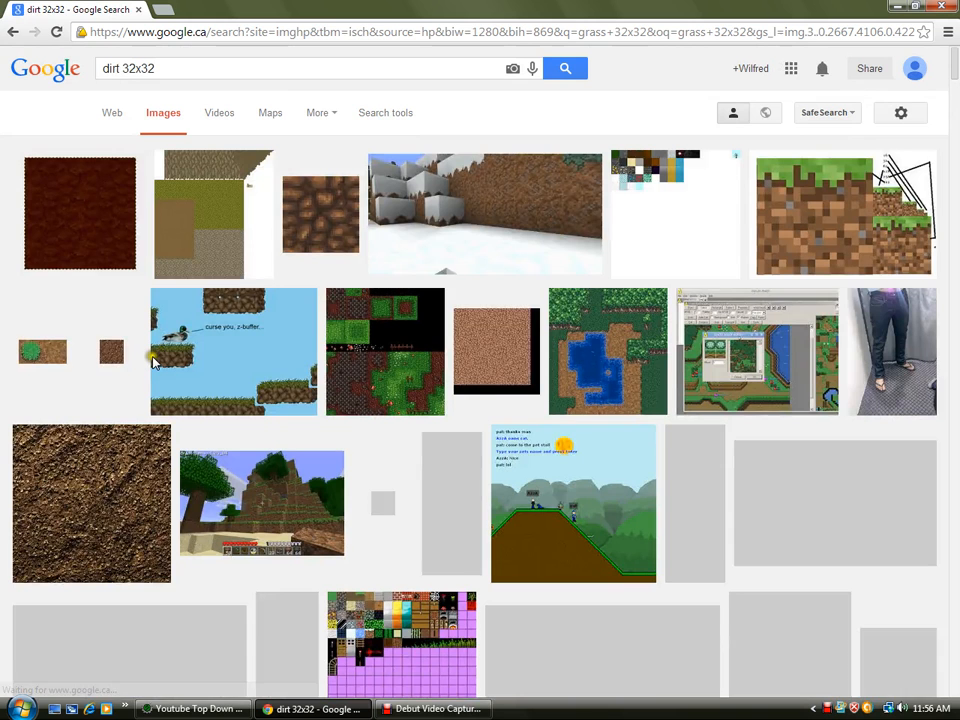
- Copy a 32 x 32 dirt tile image and paste it into the tileset image, moving it into place
{"action": "left_click", "coordinate": [111, 351]}
{"action": "right_click", "coordinate": [315, 414]}
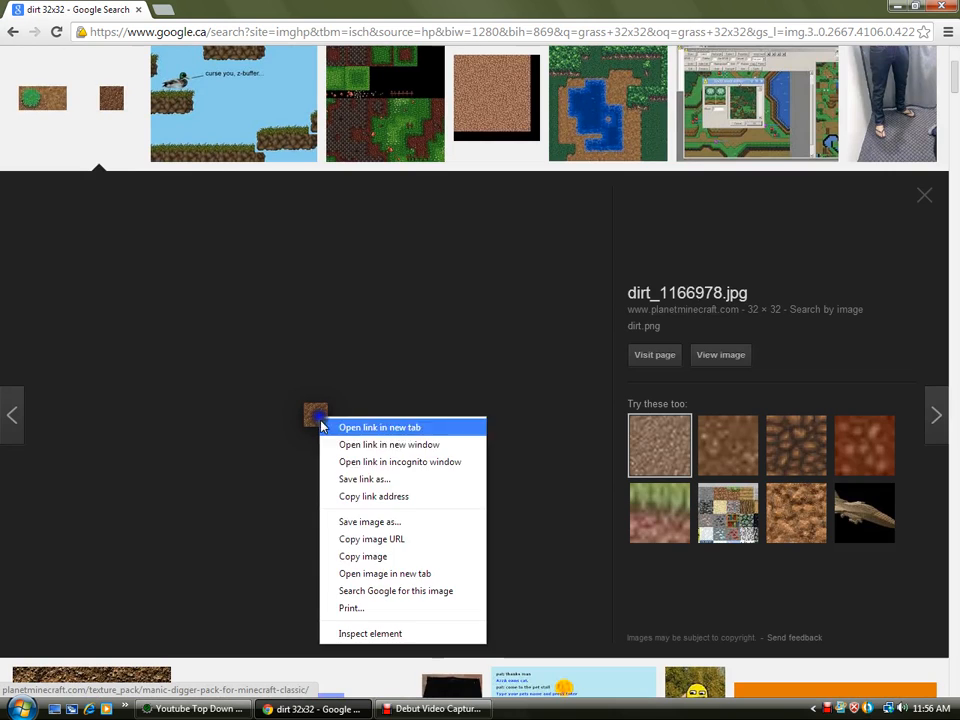
{"action": "left_click", "coordinate": [360, 555]}
{"action": "key", "text": "alt+Tab"}
{"action": "key", "text": "ctrl+v"}
{"action": "left_click_drag", "start_coordinate": [268, 140], "coordinate": [266, 120]}
{"action": "key", "text": "alt+Tab"}
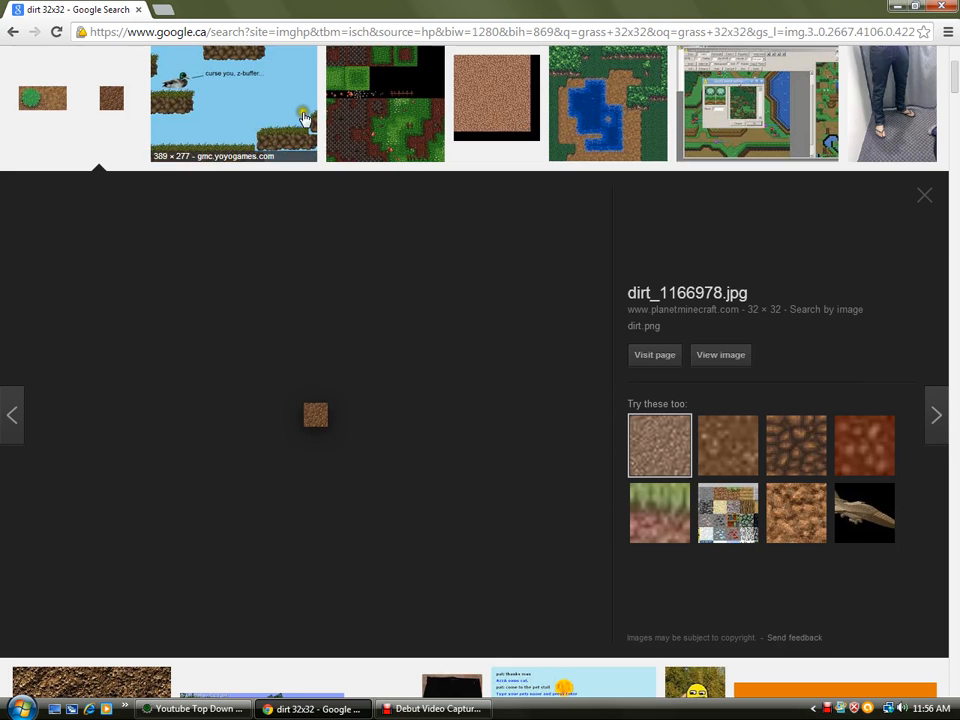
- Search Google Images for gravel 32x32 and browse the results
{"action": "scroll", "coordinate": [279, 90], "scroll_direction": "up", "scroll_amount": 3}
{"action": "triple_click", "coordinate": [129, 69]}
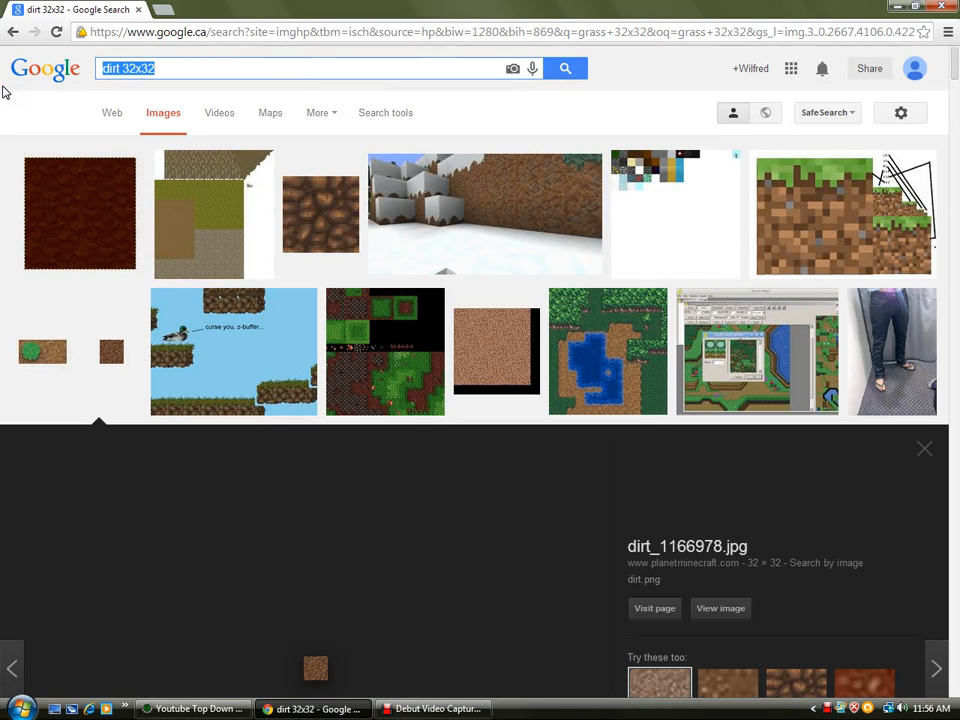
{"action": "type", "text": "gravel 32x32"}
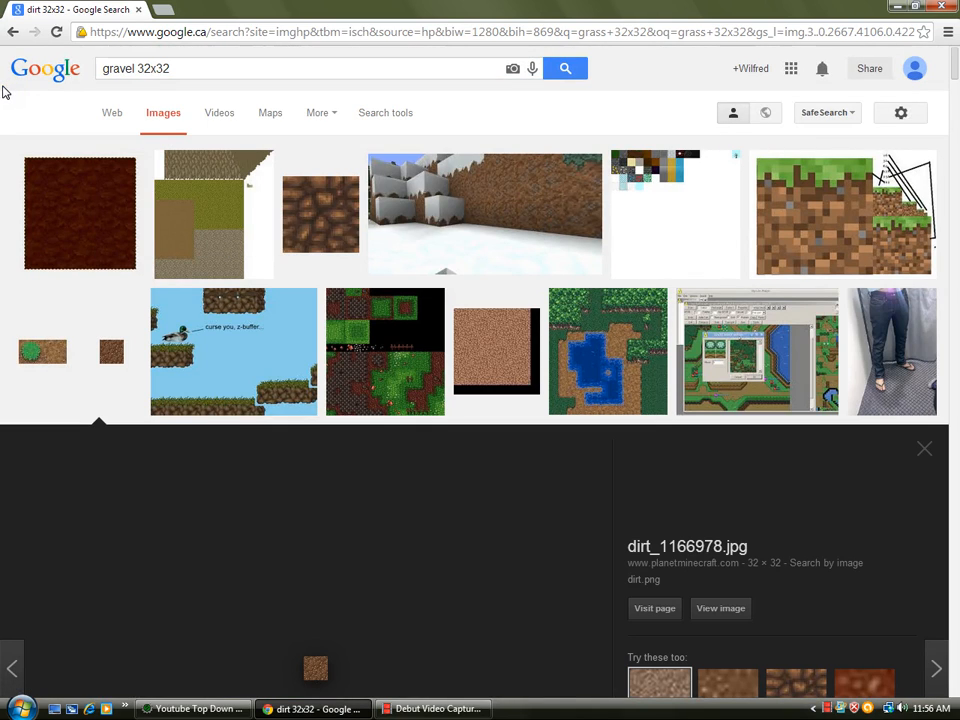
{"action": "key", "text": "Return"}
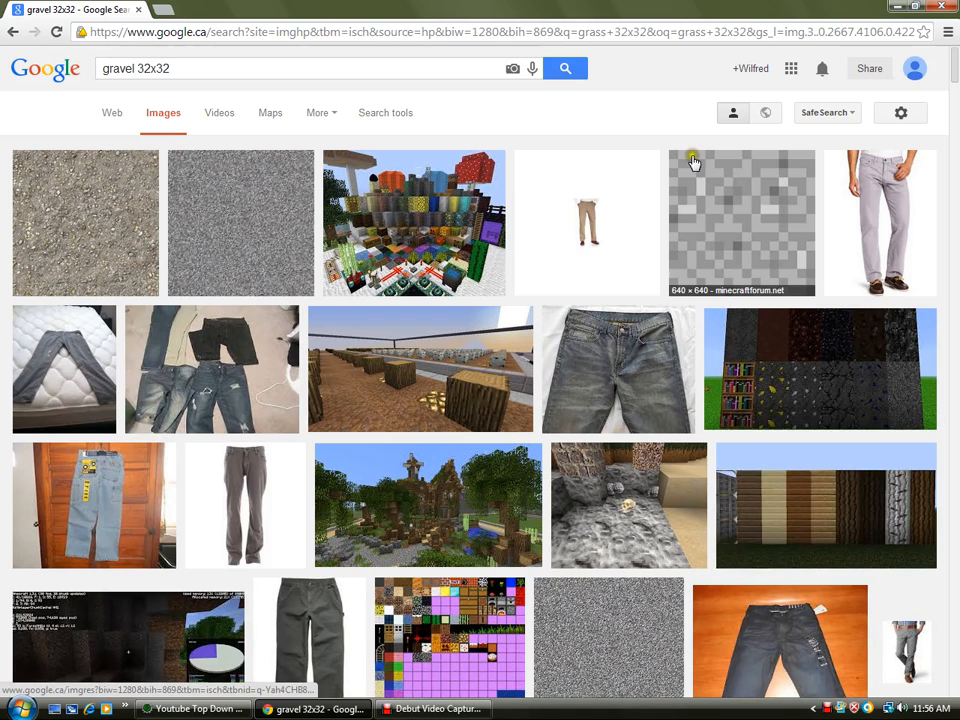
{"action": "scroll", "coordinate": [207, 233], "scroll_direction": "down", "scroll_amount": 4}
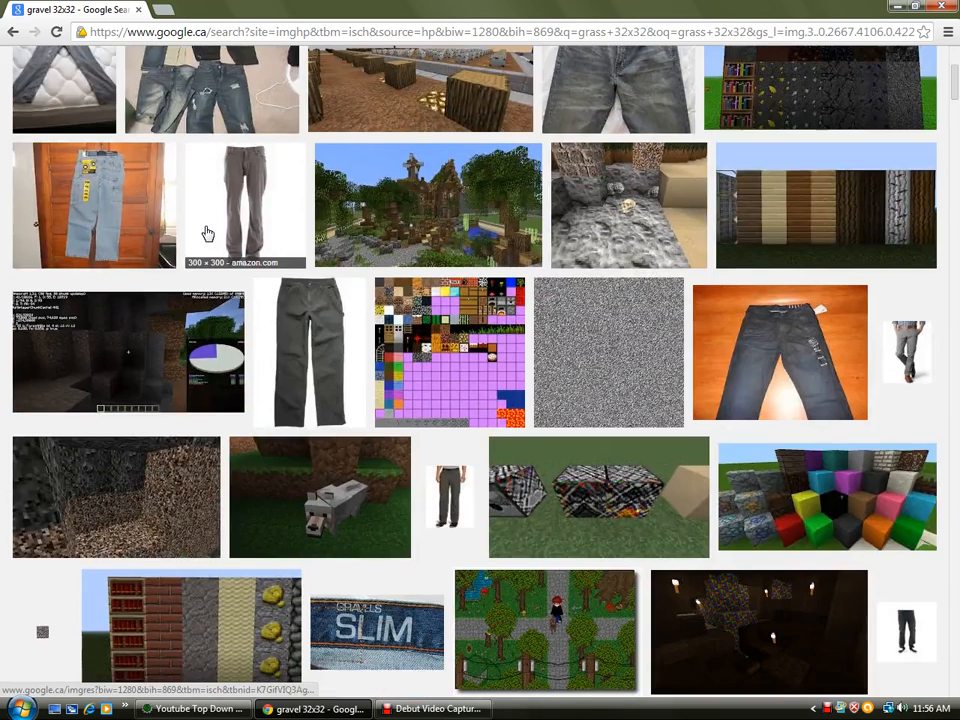
{"action": "scroll", "coordinate": [205, 233], "scroll_direction": "down", "scroll_amount": 4}
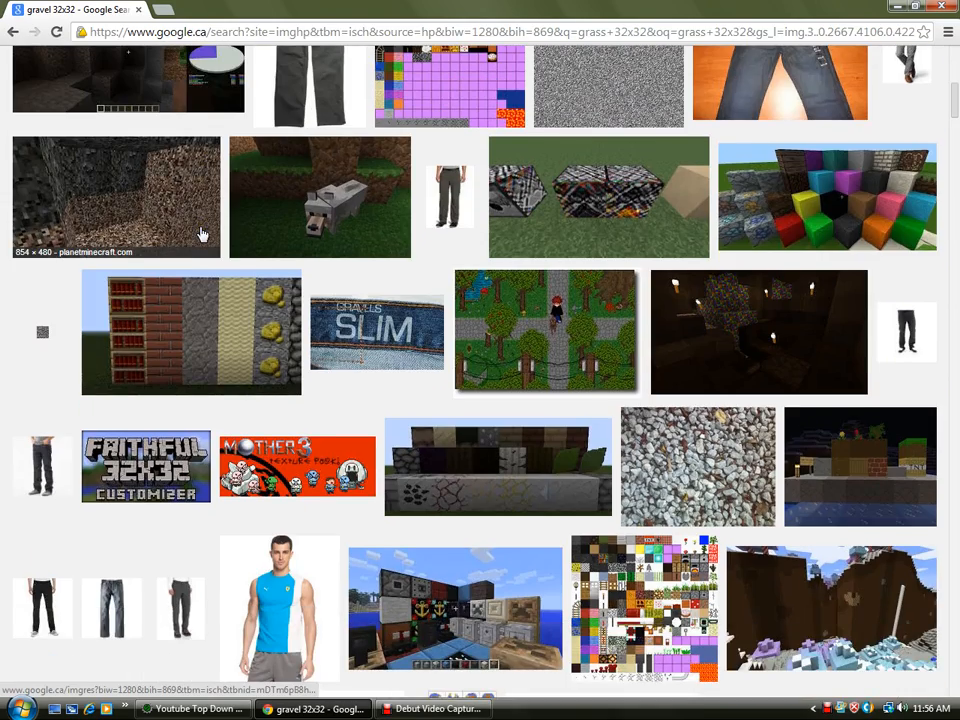
{"action": "scroll", "coordinate": [204, 233], "scroll_direction": "up", "scroll_amount": 7}
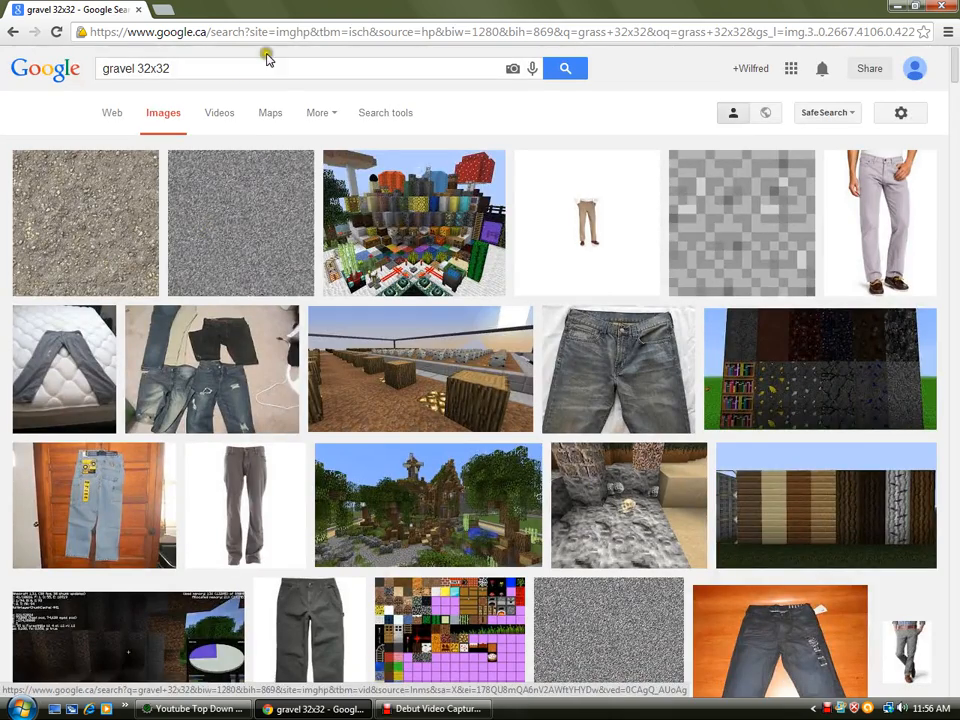
- Search Google Images for brick 32x32 and browse the results
{"action": "left_click_drag", "start_coordinate": [266, 68], "coordinate": [88, 70]}
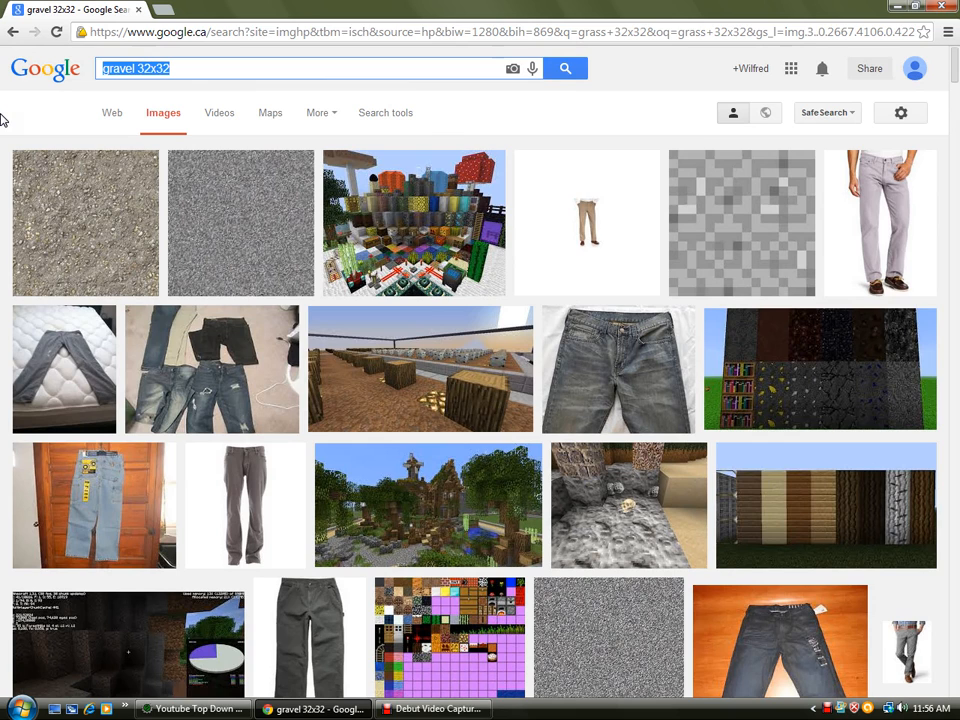
{"action": "type", "text": "brick 32x32"}
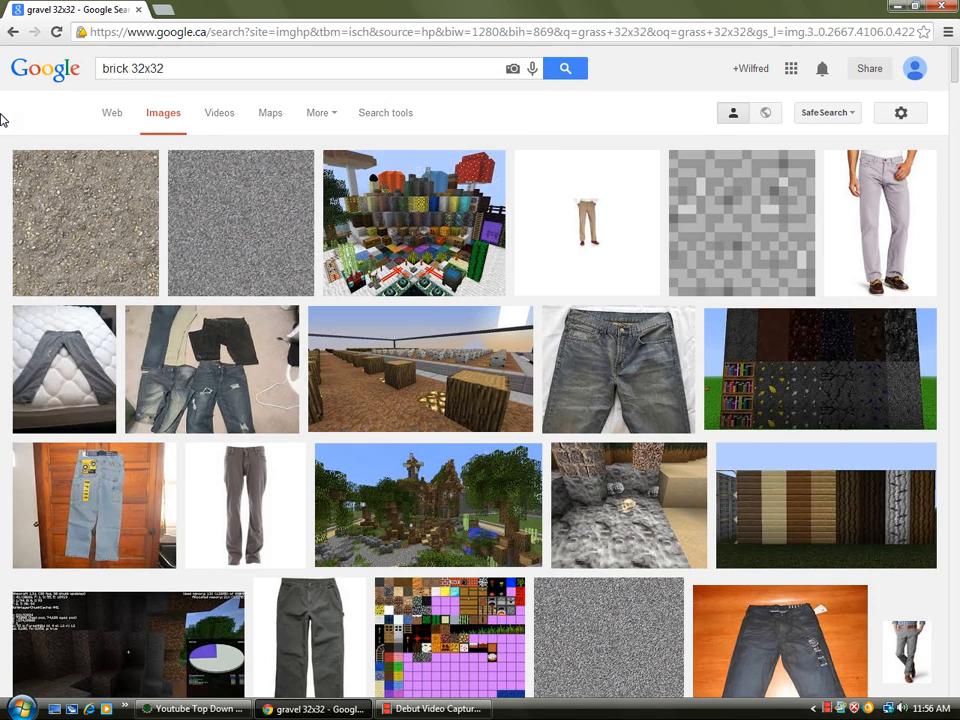
{"action": "key", "text": "Return"}
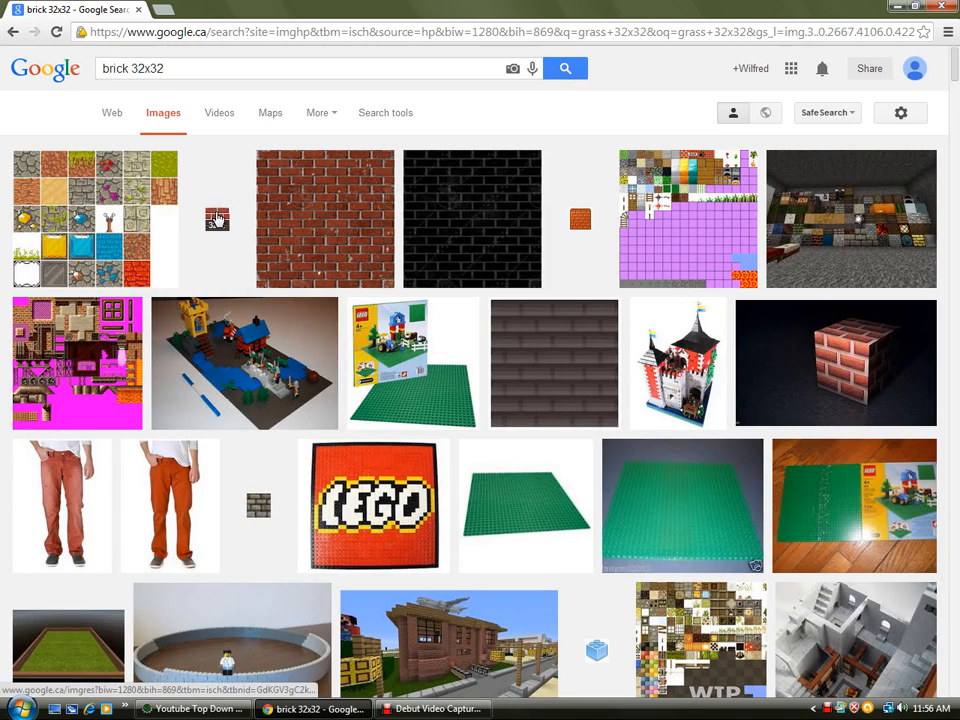
{"action": "scroll", "coordinate": [217, 218], "scroll_direction": "down", "scroll_amount": 14}
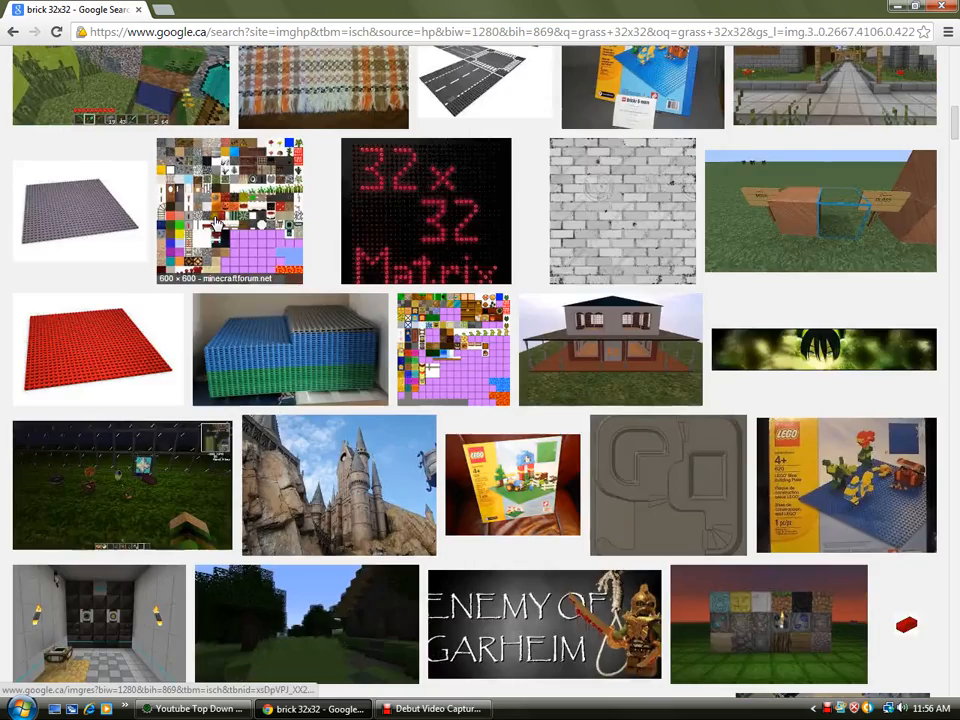
{"action": "scroll", "coordinate": [217, 220], "scroll_direction": "down", "scroll_amount": 6}
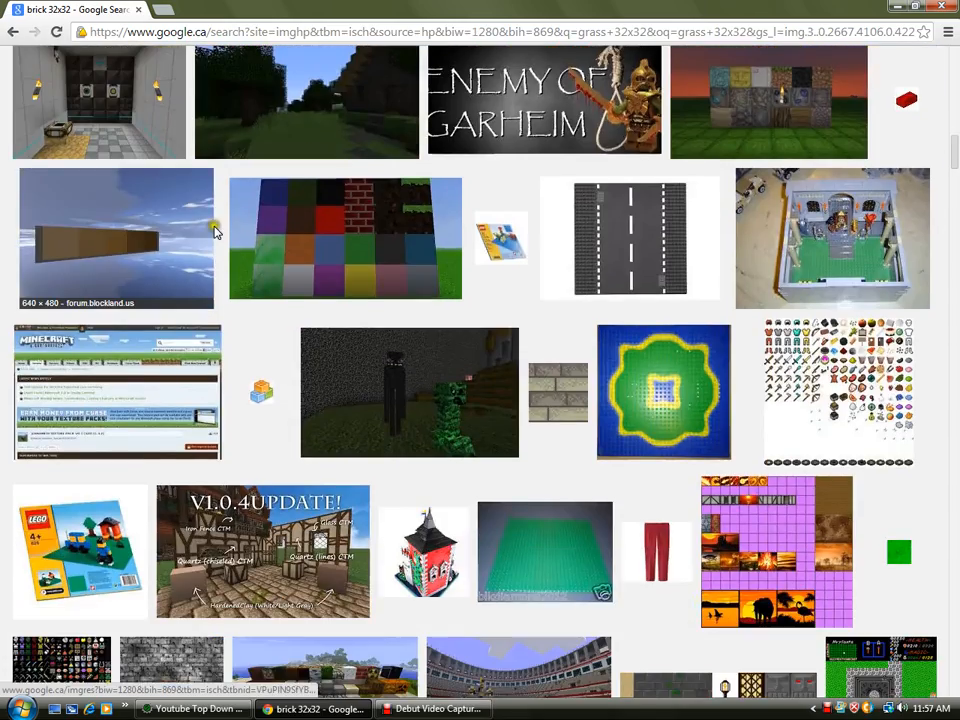
{"action": "scroll", "coordinate": [214, 232], "scroll_direction": "up", "scroll_amount": 20}
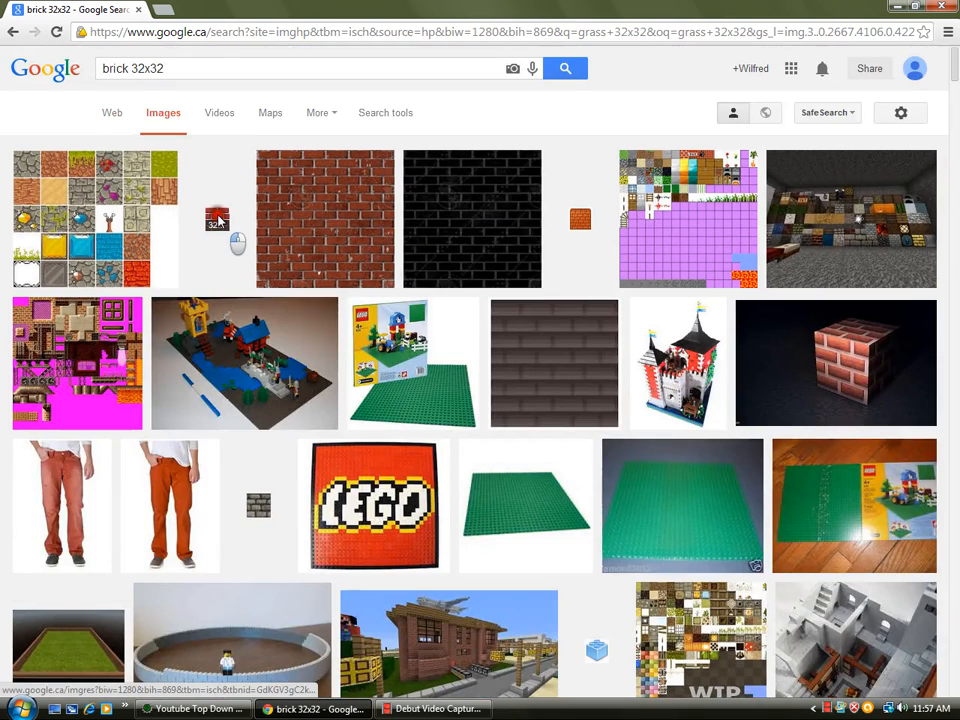
- Copy a 32 x 32 brick tile image and paste it into the tileset image, moving it into place
{"action": "left_click", "coordinate": [217, 218]}
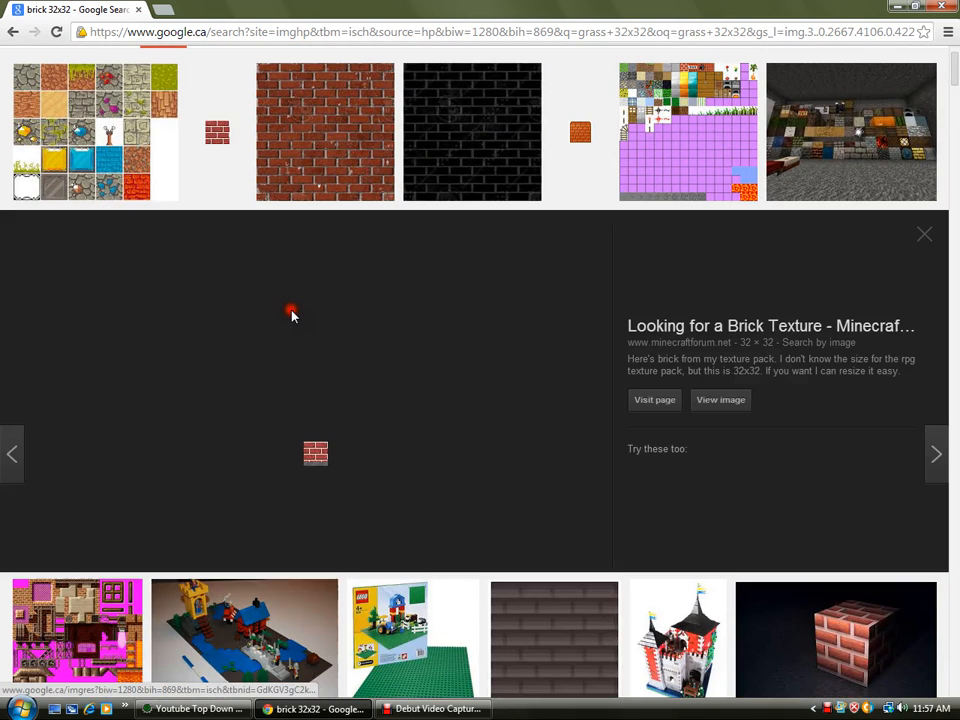
{"action": "right_click", "coordinate": [321, 420]}
{"action": "left_click", "coordinate": [372, 549]}
{"action": "key", "text": "alt+Tab"}
{"action": "key", "text": "ctrl+v"}
{"action": "left_click_drag", "start_coordinate": [197, 107], "coordinate": [388, 85]}
{"action": "key", "text": "alt+Tab"}
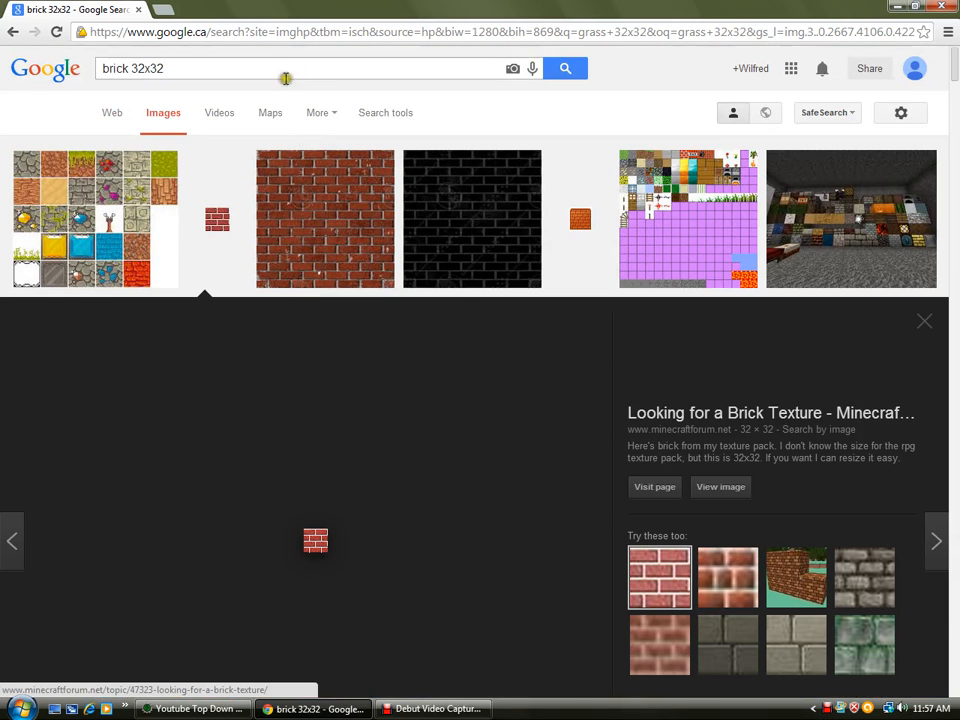
- Search Google Images for concrete texture
{"action": "left_click_drag", "start_coordinate": [240, 71], "coordinate": [2, 110]}
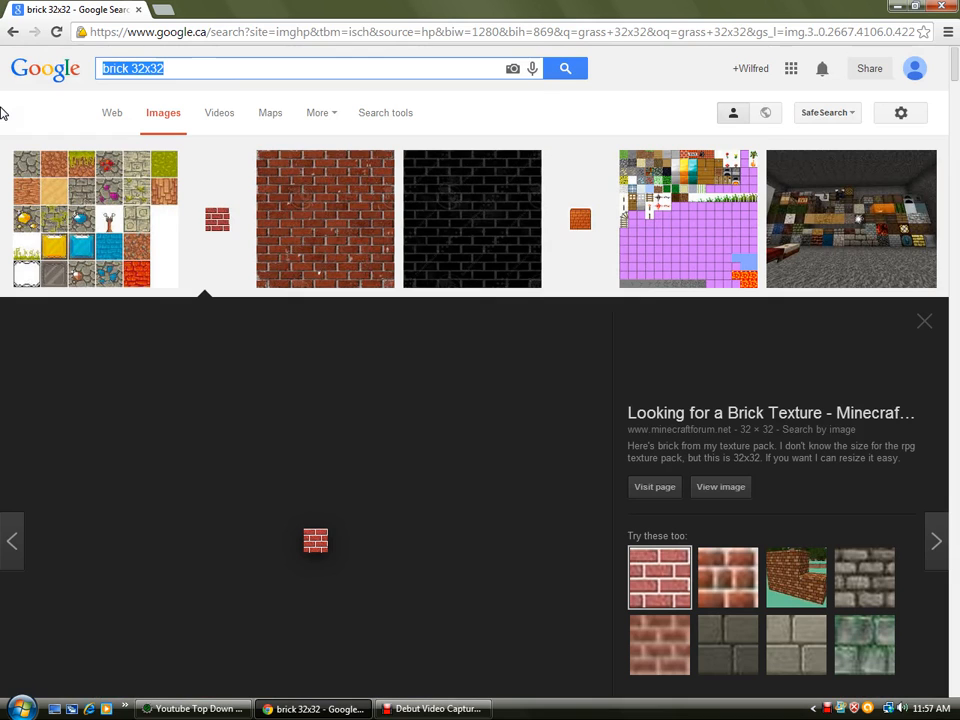
{"action": "type", "text": "concrete textur"}
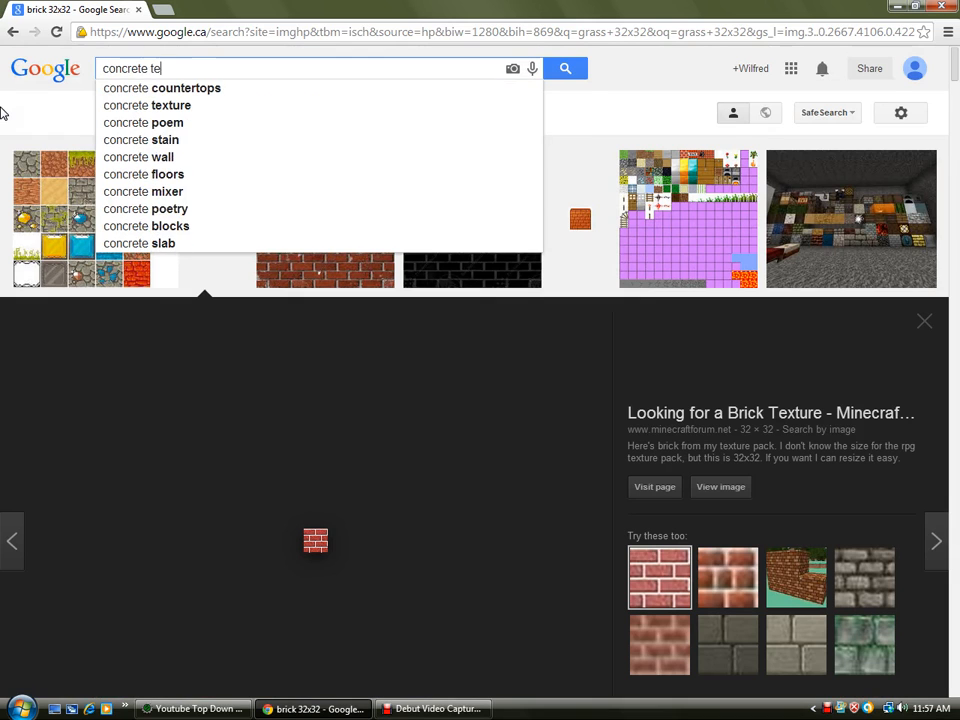
{"action": "type", "text": "e"}
{"action": "key", "text": "Return"}
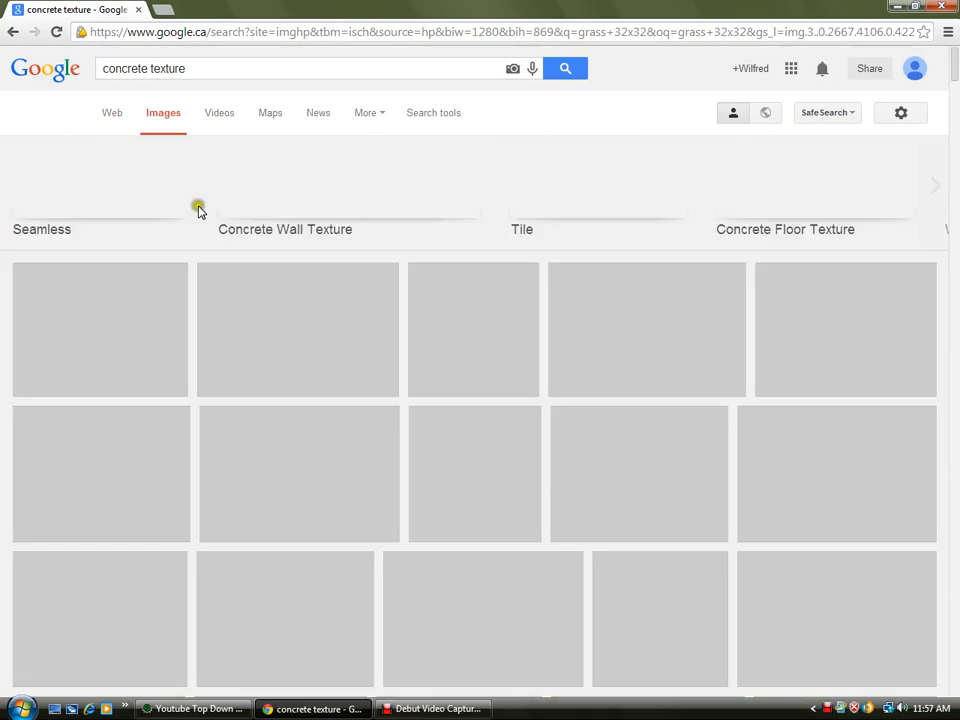
- Search Google Images for concrete 32x32
{"action": "scroll", "coordinate": [209, 69], "scroll_direction": "down", "scroll_amount": 1}
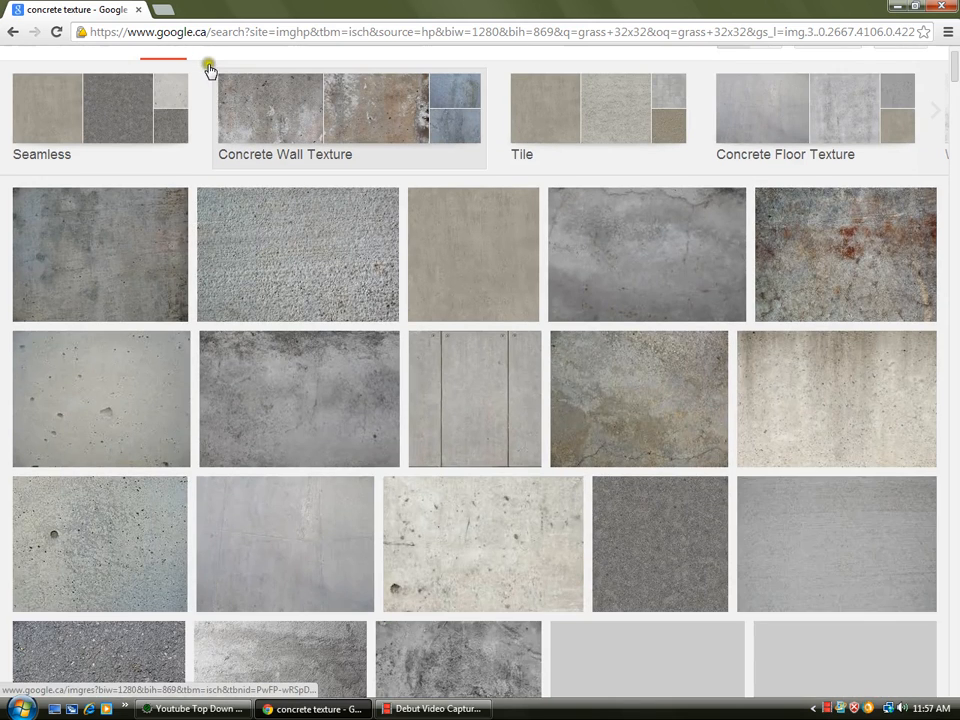
{"action": "scroll", "coordinate": [214, 63], "scroll_direction": "up", "scroll_amount": 1}
{"action": "left_click_drag", "start_coordinate": [188, 68], "coordinate": [137, 72]}
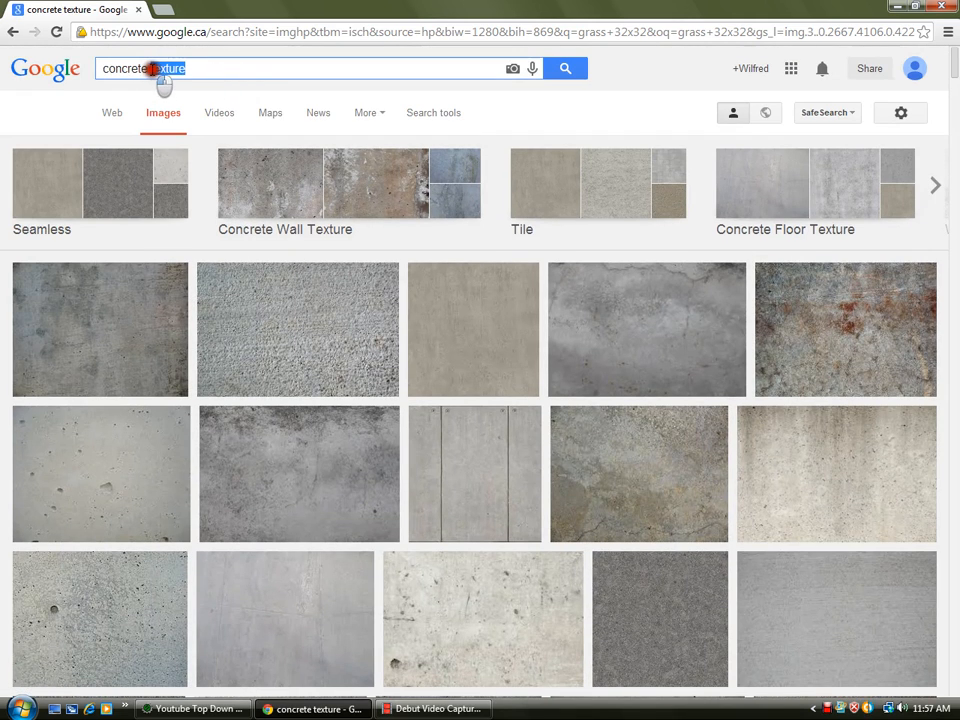
{"action": "type", "text": "32x32"}
{"action": "key", "text": "Return"}
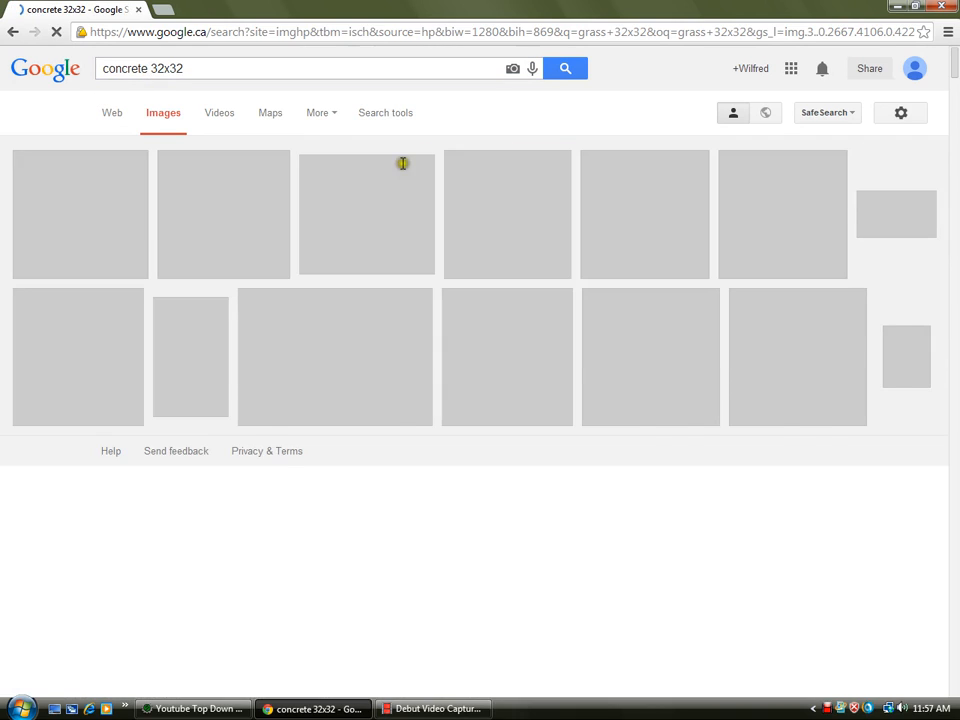
- Copy a small 32x32 concrete tile image, paste it into the tileset below the grass tile, and close the image editor
{"action": "scroll", "coordinate": [478, 234], "scroll_direction": "down", "scroll_amount": 7}
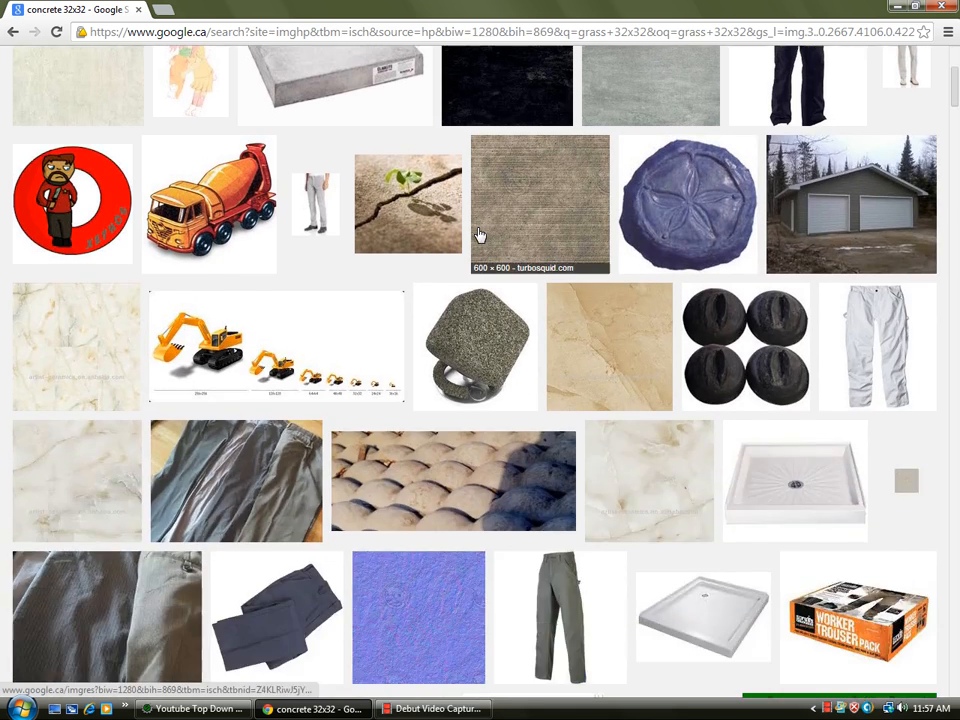
{"action": "scroll", "coordinate": [461, 178], "scroll_direction": "up", "scroll_amount": 7}
{"action": "scroll", "coordinate": [812, 470], "scroll_direction": "down", "scroll_amount": 4}
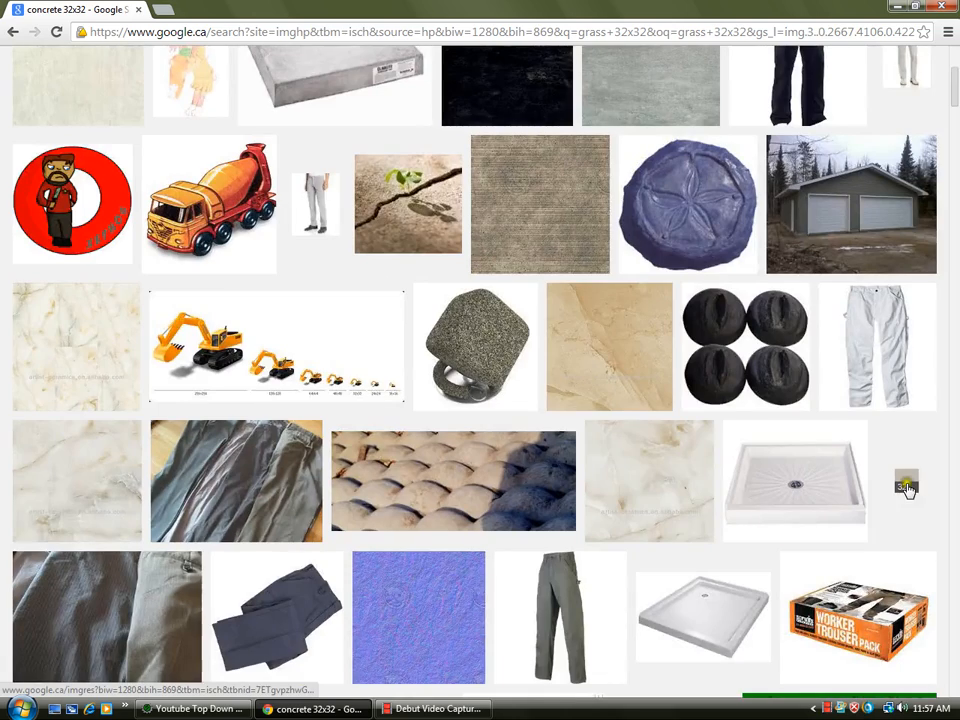
{"action": "left_click", "coordinate": [906, 487]}
{"action": "right_click", "coordinate": [311, 418]}
{"action": "left_click", "coordinate": [377, 550]}
{"action": "key", "text": "alt+Tab"}
{"action": "key", "text": "ctrl+v"}
{"action": "left_click_drag", "start_coordinate": [163, 133], "coordinate": [144, 230]}
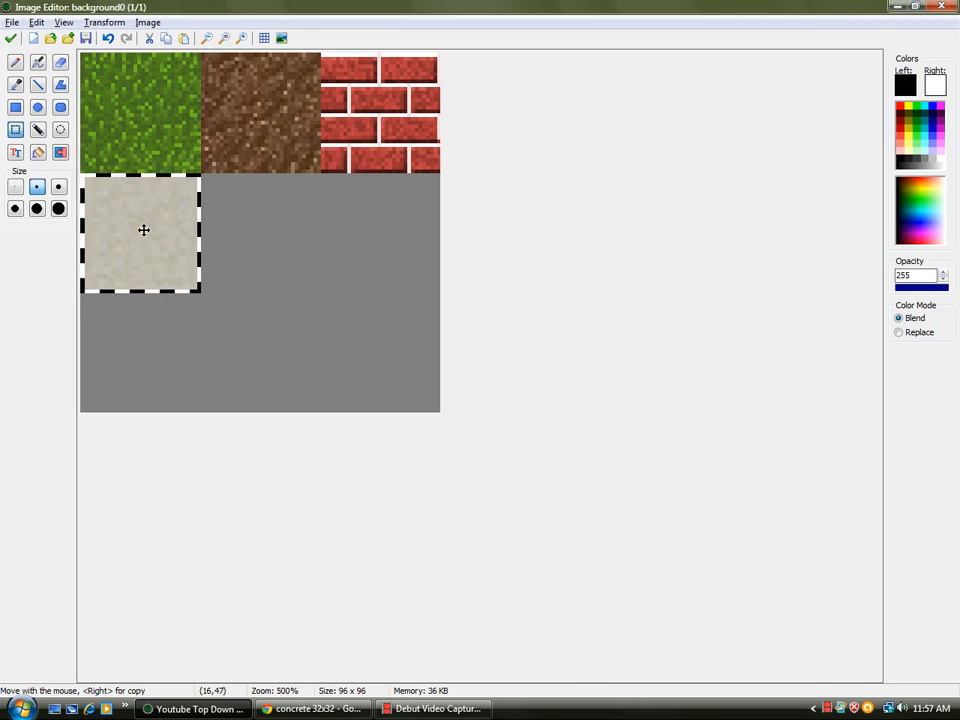
{"action": "left_click", "coordinate": [11, 39]}
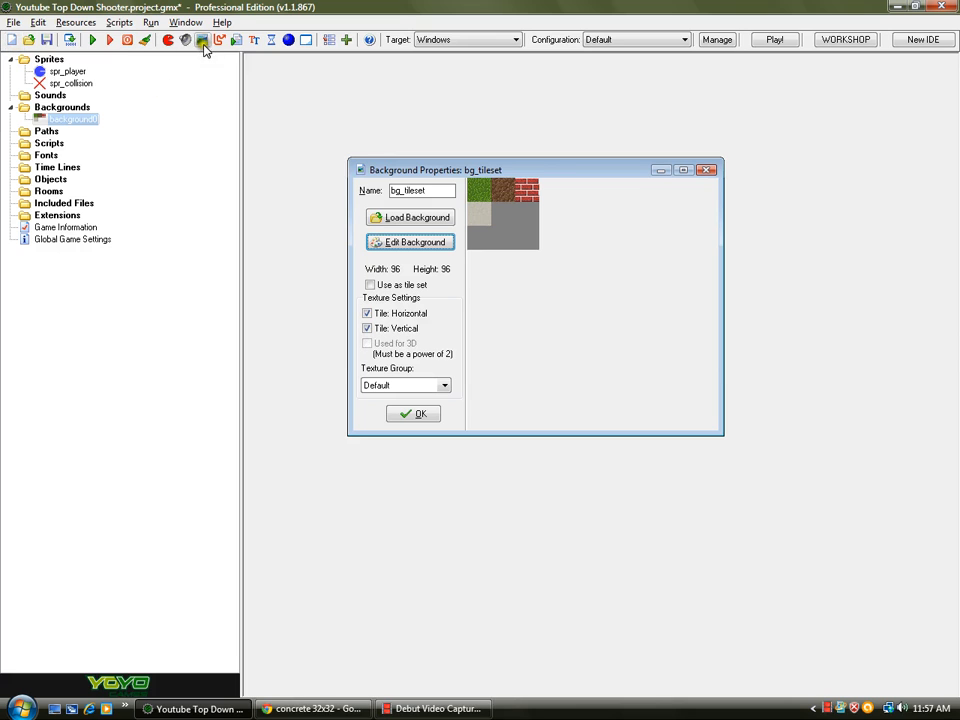
- Create a new sprite holding the concrete tile and lower its intensity value to 92
{"action": "left_click", "coordinate": [168, 40]}
{"action": "left_click", "coordinate": [407, 259]}
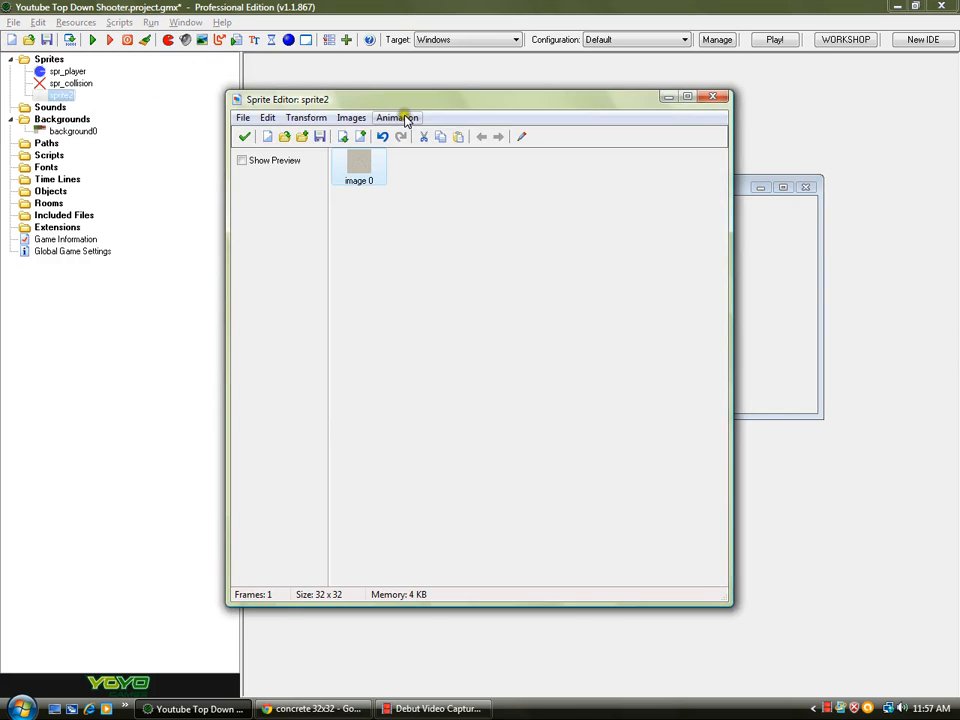
{"action": "left_click", "coordinate": [350, 117]}
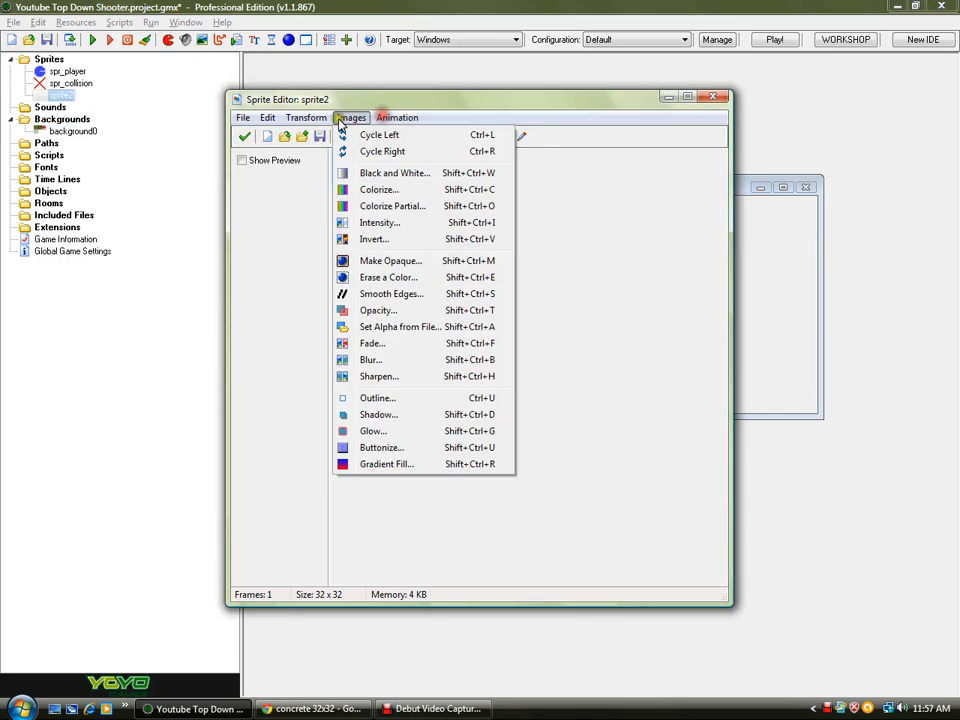
{"action": "left_click", "coordinate": [381, 224]}
{"action": "left_click_drag", "start_coordinate": [455, 407], "coordinate": [437, 418]}
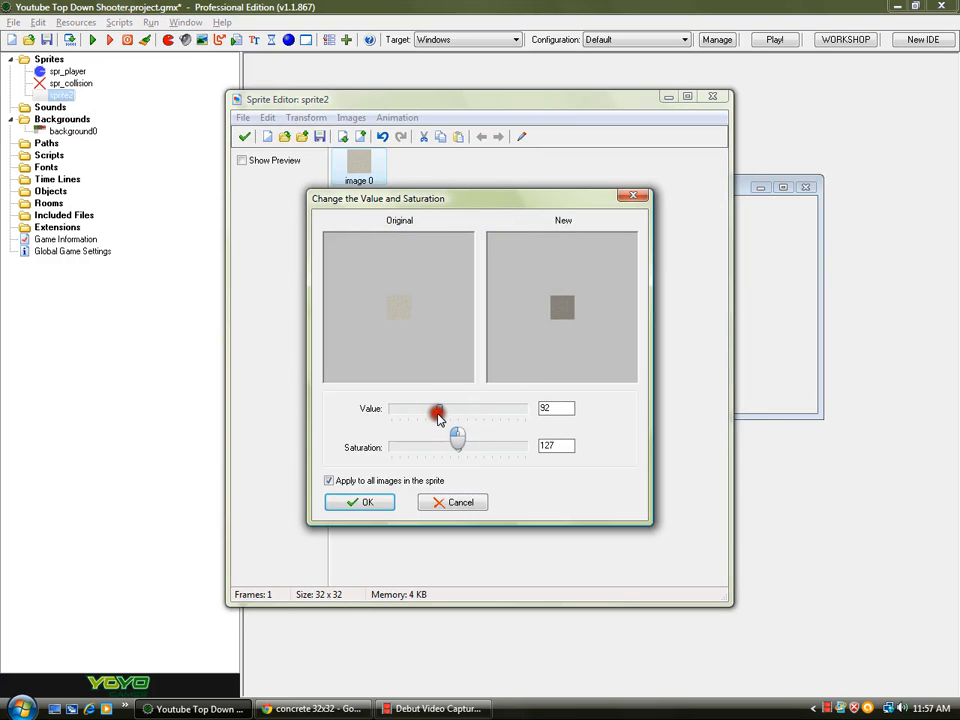
{"action": "left_click", "coordinate": [362, 502]}
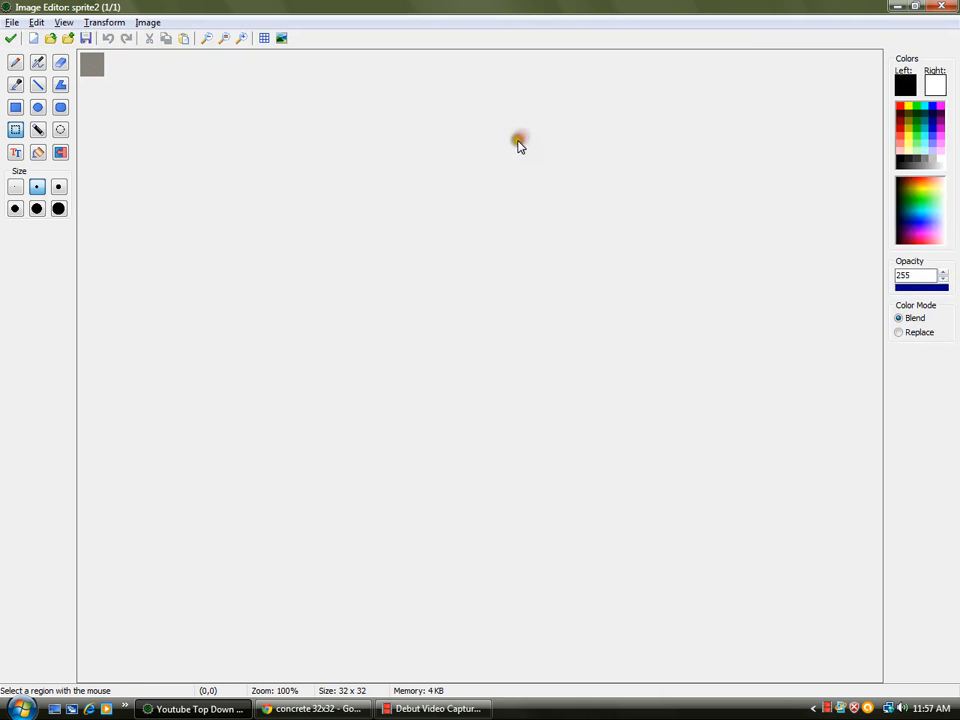
- Spray dark grey over the whole sprite image with the spray tool at hardness 255
{"action": "left_click", "coordinate": [39, 63]}
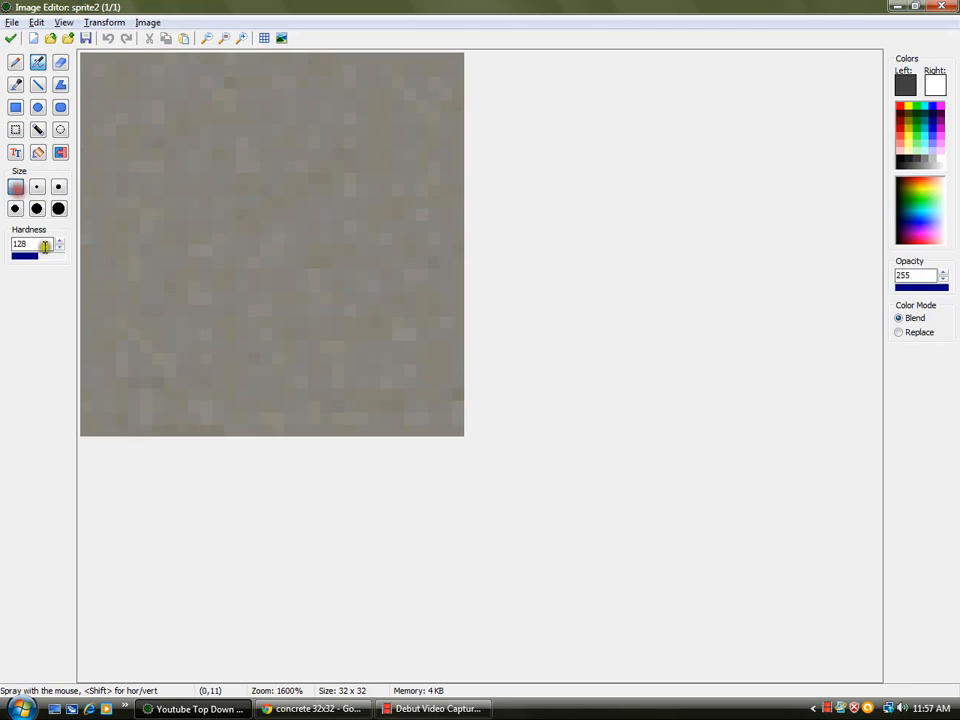
{"action": "mouse_move", "coordinate": [232, 110]}
{"action": "left_mouse_down"}
{"action": "mouse_move", "coordinate": [300, 146]}
{"action": "mouse_move", "coordinate": [452, 86]}
{"action": "mouse_move", "coordinate": [596, 311]}
{"action": "mouse_move", "coordinate": [452, 21]}
{"action": "mouse_move", "coordinate": [531, 274]}
{"action": "mouse_move", "coordinate": [144, 86]}
{"action": "mouse_move", "coordinate": [70, 27]}
{"action": "mouse_move", "coordinate": [77, 60]}
{"action": "mouse_move", "coordinate": [630, 360]}
{"action": "mouse_move", "coordinate": [11, 43]}
{"action": "mouse_move", "coordinate": [624, 347]}
{"action": "mouse_move", "coordinate": [11, 155]}
{"action": "mouse_move", "coordinate": [330, 321]}
{"action": "mouse_move", "coordinate": [21, 192]}
{"action": "mouse_move", "coordinate": [241, 503]}
{"action": "mouse_move", "coordinate": [45, 289]}
{"action": "mouse_move", "coordinate": [527, 594]}
{"action": "mouse_move", "coordinate": [491, 499]}
{"action": "mouse_move", "coordinate": [92, 139]}
{"action": "mouse_move", "coordinate": [375, 456]}
{"action": "mouse_move", "coordinate": [386, 341]}
{"action": "left_mouse_up"}
{"action": "left_click_drag", "start_coordinate": [57, 258], "coordinate": [68, 256]}
{"action": "mouse_move", "coordinate": [110, 80]}
{"action": "left_mouse_down"}
{"action": "mouse_move", "coordinate": [568, 486]}
{"action": "mouse_move", "coordinate": [337, 115]}
{"action": "mouse_move", "coordinate": [184, 132]}
{"action": "mouse_move", "coordinate": [681, 418]}
{"action": "mouse_move", "coordinate": [189, 154]}
{"action": "mouse_move", "coordinate": [236, 69]}
{"action": "mouse_move", "coordinate": [158, 73]}
{"action": "mouse_move", "coordinate": [257, 49]}
{"action": "mouse_move", "coordinate": [311, 54]}
{"action": "mouse_move", "coordinate": [234, 208]}
{"action": "mouse_move", "coordinate": [420, 346]}
{"action": "mouse_move", "coordinate": [352, 631]}
{"action": "left_mouse_up"}
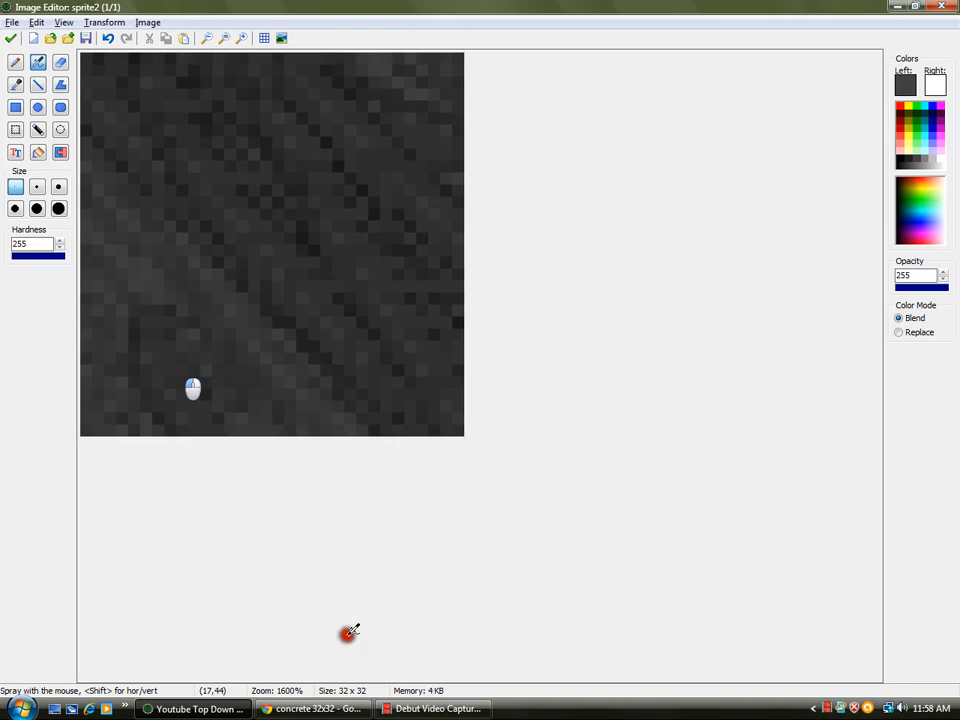
{"action": "mouse_move", "coordinate": [105, 176]}
{"action": "left_mouse_down"}
{"action": "mouse_move", "coordinate": [133, 298]}
{"action": "mouse_move", "coordinate": [90, 399]}
{"action": "mouse_move", "coordinate": [116, 298]}
{"action": "mouse_move", "coordinate": [362, 313]}
{"action": "left_mouse_up"}
{"action": "key", "text": "ctrl+a"}
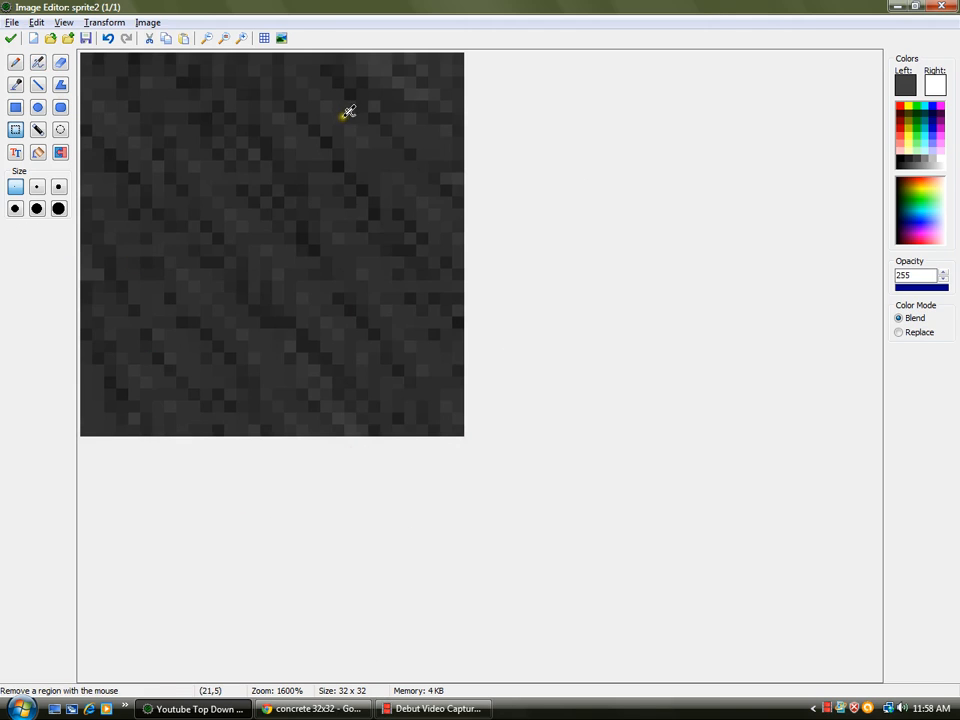
{"action": "left_click", "coordinate": [12, 37]}
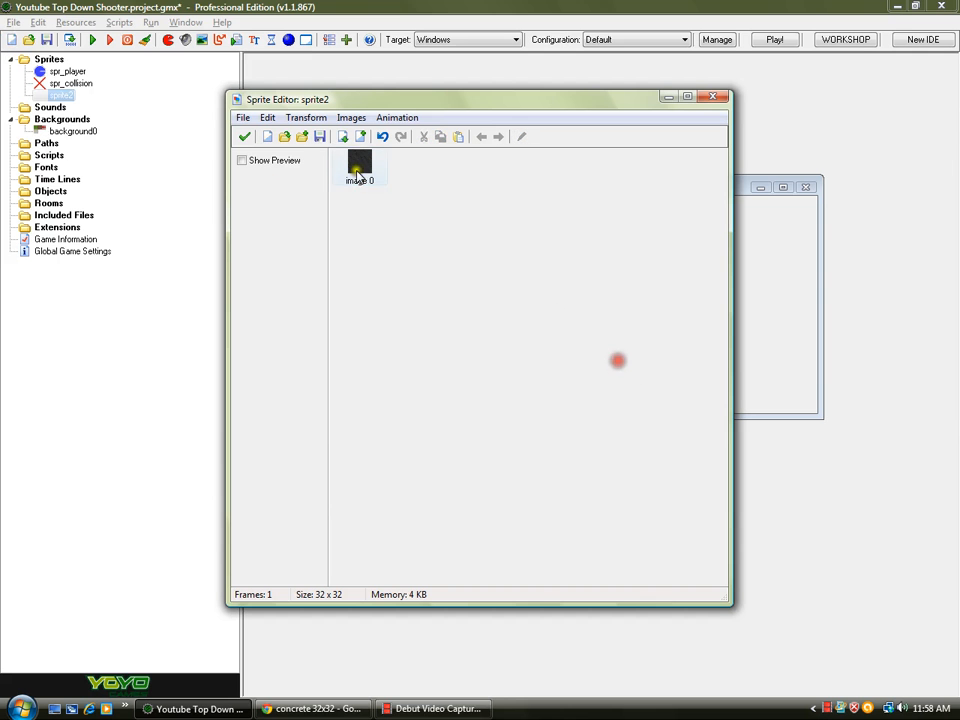
- Apply a medium blur to the sprite image and close the sprite editor
{"action": "left_click", "coordinate": [520, 136]}
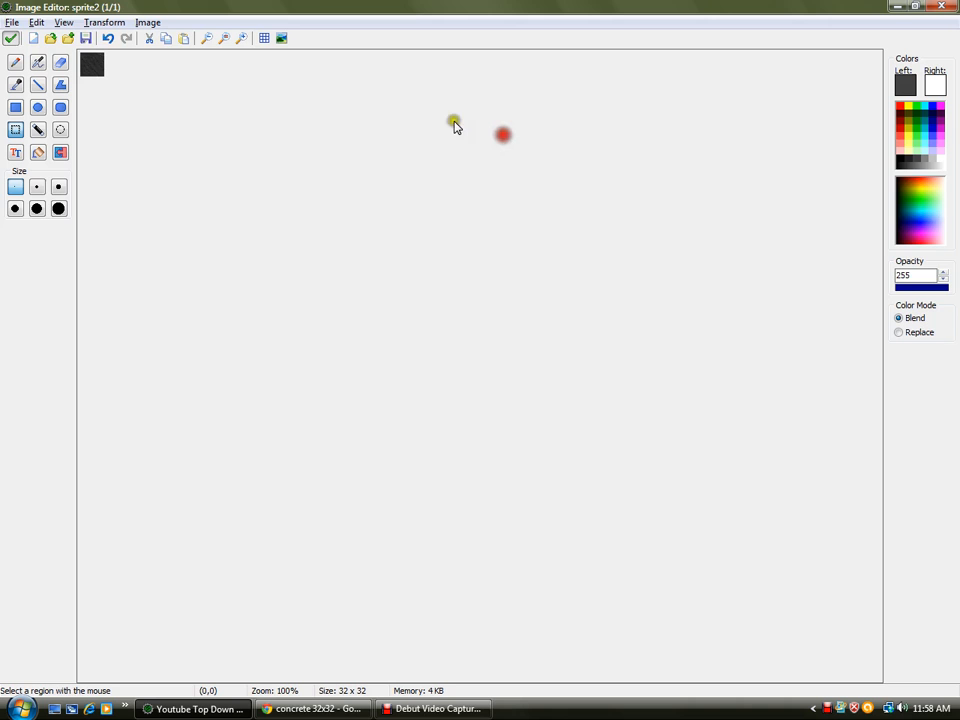
{"action": "left_click", "coordinate": [147, 22]}
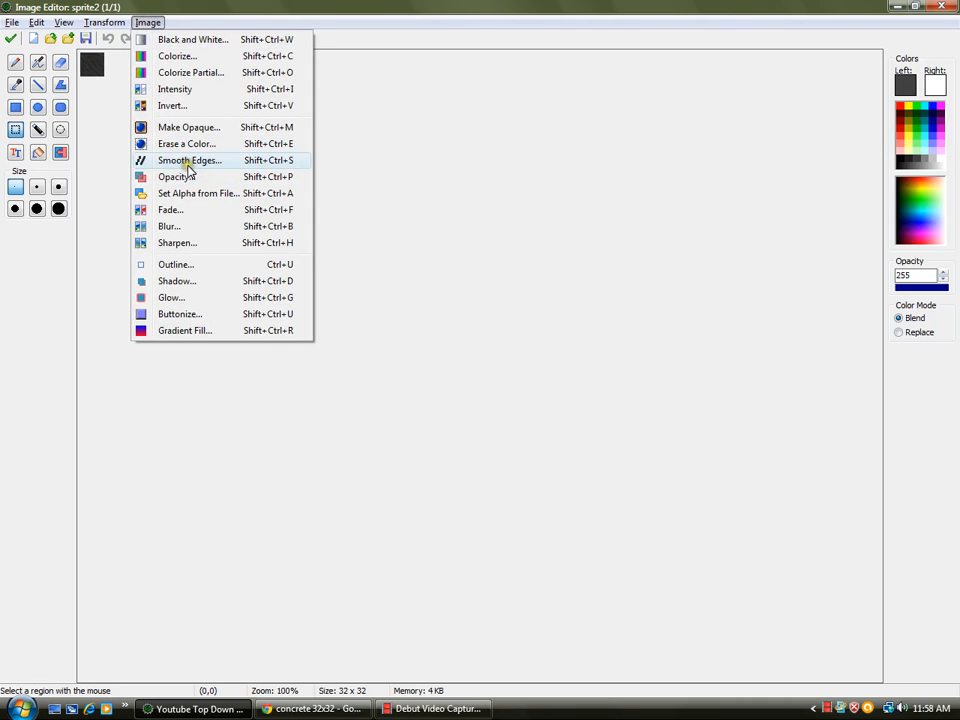
{"action": "left_click", "coordinate": [172, 228]}
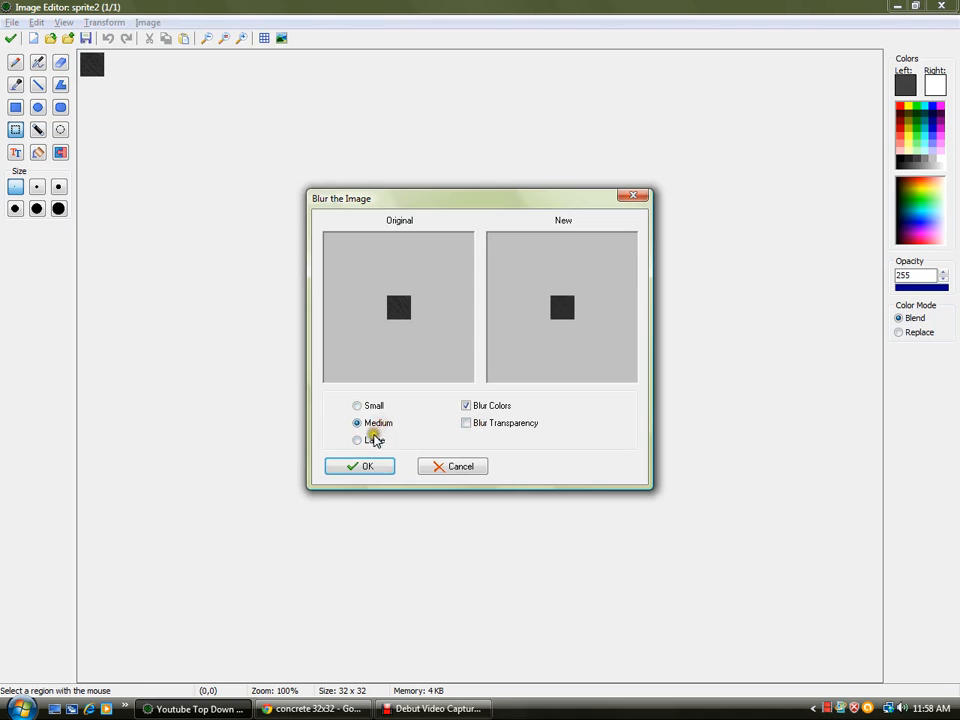
{"action": "left_click", "coordinate": [360, 466]}
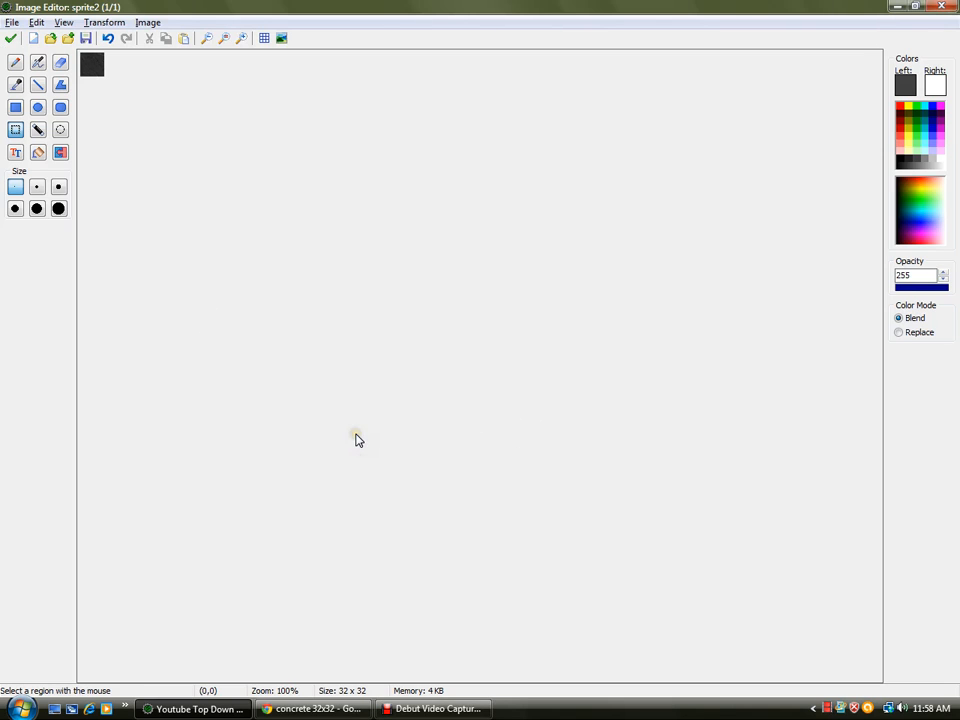
{"action": "left_click", "coordinate": [10, 38]}
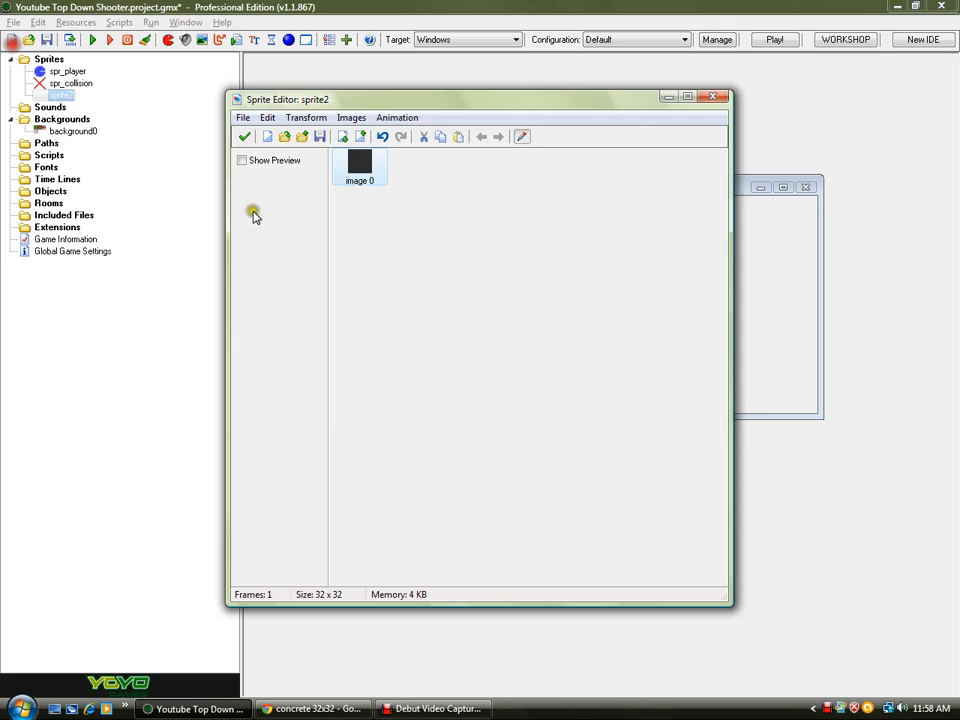
{"action": "left_click", "coordinate": [245, 143]}
- Delete the temporary sprite and paste the dark tile into the tileset beside the light concrete tile
{"action": "key", "text": "Delete"}
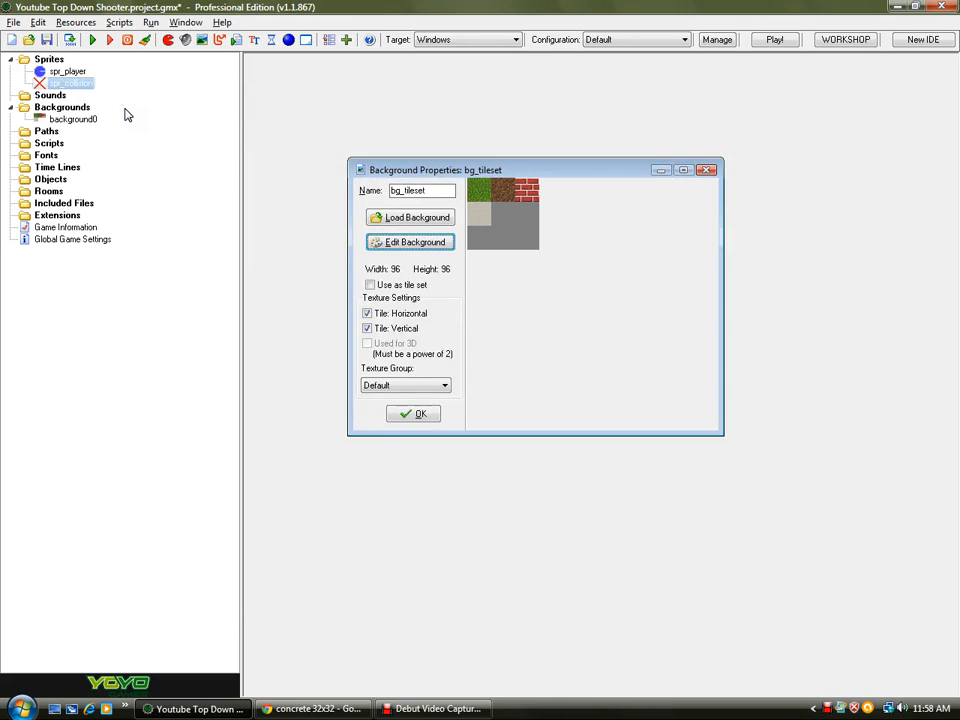
{"action": "left_click", "coordinate": [390, 241]}
{"action": "scroll", "coordinate": [126, 153], "scroll_direction": "up", "scroll_amount": 4}
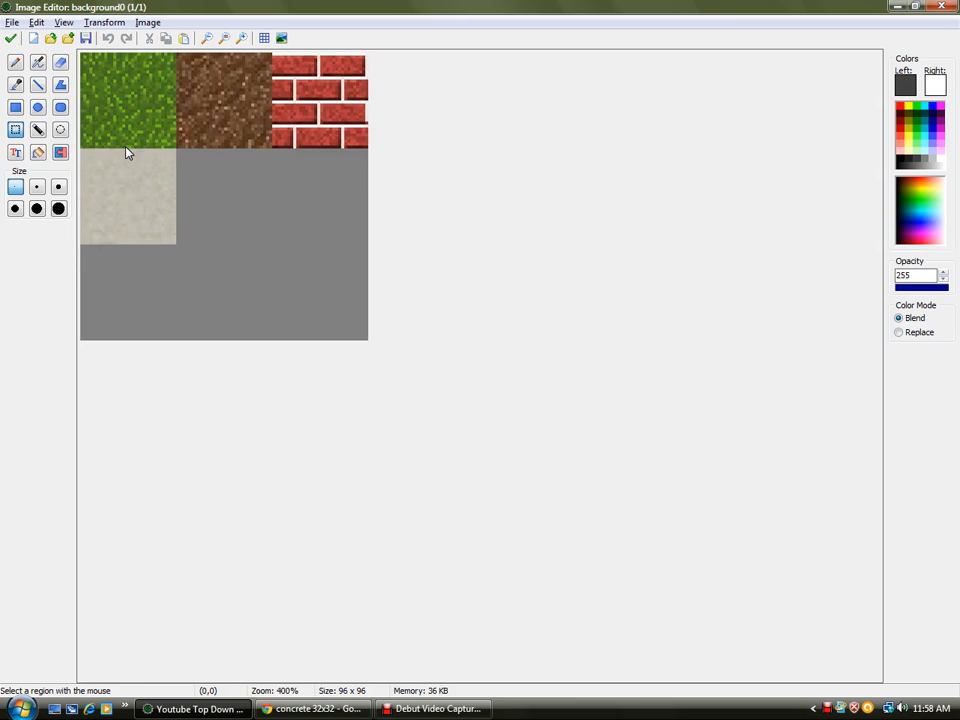
{"action": "key", "text": "ctrl+v"}
{"action": "left_click_drag", "start_coordinate": [109, 96], "coordinate": [231, 219]}
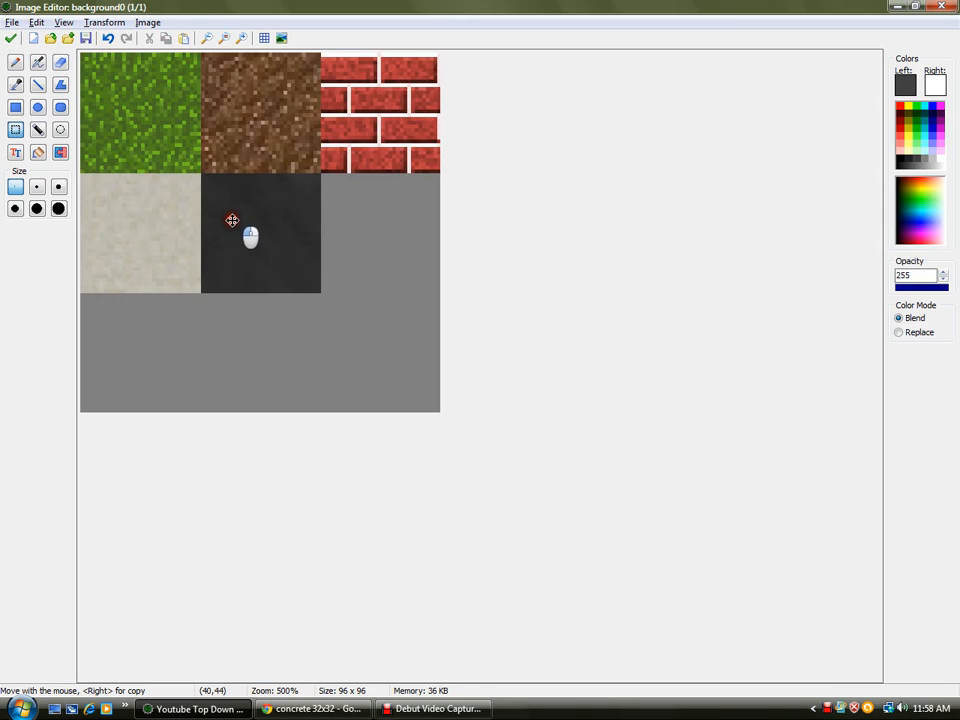
{"action": "left_click", "coordinate": [328, 232]}
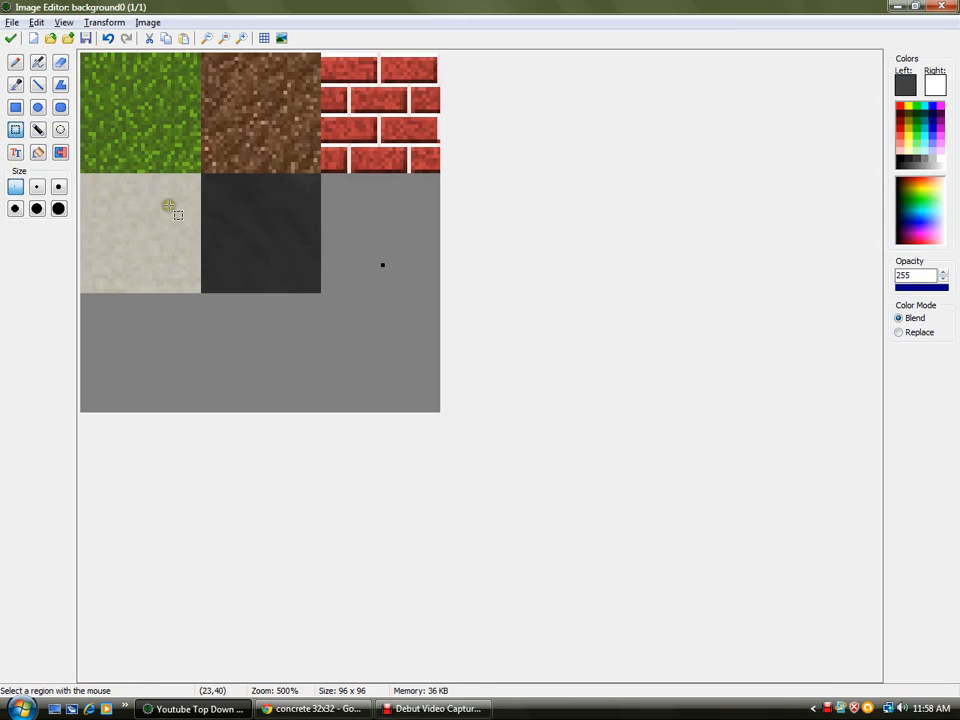
{"action": "left_click", "coordinate": [11, 38]}
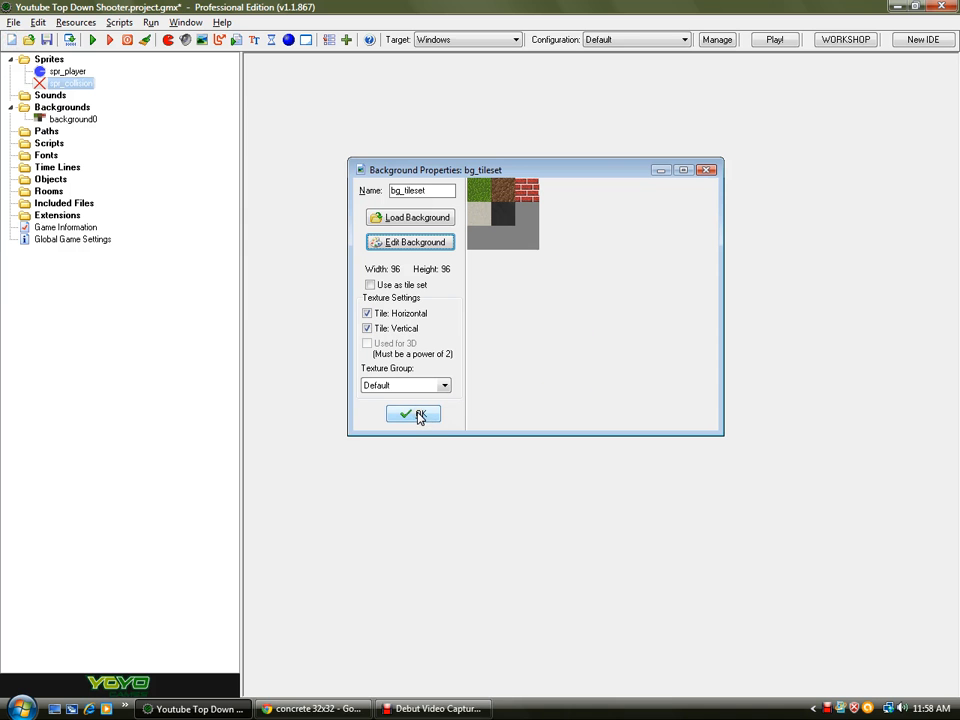
- Pick the light concrete colour for the line tool and darken it to luminance 148
{"action": "left_click", "coordinate": [385, 242]}
{"action": "scroll", "coordinate": [140, 115], "scroll_direction": "up", "scroll_amount": 1}
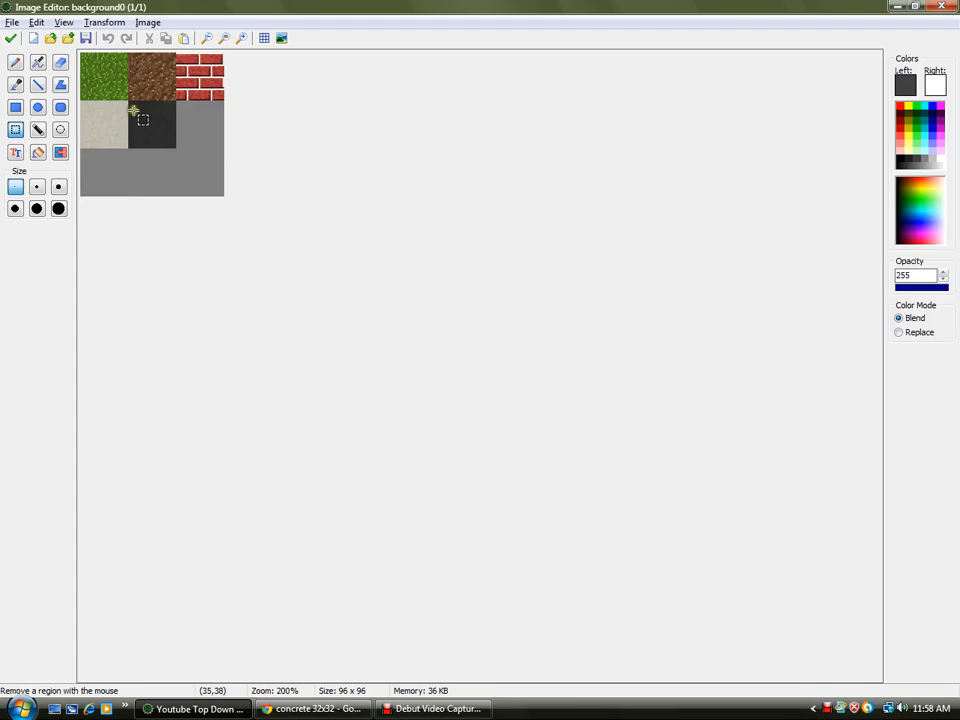
{"action": "scroll", "coordinate": [133, 110], "scroll_direction": "up", "scroll_amount": 5}
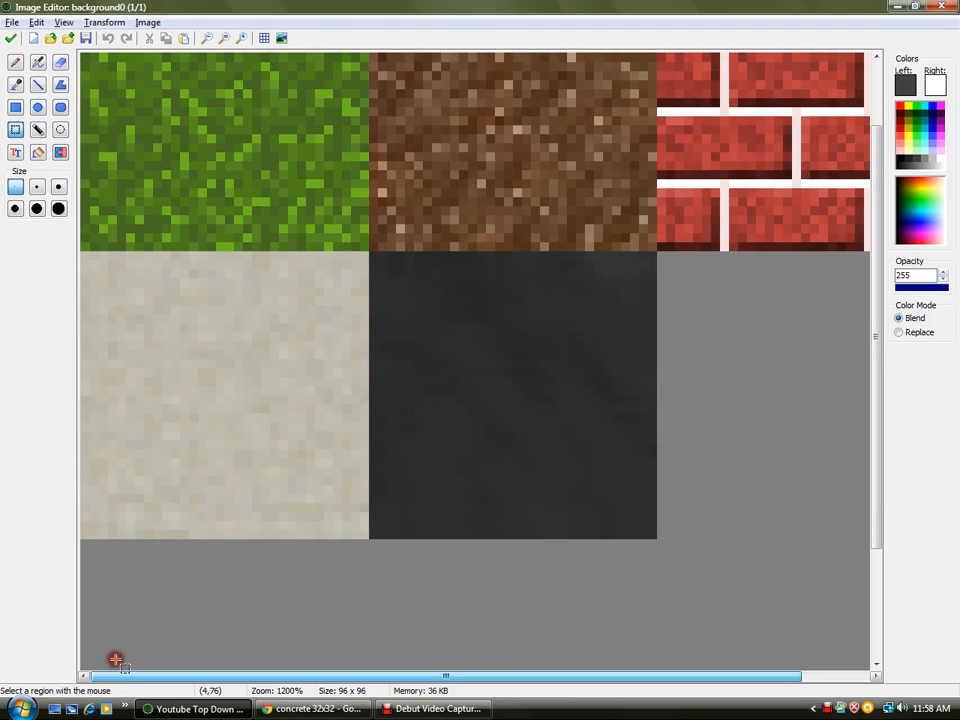
{"action": "left_click", "coordinate": [38, 86]}
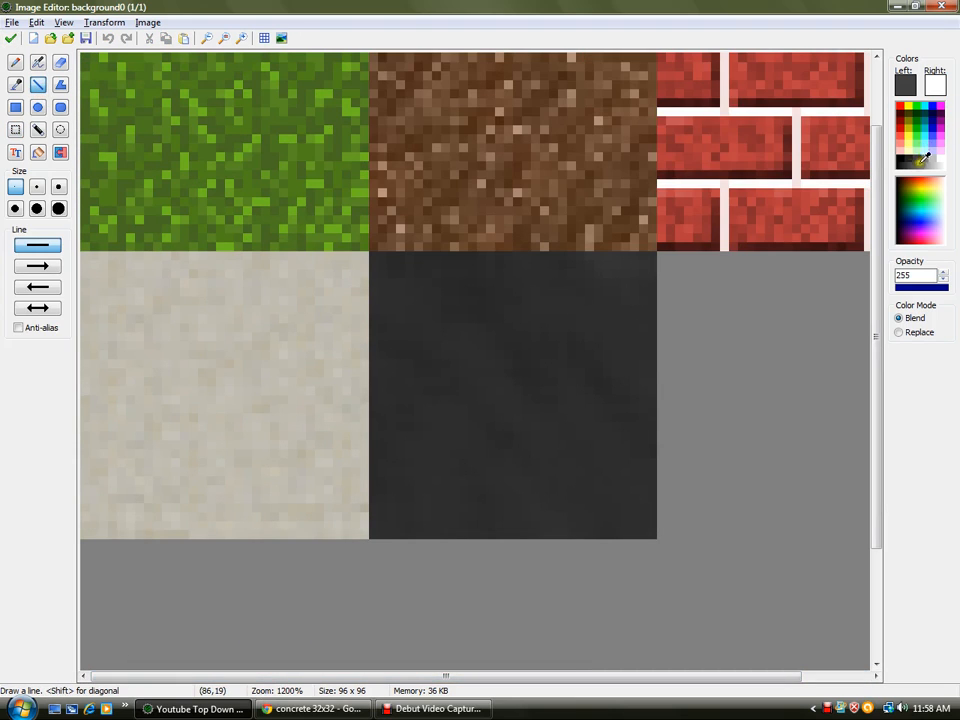
{"action": "left_click", "coordinate": [266, 306], "text": "ctrl"}
{"action": "left_click", "coordinate": [905, 86]}
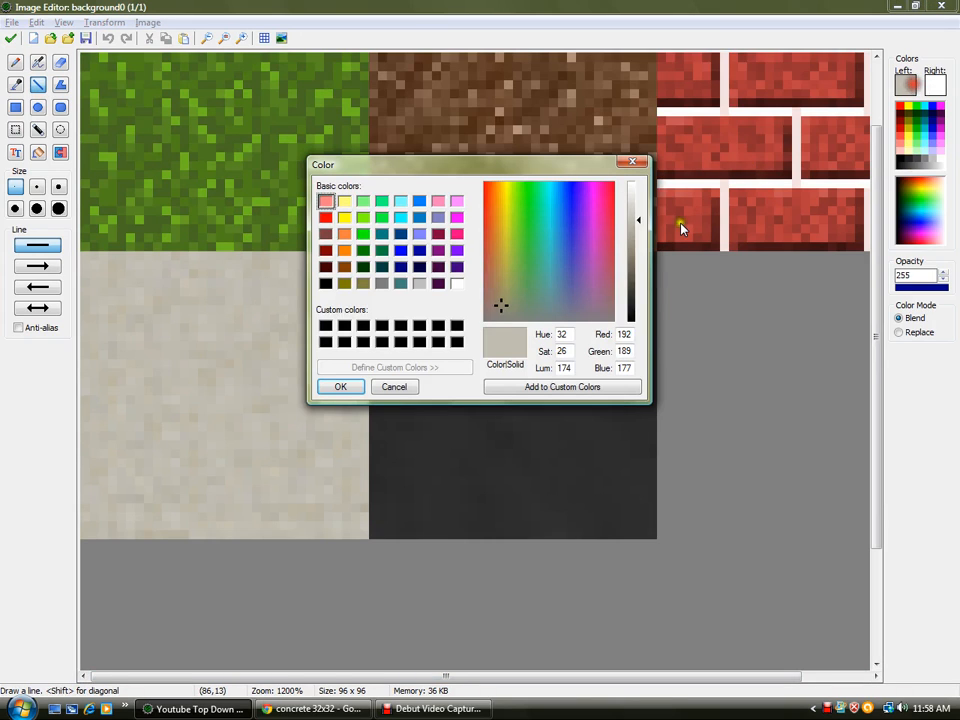
{"action": "left_click_drag", "start_coordinate": [634, 221], "coordinate": [636, 234]}
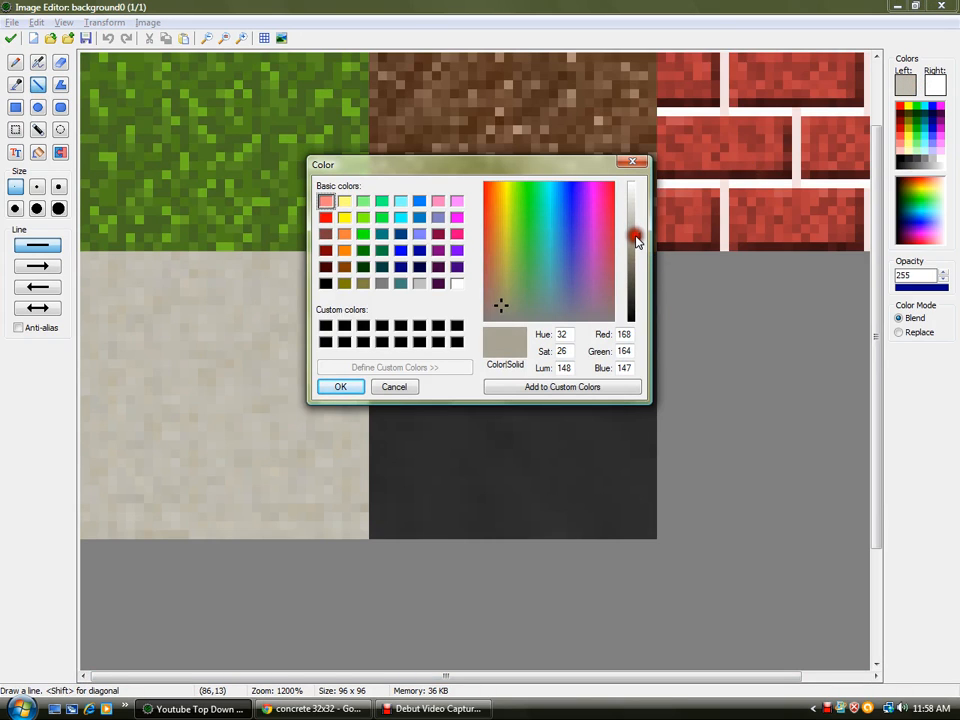
{"action": "left_click", "coordinate": [328, 386]}
- Draw darker border lines along the edges of the light concrete tile and close the image editor
{"action": "mouse_move", "coordinate": [83, 253]}
{"action": "left_mouse_down"}
{"action": "mouse_move", "coordinate": [366, 252]}
{"action": "mouse_move", "coordinate": [326, 497]}
{"action": "mouse_move", "coordinate": [362, 531]}
{"action": "mouse_move", "coordinate": [107, 526]}
{"action": "mouse_move", "coordinate": [86, 535]}
{"action": "left_mouse_up"}
{"action": "left_click_drag", "start_coordinate": [87, 490], "coordinate": [83, 269]}
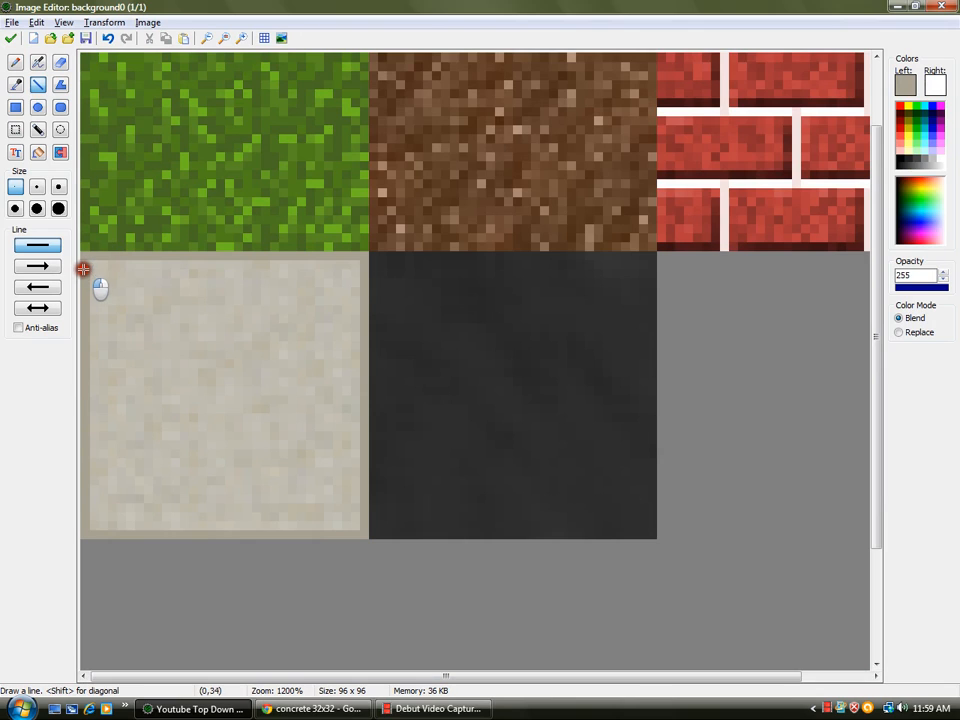
{"action": "left_click", "coordinate": [17, 37]}
{"action": "left_click", "coordinate": [381, 388]}
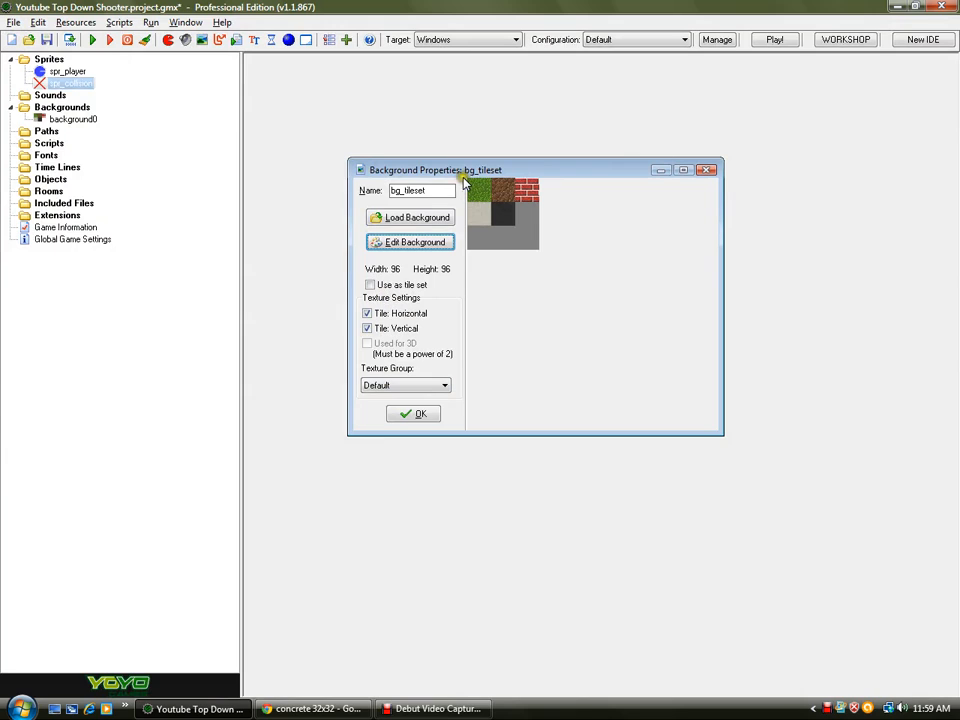
- Enable the background as a tile set with tile width and height of 32
{"action": "left_click_drag", "start_coordinate": [436, 160], "coordinate": [316, 177]}
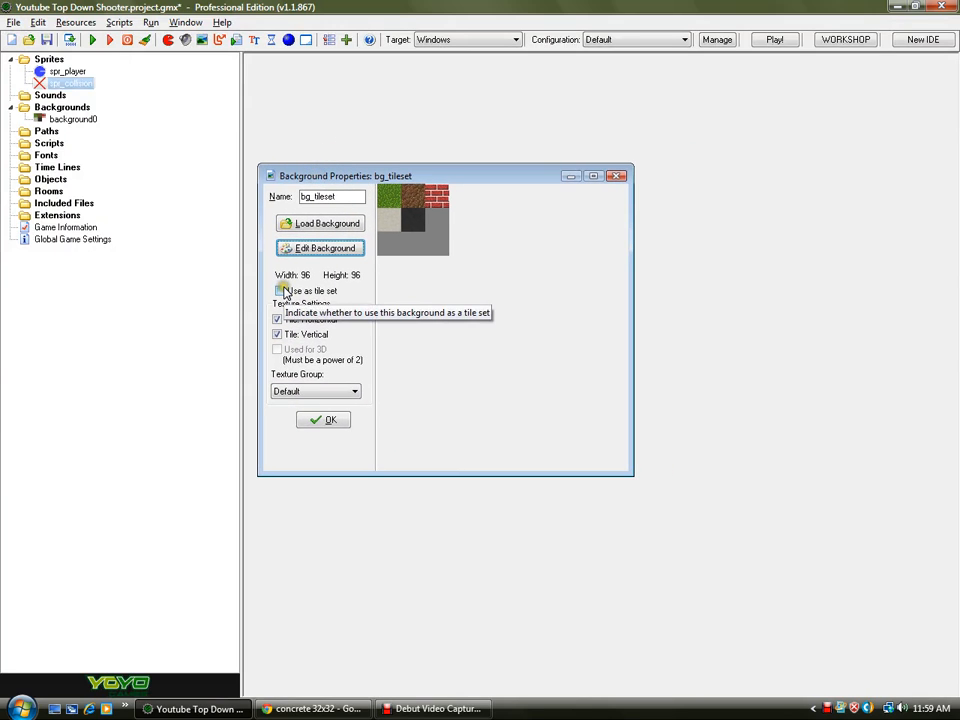
{"action": "left_click", "coordinate": [281, 291]}
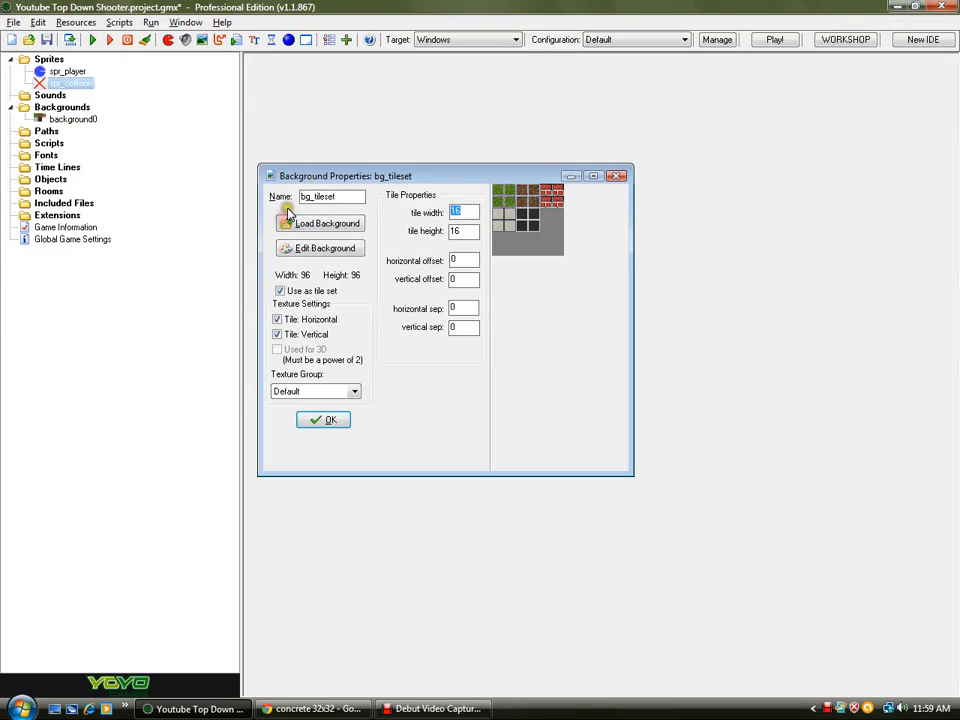
{"action": "key", "text": "Tab"}
{"action": "type", "text": "32"}
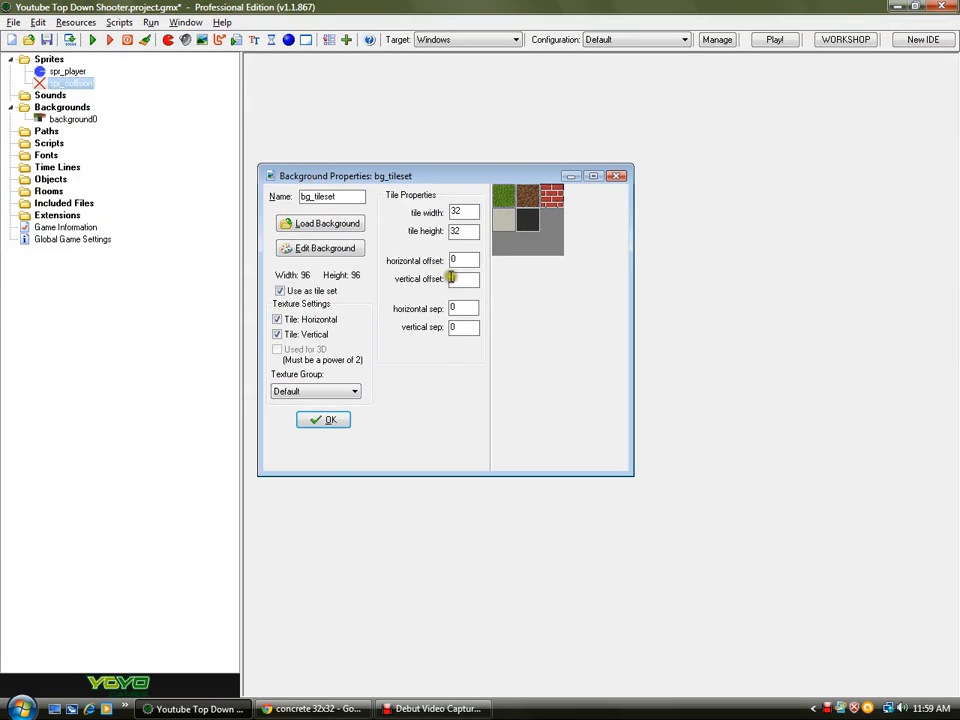
- Confirm the bg_tileset background properties and save the project
{"action": "key", "text": "Tab"}
{"action": "key", "text": "Tab"}
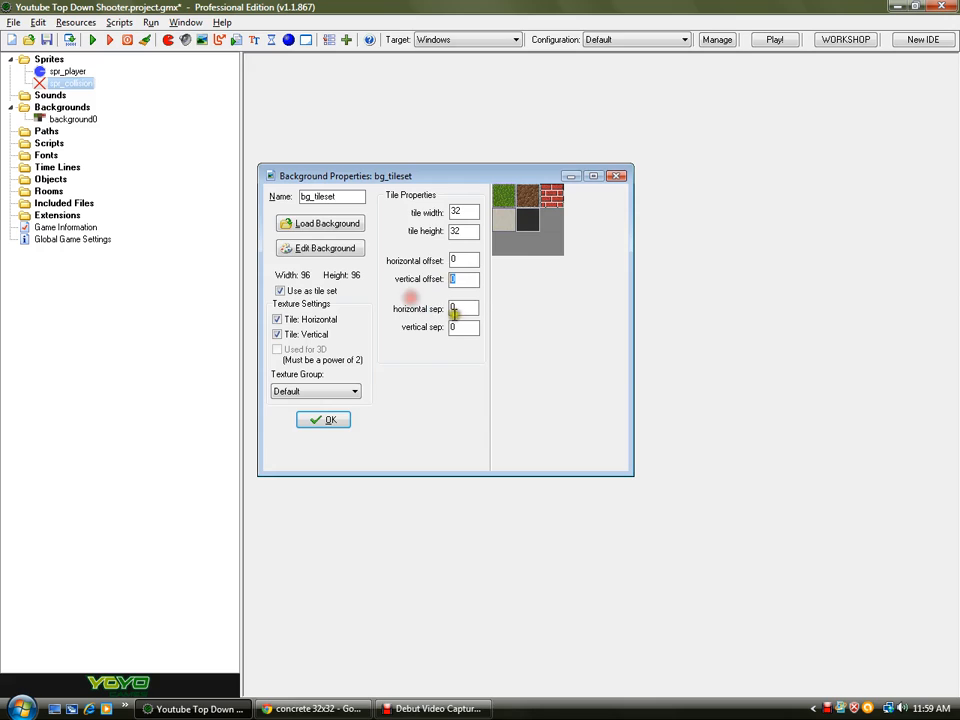
{"action": "key", "text": "Tab"}
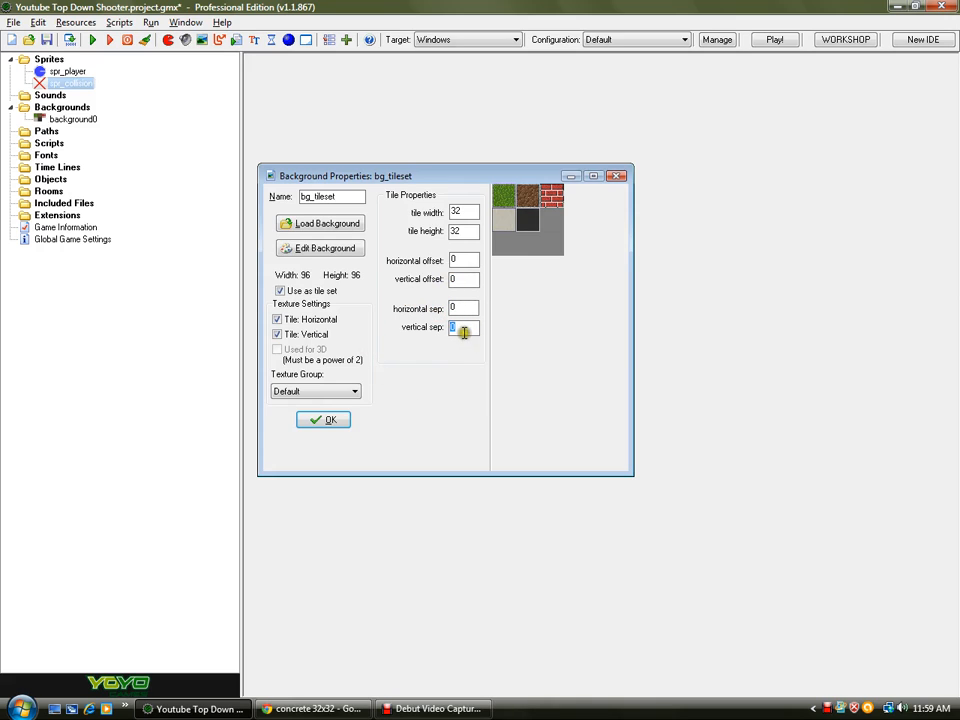
{"action": "left_click_drag", "start_coordinate": [459, 311], "coordinate": [438, 269]}
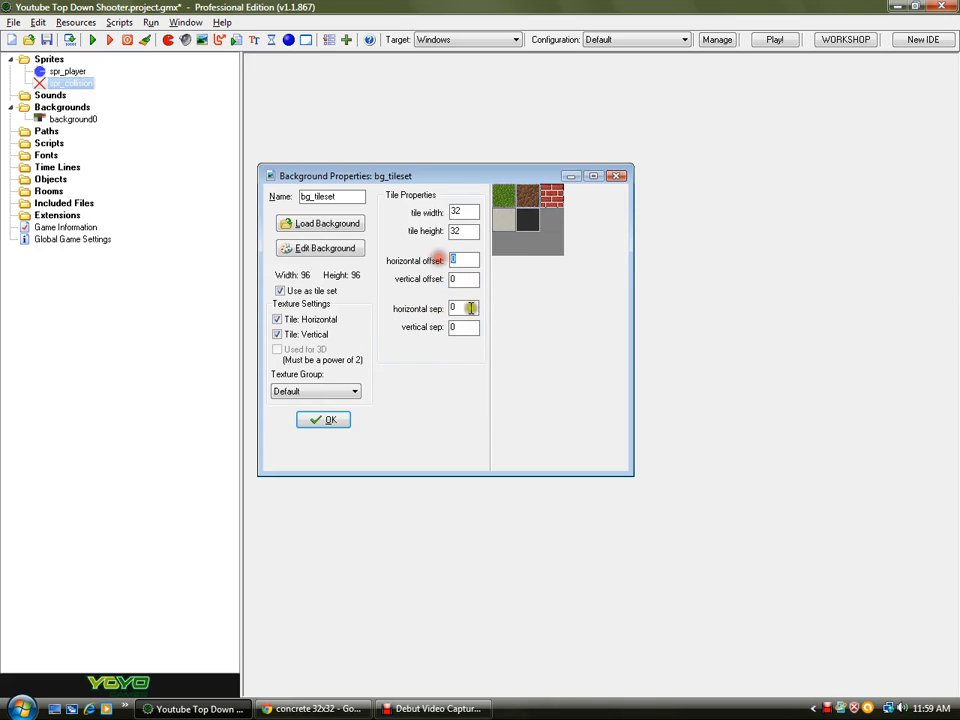
{"action": "left_click", "coordinate": [322, 420]}
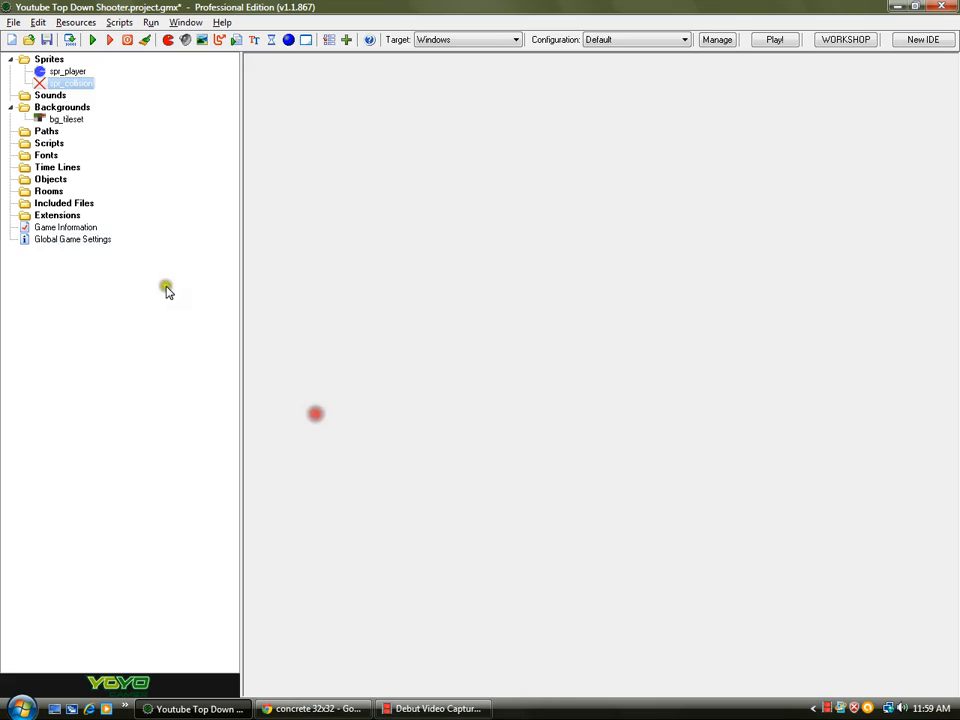
{"action": "left_click", "coordinate": [45, 39]}
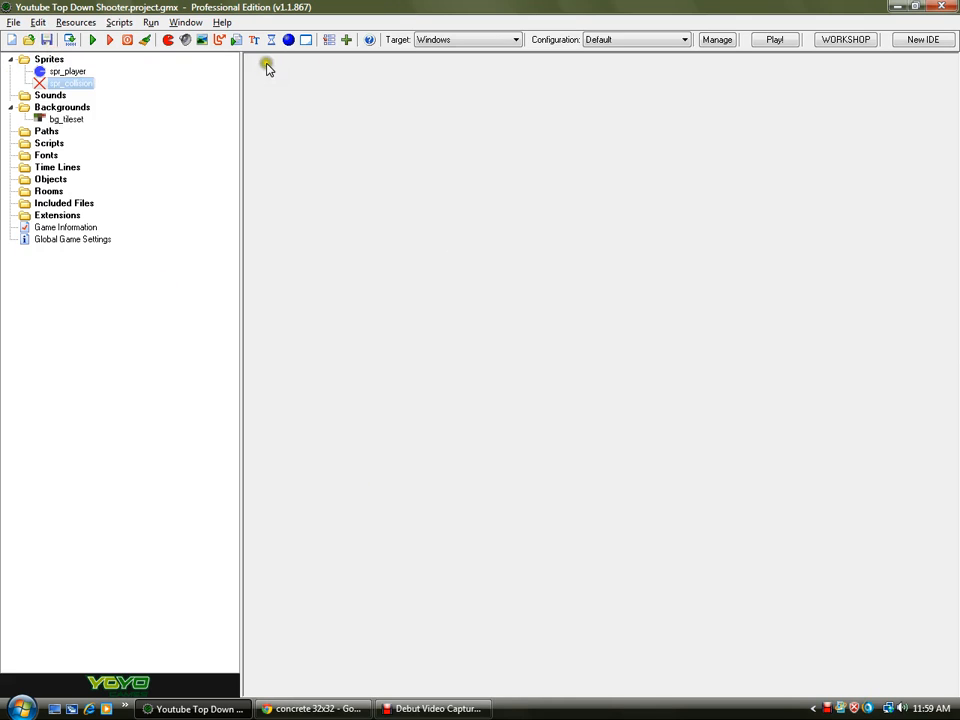
- Create a new object and name it obj_player
{"action": "left_click", "coordinate": [288, 40]}
{"action": "left_click_drag", "start_coordinate": [426, 199], "coordinate": [426, 165]}
{"action": "left_click_drag", "start_coordinate": [955, 275], "coordinate": [786, 300]}
{"action": "left_click_drag", "start_coordinate": [424, 166], "coordinate": [488, 176]}
{"action": "double_click", "coordinate": [418, 196]}
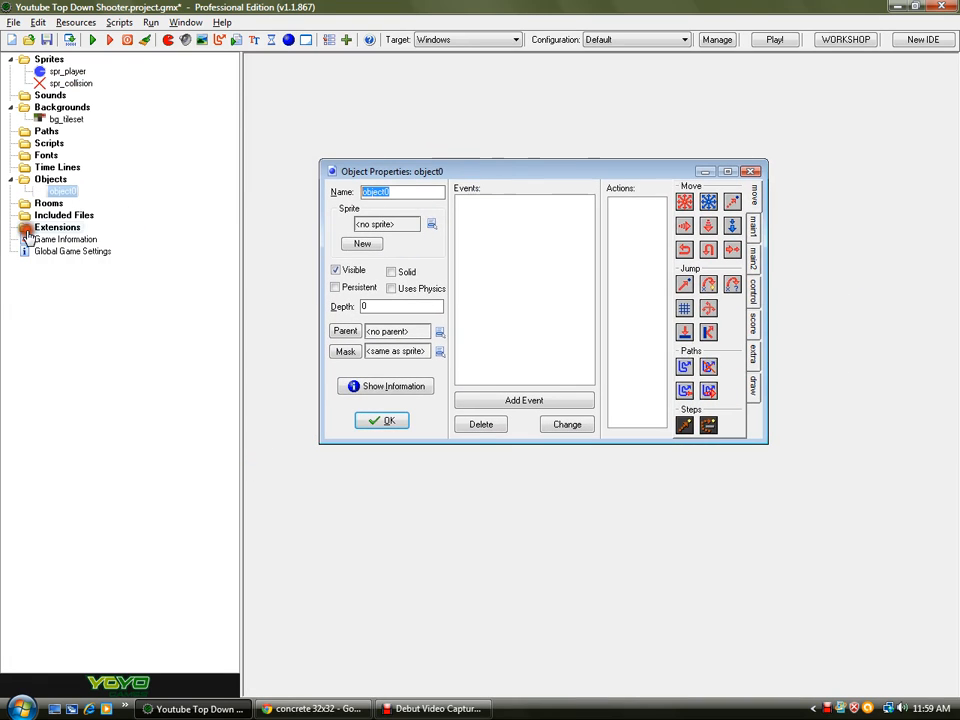
{"action": "type", "text": "obj_player"}
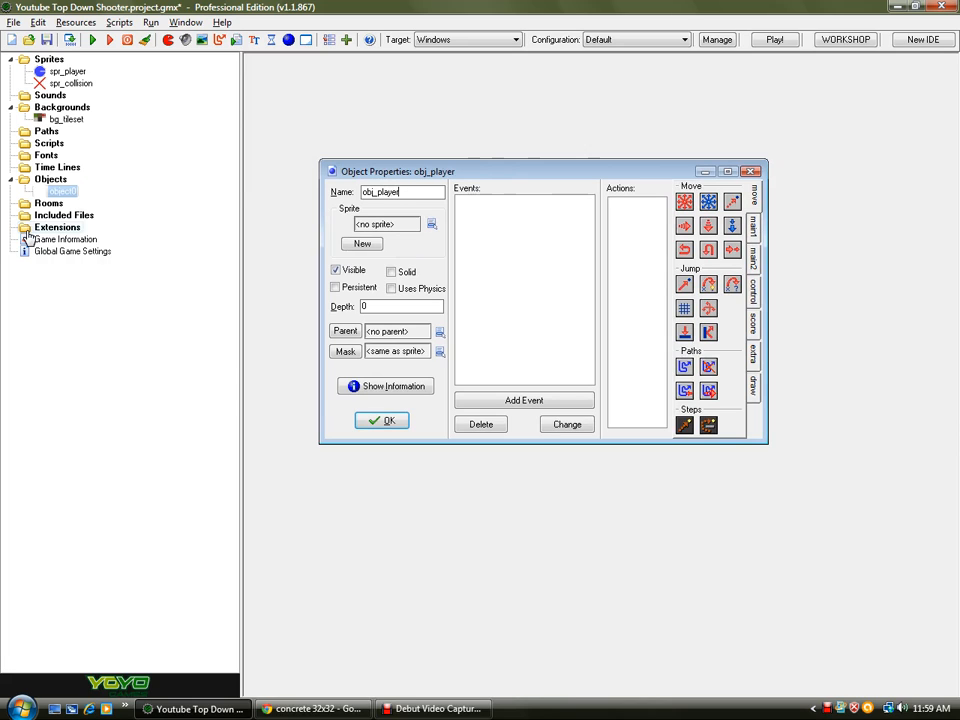
- Create a second object and name it obj_controller
{"action": "left_click", "coordinate": [287, 39]}
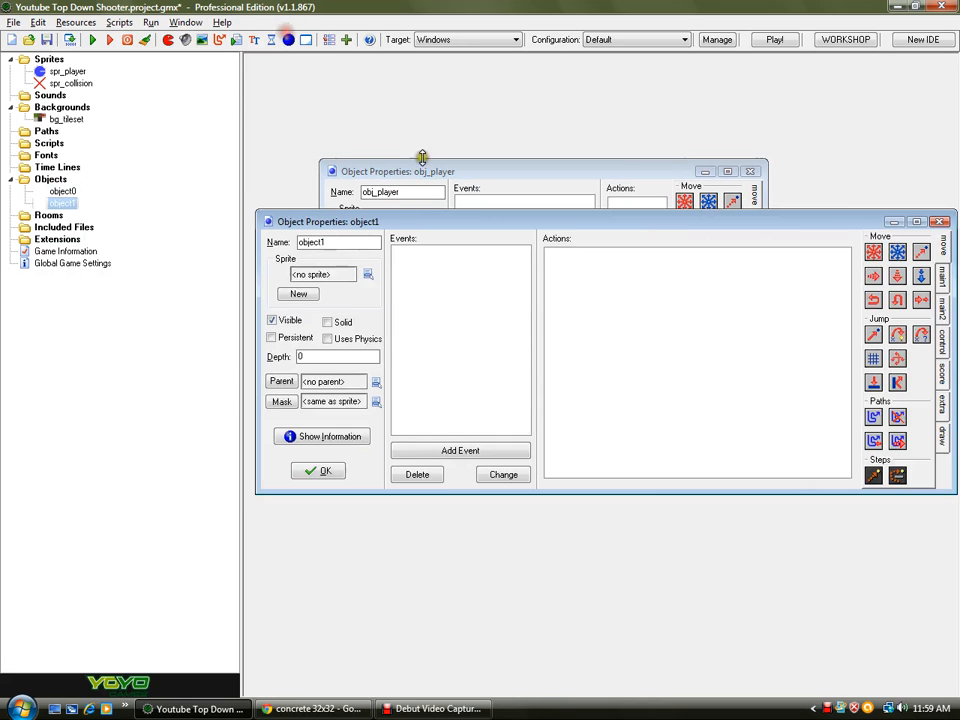
{"action": "double_click", "coordinate": [370, 242]}
{"action": "type", "text": "obj_contoll"}
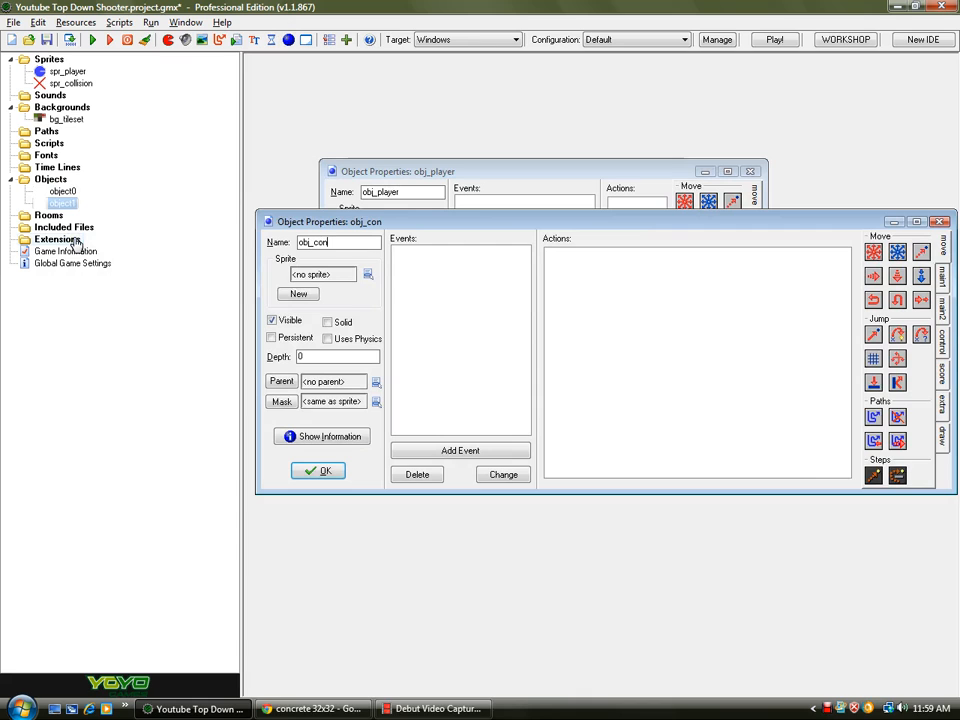
{"action": "key", "text": "BackSpace"}
{"action": "key", "text": "BackSpace"}
{"action": "type", "text": "roller"}
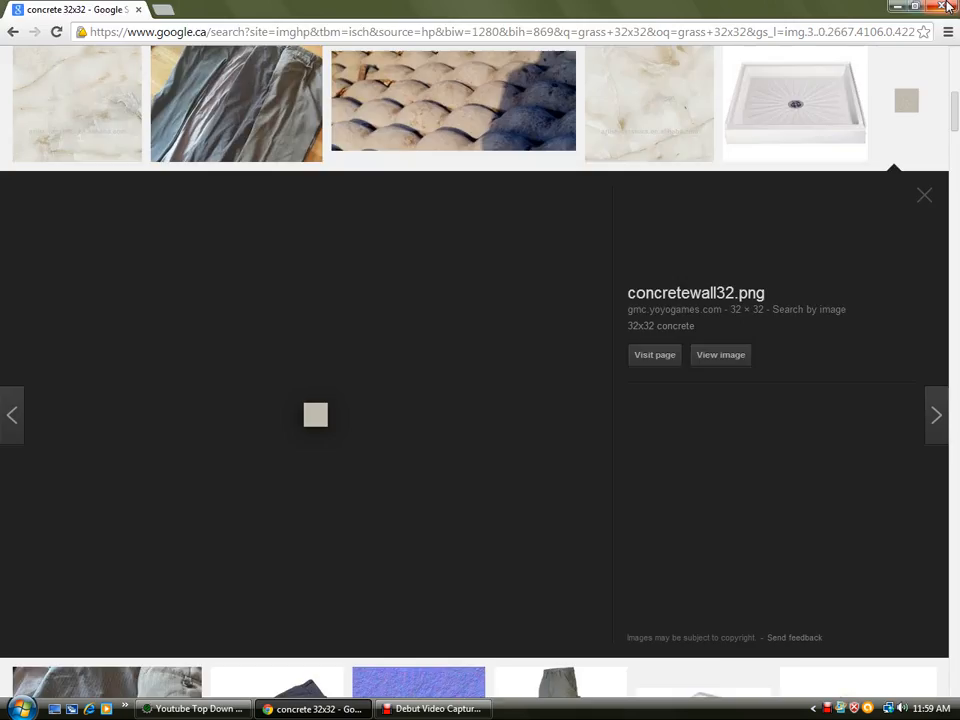
- Add a Create event to obj_controller and give it an execute-code action
{"action": "left_click", "coordinate": [948, 7]}
{"action": "left_click", "coordinate": [471, 171]}
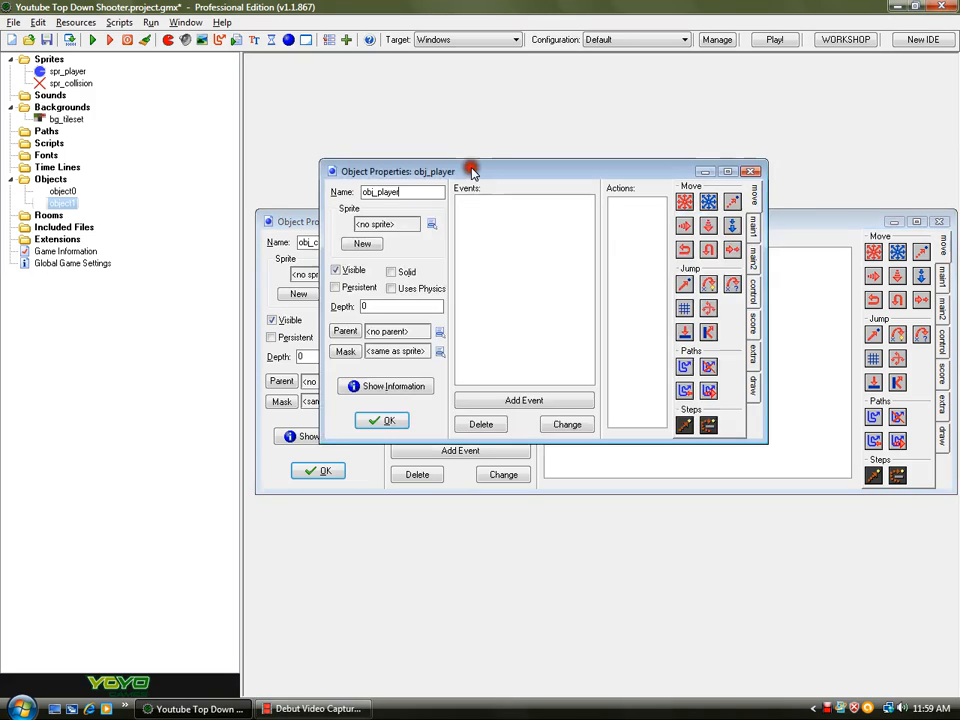
{"action": "left_click", "coordinate": [456, 456]}
{"action": "left_click", "coordinate": [444, 452]}
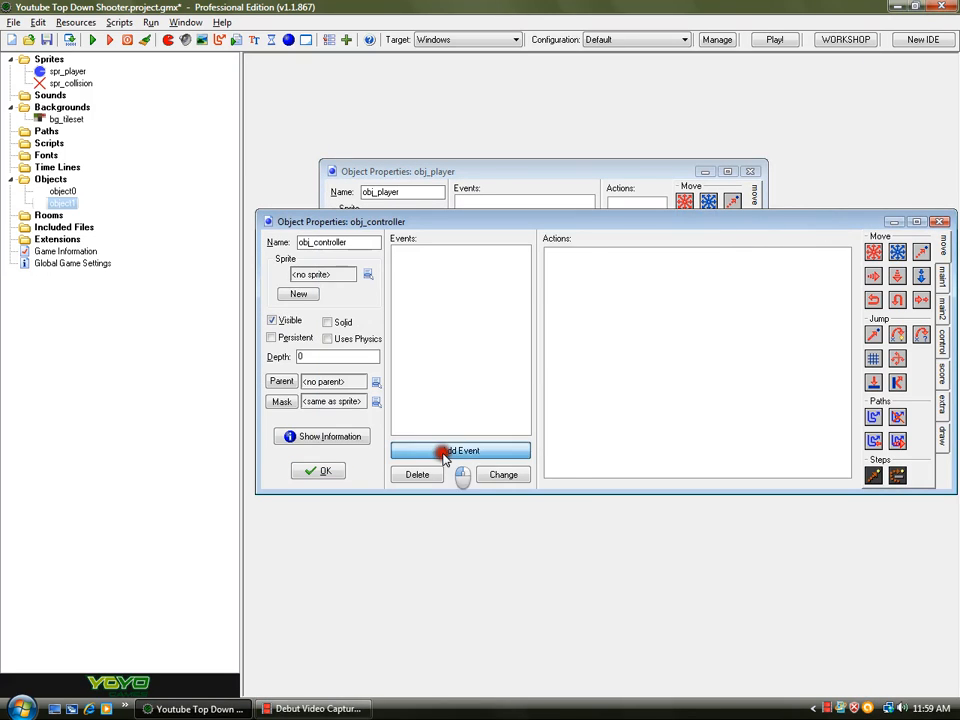
{"action": "left_click", "coordinate": [430, 272]}
{"action": "left_click", "coordinate": [942, 340]}
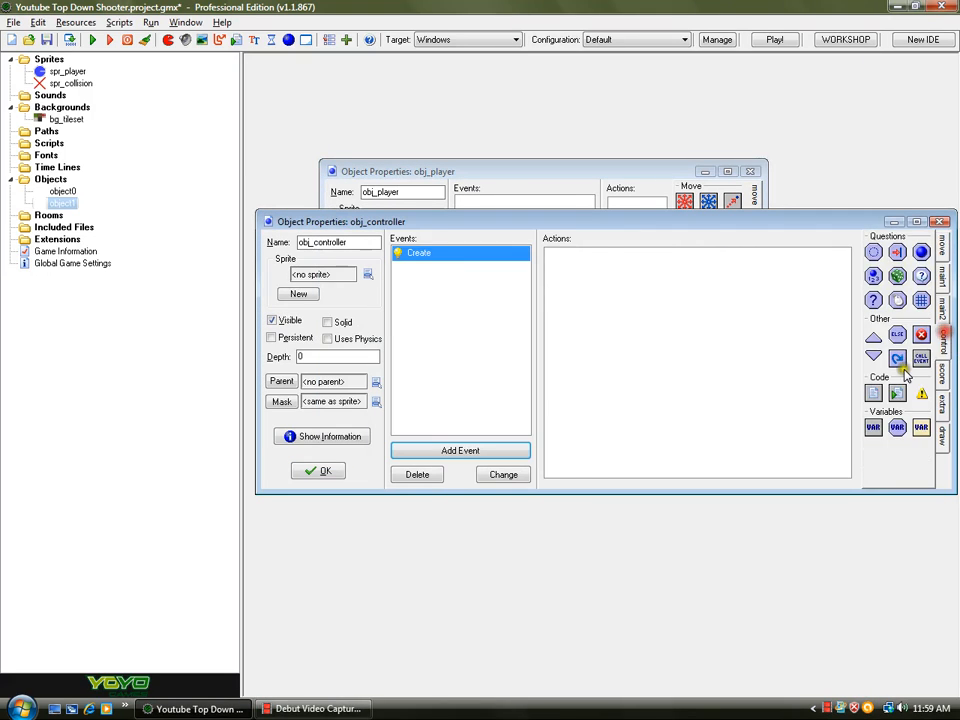
{"action": "left_click_drag", "start_coordinate": [873, 393], "coordinate": [703, 428]}
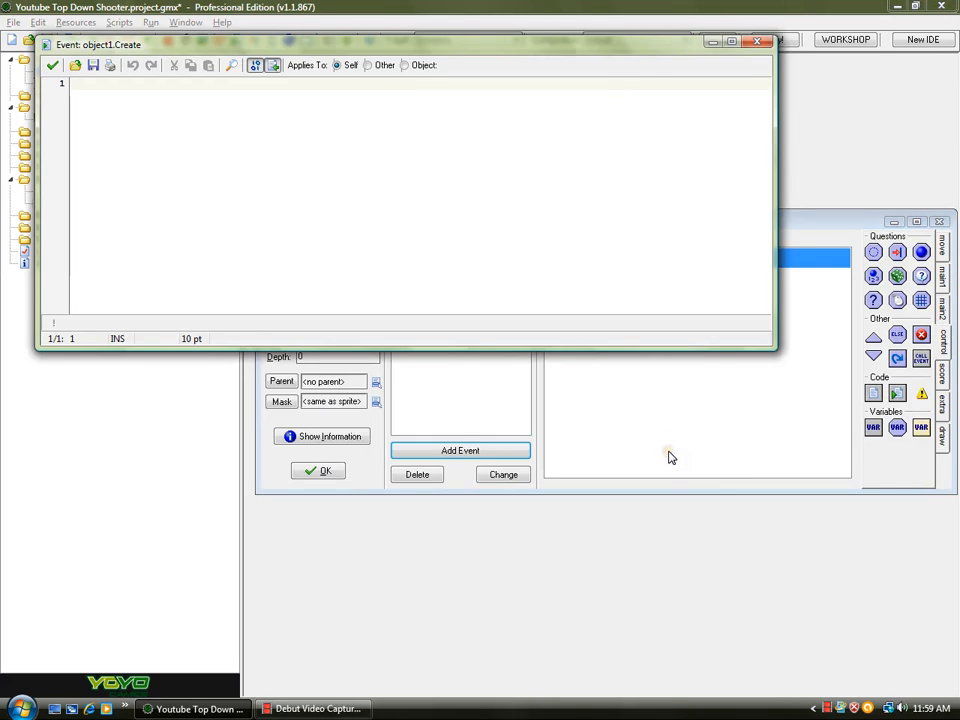
- Write global.hp = 100; as the first line of the Create code
{"action": "type", "text": "global.hp"}
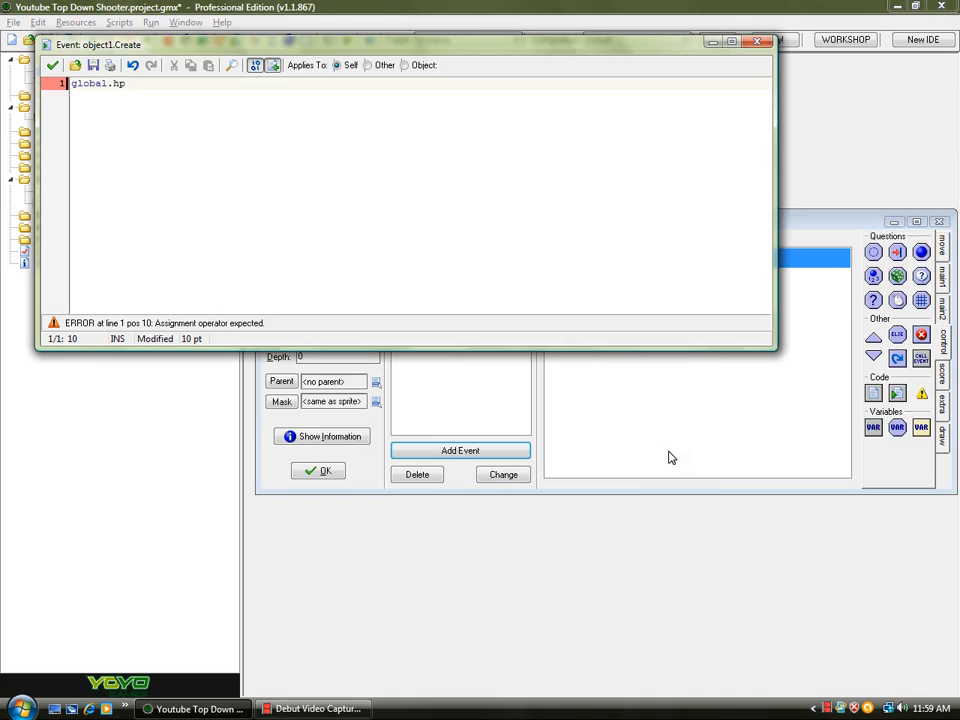
{"action": "type", "text": " = 100;"}
{"action": "key", "text": "Return"}
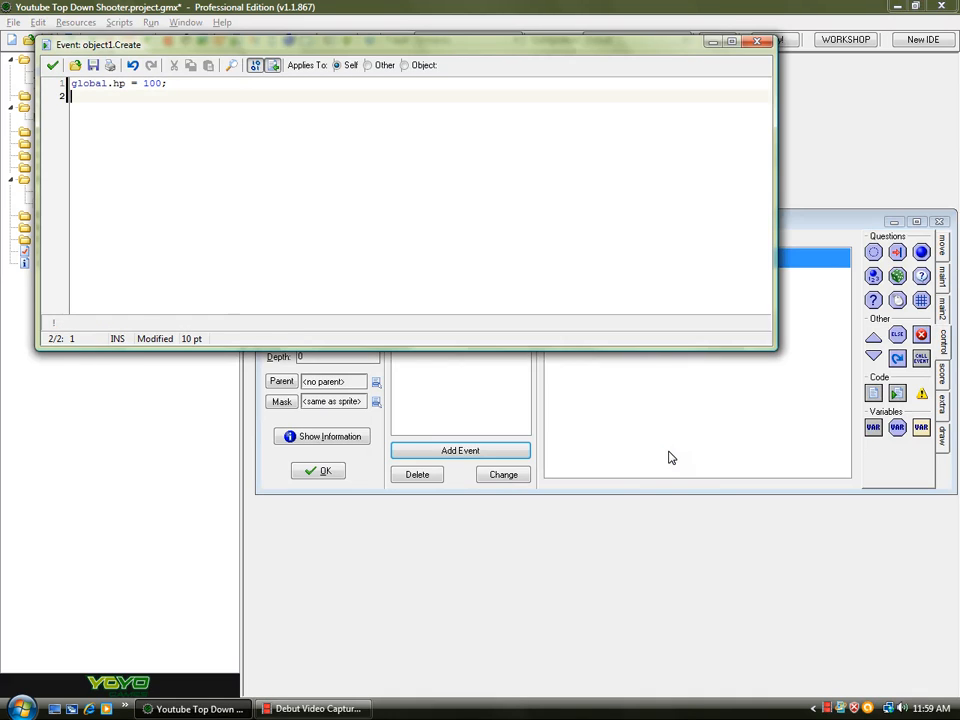
{"action": "type", "text": "global."}
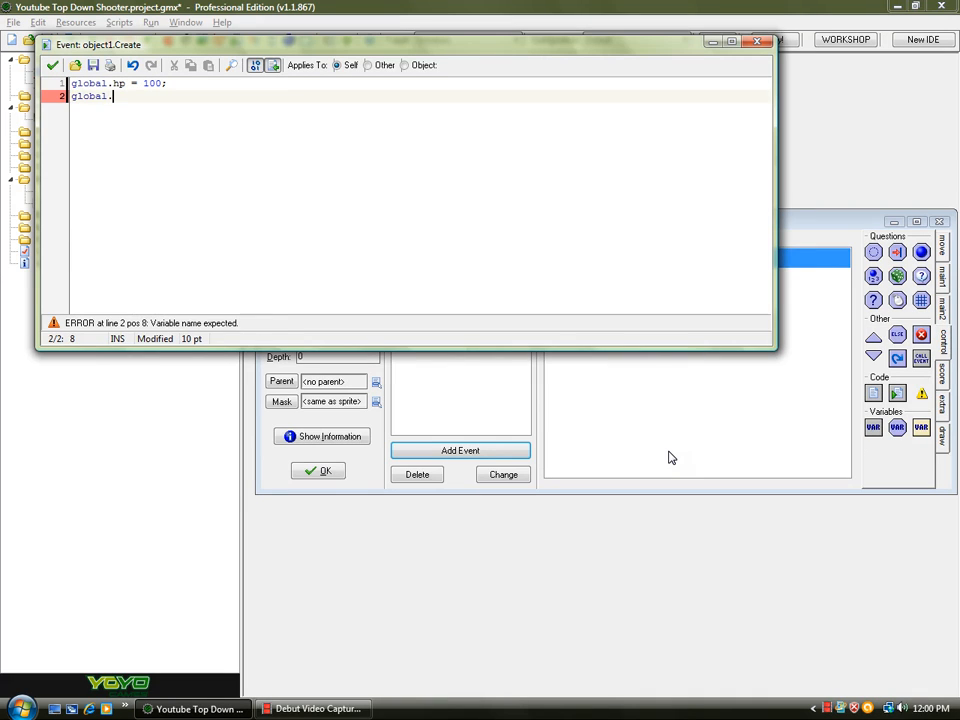
{"action": "key", "text": "BackSpace"}
{"action": "key", "text": "BackSpace"}
{"action": "key", "text": "BackSpace"}
{"action": "key", "text": "BackSpace"}
{"action": "key", "text": "BackSpace"}
{"action": "key", "text": "BackSpace"}
{"action": "key", "text": "BackSpace"}
{"action": "key", "text": "BackSpace"}
{"action": "key", "text": "BackSpace"}
{"action": "key", "text": "BackSpace"}
{"action": "key", "text": "BackSpace"}
{"action": "key", "text": "BackSpace"}
{"action": "key", "text": "BackSpace"}
{"action": "key", "text": "BackSpace"}
{"action": "key", "text": "BackSpace"}
{"action": "key", "text": "BackSpace"}
{"action": "key", "text": "BackSpace"}
{"action": "key", "text": "BackSpace"}
{"action": "key", "text": "BackSpace"}
{"action": "key", "text": "BackSpace"}
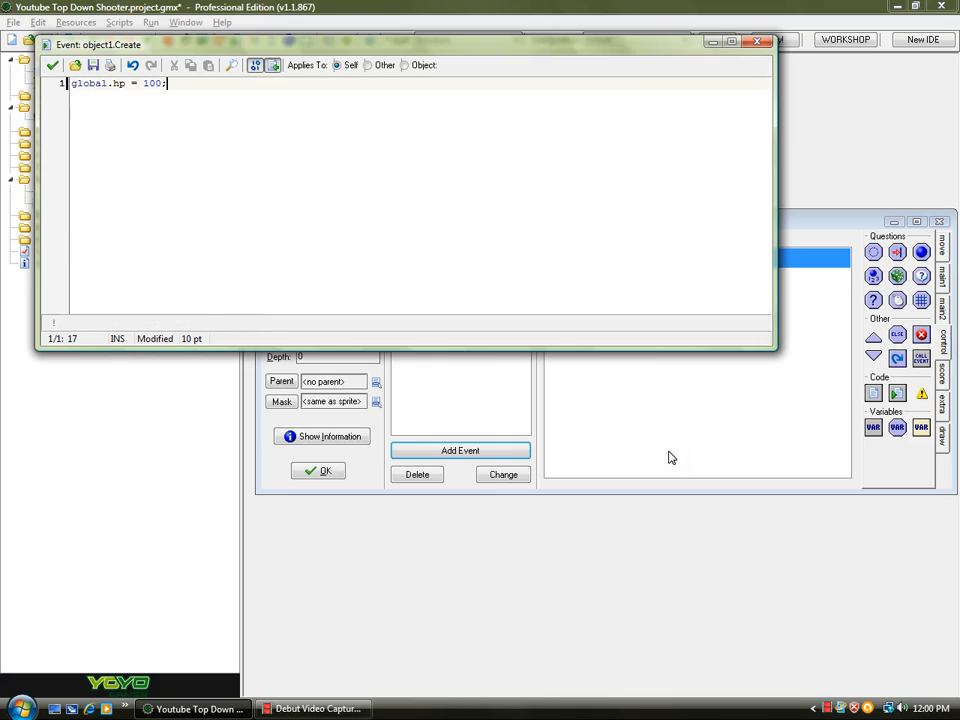
- Write global.ammo = 96; as the first line of the Create code
{"action": "type", "text": "obal."}
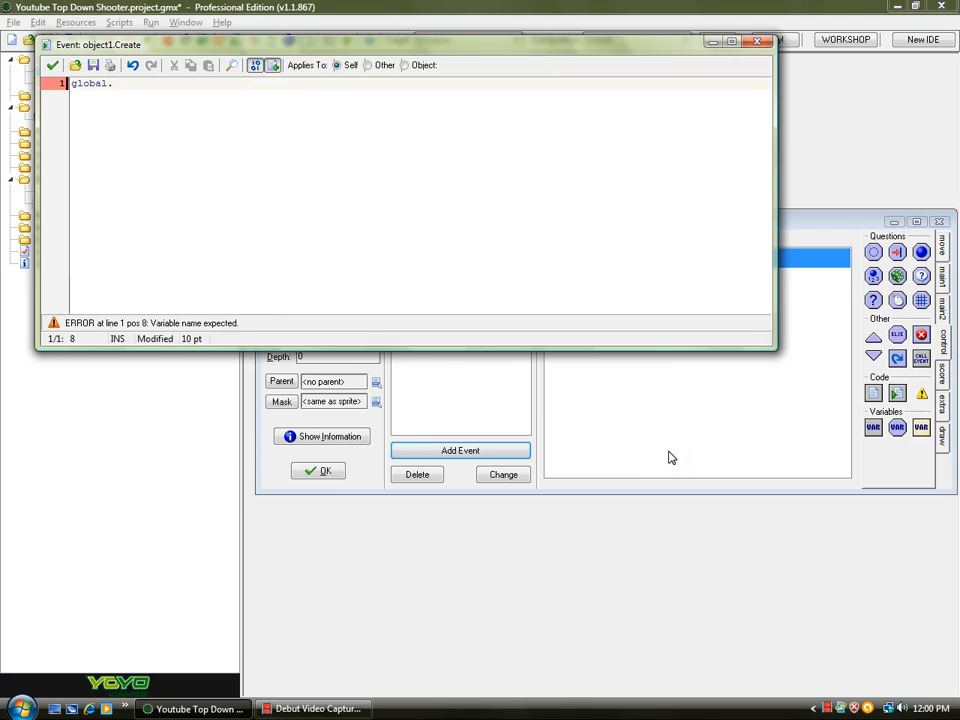
{"action": "type", "text": "ro"}
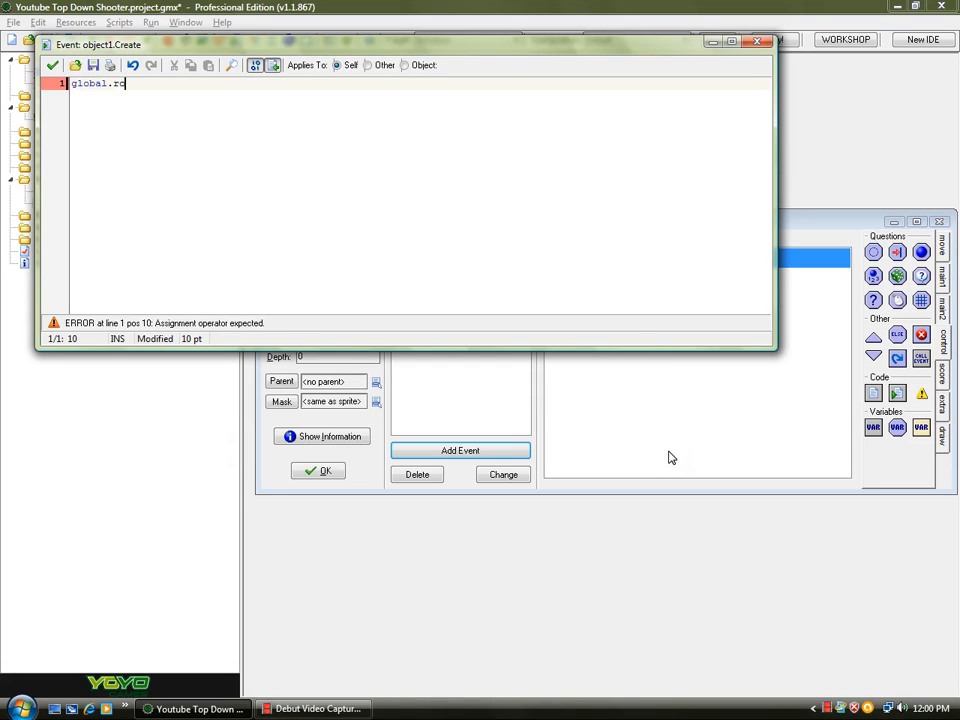
{"action": "type", "text": "und="}
{"action": "key", "text": "BackSpace"}
{"action": "key", "text": "BackSpace"}
{"action": "key", "text": "BackSpace"}
{"action": "key", "text": "BackSpace"}
{"action": "key", "text": "BackSpace"}
{"action": "key", "text": "BackSpace"}
{"action": "key", "text": "BackSpace"}
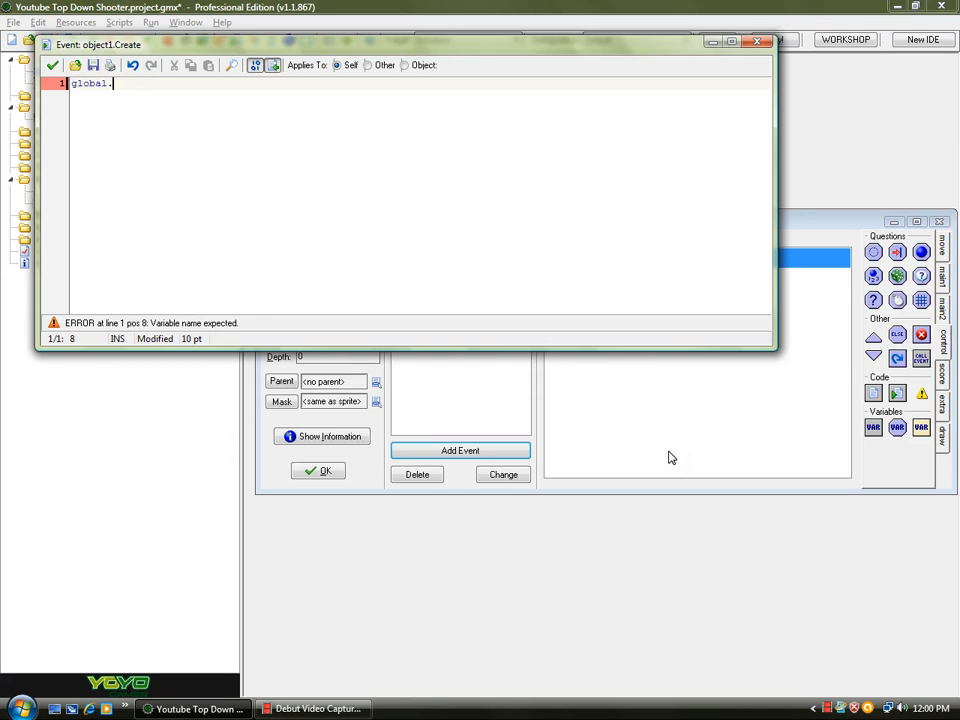
{"action": "type", "text": "am"}
{"action": "key", "text": "BackSpace"}
{"action": "type", "text": "o = "}
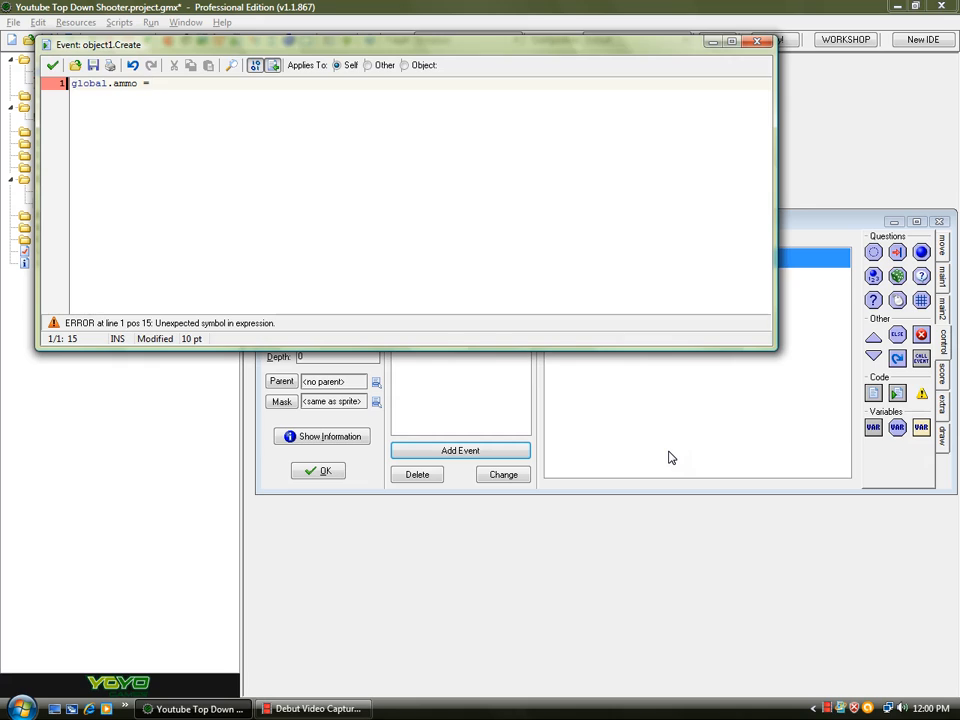
{"action": "type", "text": "96;"}
{"action": "key", "text": "Return"}
- Add global.kills = 0; on the next line and close the code editor
{"action": "type", "text": "global."}
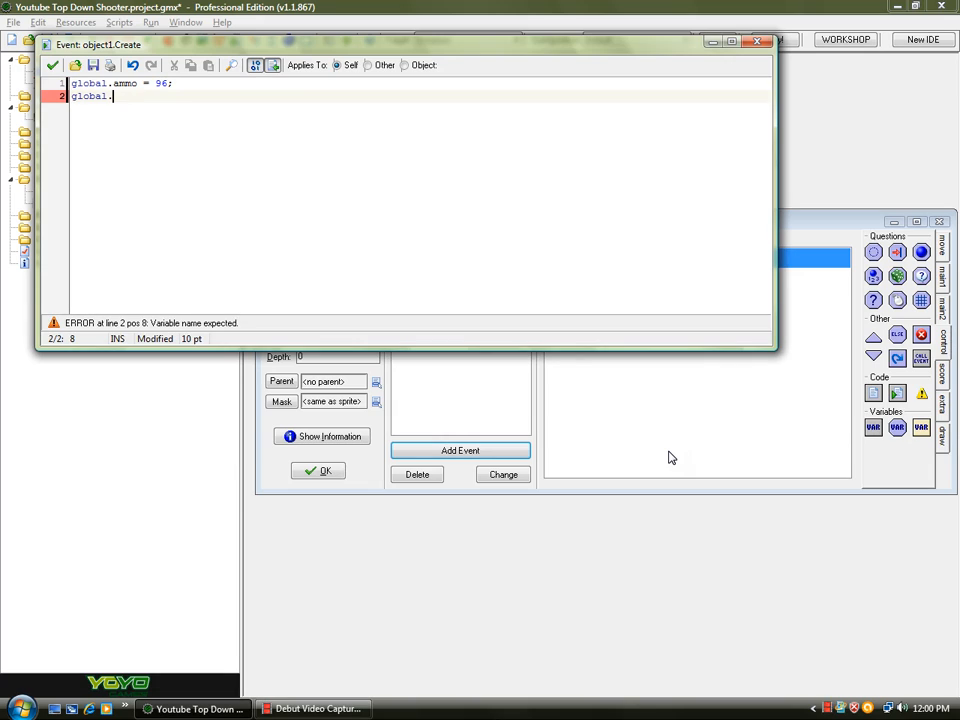
{"action": "type", "text": "kills = 0;"}
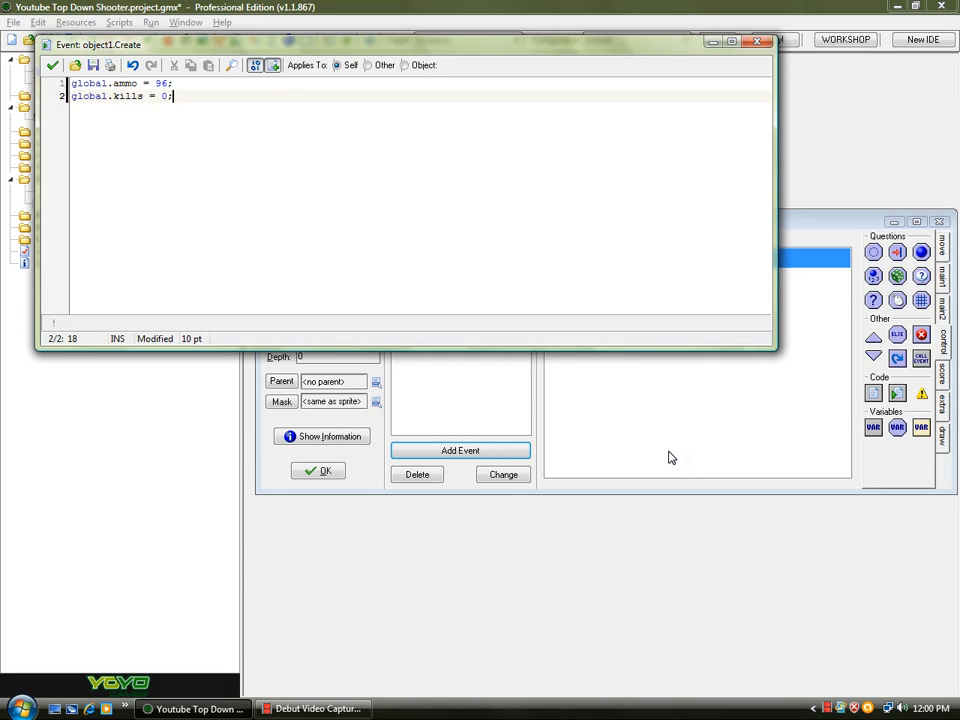
{"action": "left_click", "coordinate": [56, 65]}
- Add a Draw event to obj_controller with an execute-code action
{"action": "left_click", "coordinate": [489, 450]}
{"action": "left_click", "coordinate": [430, 370]}
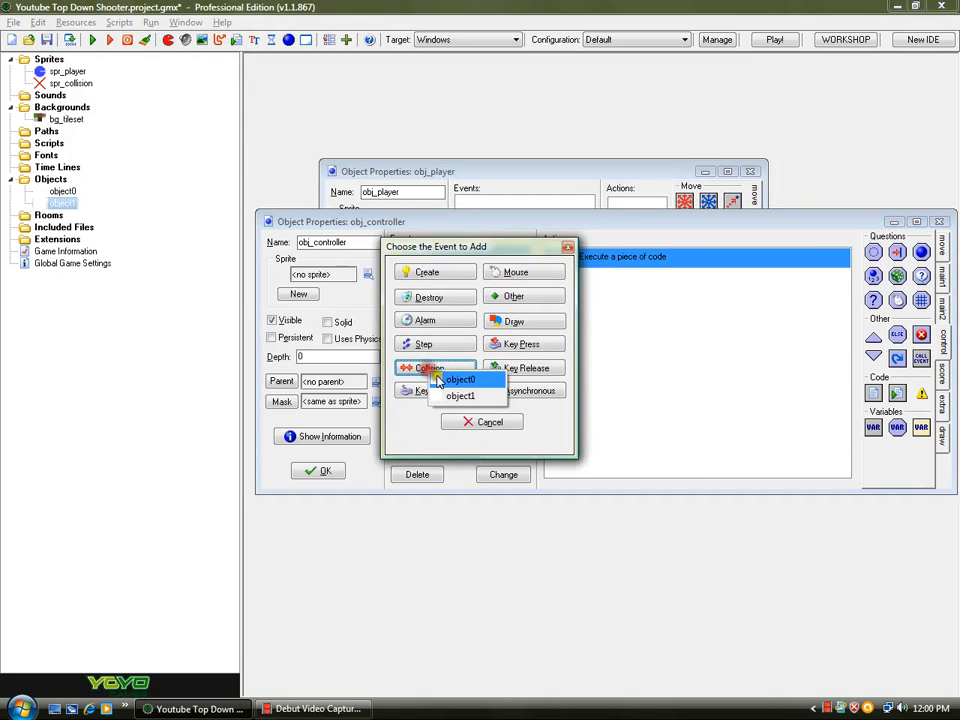
{"action": "left_click", "coordinate": [508, 324]}
{"action": "left_click", "coordinate": [510, 322]}
{"action": "left_click", "coordinate": [544, 332]}
{"action": "left_click_drag", "start_coordinate": [873, 394], "coordinate": [737, 386]}
{"action": "mouse_move", "coordinate": [260, 61]}
{"action": "left_mouse_down"}
{"action": "mouse_move", "coordinate": [234, 39]}
{"action": "mouse_move", "coordinate": [254, 45]}
{"action": "left_mouse_up"}
{"action": "left_click_drag", "start_coordinate": [804, 349], "coordinate": [735, 441]}
{"action": "left_click_drag", "start_coordinate": [322, 38], "coordinate": [447, 52]}
{"action": "left_click", "coordinate": [405, 128]}
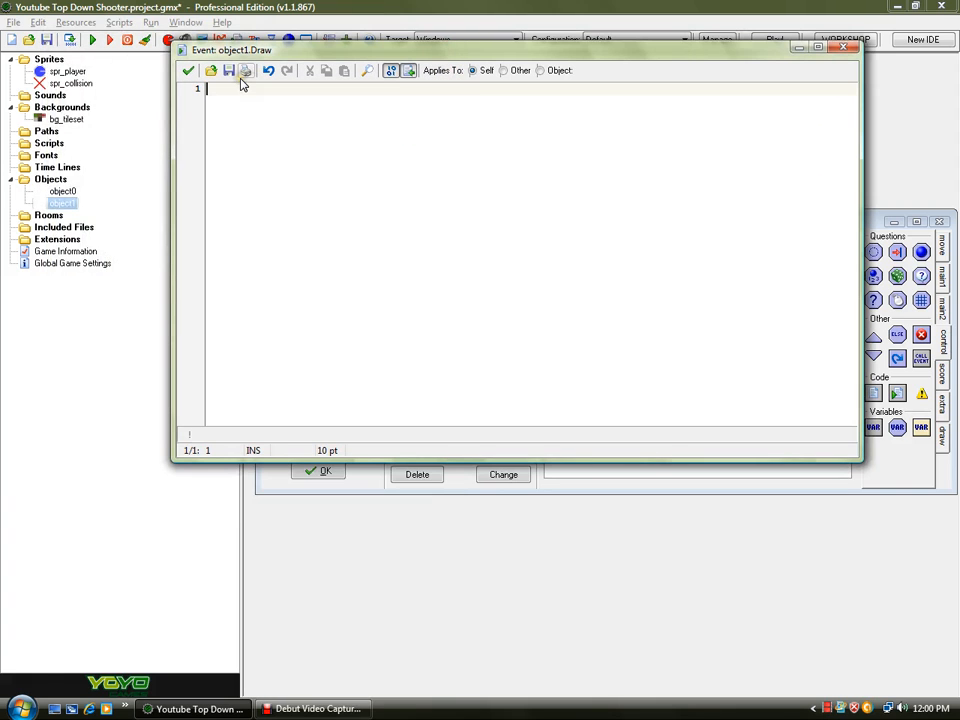
- Write draw_text(view_xview[0] + 4, view_yview[0] + 4, 'FPS: ' + string(fps)); in the Draw code
{"action": "type", "text": "dr"}
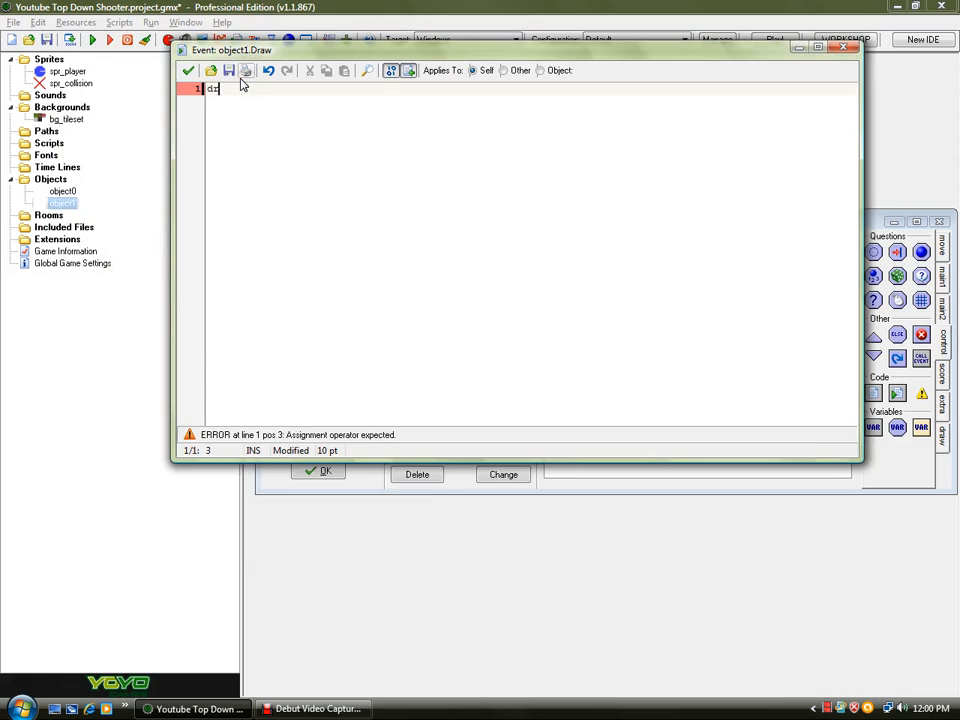
{"action": "type", "text": "aw_text(view"}
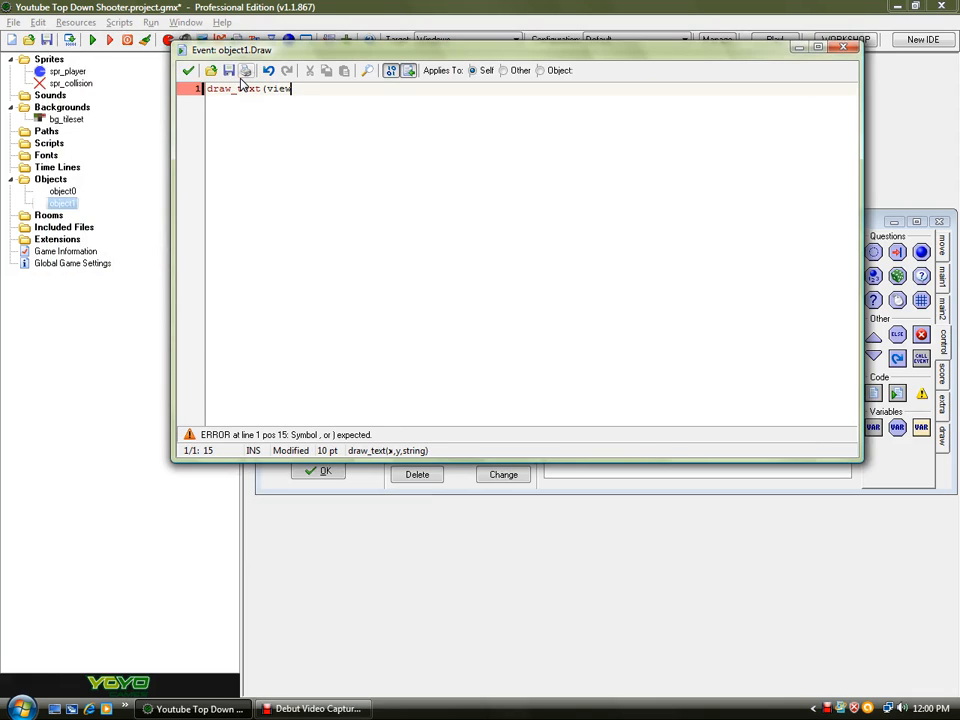
{"action": "type", "text": "_xview[0] +4, v"}
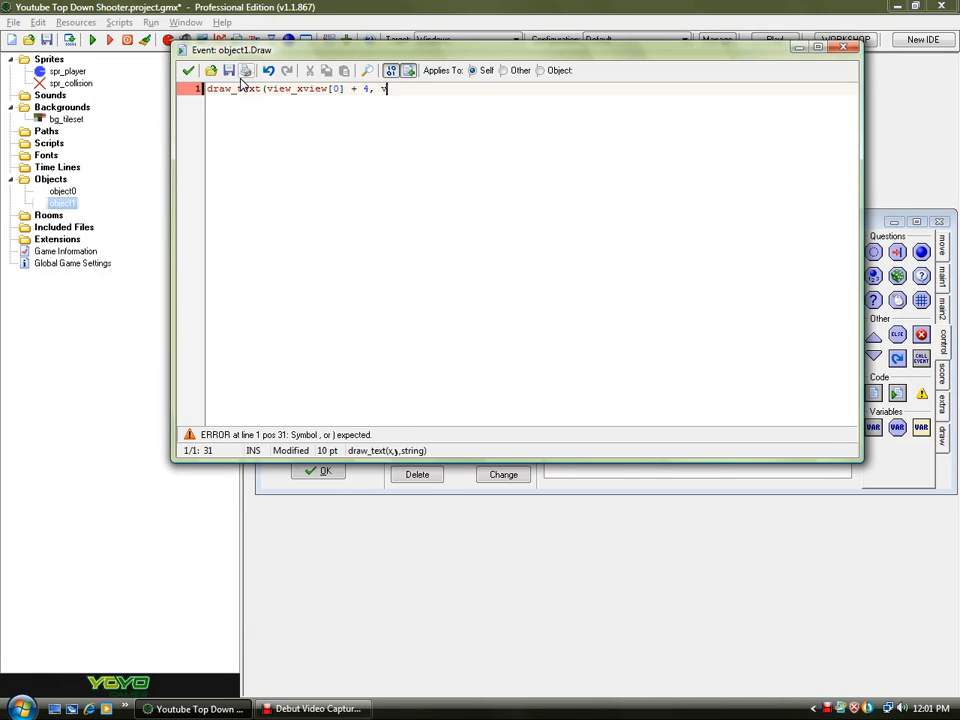
{"action": "type", "text": "iew_yview[0] + 4, "}
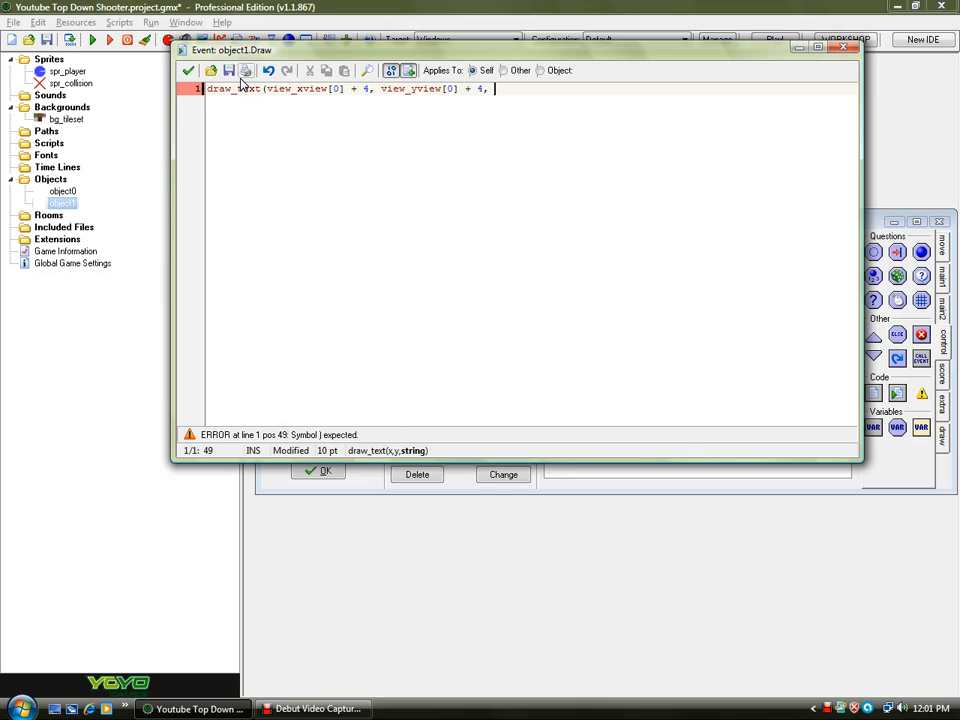
{"action": "type", "text": "'FPS: ' + steing(fps));"}
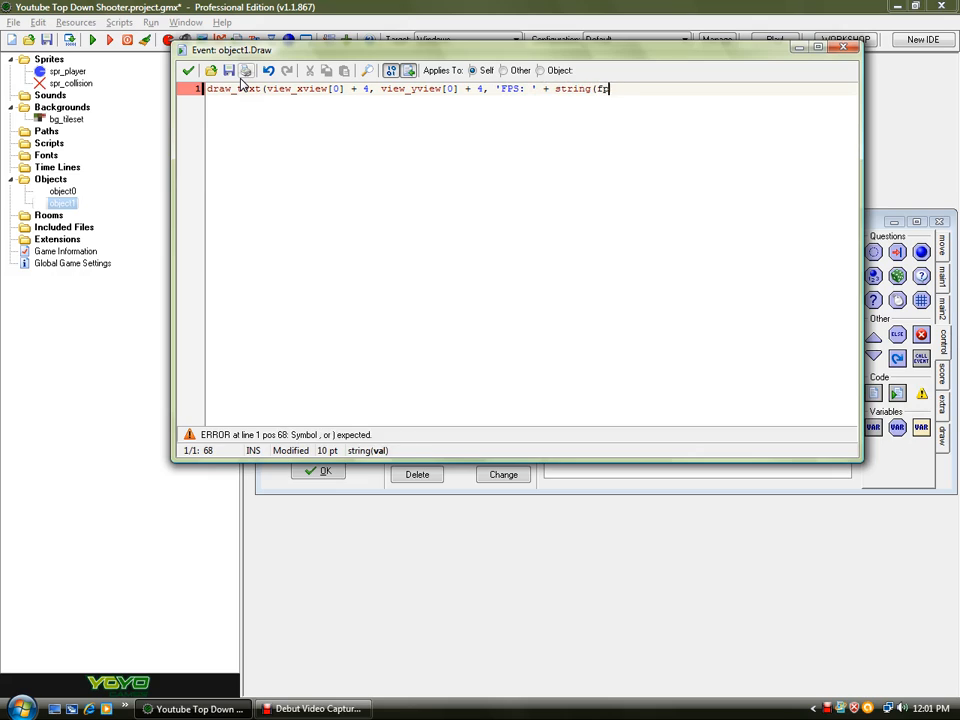
- Append the comment // Draw FPS to screen to the line and close the code editor
{"action": "left_click_drag", "start_coordinate": [688, 86], "coordinate": [208, 88]}
{"action": "left_click", "coordinate": [381, 169]}
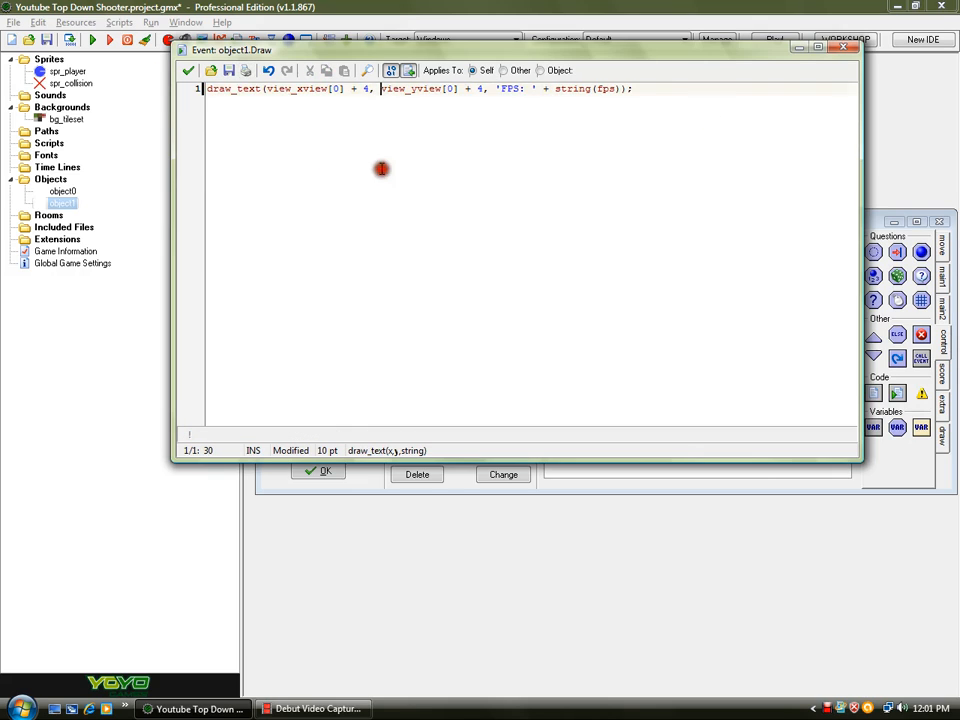
{"action": "left_click", "coordinate": [713, 87]}
{"action": "type", "text": "//"}
{"action": "key", "text": "Return"}
{"action": "key", "text": "BackSpace"}
{"action": "type", "text": "Draw "}
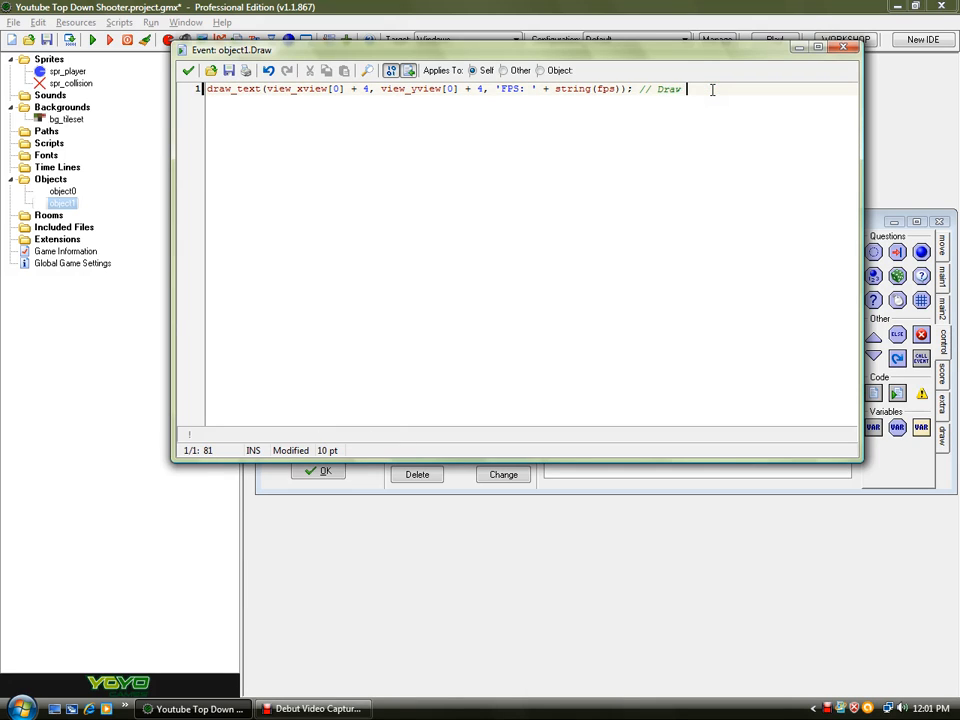
{"action": "type", "text": "FPS to screen"}
{"action": "left_click_drag", "start_coordinate": [797, 88], "coordinate": [3, 160]}
{"action": "left_click", "coordinate": [290, 151]}
{"action": "left_click", "coordinate": [771, 87]}
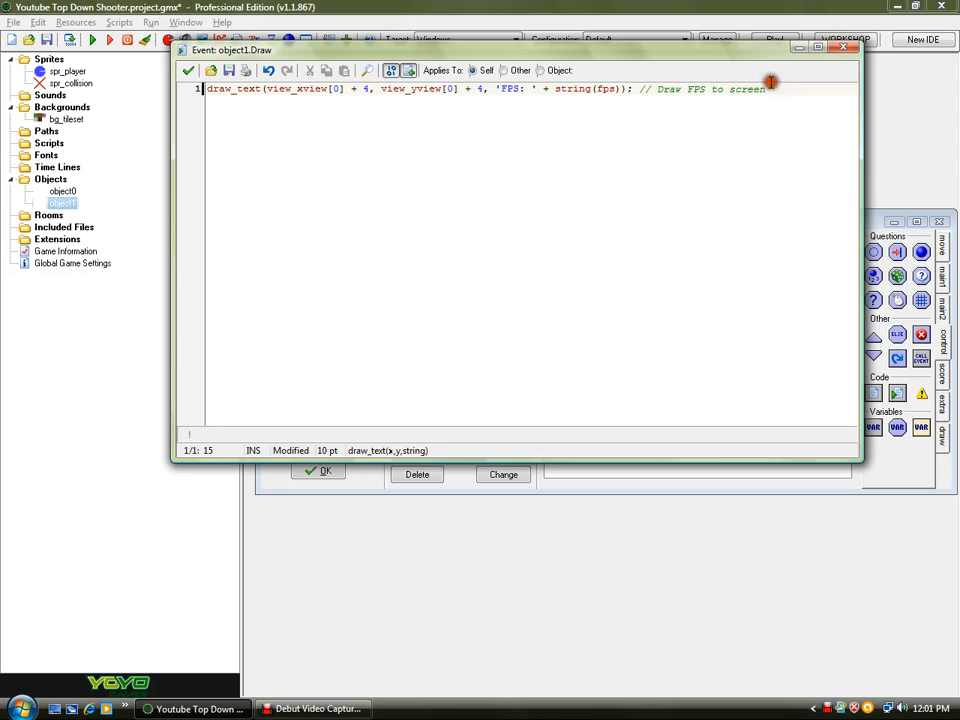
{"action": "left_click", "coordinate": [188, 70]}
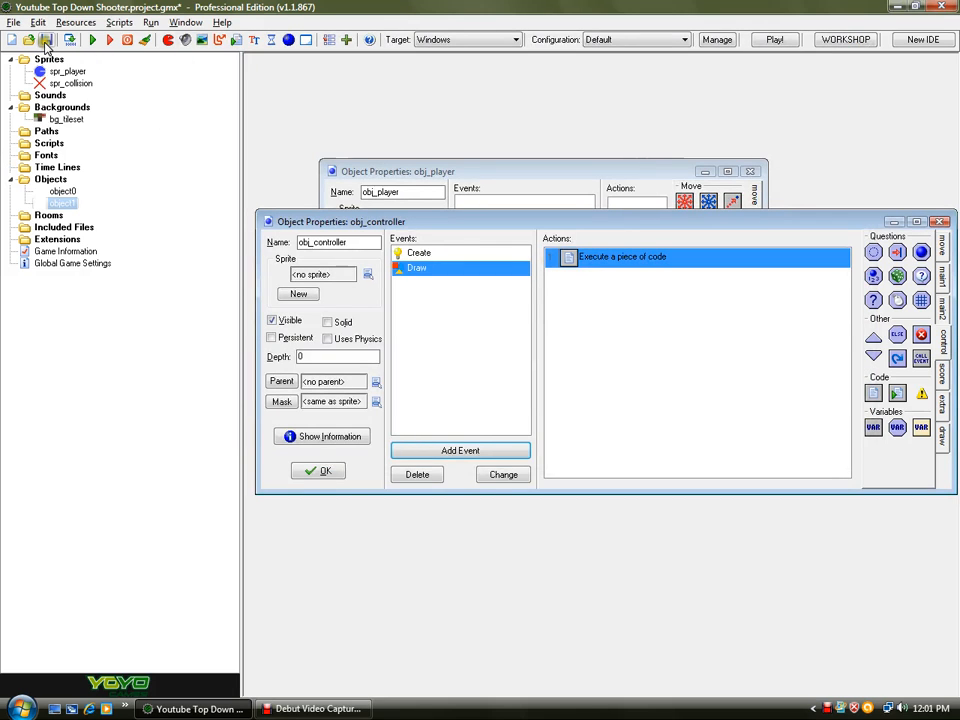
- Reopen the controller's Draw code and add draw_text(view_xview[0] + 4, view_yview[0] + 32, string(global.ammo)); on a new line
{"action": "double_click", "coordinate": [594, 257]}
{"action": "left_click", "coordinate": [703, 122]}
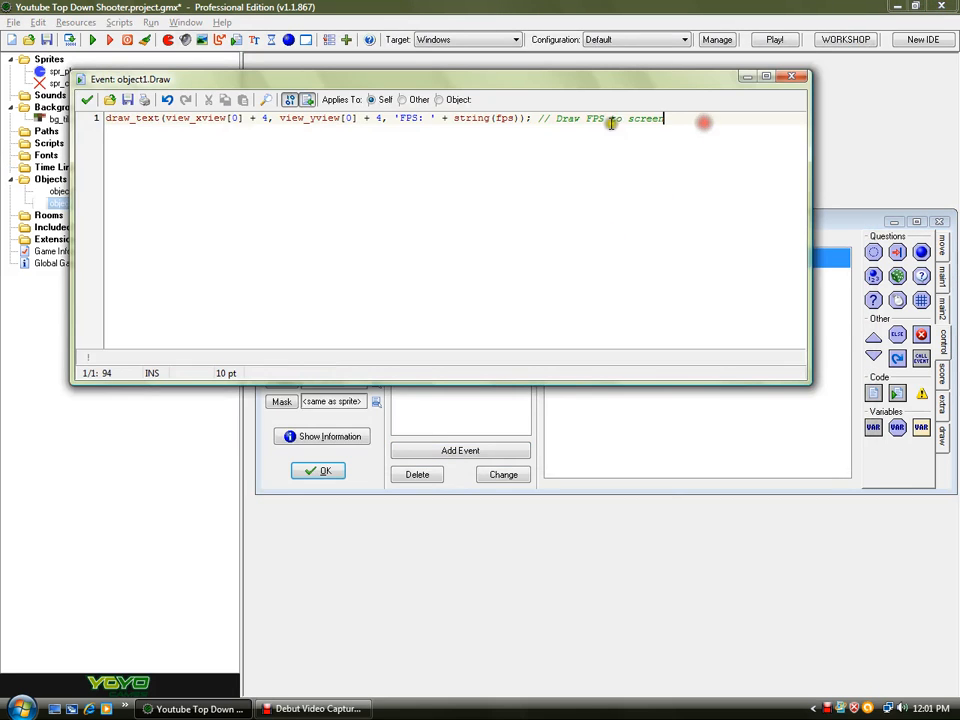
{"action": "key", "text": "Return"}
{"action": "key", "text": "Return"}
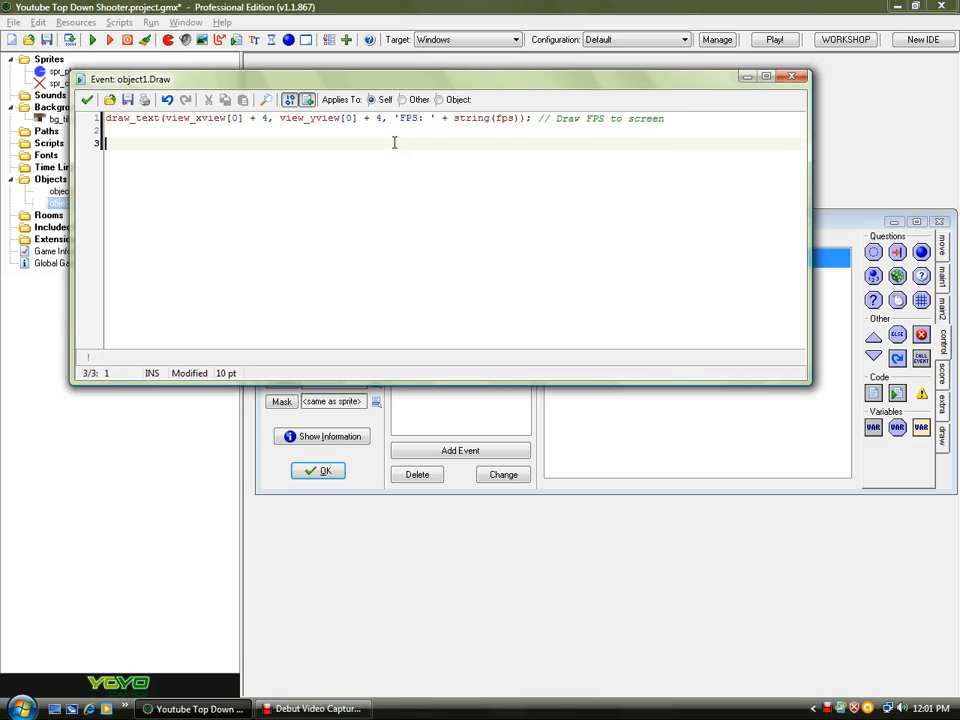
{"action": "key", "text": "BackSpace"}
{"action": "type", "text": "d"}
{"action": "key", "text": "BackSpace"}
{"action": "key", "text": "Return"}
{"action": "type", "text": "draw_text(v"}
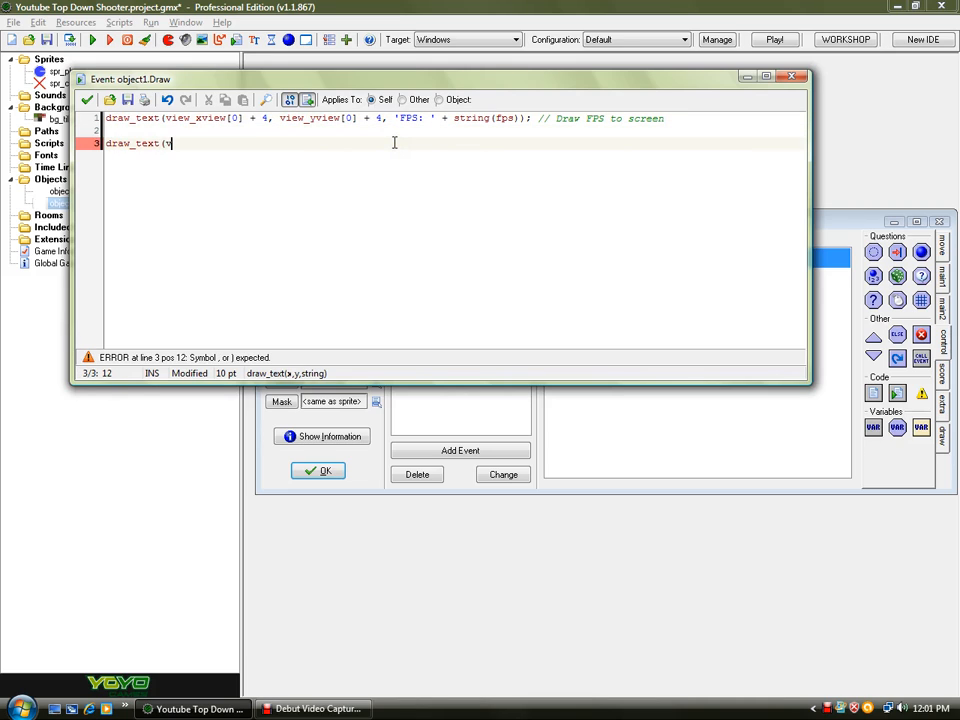
{"action": "type", "text": "iew_"}
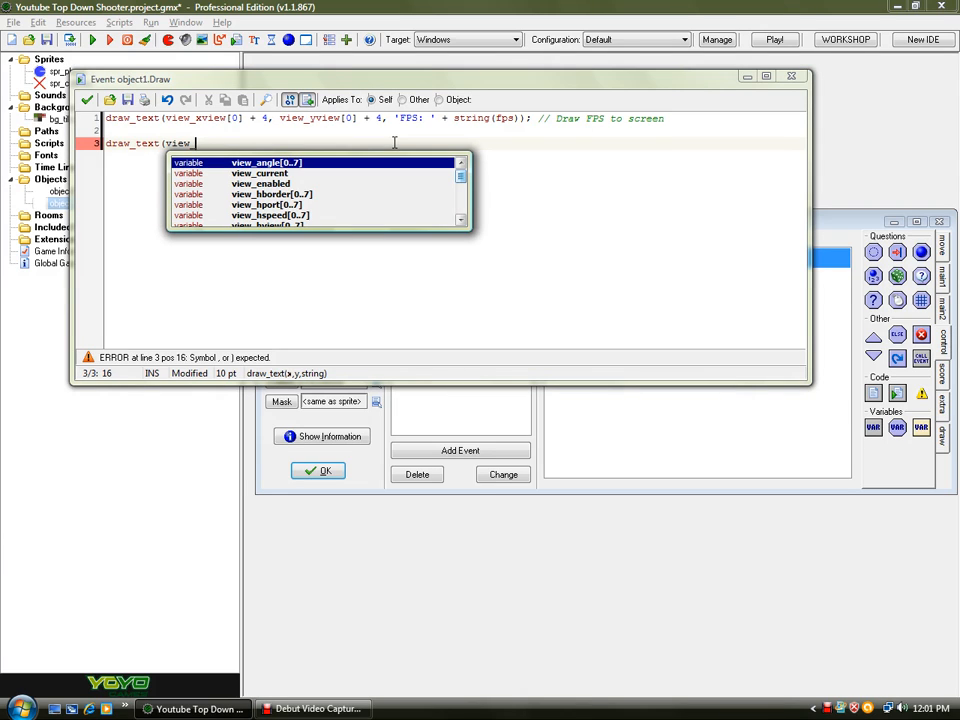
{"action": "type", "text": "xview[0]"}
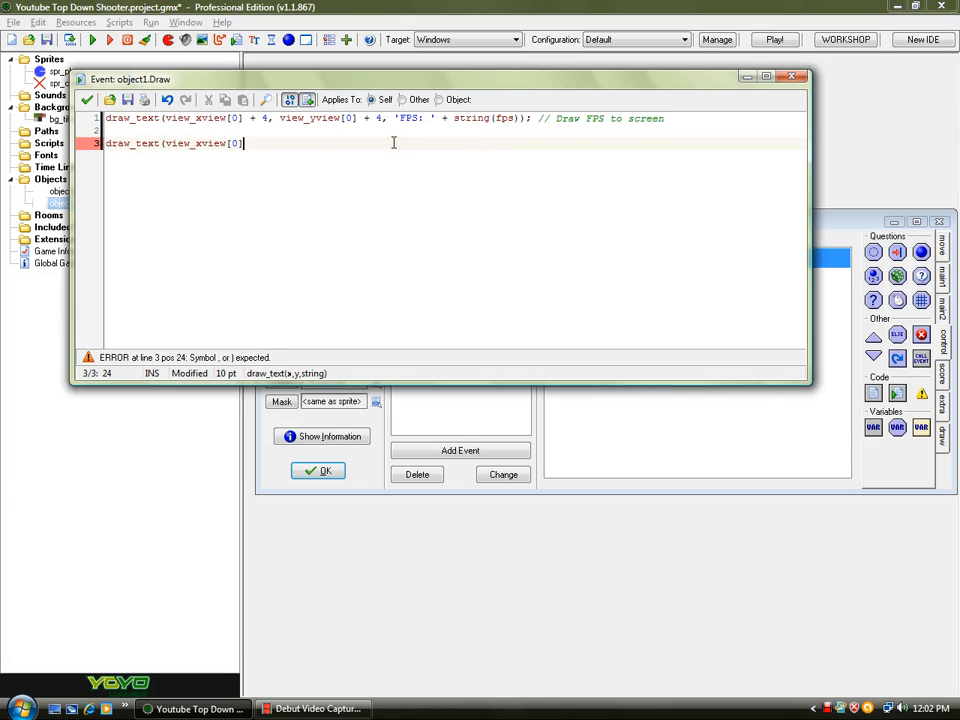
{"action": "type", "text": " + "}
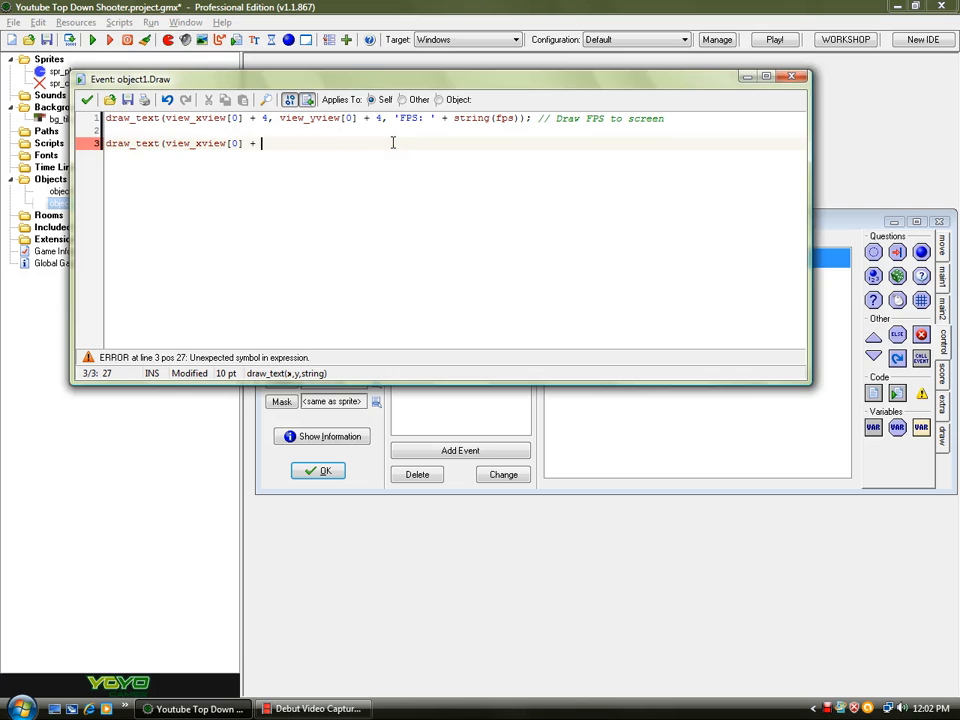
{"action": "type", "text": "4, "}
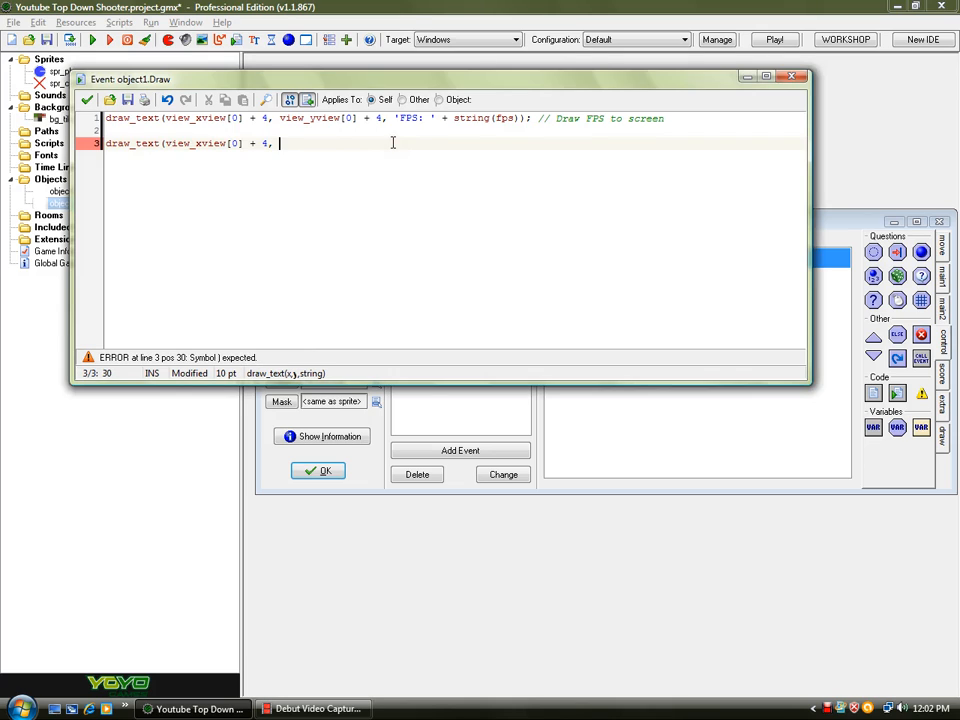
{"action": "type", "text": "view_yview[0] +"}
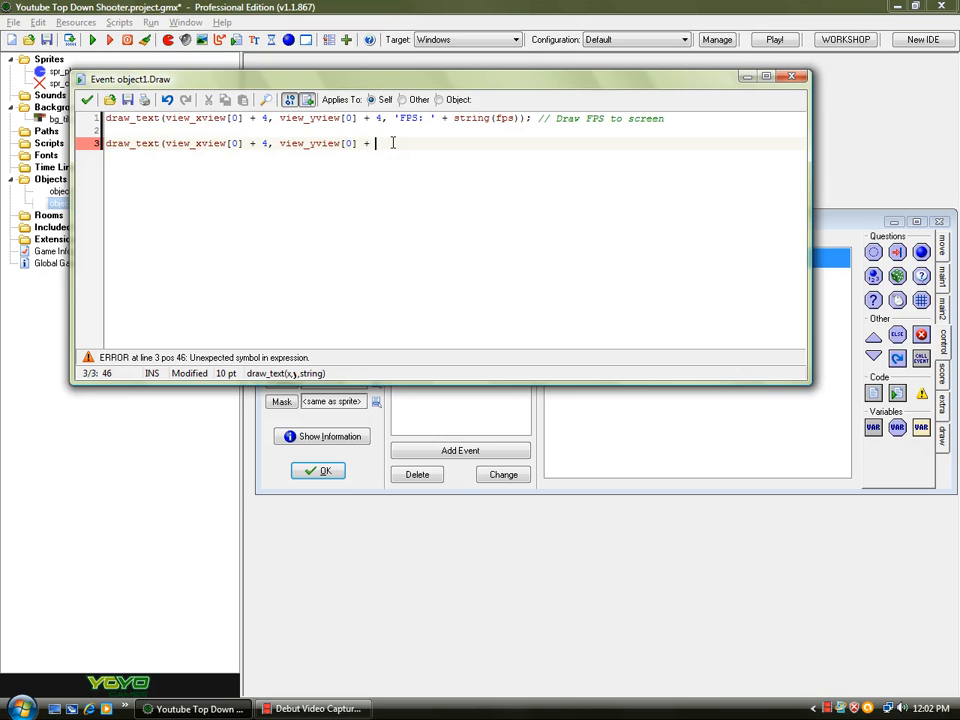
{"action": "type", "text": " 32, "}
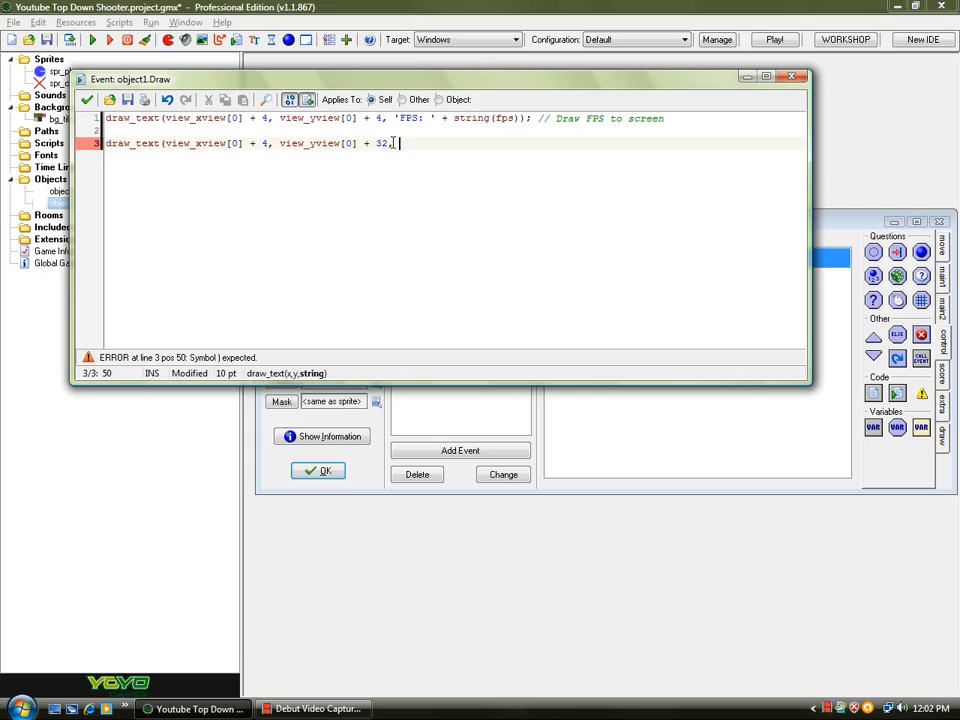
{"action": "type", "text": "striing(global"}
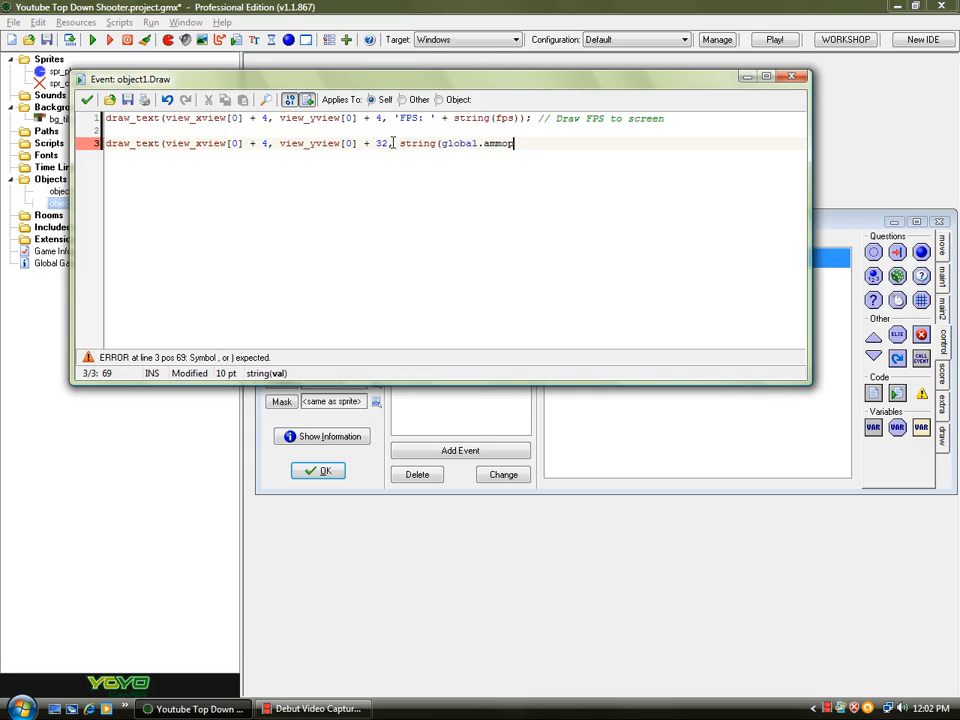
{"action": "type", "text": ".ammo));"}
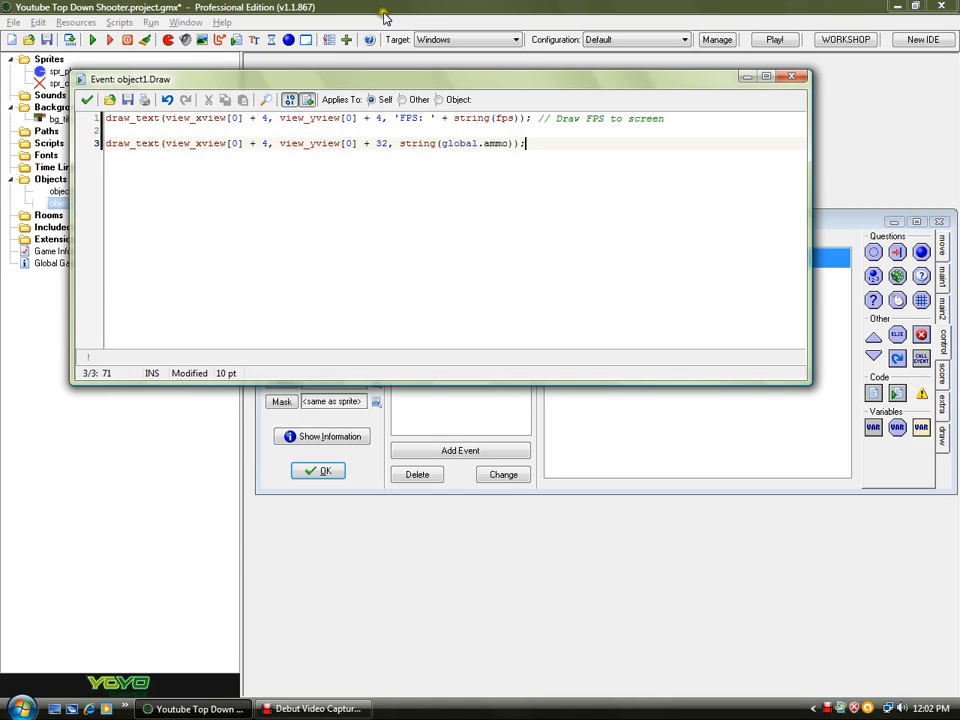
- Remove the blank line, append the comment // Draw Ammo to screen, close the code editor and save the project
{"action": "left_click", "coordinate": [227, 131]}
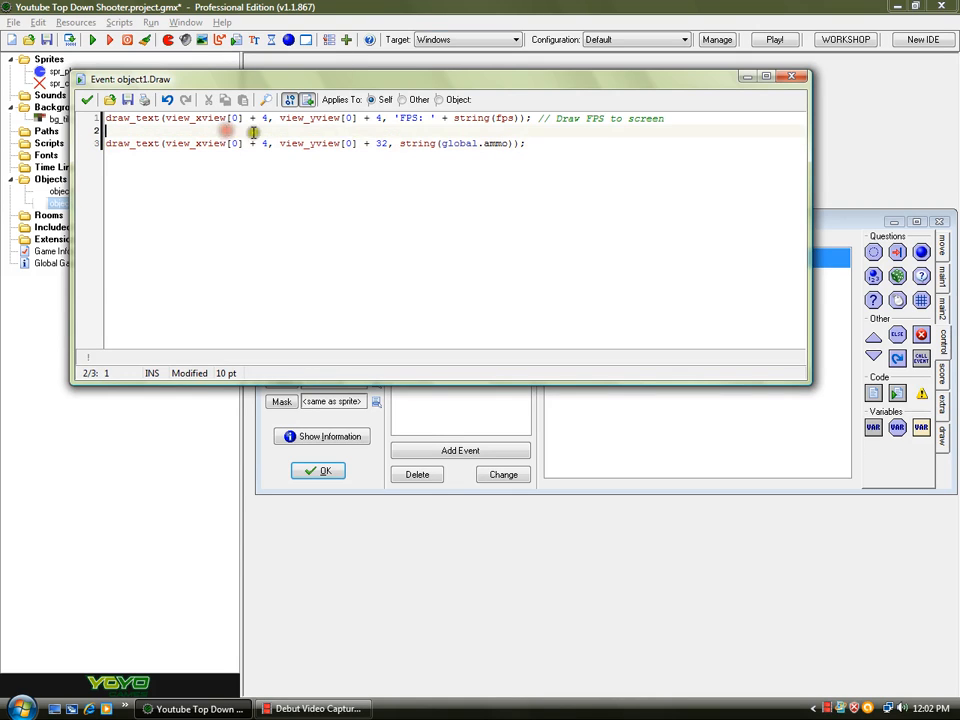
{"action": "key", "text": "BackSpace"}
{"action": "left_click", "coordinate": [572, 131]}
{"action": "type", "text": "// Sraw Ammo so screen"}
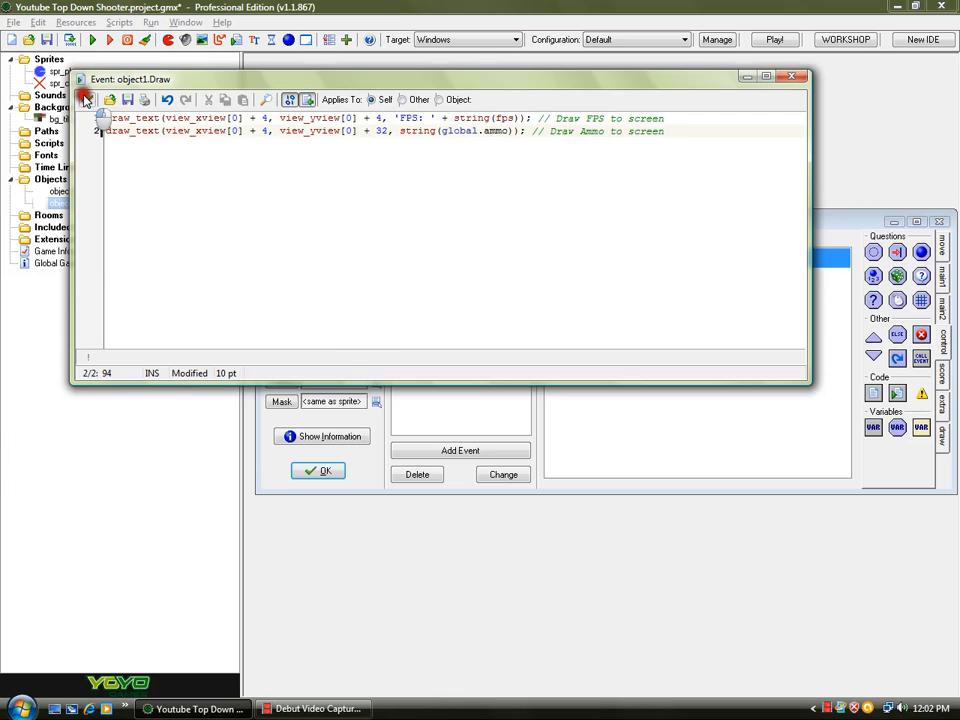
{"action": "left_click", "coordinate": [84, 99]}
{"action": "left_click", "coordinate": [46, 39]}
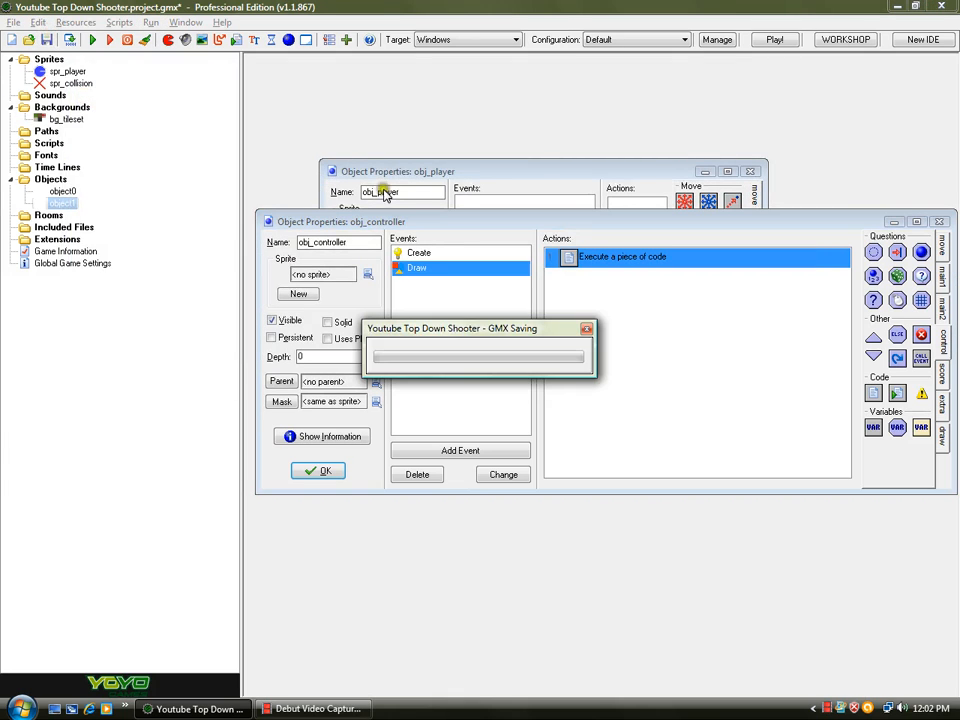
- Reopen the Draw code and insert draw_set_font(fnt_gui); as a new first line
{"action": "left_click_drag", "start_coordinate": [399, 221], "coordinate": [399, 193]}
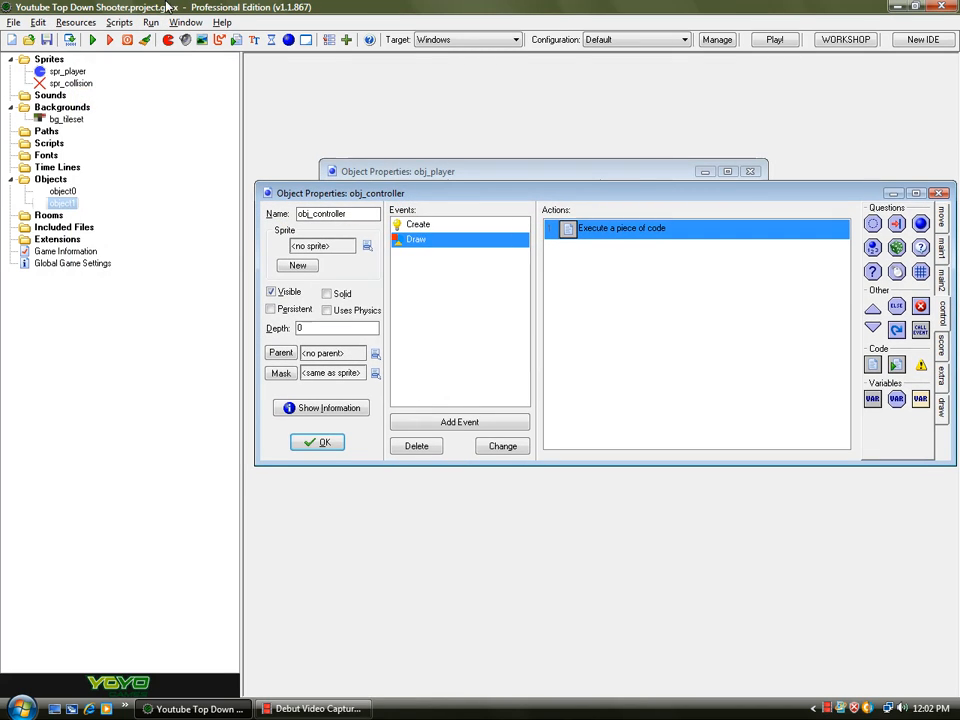
{"action": "double_click", "coordinate": [615, 227]}
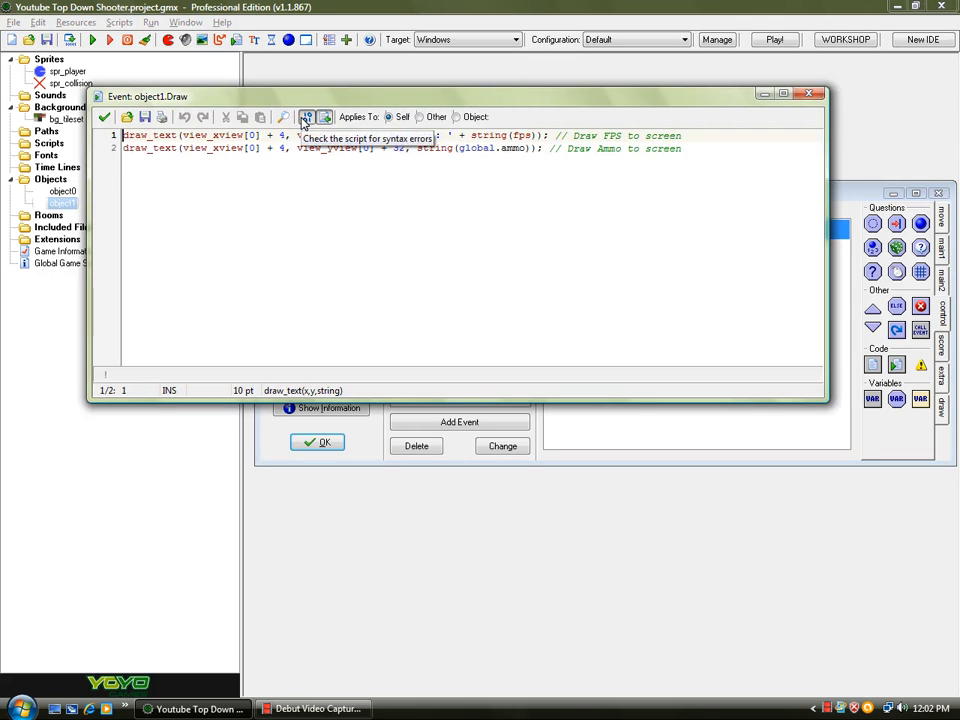
{"action": "key", "text": "Return"}
{"action": "key", "text": "Return"}
{"action": "key", "text": "Up"}
{"action": "key", "text": "Up"}
{"action": "type", "text": "d"}
{"action": "type", "text": "raw_s"}
{"action": "type", "text": "w"}
{"action": "key", "text": "BackSpace"}
{"action": "type", "text": "et_font("}
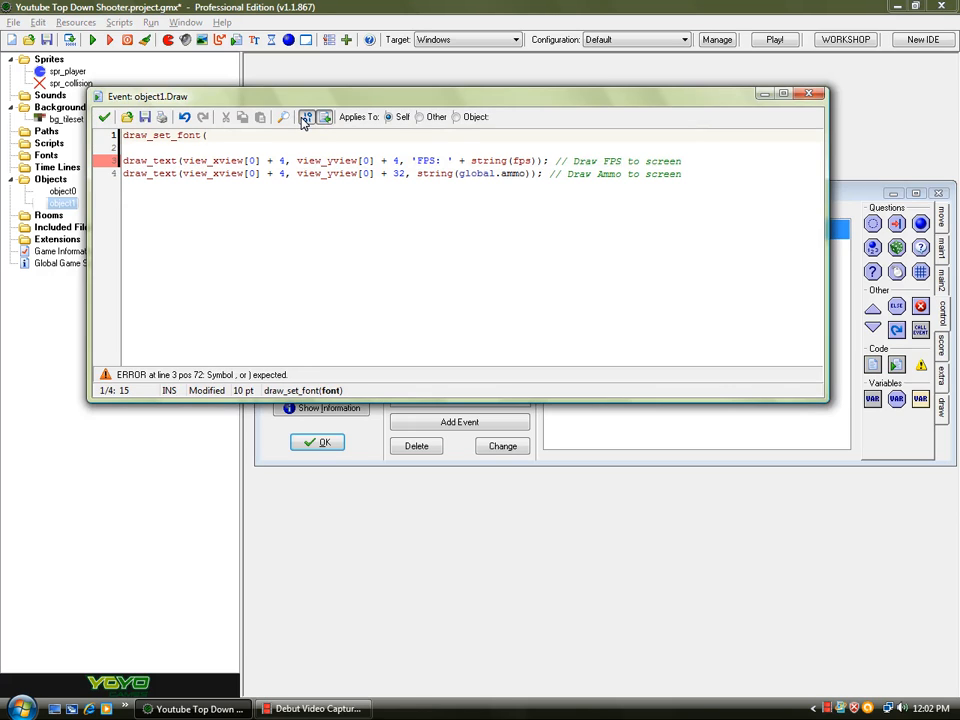
{"action": "type", "text": "fnt_"}
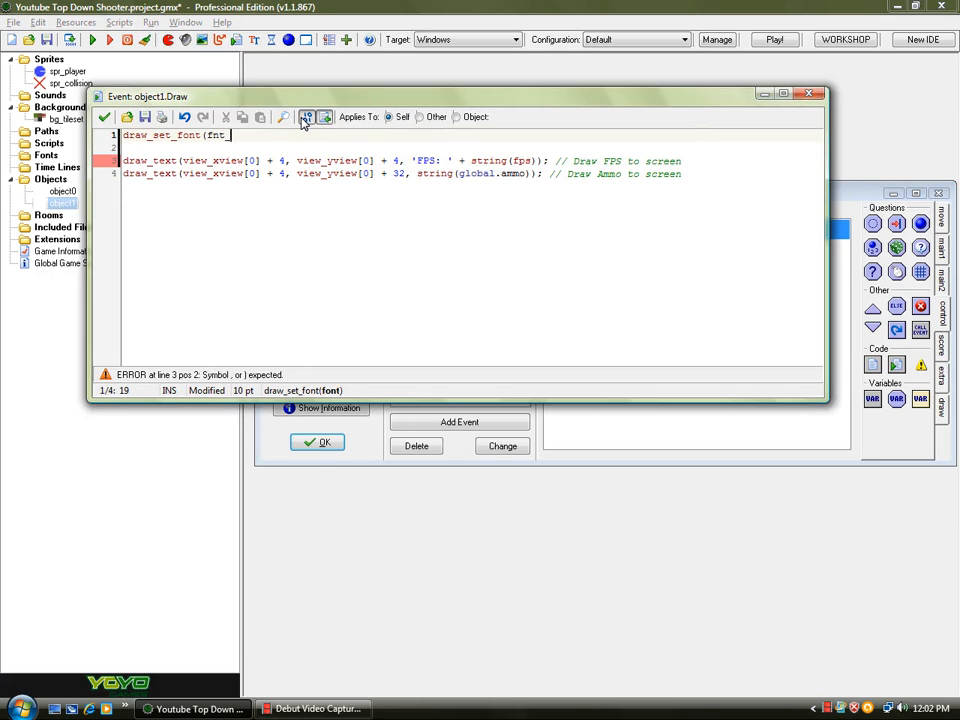
{"action": "type", "text": "gui).l"}
{"action": "key", "text": "BackSpace"}
{"action": "type", "text": ";"}
{"action": "key", "text": "Return"}
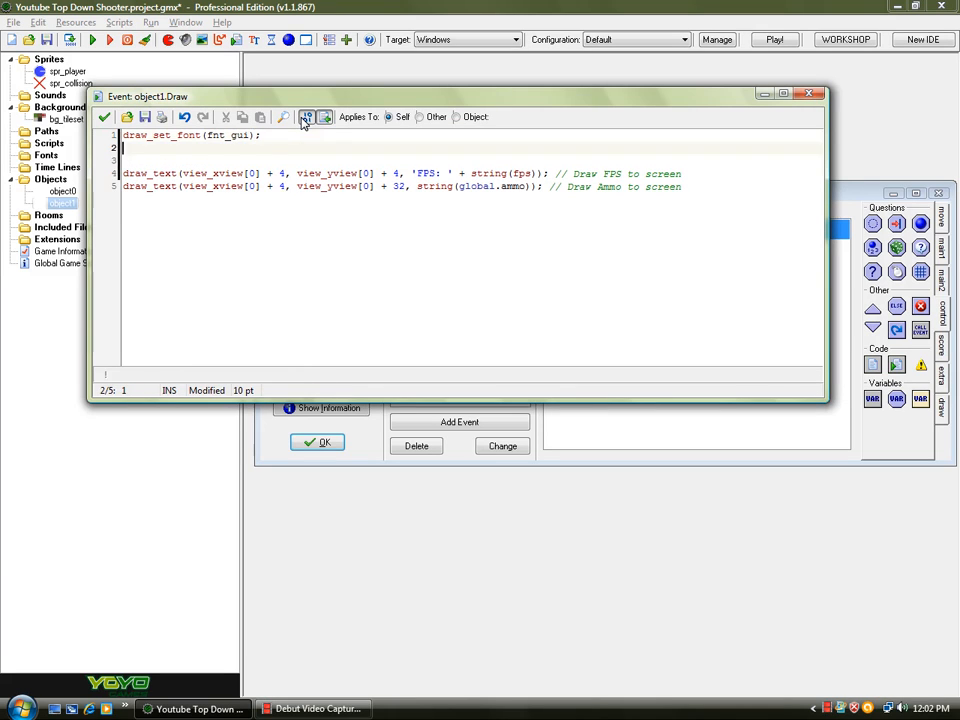
- Add draw_set_color(c_white) on the line below the font setting
{"action": "type", "text": "draw_set_color("}
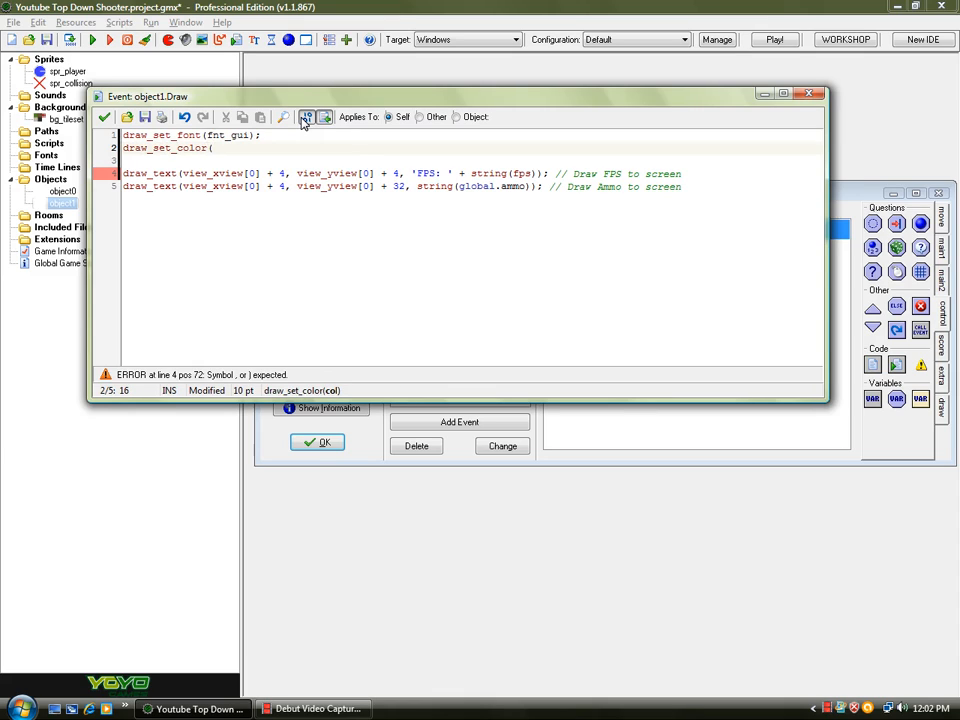
{"action": "type", "text": "c_white);"}
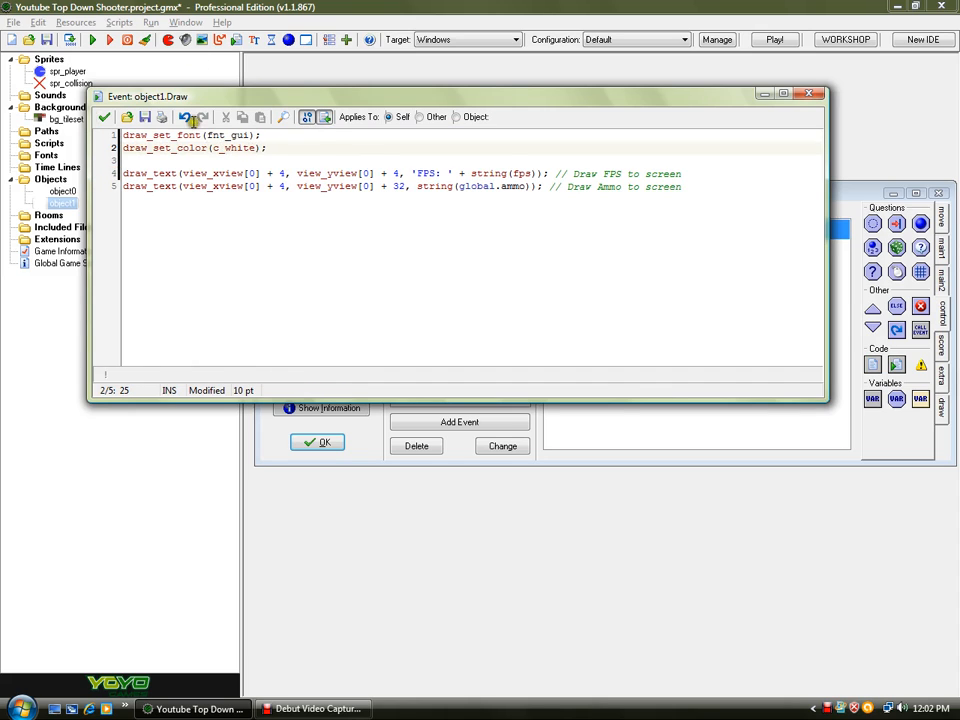
- Add the comments //Change font and //Set forecolor to the font and color lines, then close the code editor
{"action": "left_click", "coordinate": [313, 141]}
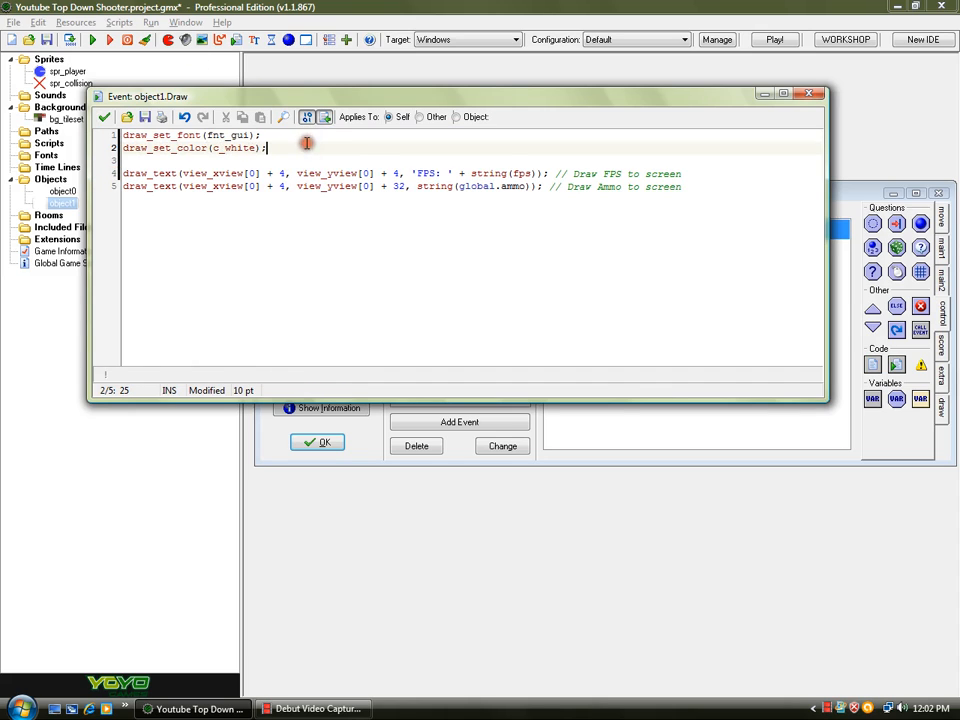
{"action": "left_click", "coordinate": [316, 134]}
{"action": "type", "text": "//change F"}
{"action": "key", "text": "BackSpace"}
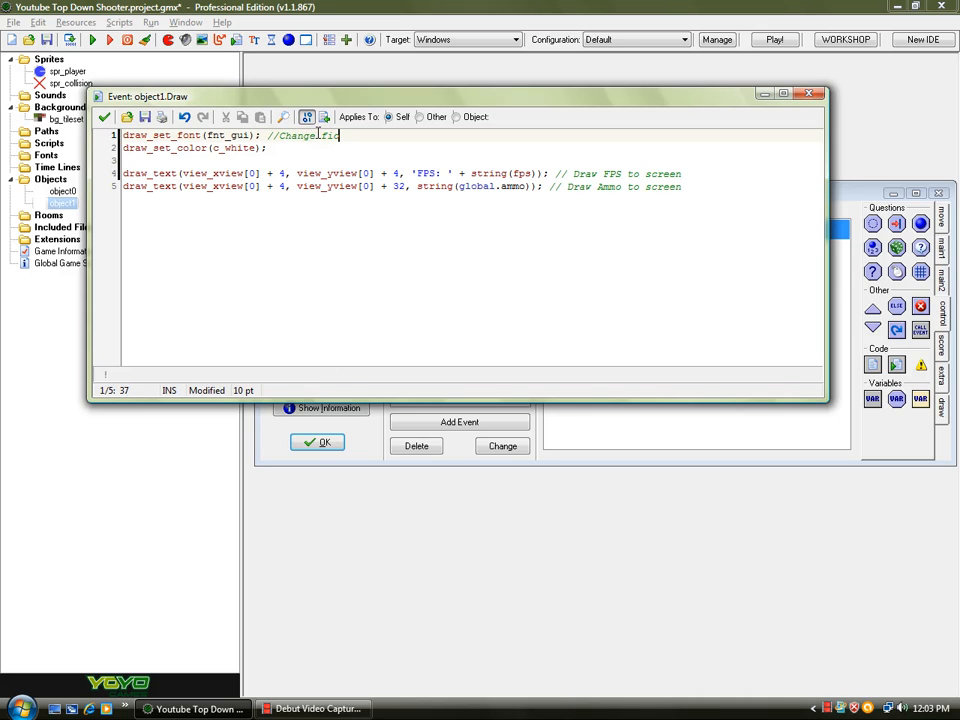
{"action": "key", "text": "Down"}
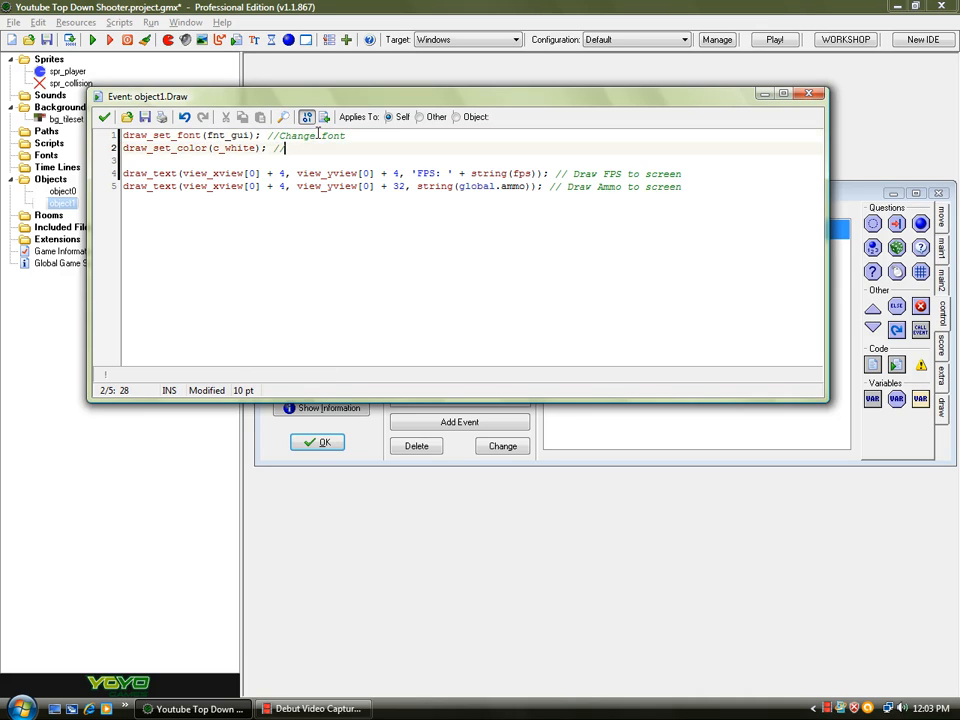
{"action": "type", "text": "//Set fore color"}
{"action": "left_click", "coordinate": [339, 148]}
{"action": "key", "text": "BackSpace"}
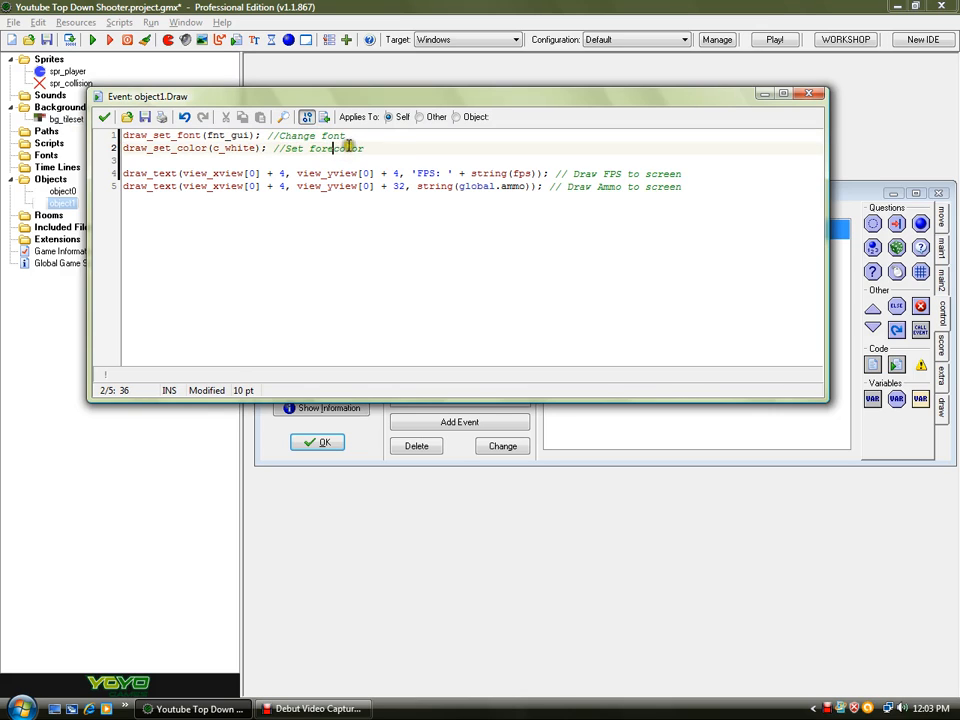
{"action": "left_click", "coordinate": [104, 117]}
- Create a new font resource named fnt_gui using Courier New
{"action": "left_click", "coordinate": [254, 40]}
{"action": "double_click", "coordinate": [440, 258]}
{"action": "type", "text": "fnt_gui"}
{"action": "left_click", "coordinate": [440, 276]}
{"action": "scroll", "coordinate": [452, 338], "scroll_direction": "down", "scroll_amount": 2}
{"action": "scroll", "coordinate": [450, 335], "scroll_direction": "down", "scroll_amount": 1}
{"action": "type", "text": "cou"}
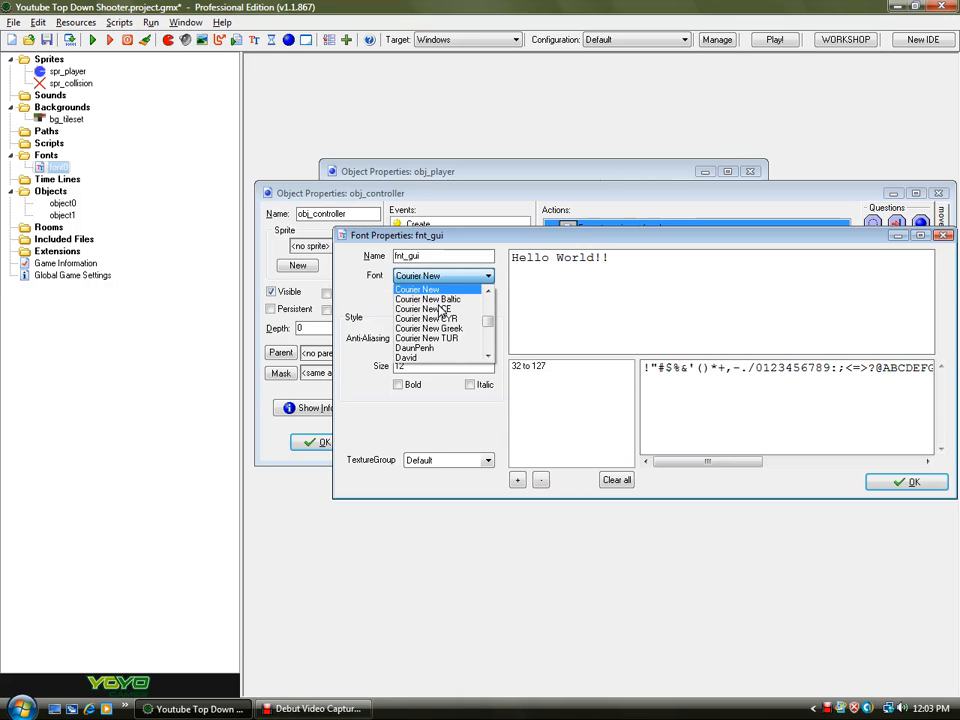
{"action": "left_click", "coordinate": [435, 286]}
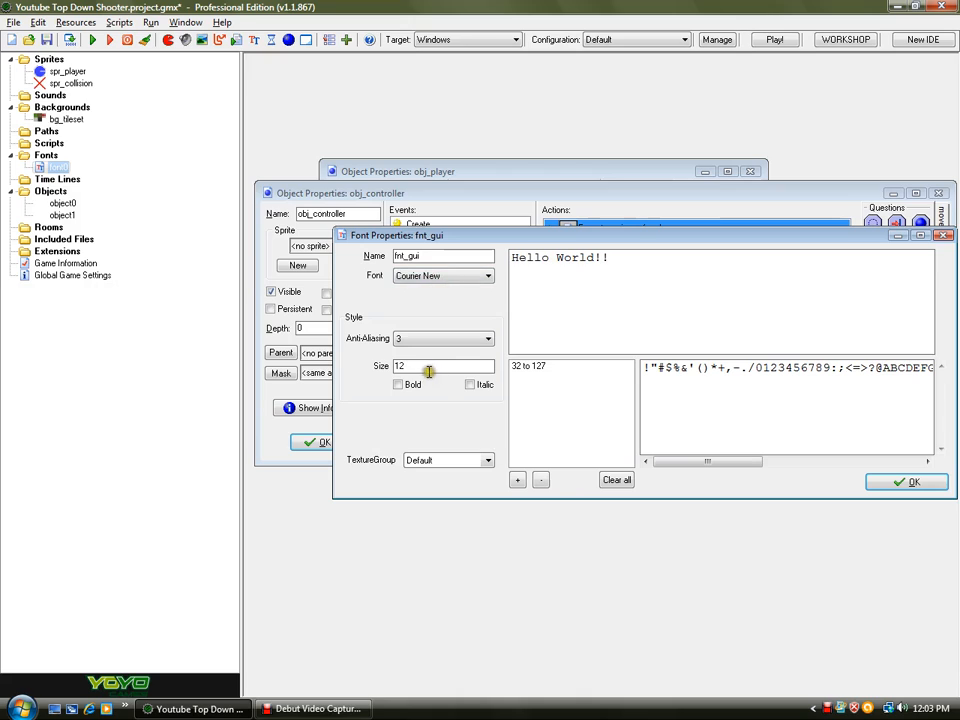
- Set the fnt_gui size to 14, make it bold and confirm the font
{"action": "left_click_drag", "start_coordinate": [495, 365], "coordinate": [366, 370]}
{"action": "type", "text": "14"}
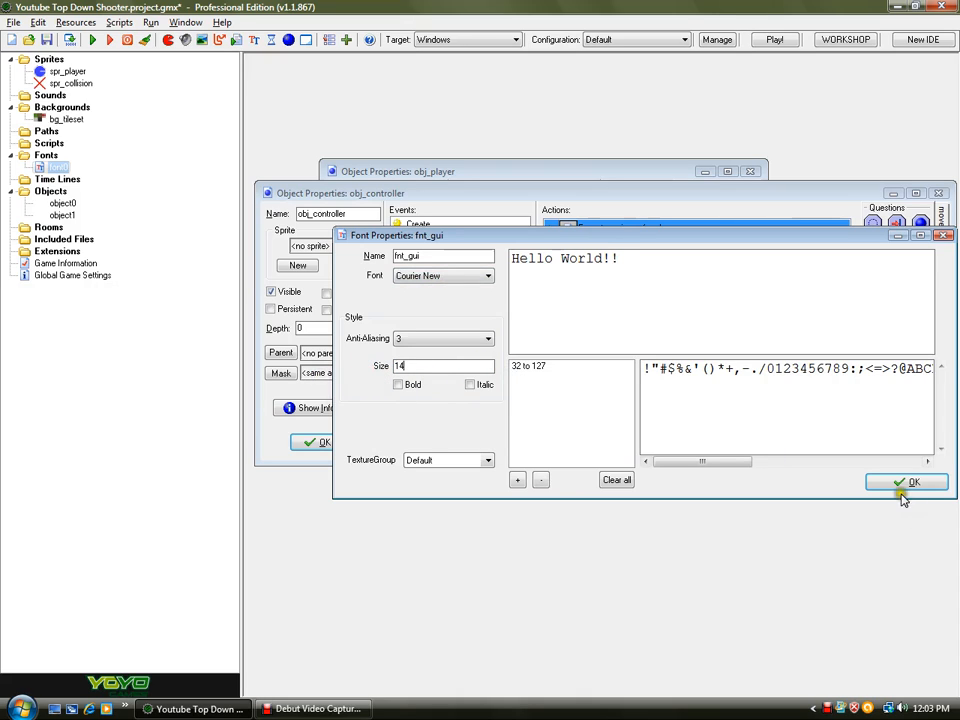
{"action": "left_click", "coordinate": [406, 385]}
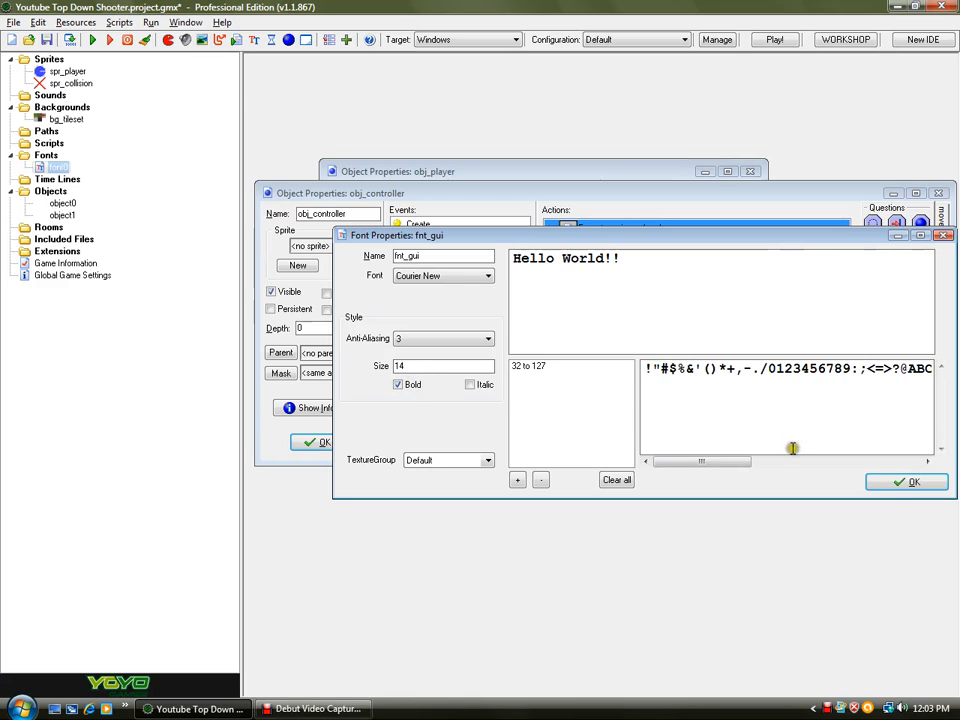
{"action": "left_click", "coordinate": [878, 481]}
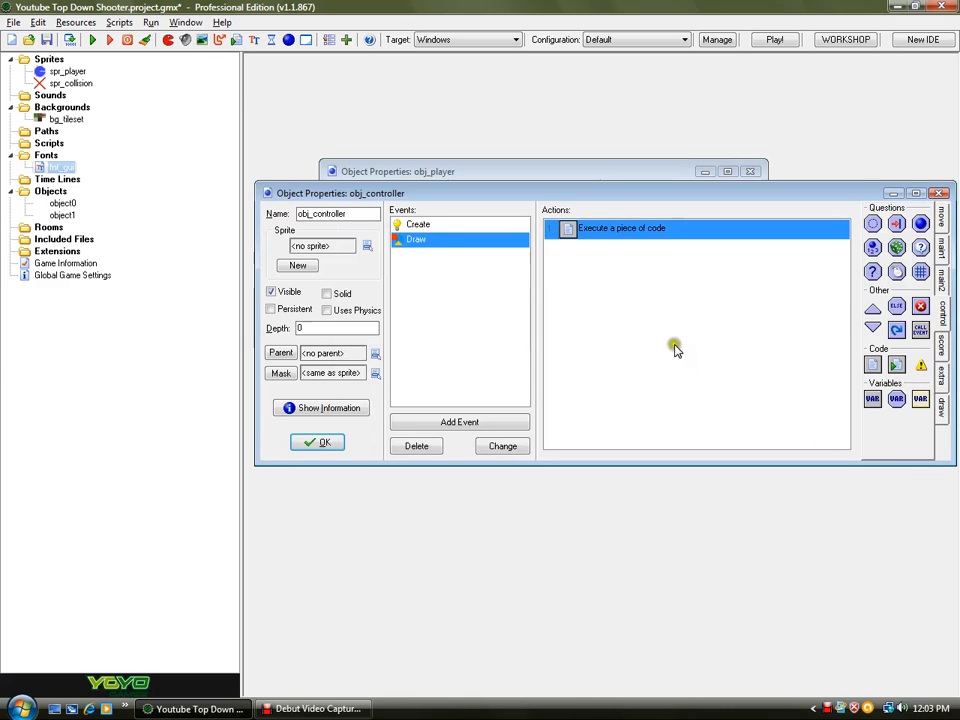
- Save the project and close the obj_controller properties
{"action": "double_click", "coordinate": [634, 233]}
{"action": "left_click", "coordinate": [120, 133]}
{"action": "left_click", "coordinate": [46, 39]}
{"action": "left_click", "coordinate": [305, 440]}
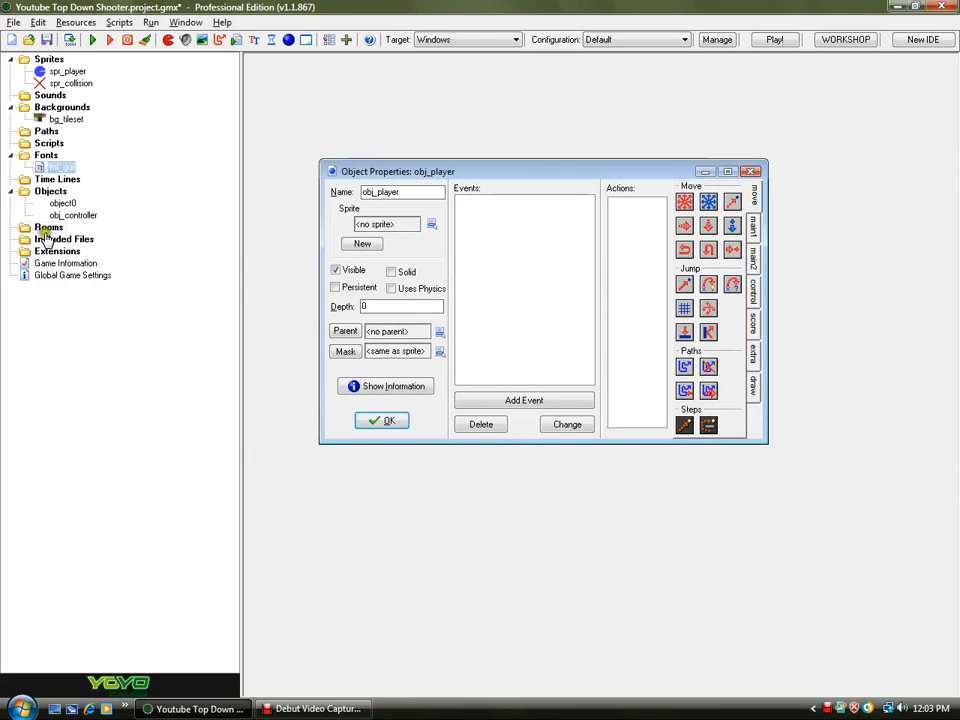
- Add a Create event to obj_player with an execute-code action
{"action": "left_click", "coordinate": [385, 176]}
{"action": "left_click_drag", "start_coordinate": [385, 176], "coordinate": [348, 125]}
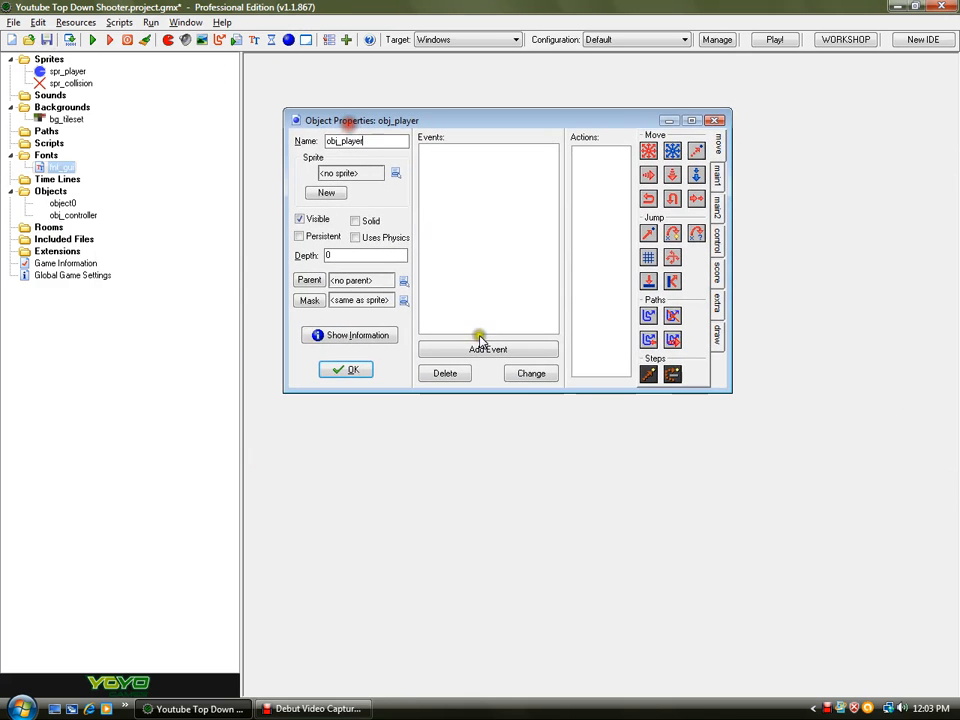
{"action": "left_click_drag", "start_coordinate": [727, 165], "coordinate": [825, 168]}
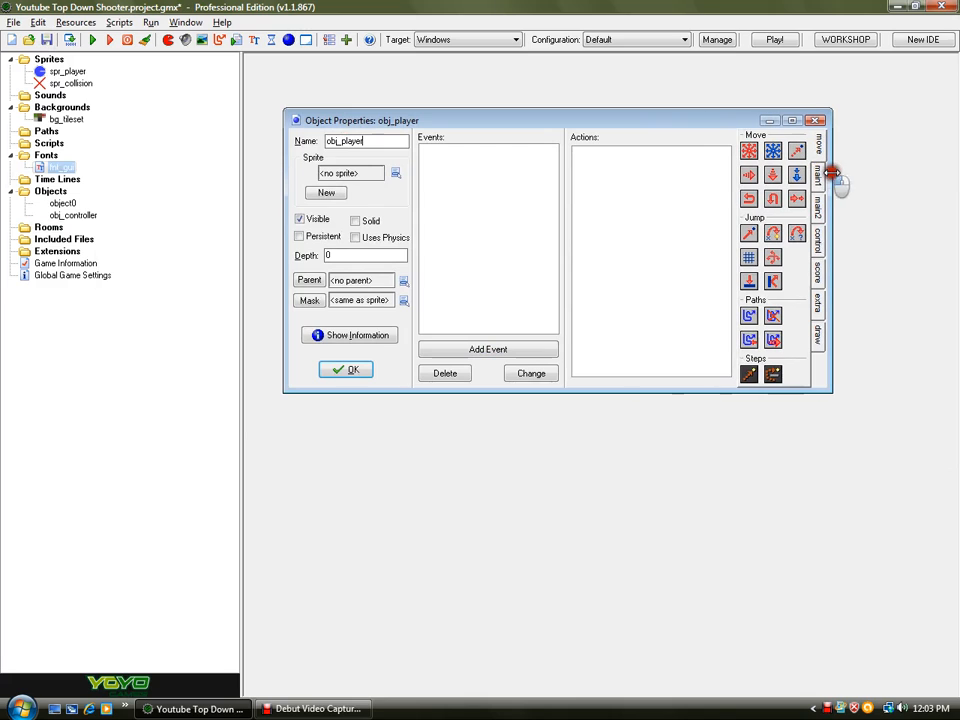
{"action": "left_click", "coordinate": [480, 349]}
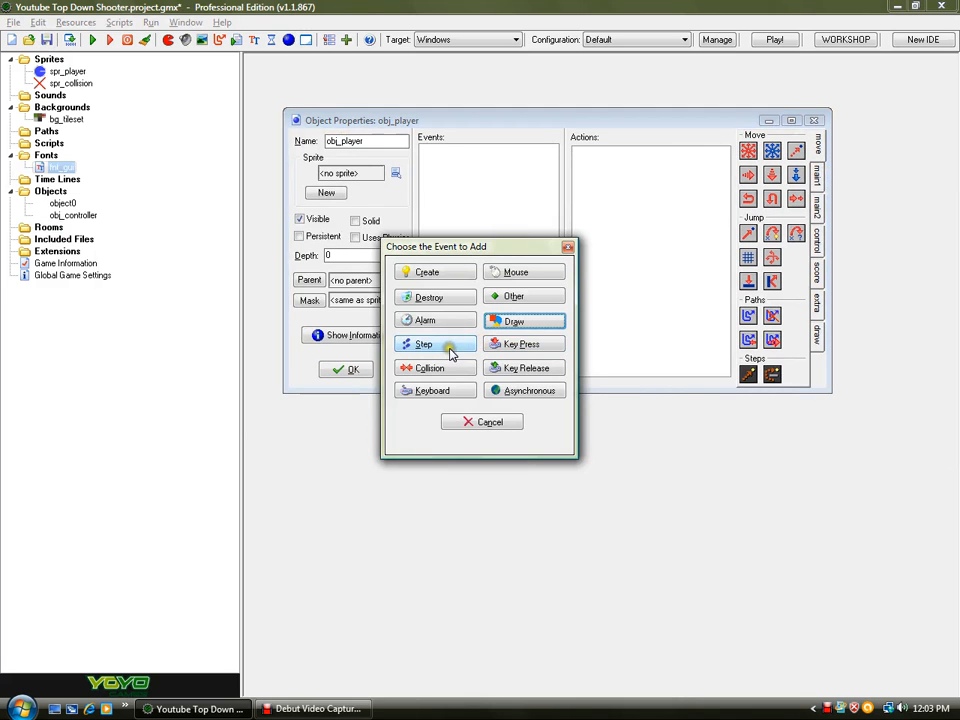
{"action": "left_click", "coordinate": [440, 272]}
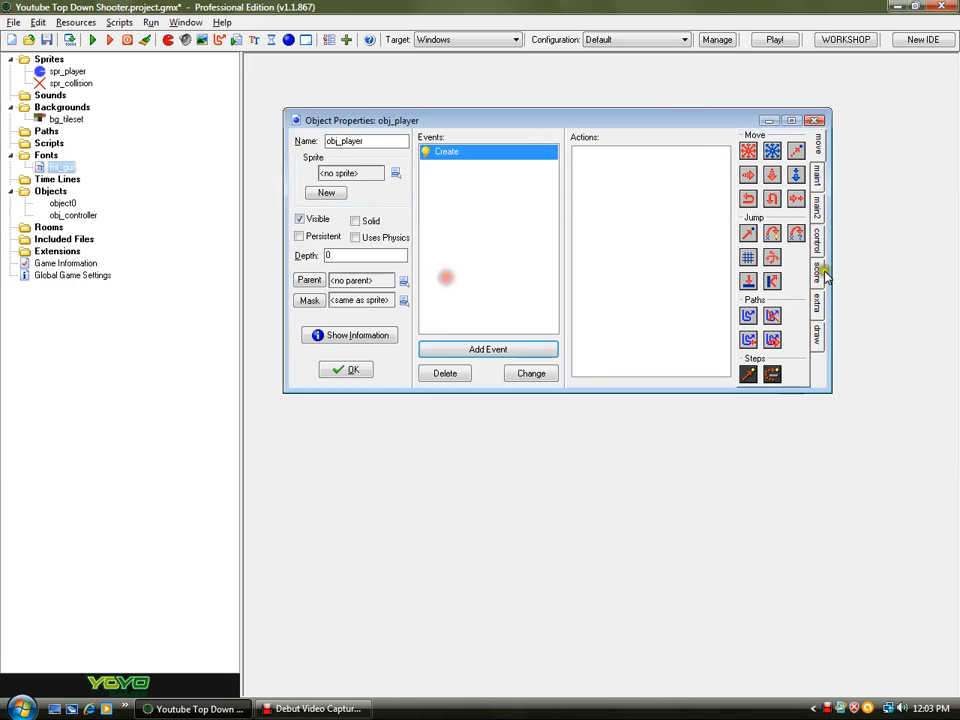
{"action": "left_click", "coordinate": [816, 238]}
{"action": "left_click_drag", "start_coordinate": [748, 291], "coordinate": [630, 294]}
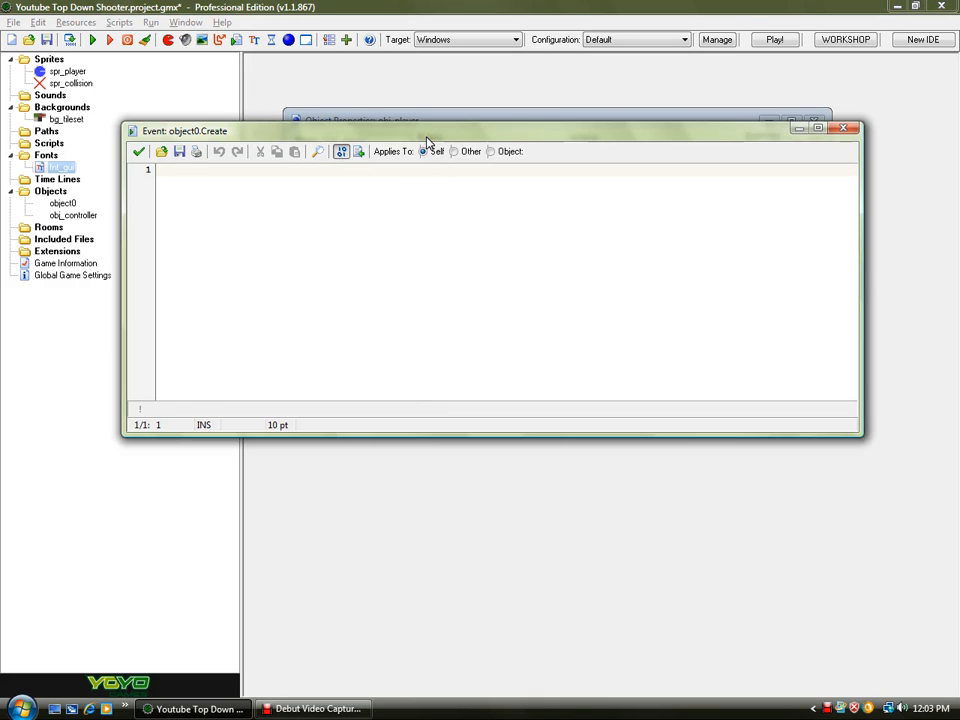
- Set health = 100; in obj_player's Create code and close the code editor
{"action": "type", "text": "health = 100;"}
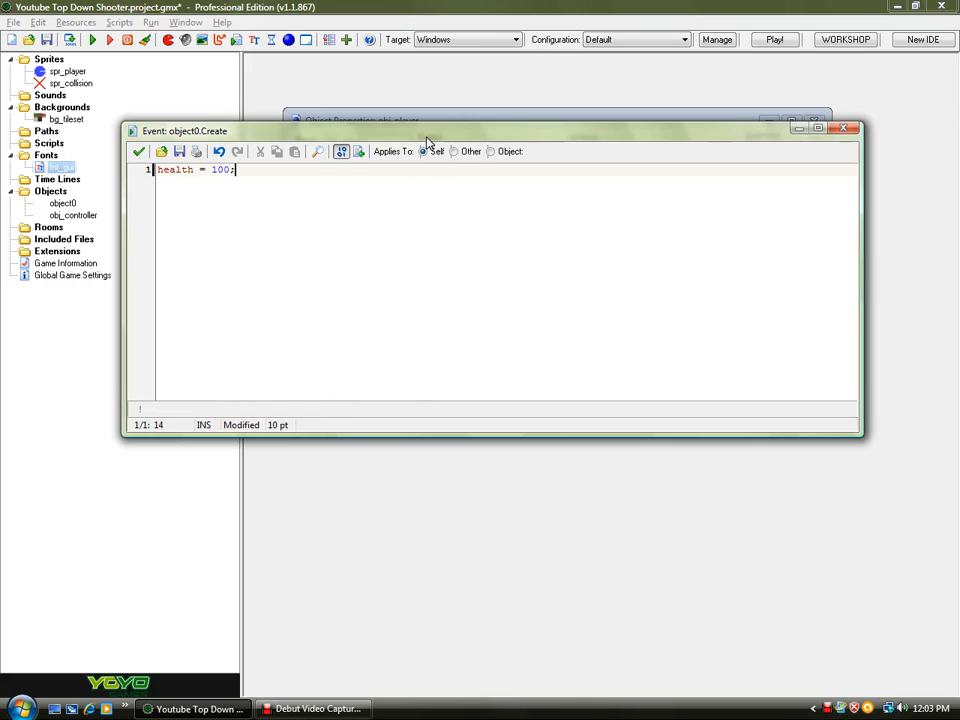
{"action": "left_click", "coordinate": [138, 151]}
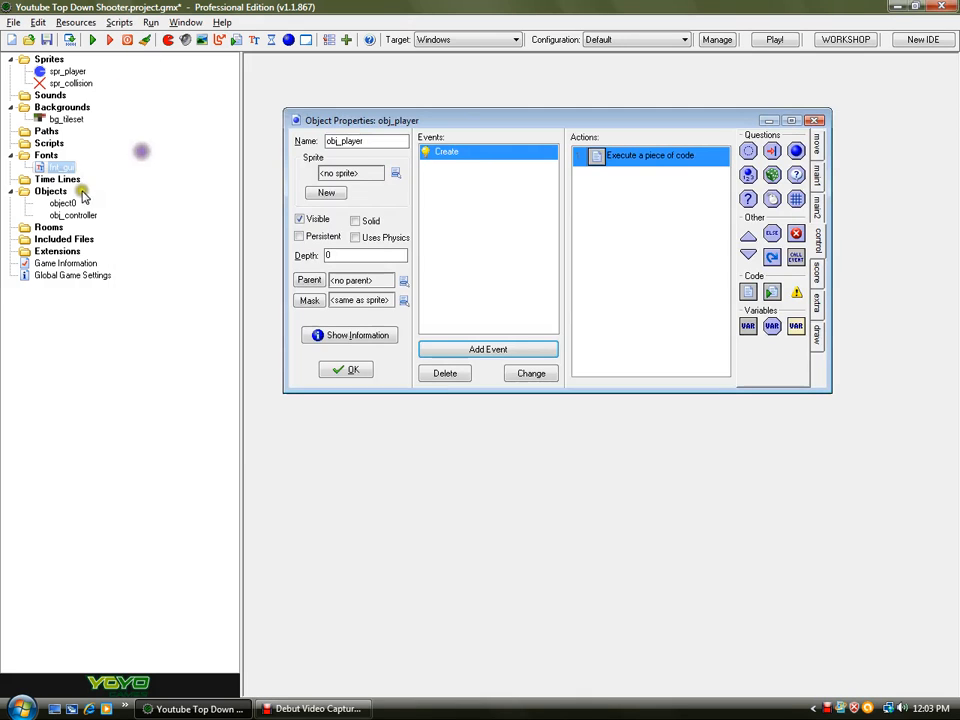
- Add a Step event to obj_player with an execute-code action
{"action": "left_click", "coordinate": [488, 349]}
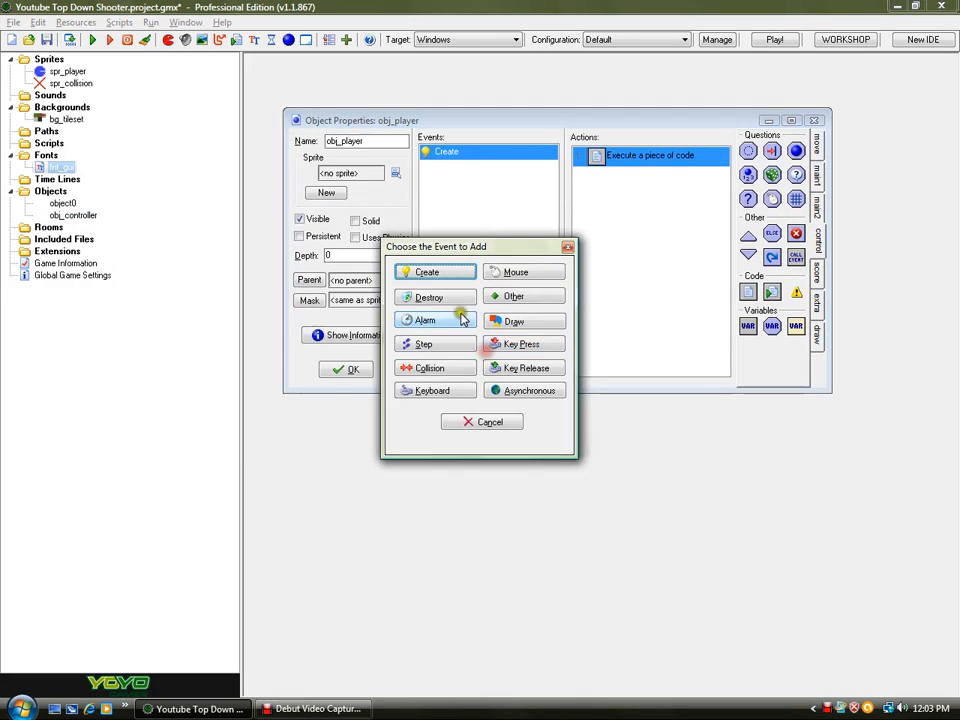
{"action": "left_click", "coordinate": [425, 350]}
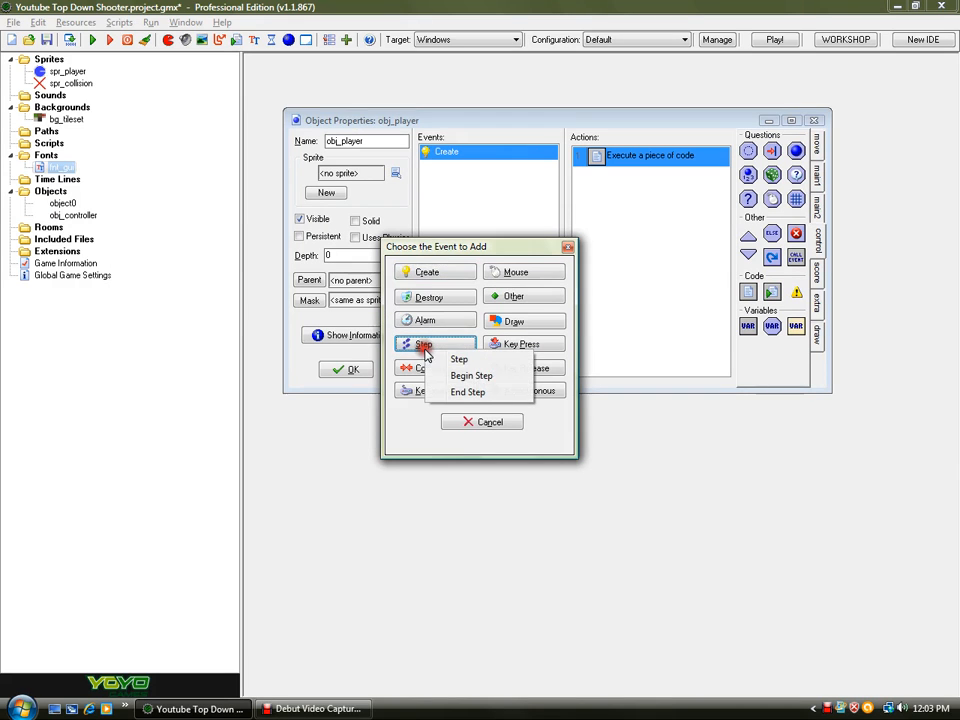
{"action": "left_click", "coordinate": [455, 359]}
{"action": "left_click_drag", "start_coordinate": [748, 291], "coordinate": [713, 298]}
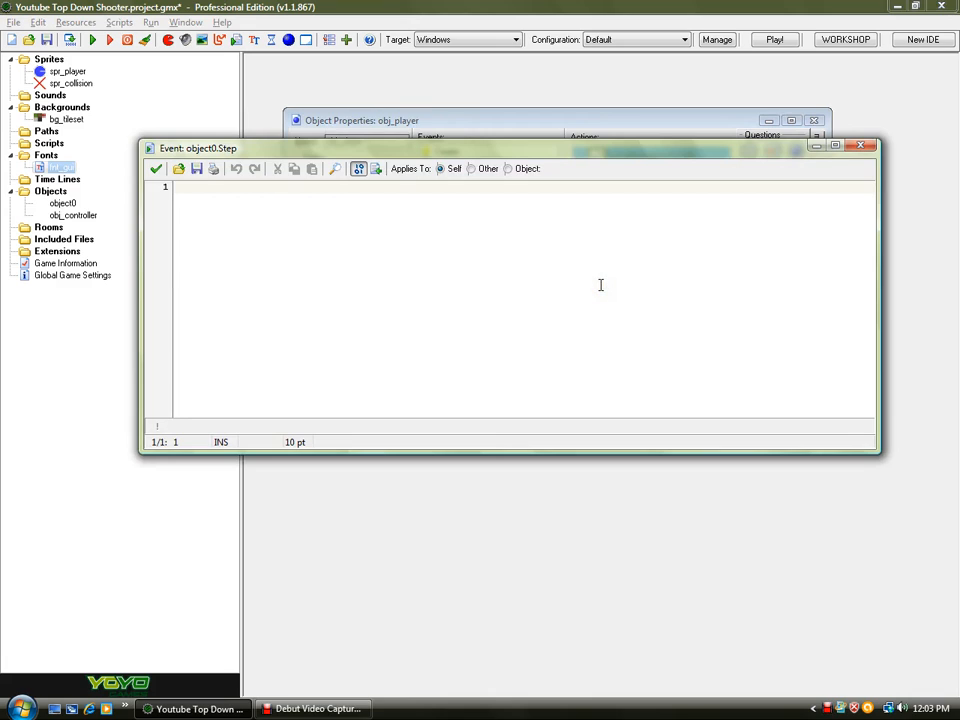
- Write the comment header //----------PLAYER 1 CONTROLS----------// followed by blank lines in the Step code
{"action": "type", "text": "//c"}
{"action": "type", "text": "---------PLATE"}
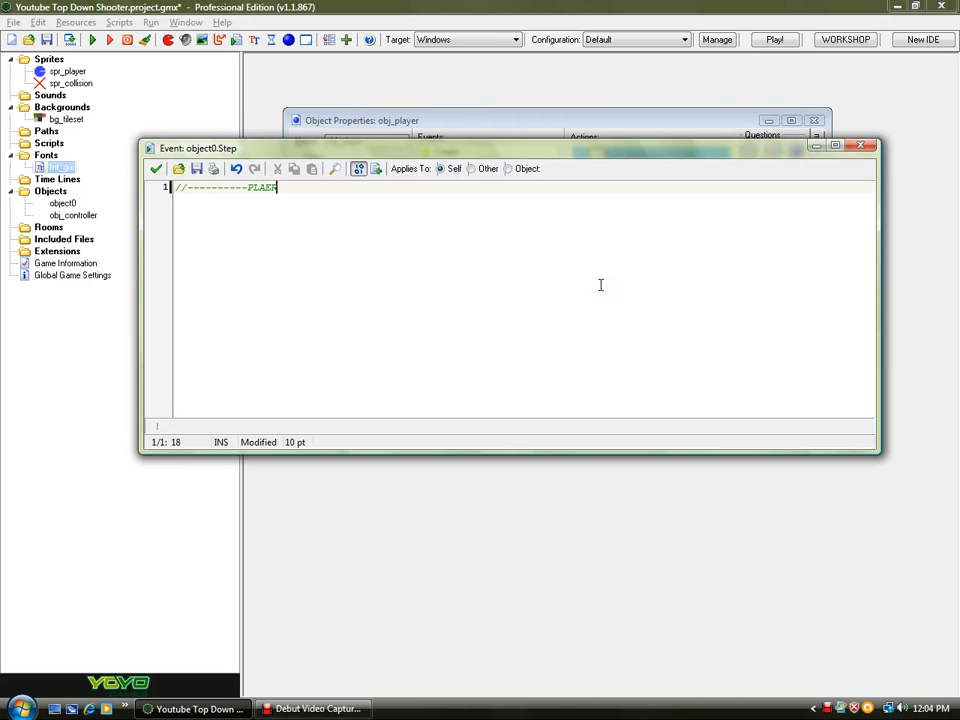
{"action": "type", "text": "TOR"}
{"action": "type", "text": "OLE"}
{"action": "type", "text": "---"}
{"action": "type", "text": "/"}
{"action": "key", "text": "Return"}
{"action": "key", "text": "Return"}
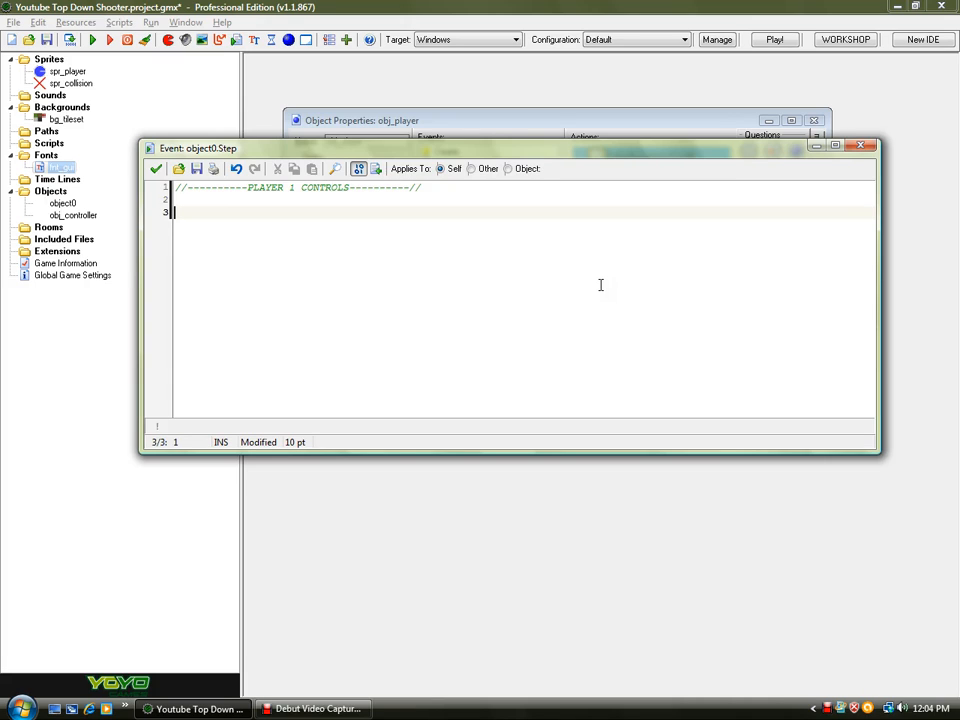
- Write leftPressed = keyboard_check_direct(ord('A')); on the next line
{"action": "type", "text": "leftPr"}
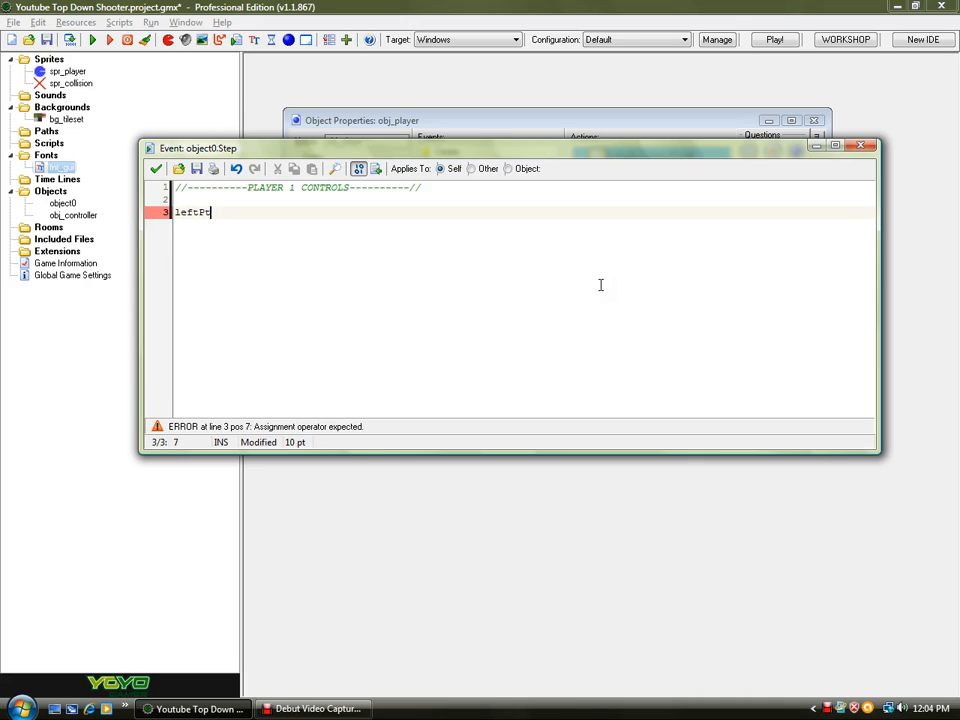
{"action": "type", "text": "essed ="}
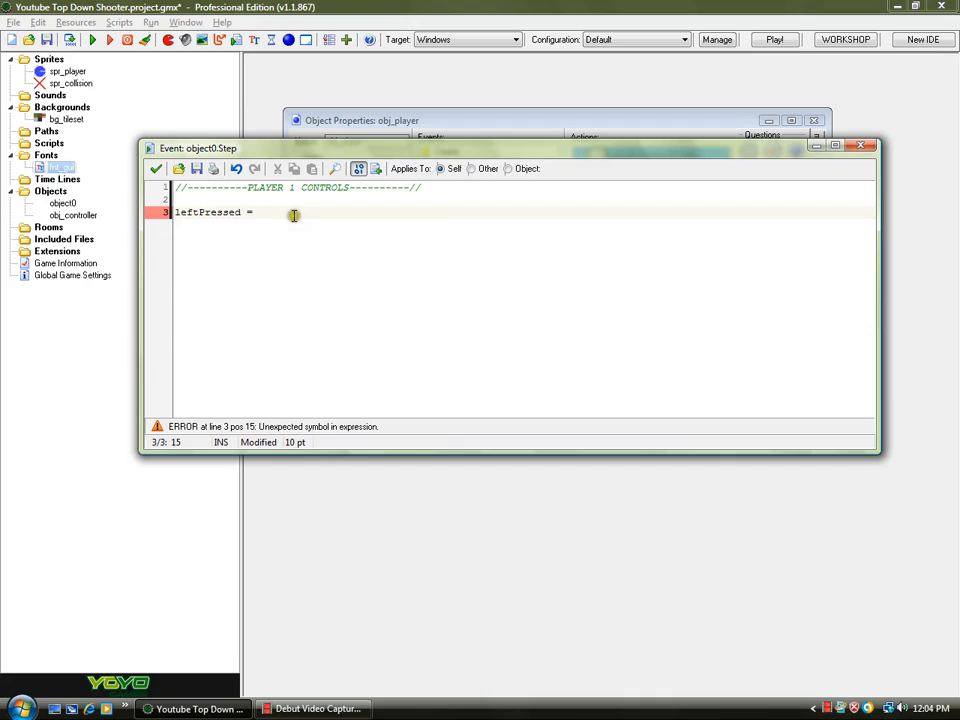
{"action": "type", "text": "keyboard_"}
{"action": "type", "text": "_check_"}
{"action": "type", "text": "_dir"}
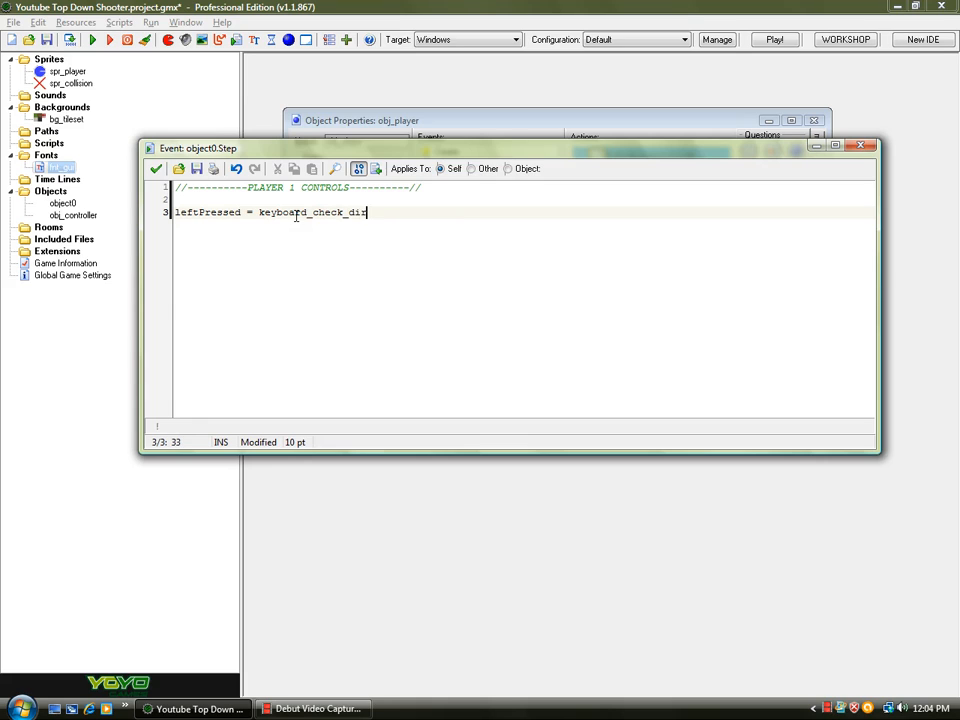
{"action": "type", "text": "ect("}
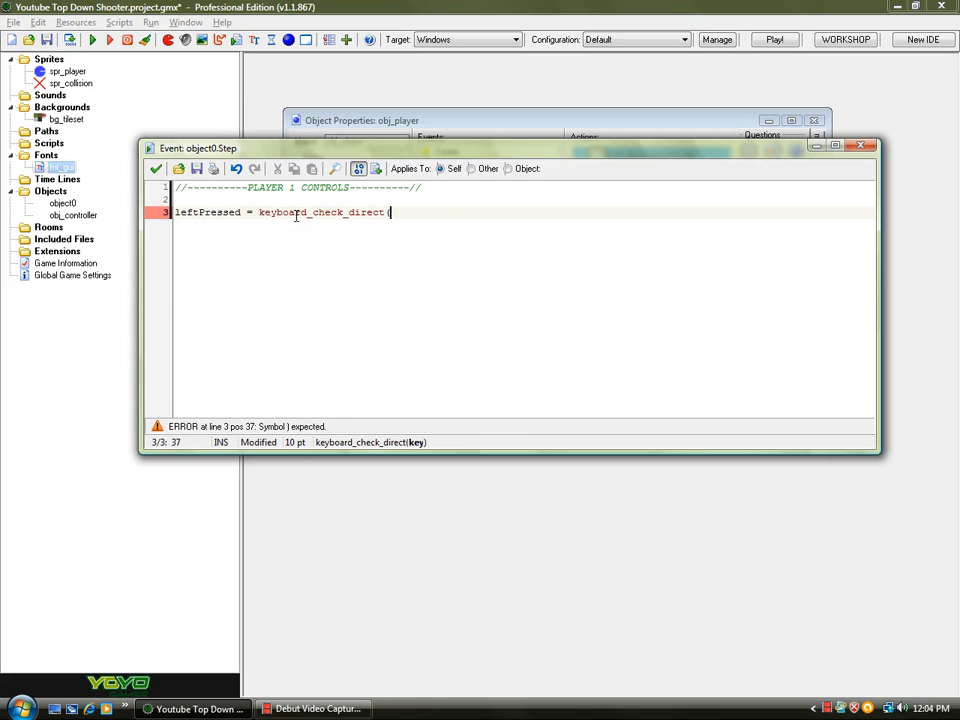
{"action": "type", "text": "vk"}
{"action": "key", "text": "BackSpace"}
{"action": "type", "text": "ord('A'));"}
{"action": "key", "text": "Return"}
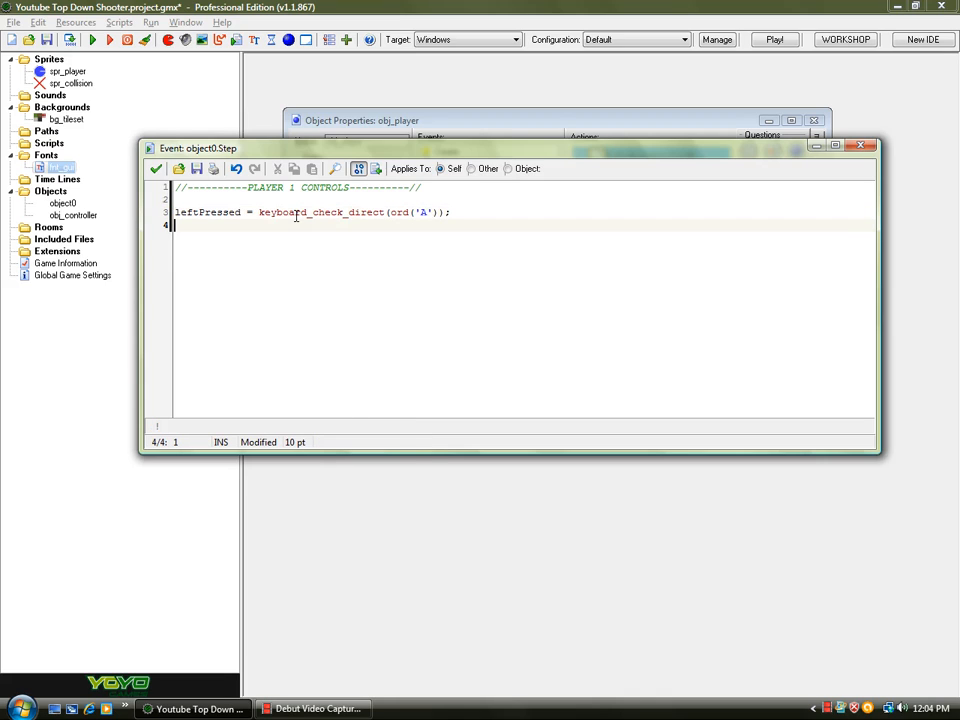
- Duplicate the leftPressed line three times below it
{"action": "left_click_drag", "start_coordinate": [470, 212], "coordinate": [122, 214]}
{"action": "key", "text": "ctrl+c"}
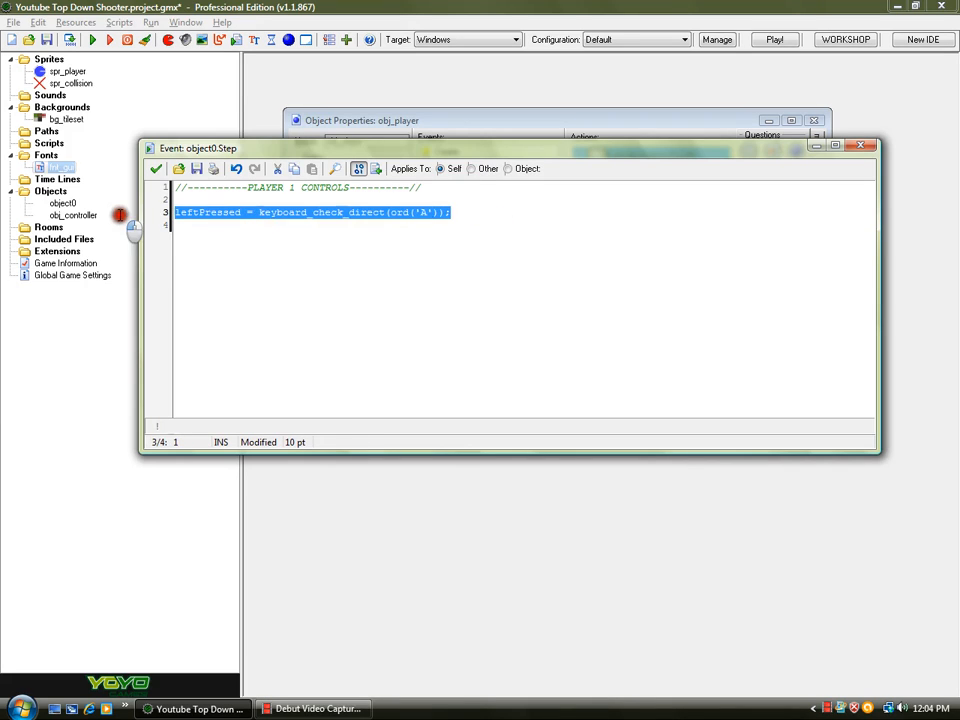
{"action": "left_click", "coordinate": [491, 220]}
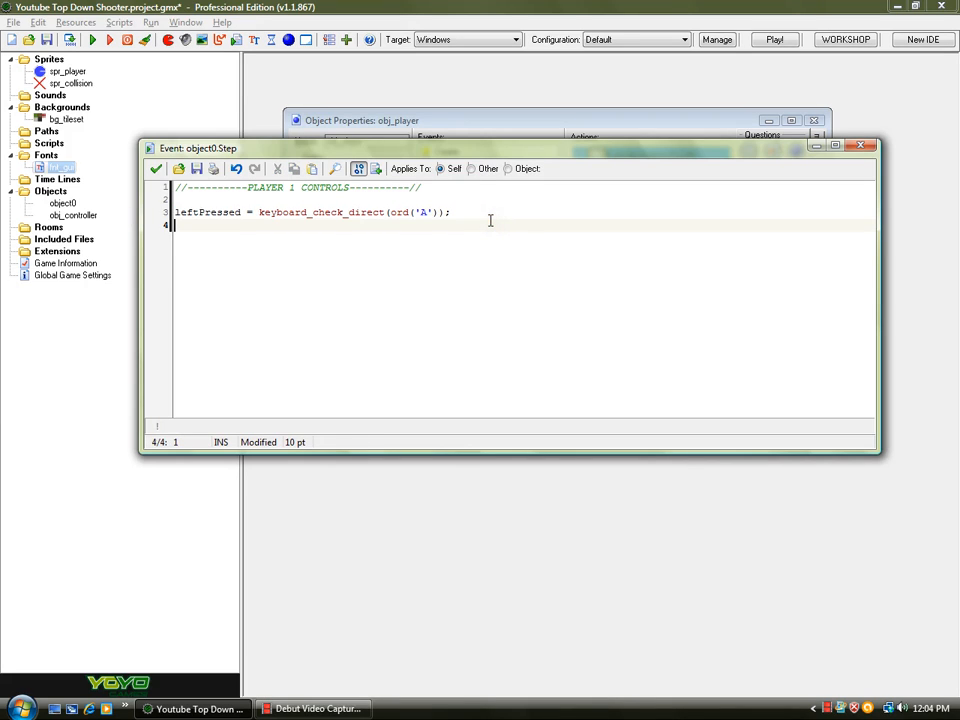
{"action": "key", "text": "ctrl+v"}
{"action": "key", "text": "Return"}
{"action": "key", "text": "ctrl+v"}
{"action": "key", "text": "Return"}
{"action": "key", "text": "ctrl+v"}
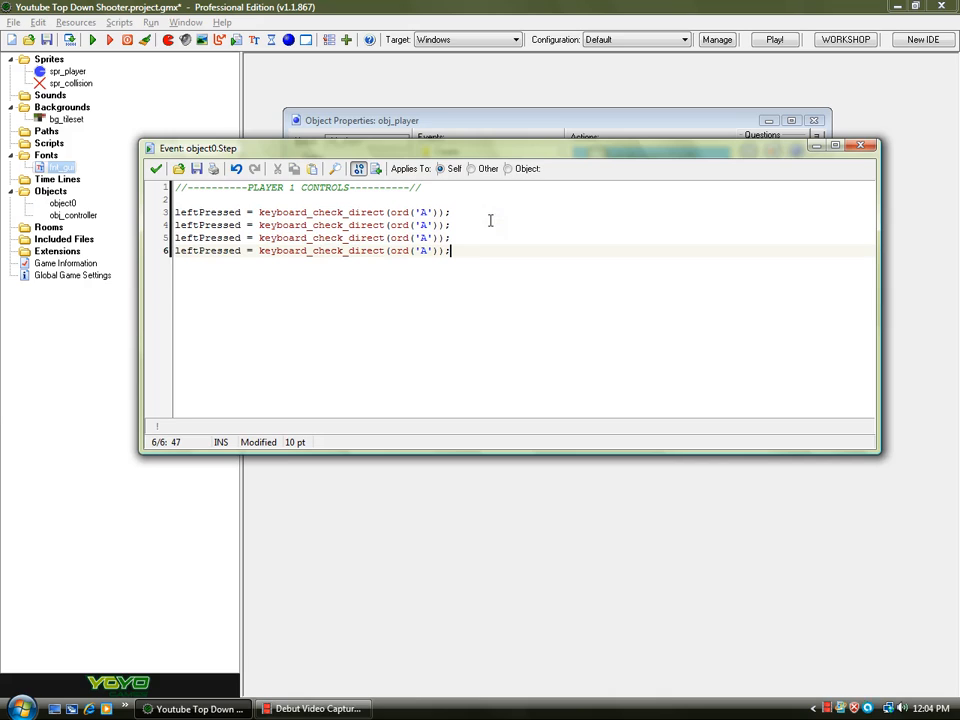
- Change the second copy to RightPressed checking the 'D' key
{"action": "left_click_drag", "start_coordinate": [199, 224], "coordinate": [168, 226]}
{"action": "type", "text": "Right"}
{"action": "left_click", "coordinate": [435, 225]}
{"action": "key", "text": "BackSpace"}
{"action": "type", "text": "D"}
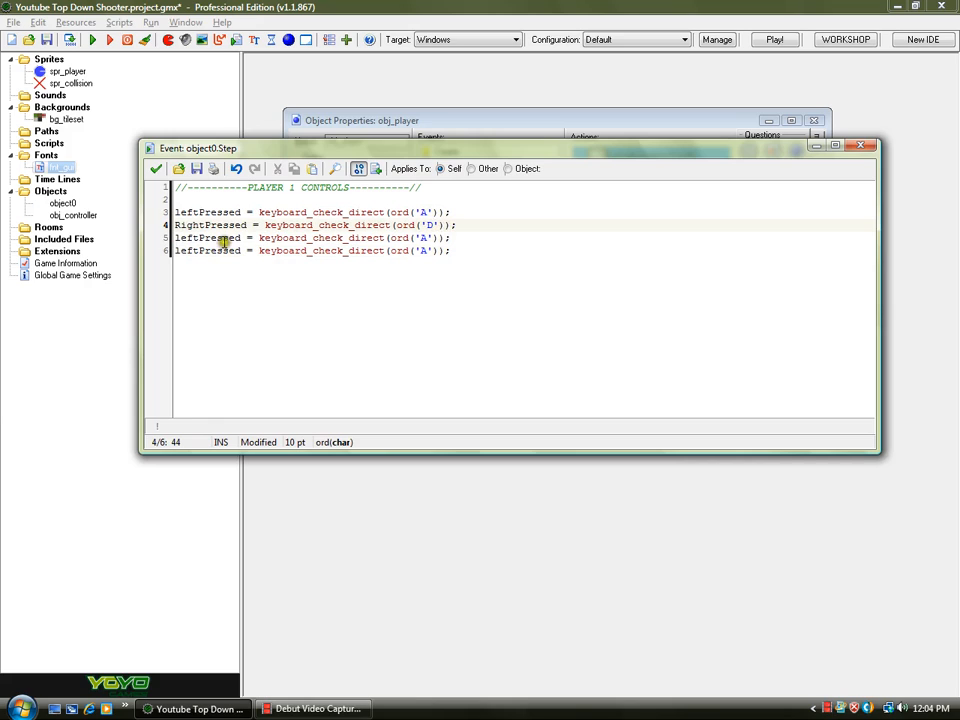
- Change the third copy to upPressed checking the 'W' key
{"action": "left_click_drag", "start_coordinate": [199, 238], "coordinate": [143, 241]}
{"action": "type", "text": "up"}
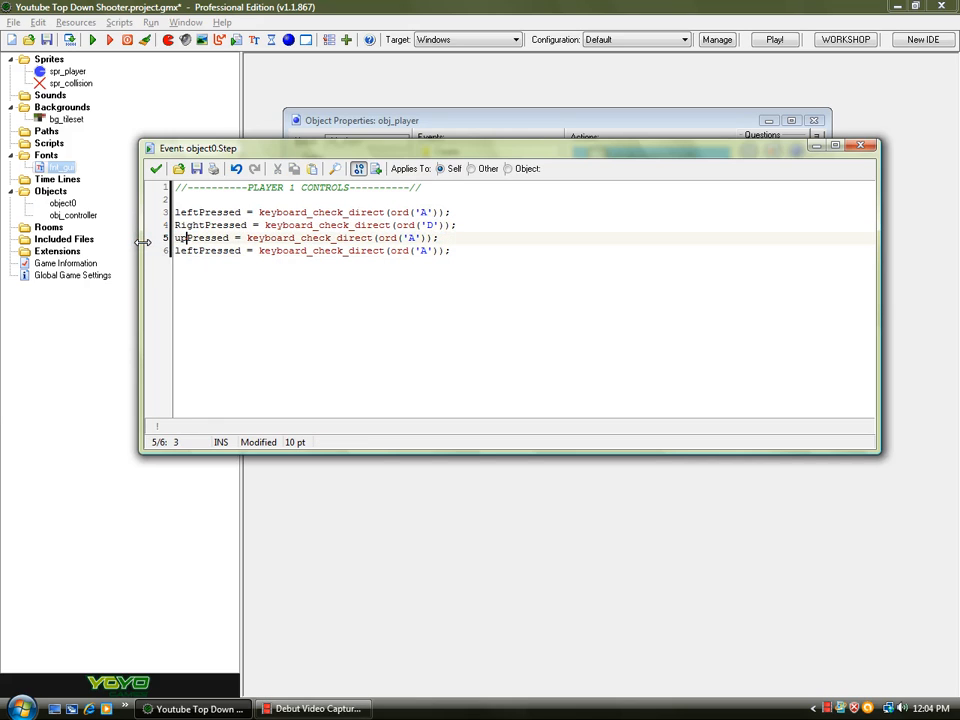
{"action": "left_click", "coordinate": [417, 238]}
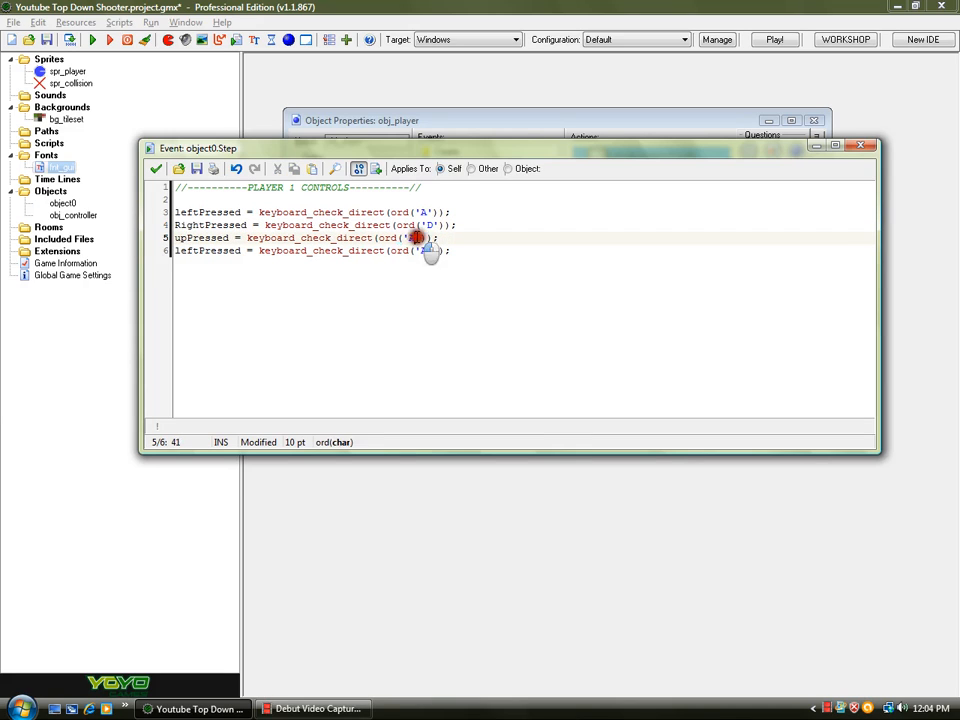
{"action": "type", "text": "W"}
{"action": "key", "text": "BackSpace"}
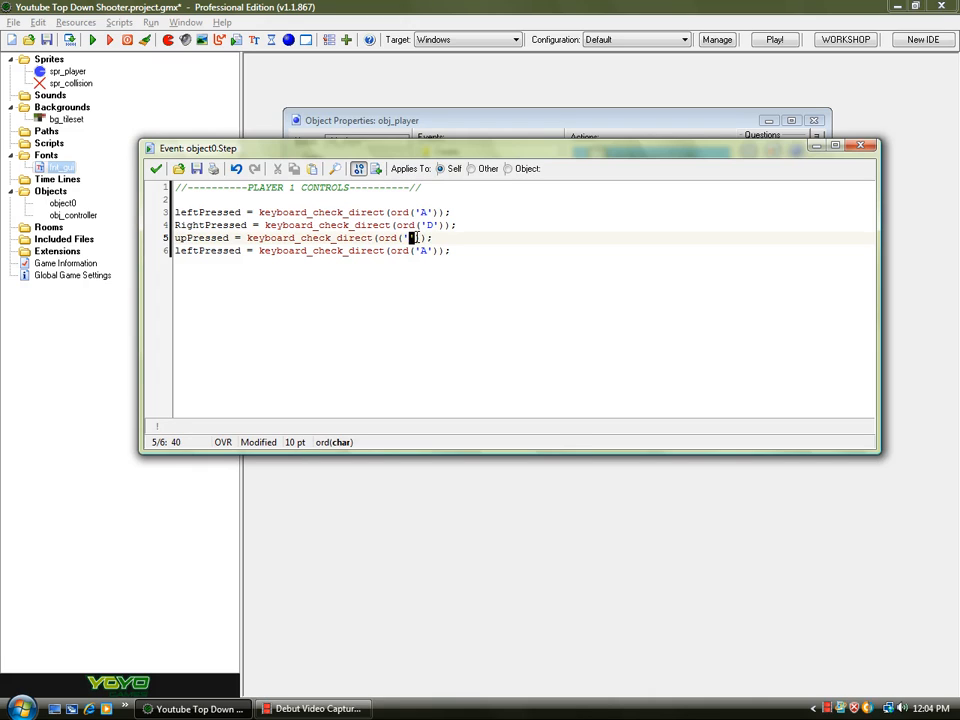
{"action": "type", "text": "W"}
- Change the fourth copy to downPressed checking the 'S' key
{"action": "left_click", "coordinate": [198, 251]}
{"action": "left_click_drag", "start_coordinate": [198, 251], "coordinate": [116, 250]}
{"action": "type", "text": "down"}
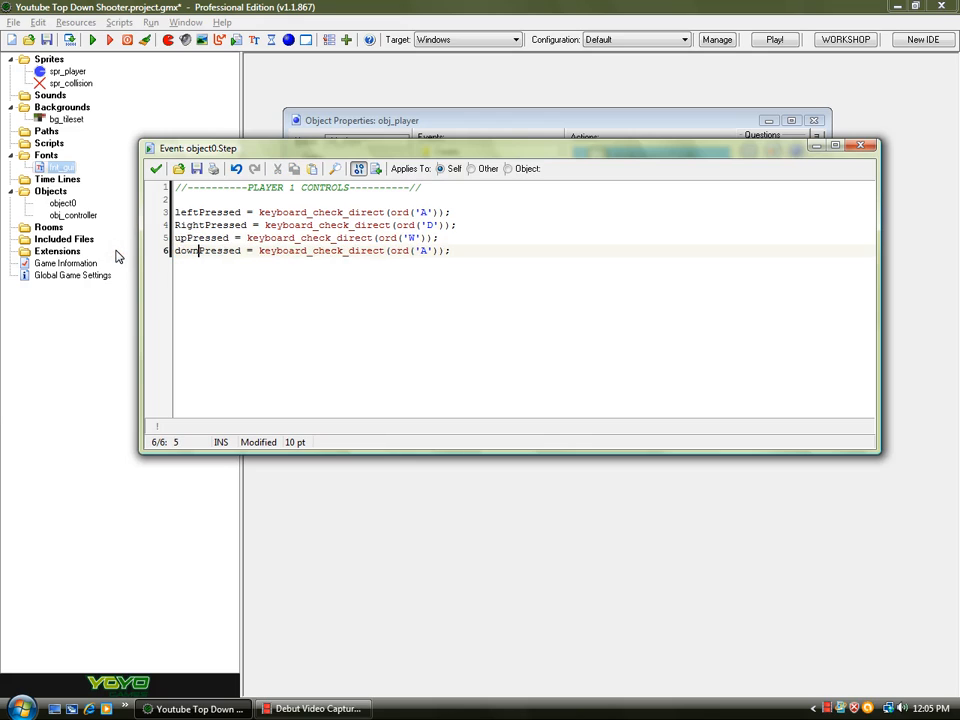
{"action": "double_click", "coordinate": [423, 250]}
{"action": "type", "text": "S"}
- Below a blank line, write mouseL_p = mouse_check_button_pressed(mb_left);
{"action": "left_click_drag", "start_coordinate": [494, 255], "coordinate": [148, 222]}
{"action": "left_click", "coordinate": [547, 255]}
{"action": "key", "text": "Return"}
{"action": "key", "text": "Return"}
{"action": "type", "text": "mouseL"}
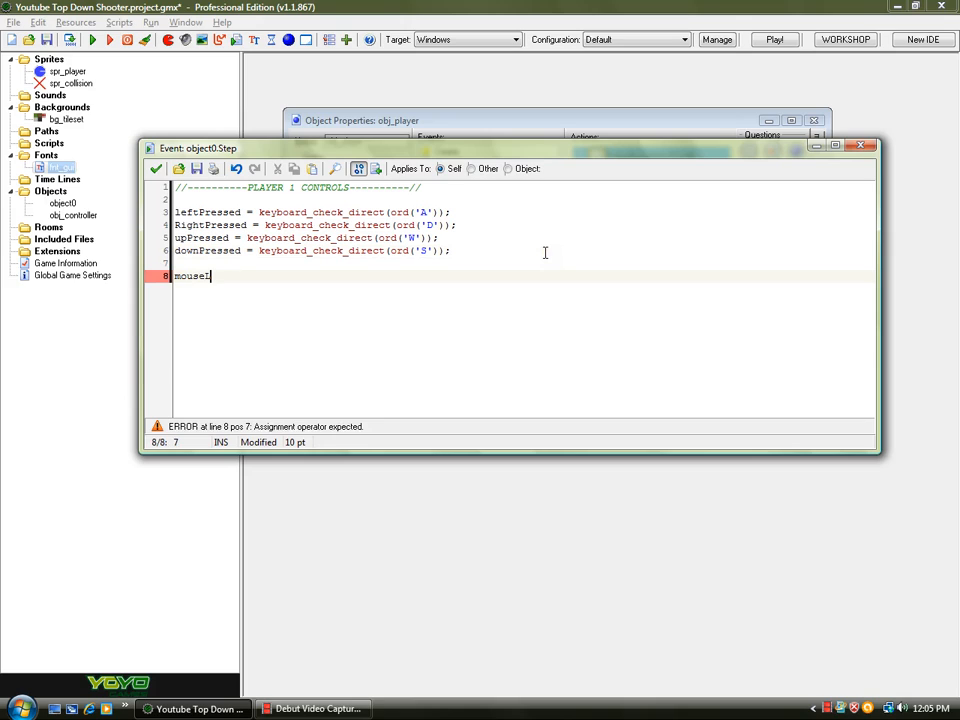
{"action": "type", "text": " = keyboard_"}
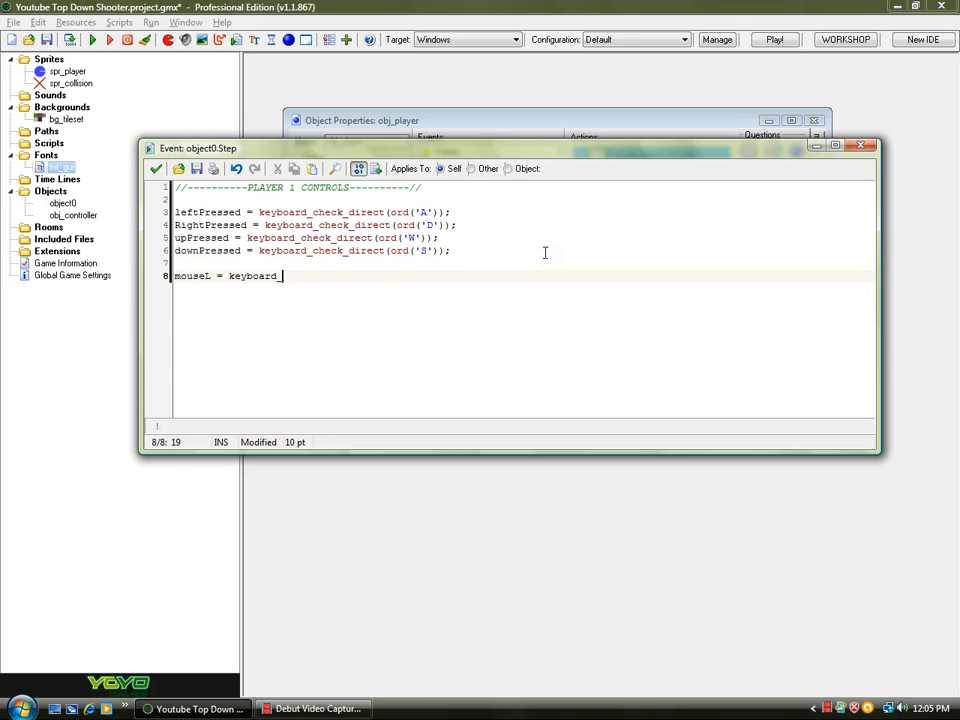
{"action": "key", "text": "BackSpace"}
{"action": "key", "text": "BackSpace"}
{"action": "key", "text": "BackSpace"}
{"action": "key", "text": "BackSpace"}
{"action": "key", "text": "BackSpace"}
{"action": "key", "text": "BackSpace"}
{"action": "key", "text": "BackSpace"}
{"action": "key", "text": "BackSpace"}
{"action": "key", "text": "BackSpace"}
{"action": "key", "text": "BackSpace"}
{"action": "key", "text": "BackSpace"}
{"action": "key", "text": "BackSpace"}
{"action": "type", "text": "_Up"}
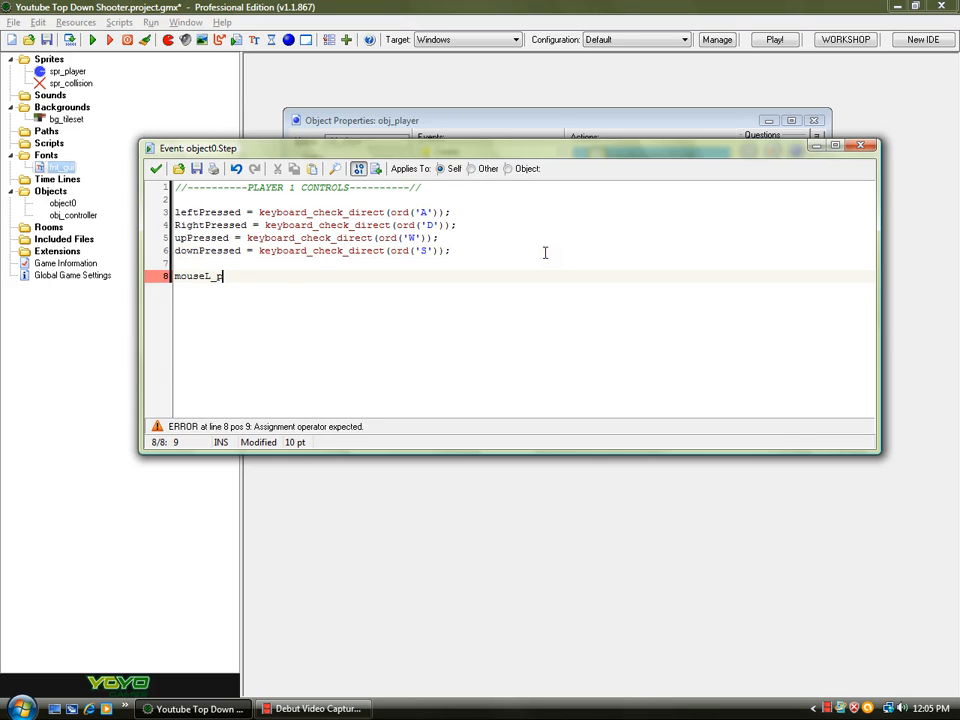
{"action": "type", "text": " = keyboar"}
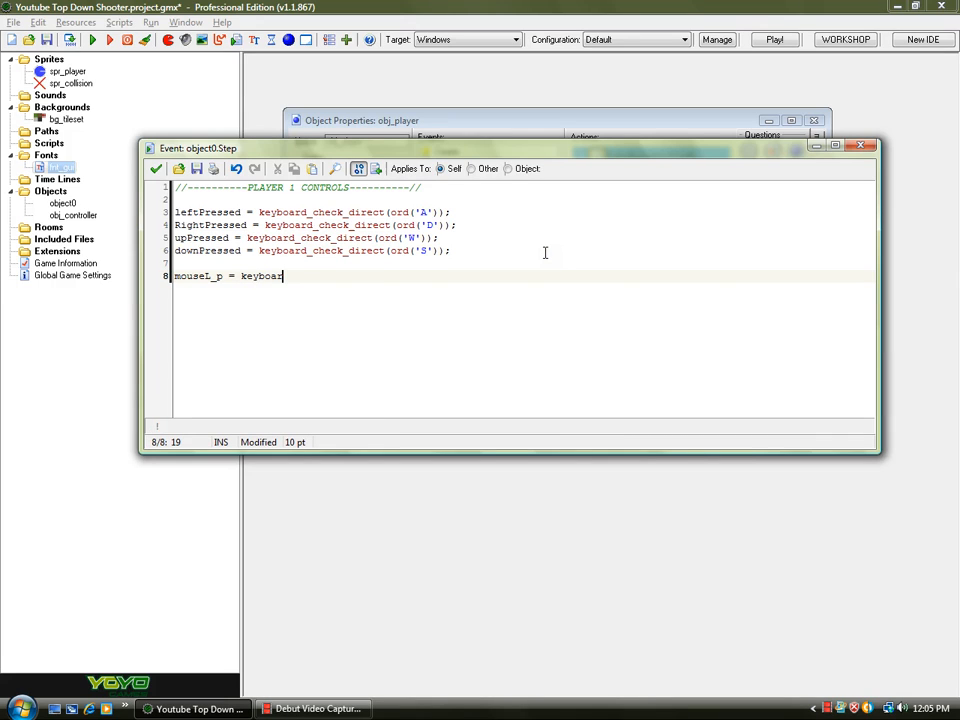
{"action": "type", "text": "d"}
{"action": "left_click", "coordinate": [209, 276]}
{"action": "left_click", "coordinate": [213, 276]}
{"action": "left_click", "coordinate": [316, 277]}
{"action": "key", "text": "BackSpace"}
{"action": "key", "text": "BackSpace"}
{"action": "key", "text": "BackSpace"}
{"action": "key", "text": "BackSpace"}
{"action": "key", "text": "BackSpace"}
{"action": "key", "text": "BackSpace"}
{"action": "key", "text": "BackSpace"}
{"action": "key", "text": "BackSpace"}
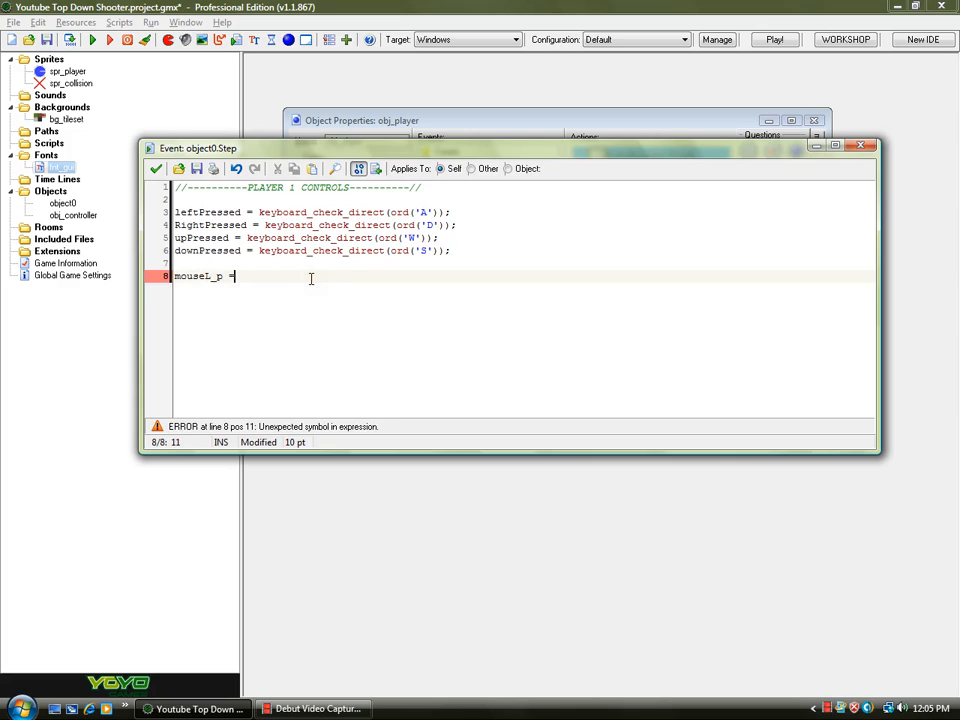
{"action": "type", "text": "mouse_chec"}
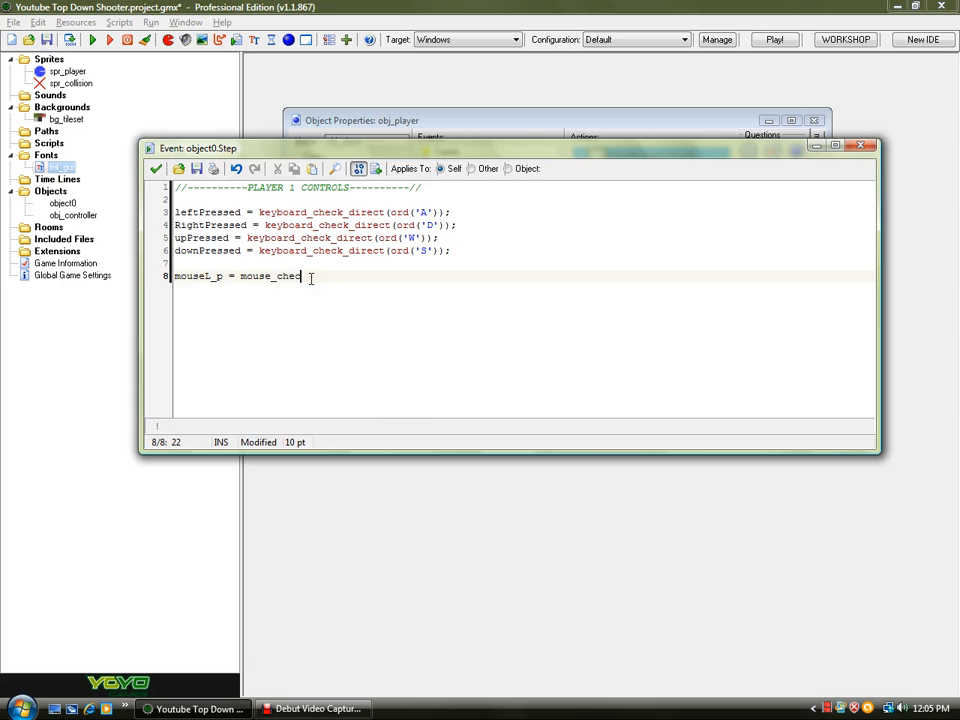
{"action": "type", "text": "k_button_"}
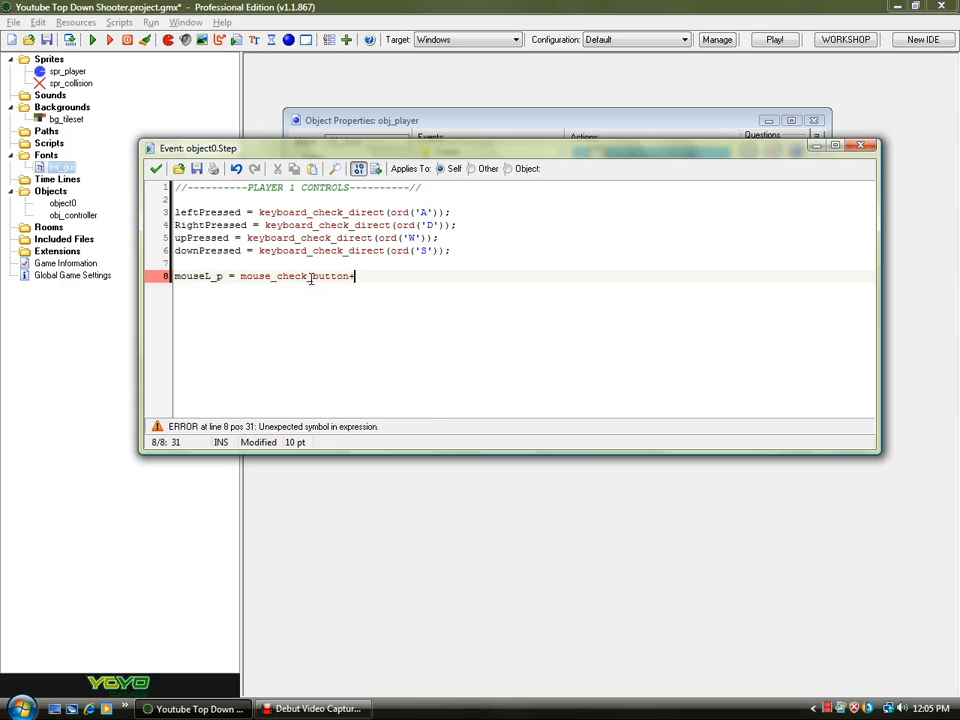
{"action": "type", "text": "pprese"}
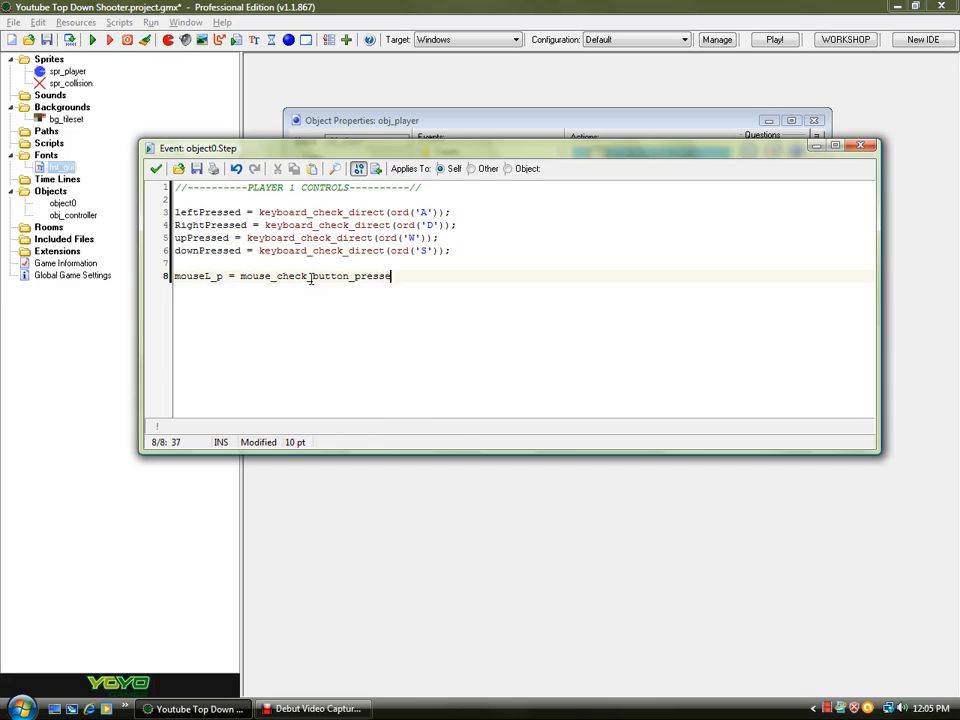
{"action": "type", "text": "d(mb_lef"}
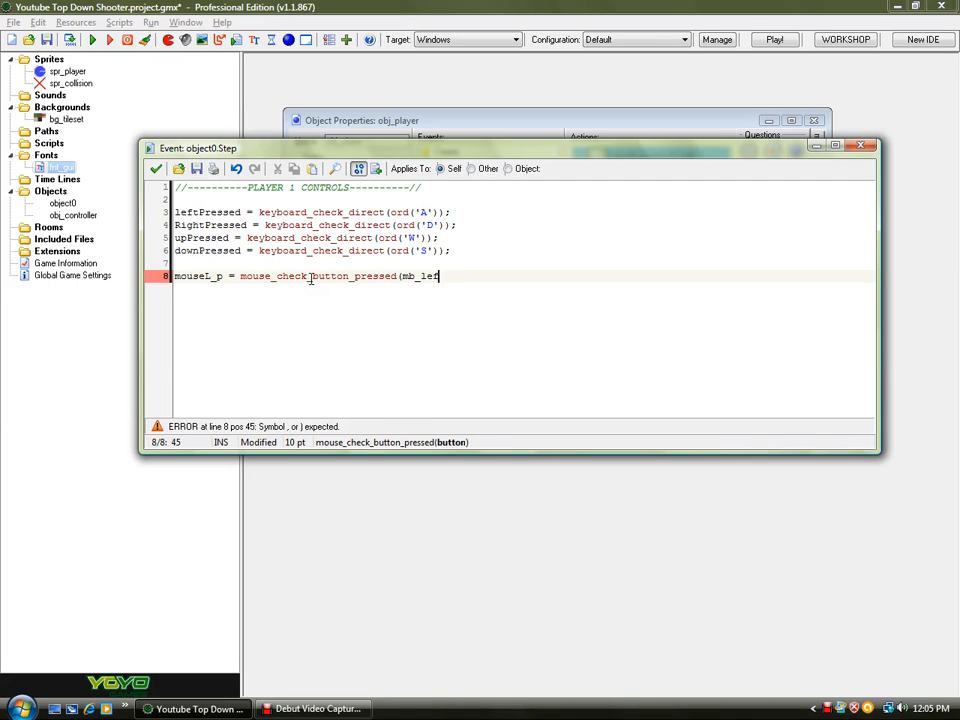
{"action": "type", "text": "t);"}
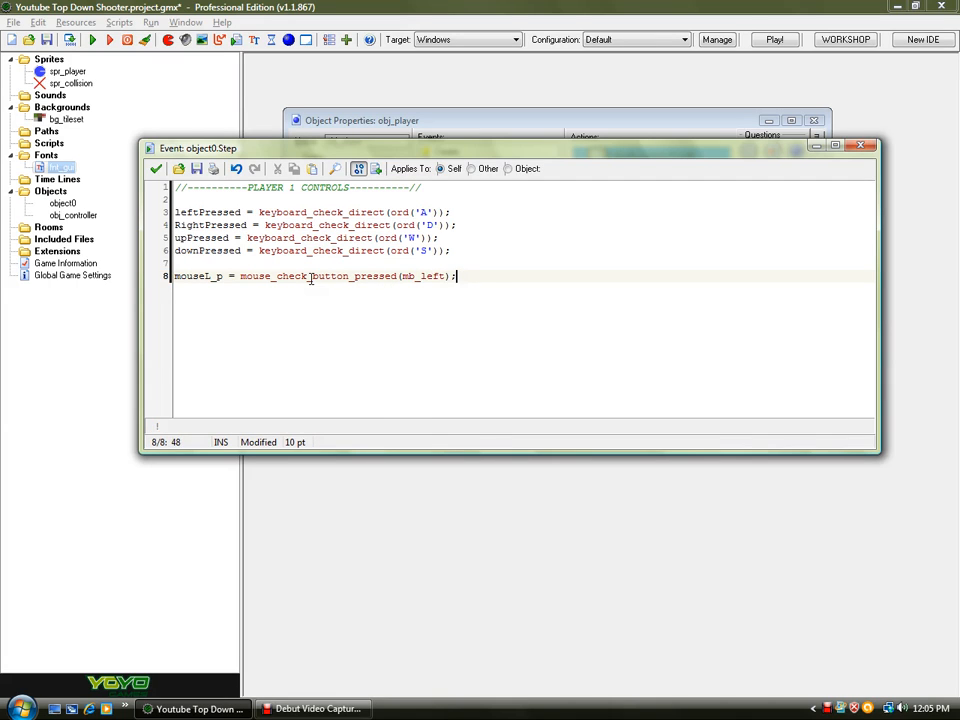
- Duplicate the mouseL_p line three times below it
{"action": "left_click_drag", "start_coordinate": [470, 276], "coordinate": [166, 276]}
{"action": "key", "text": "ctrl+c"}
{"action": "left_click", "coordinate": [484, 277]}
{"action": "key", "text": "Return"}
{"action": "key", "text": "ctrl+v"}
{"action": "key", "text": "Return"}
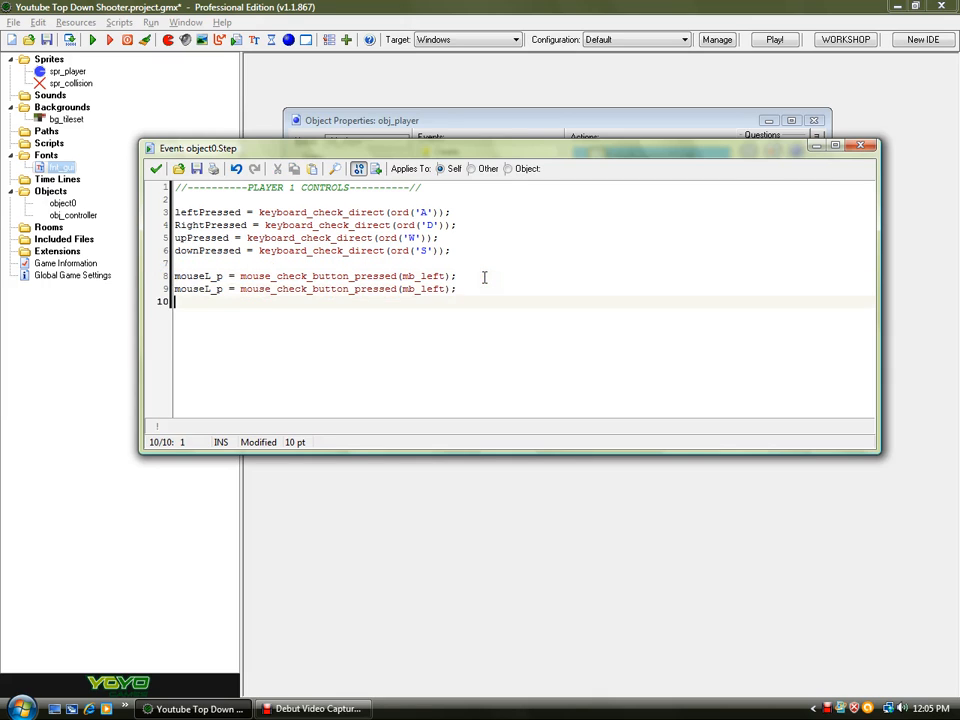
{"action": "key", "text": "ctrl+v"}
{"action": "key", "text": "Return"}
{"action": "key", "text": "ctrl+v"}
- Rename the three copies to mouseL_r, mouseR_p and mouseR_r
{"action": "left_click", "coordinate": [221, 289]}
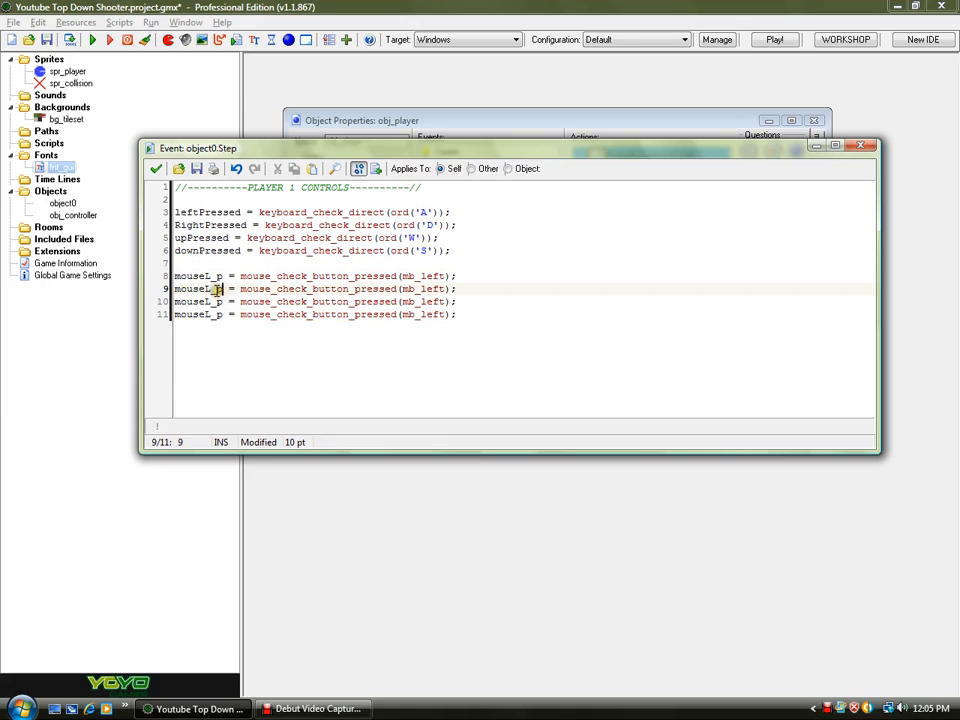
{"action": "key", "text": "BackSpace"}
{"action": "type", "text": "r"}
{"action": "left_click", "coordinate": [222, 301]}
{"action": "left_click", "coordinate": [213, 301]}
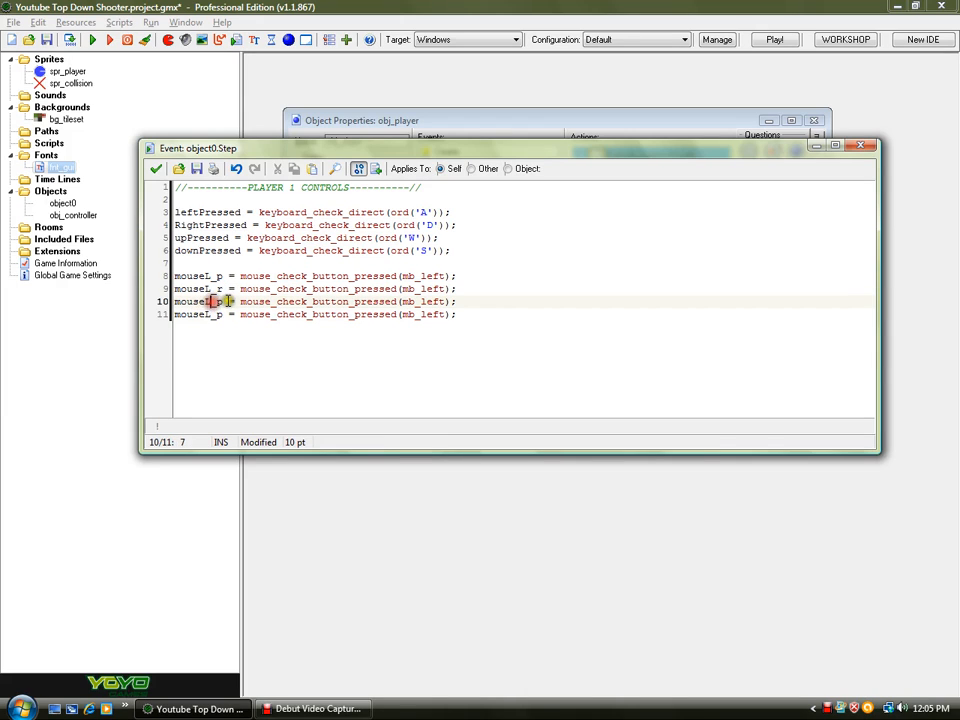
{"action": "key", "text": "BackSpace"}
{"action": "type", "text": "R"}
{"action": "left_click", "coordinate": [213, 314]}
{"action": "key", "text": "BackSpace"}
{"action": "type", "text": "R"}
{"action": "left_click", "coordinate": [228, 314]}
{"action": "key", "text": "BackSpace"}
{"action": "type", "text": "r"}
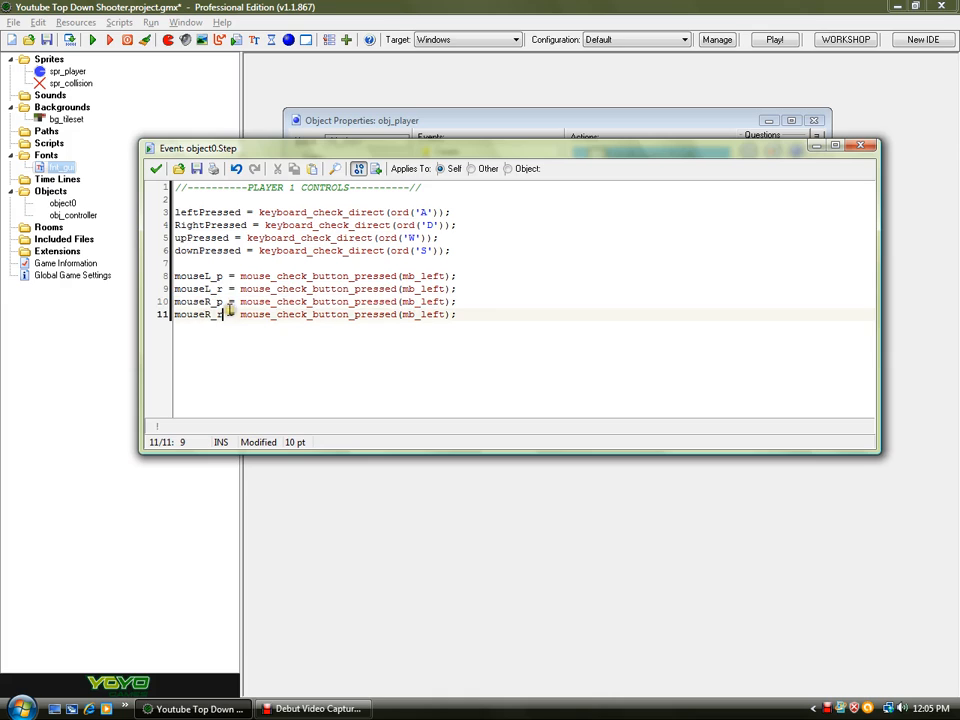
- Duplicate the mouseL_r line and turn the copy into mouseL_h = mouse_check_button(mb_left);
{"action": "left_click_drag", "start_coordinate": [489, 290], "coordinate": [146, 302]}
{"action": "left_click", "coordinate": [433, 289]}
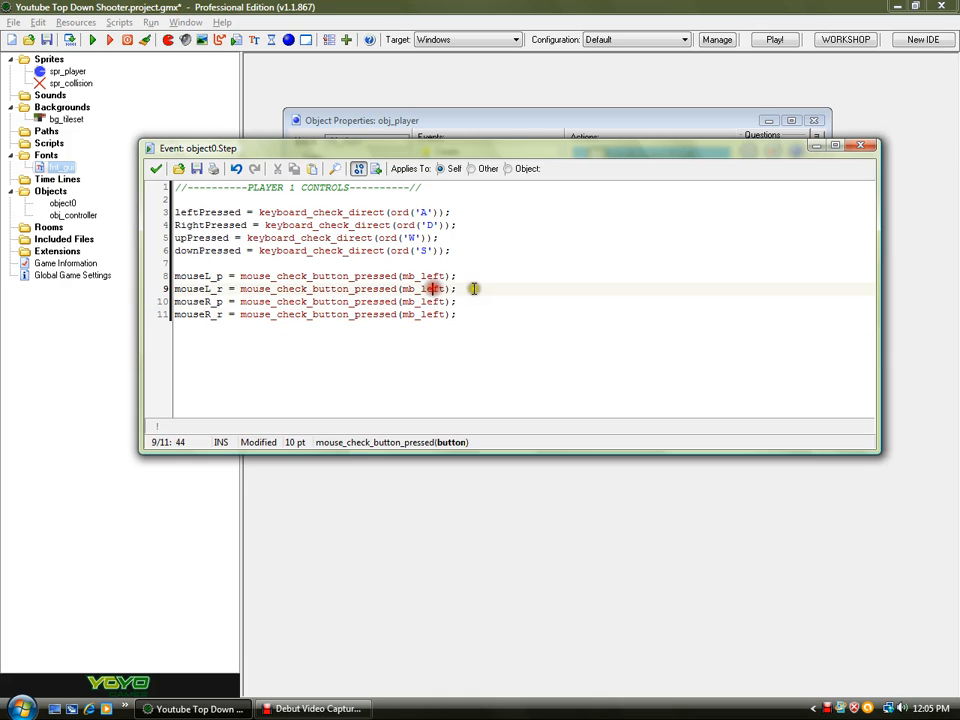
{"action": "left_click_drag", "start_coordinate": [474, 289], "coordinate": [215, 292]}
{"action": "left_click", "coordinate": [477, 292]}
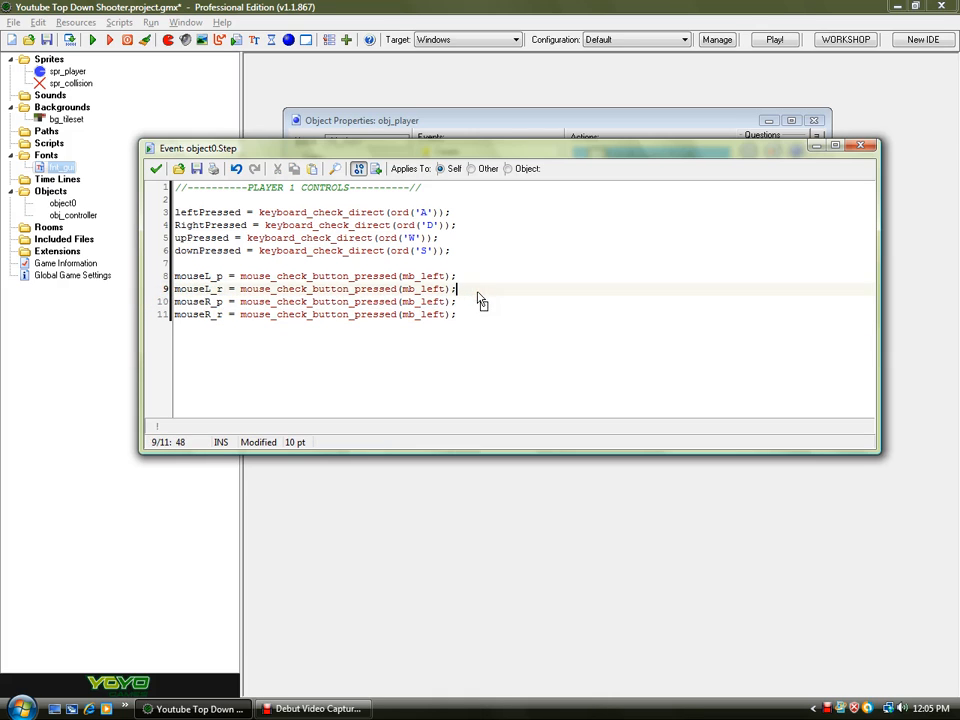
{"action": "key", "text": "ctrl+d"}
{"action": "left_click", "coordinate": [221, 301]}
{"action": "key", "text": "BackSpace"}
{"action": "type", "text": "h"}
{"action": "left_click_drag", "start_coordinate": [400, 302], "coordinate": [350, 303]}
{"action": "key", "text": "BackSpace"}
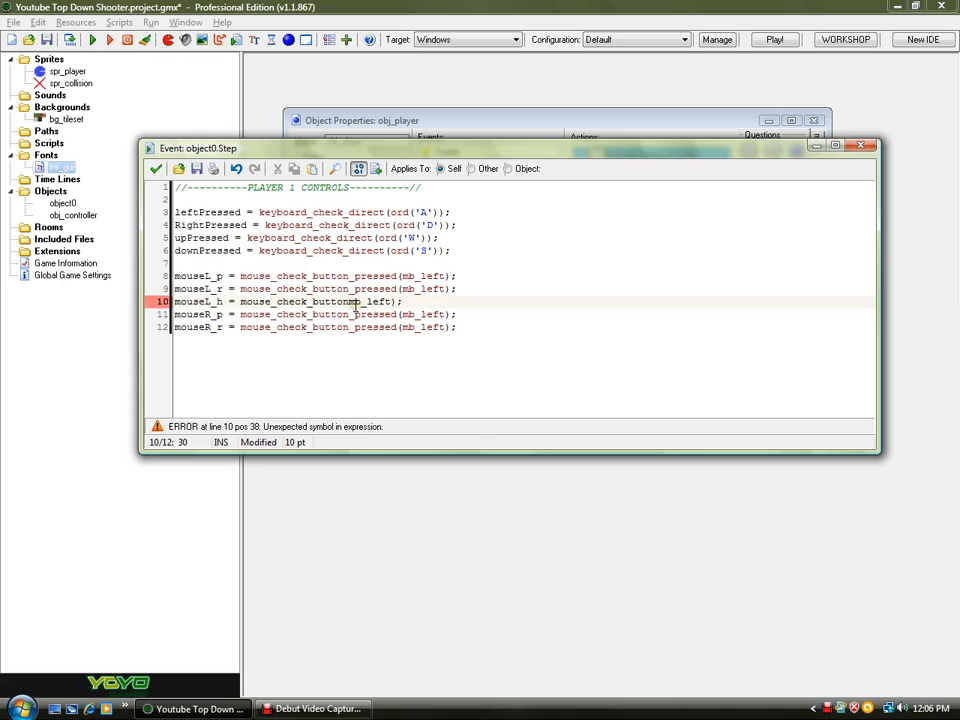
{"action": "type", "text": "("}
- Copy the mouseL_h line to the end of the mouse block and change it to mouseR_h = mouse_check_button(mb_right);
{"action": "left_click_drag", "start_coordinate": [413, 303], "coordinate": [92, 304]}
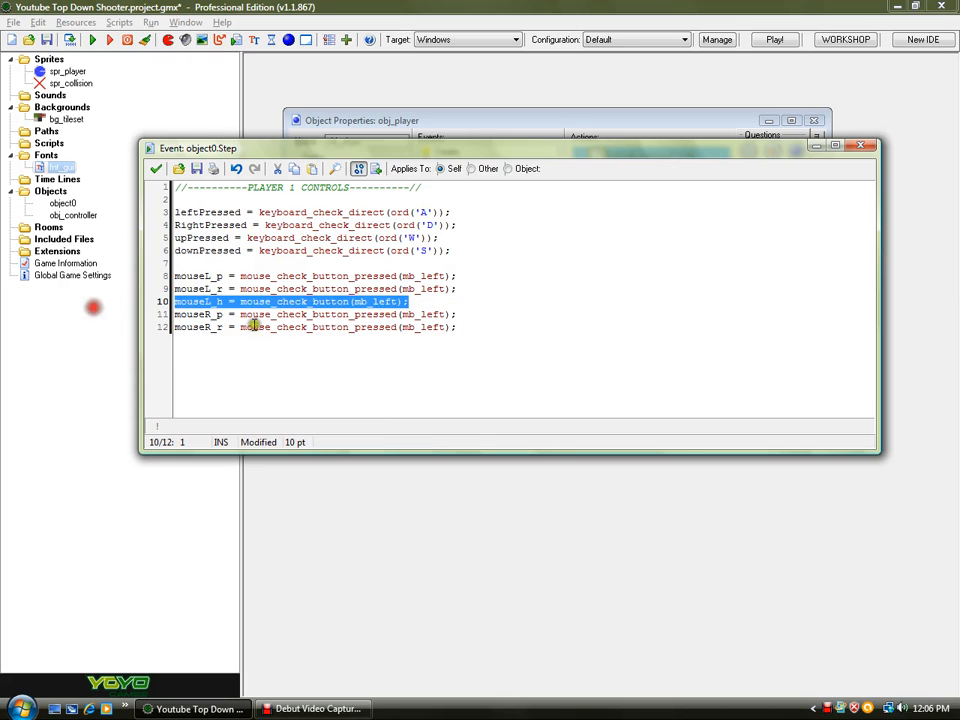
{"action": "left_click", "coordinate": [544, 330]}
{"action": "key", "text": "Return"}
{"action": "key", "text": "ctrl+v"}
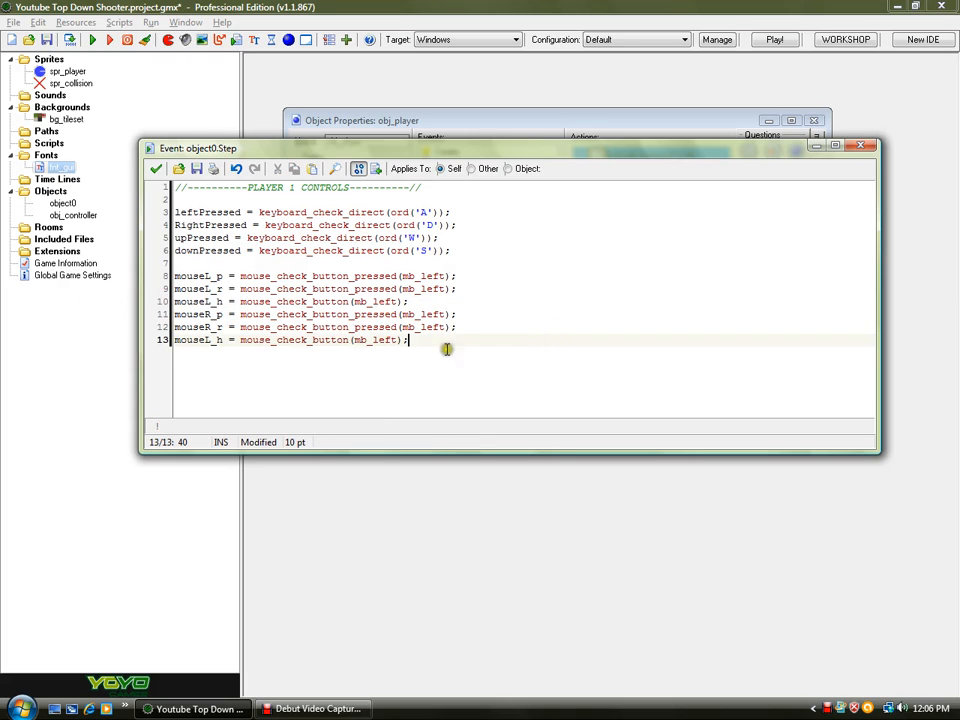
{"action": "left_click", "coordinate": [222, 340]}
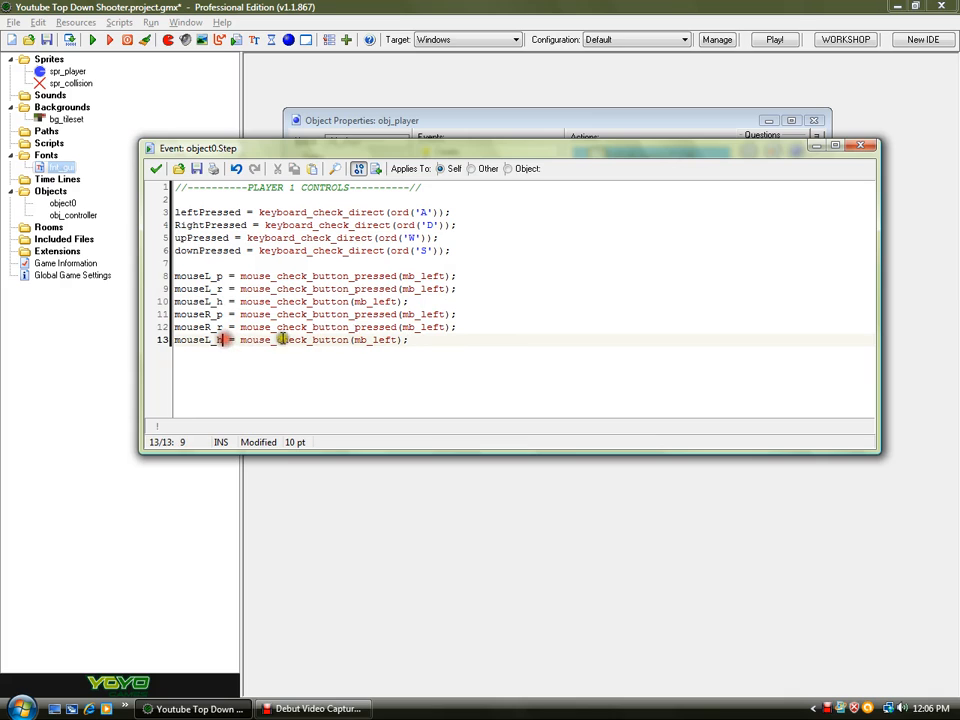
{"action": "left_click_drag", "start_coordinate": [397, 340], "coordinate": [374, 341]}
{"action": "type", "text": "right"}
{"action": "left_click", "coordinate": [205, 340]}
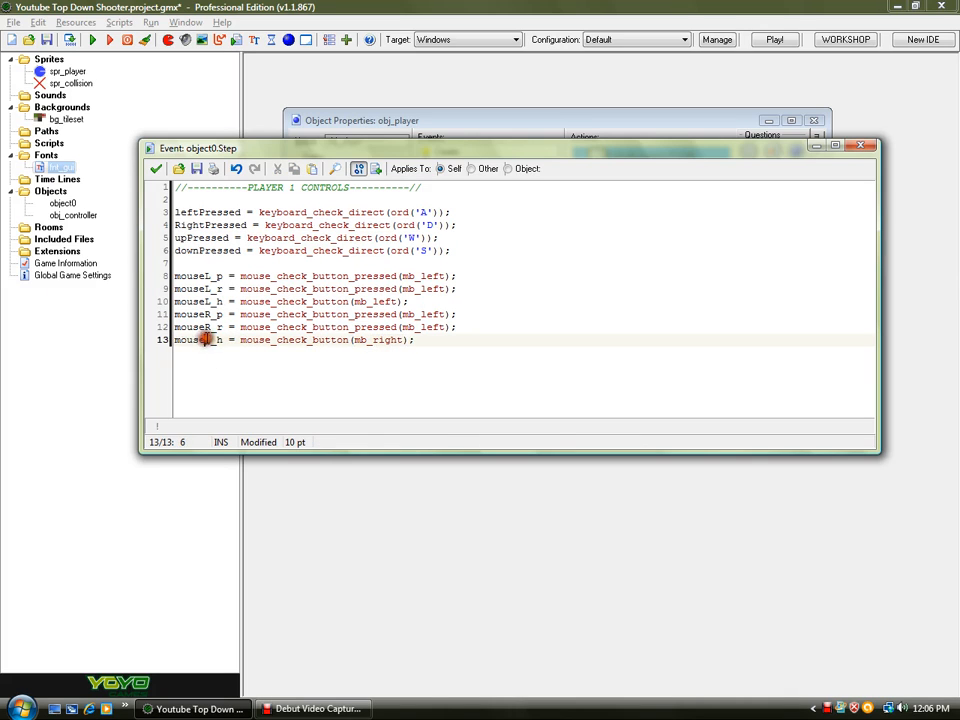
{"action": "left_click", "coordinate": [448, 338]}
{"action": "key", "text": "Return"}
{"action": "key", "text": "Return"}
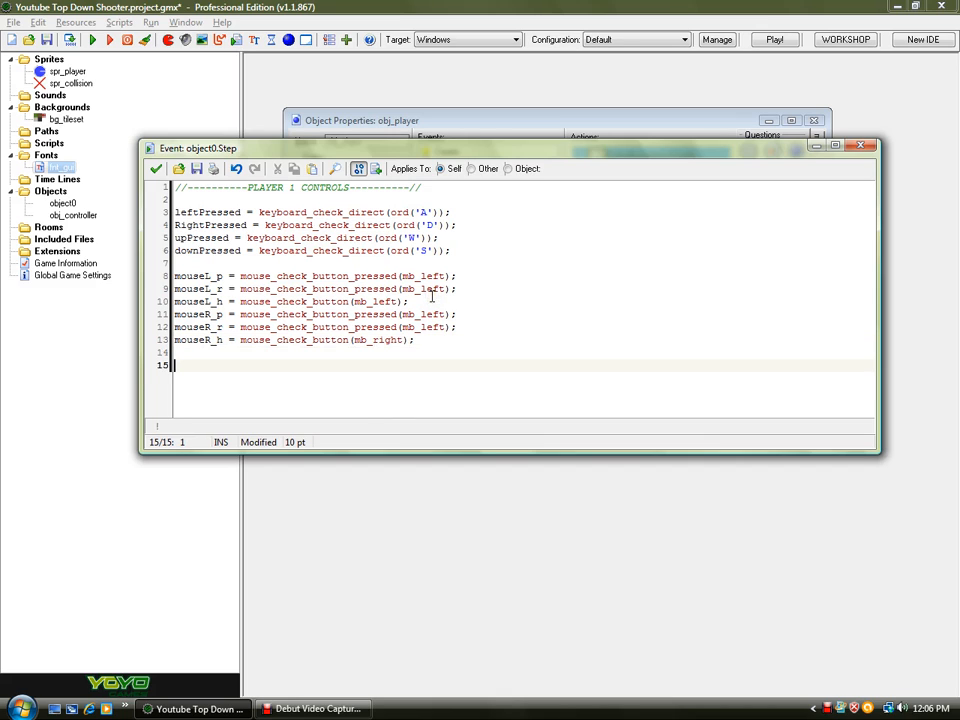
- Below a blank line, write direction = point_direction(x, y, mouse_x, mouse_y);
{"action": "type", "text": "dire"}
{"action": "key", "text": "BackSpace"}
{"action": "key", "text": "BackSpace"}
{"action": "key", "text": "BackSpace"}
{"action": "type", "text": "tion = point_direction"}
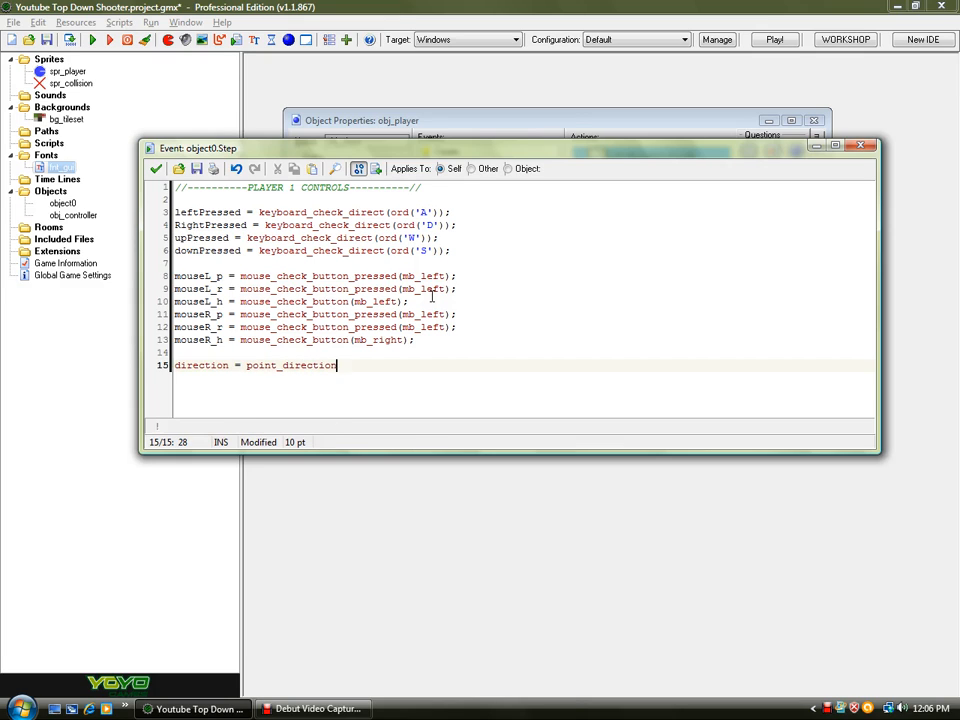
{"action": "type", "text": "(x, y, mouse_x, mous"}
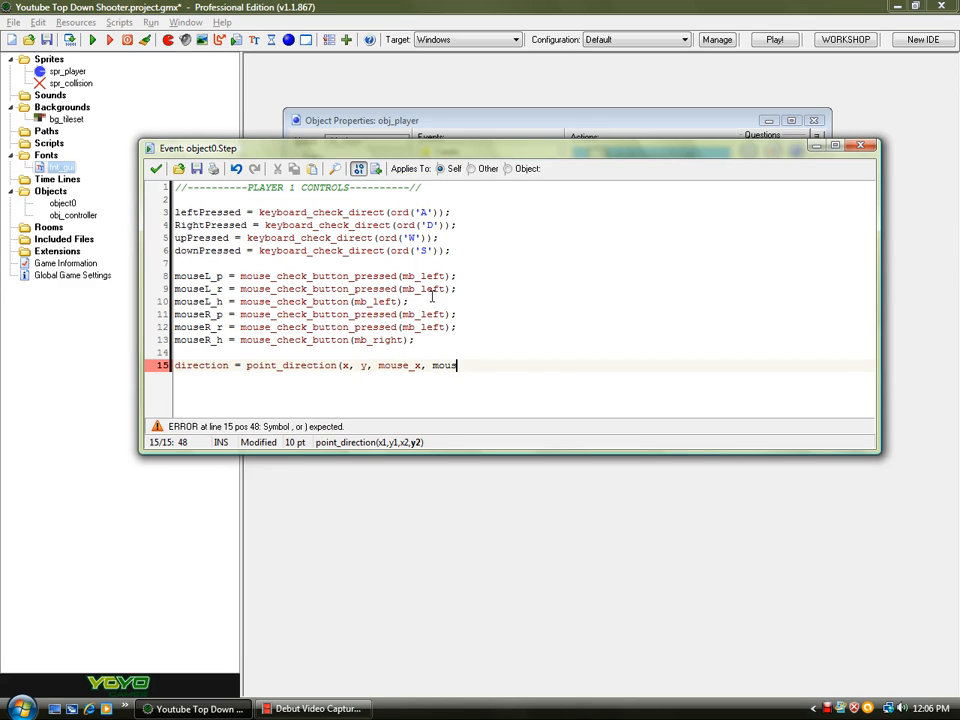
{"action": "type", "text": "e_y);"}
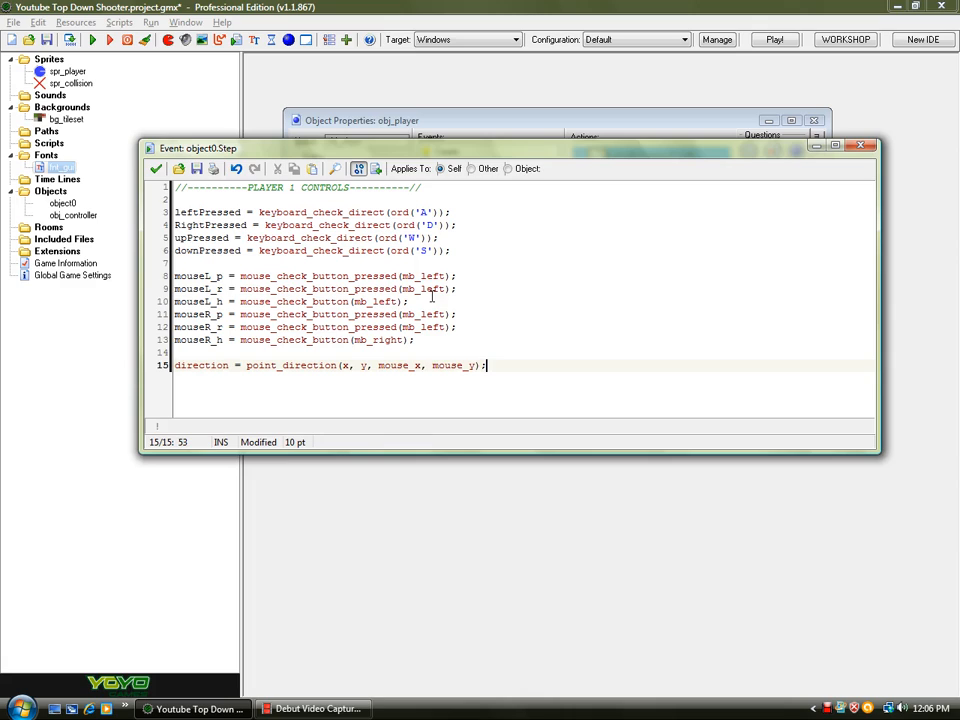
{"action": "key", "text": "Return"}
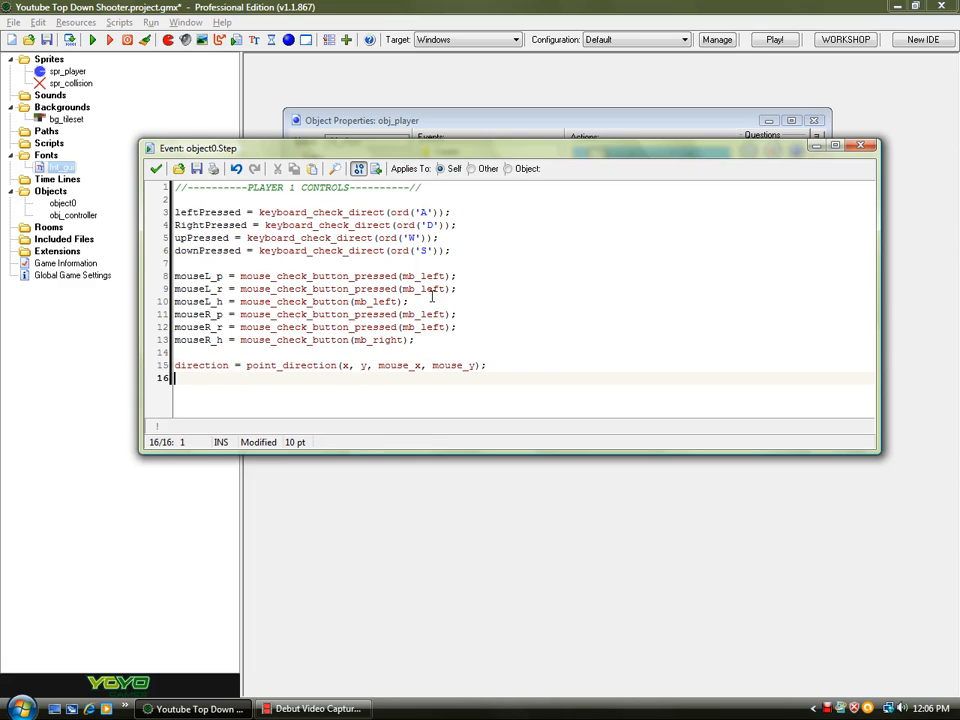
- Add the line image_angle = direction; beneath the direction line
{"action": "type", "text": "image_amgl"}
{"action": "key", "text": "BackSpace"}
{"action": "key", "text": "BackSpace"}
{"action": "key", "text": "BackSpace"}
{"action": "type", "text": "ngle"}
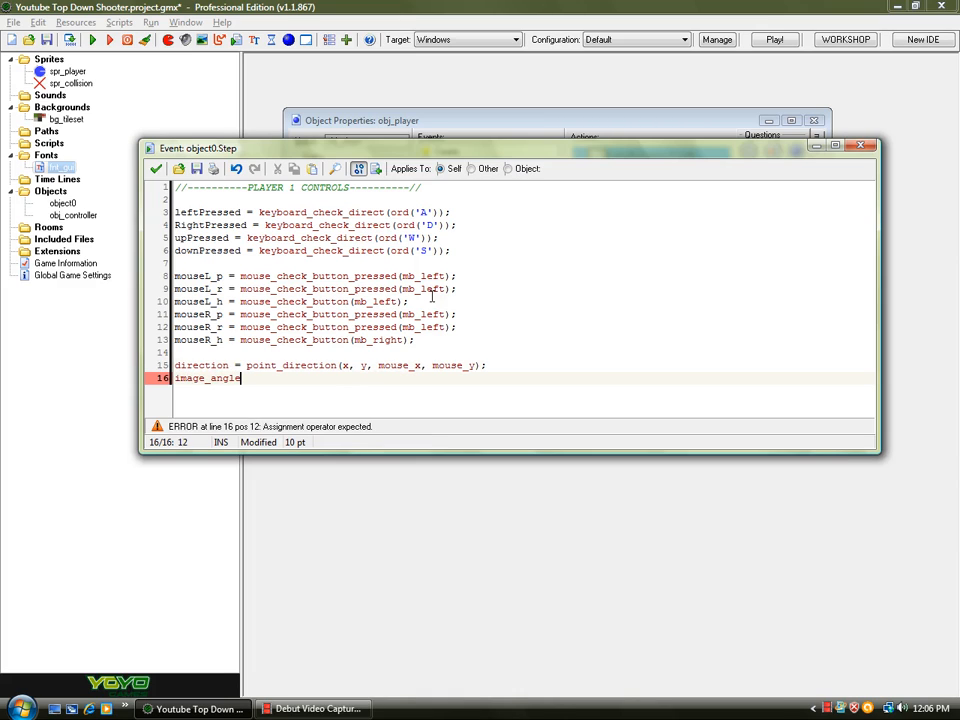
{"action": "type", "text": " = direction;"}
{"action": "key", "text": "Return"}
{"action": "key", "text": "Return"}
{"action": "left_click", "coordinate": [223, 713]}
{"action": "left_click", "coordinate": [200, 708]}
{"action": "left_click", "coordinate": [315, 708]}
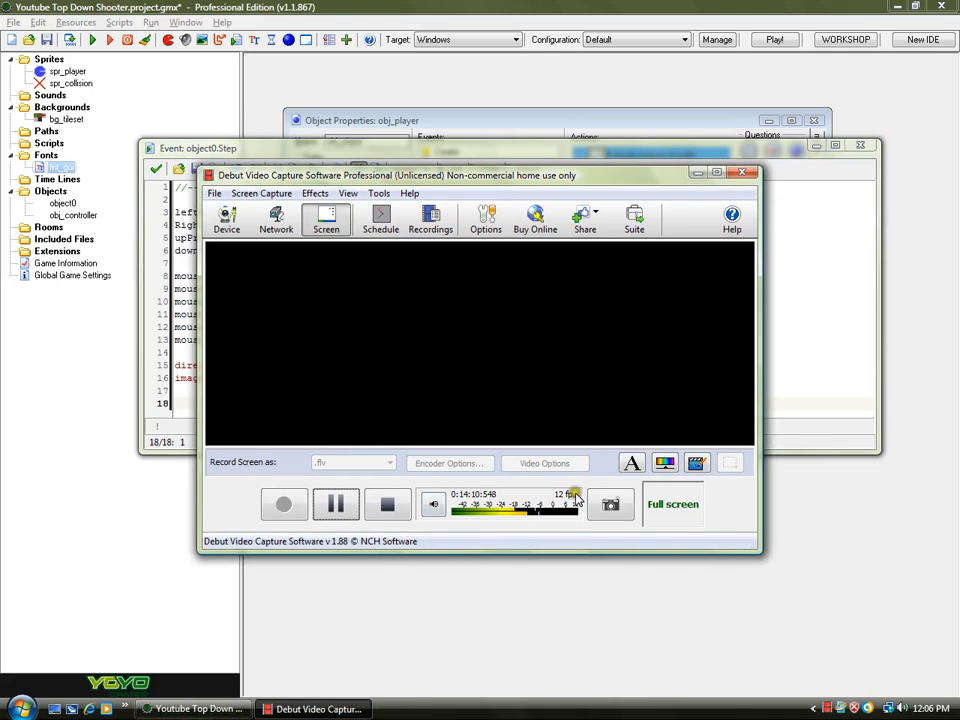
{"action": "left_click", "coordinate": [797, 326]}
{"action": "left_click", "coordinate": [527, 406]}
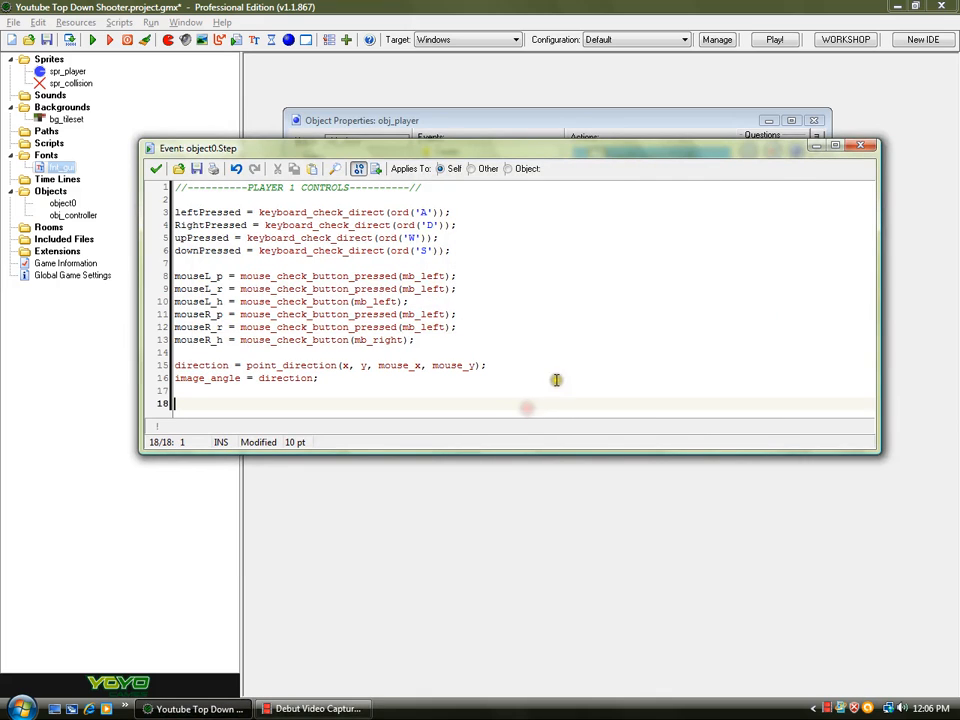
- Add an if (upPressed) block that sets speed = 1.5;
{"action": "key", "text": "BackSpace"}
{"action": "key", "text": "BackSpace"}
{"action": "key", "text": "Return"}
{"action": "key", "text": "Return"}
{"action": "type", "text": "if ("}
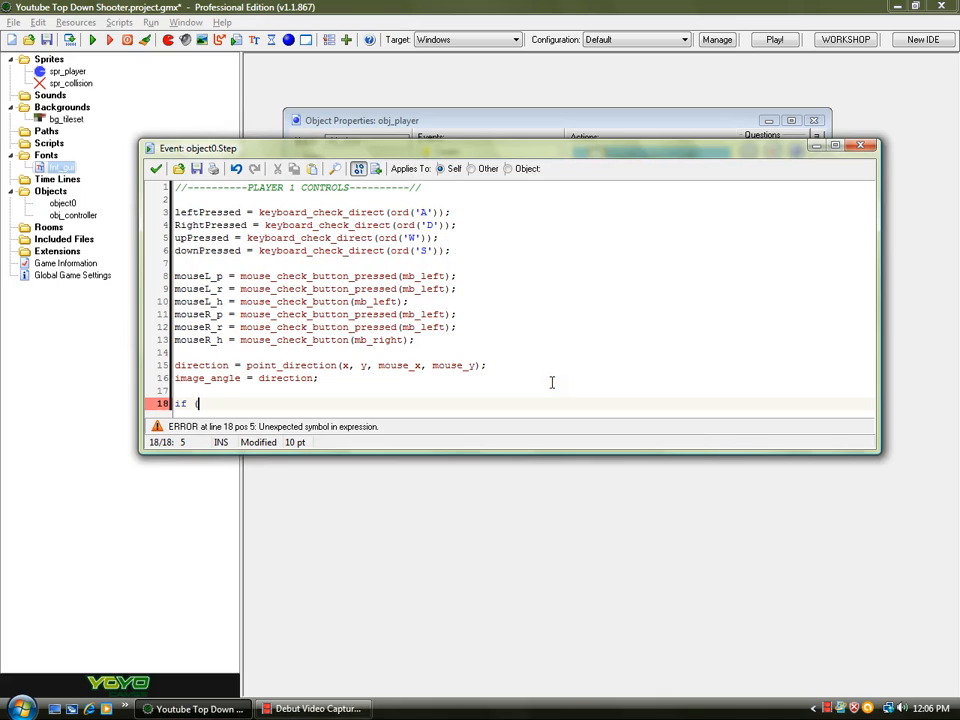
{"action": "type", "text": "lef"}
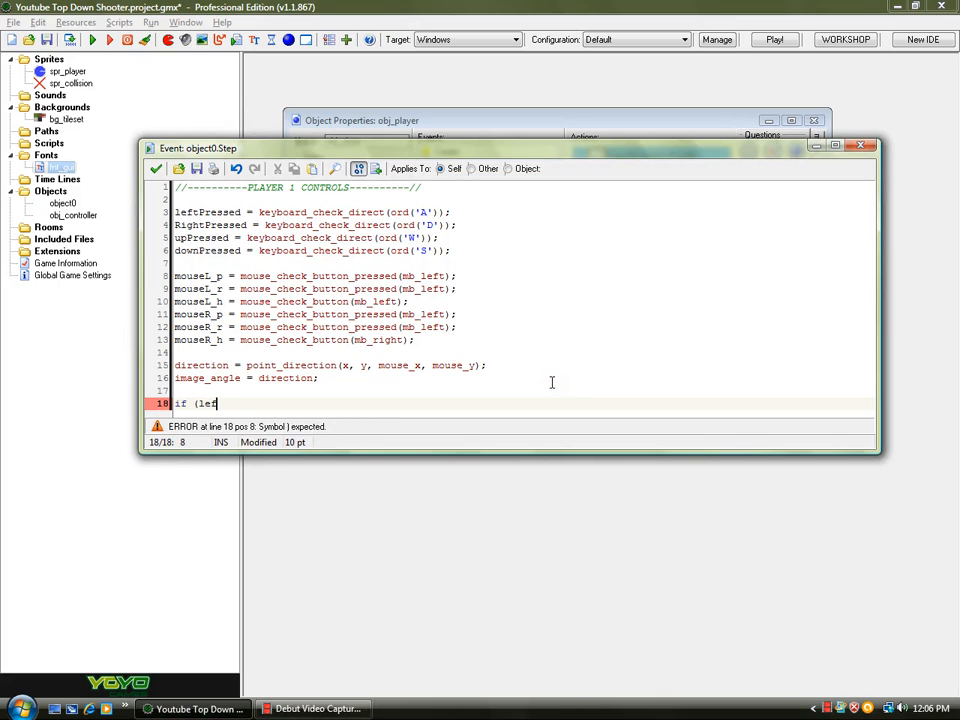
{"action": "key", "text": "BackSpace"}
{"action": "key", "text": "BackSpace"}
{"action": "key", "text": "BackSpace"}
{"action": "key", "text": "BackSpace"}
{"action": "type", "text": "upPress"}
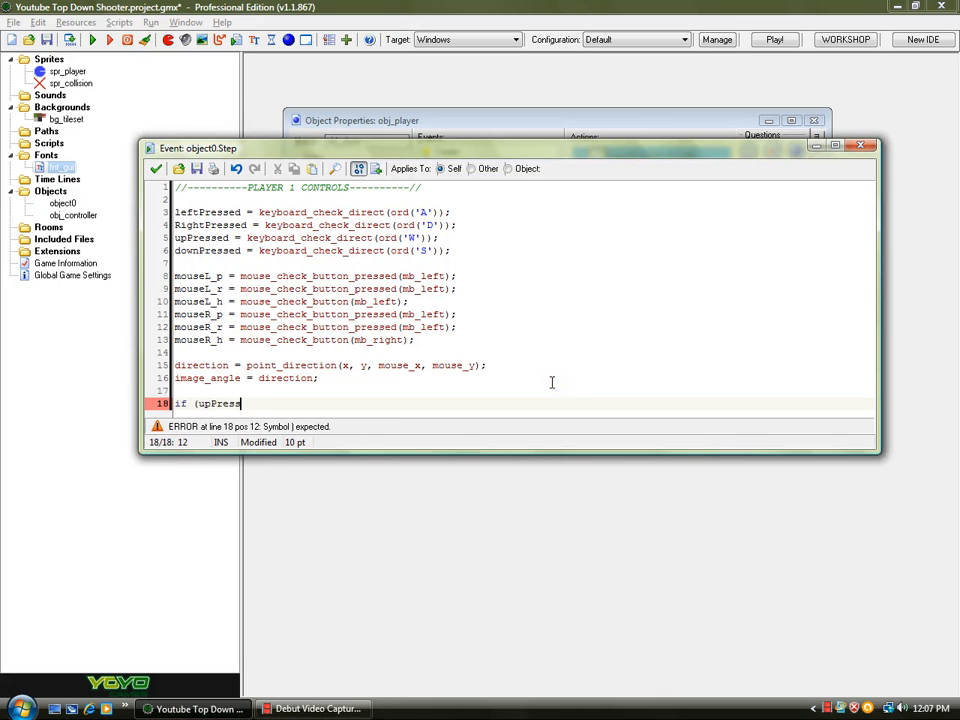
{"action": "type", "text": "ed)"}
{"action": "key", "text": "Return"}
{"action": "type", "text": "{"}
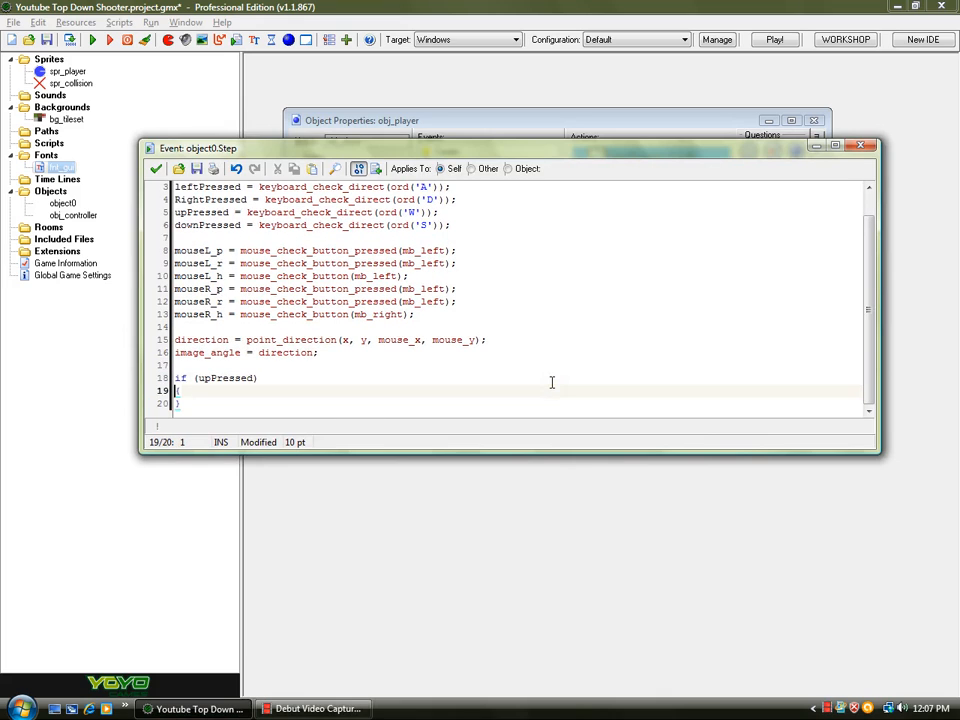
{"action": "key", "text": "Return"}
{"action": "key", "text": "Tab"}
{"action": "type", "text": "speed ="}
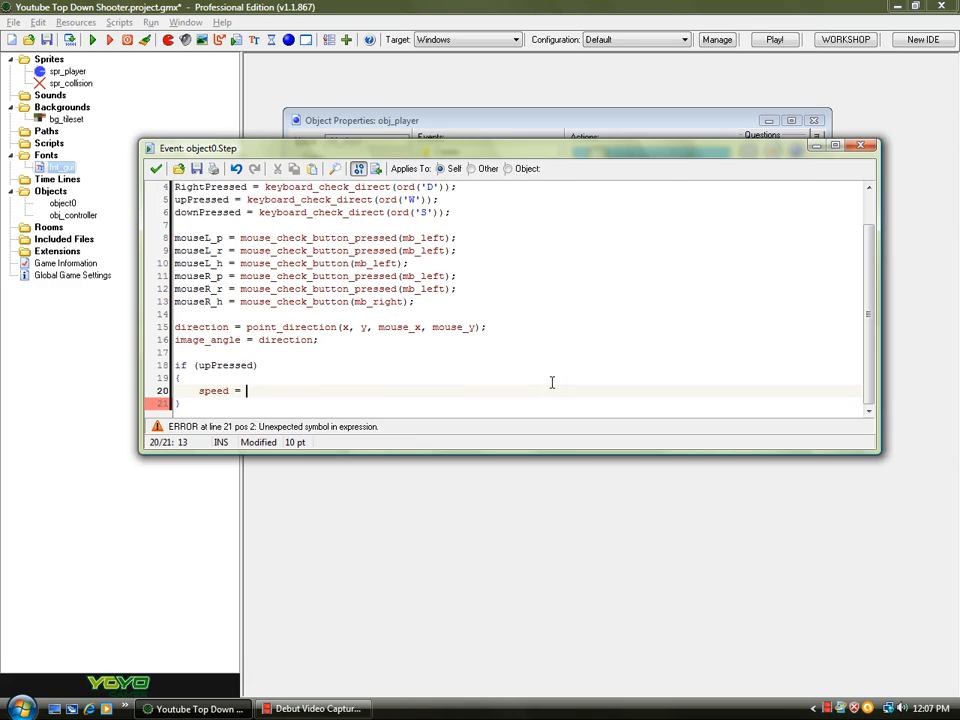
{"action": "type", "text": " 1."}
{"action": "key", "text": "Down"}
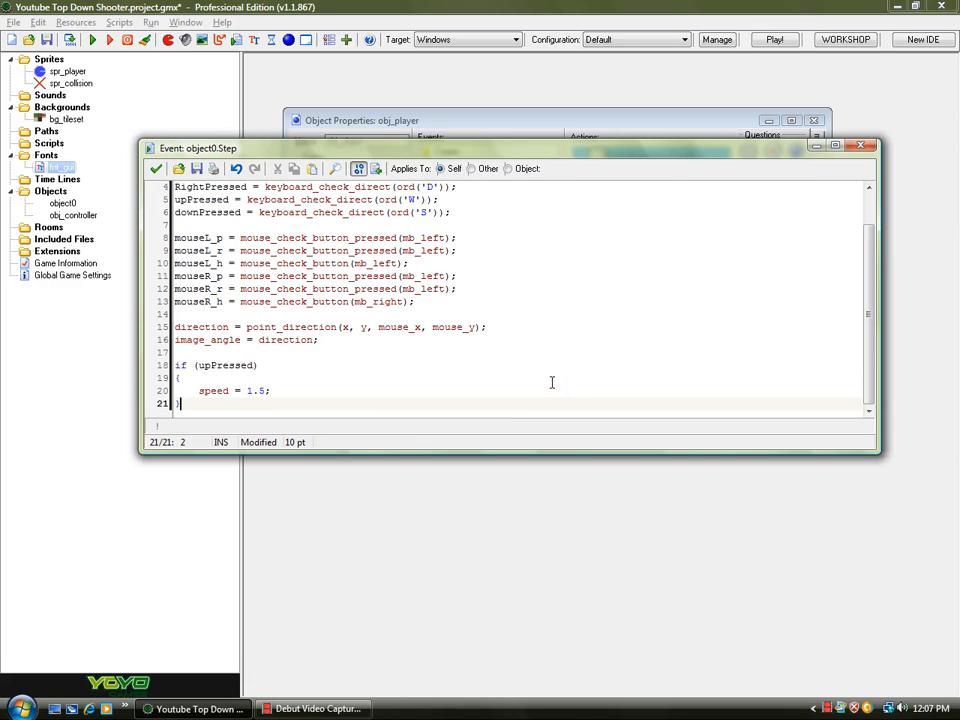
- Add an if (downPressed) block that sets speed = -1.5;
{"action": "key", "text": "Return"}
{"action": "type", "text": "if (do"}
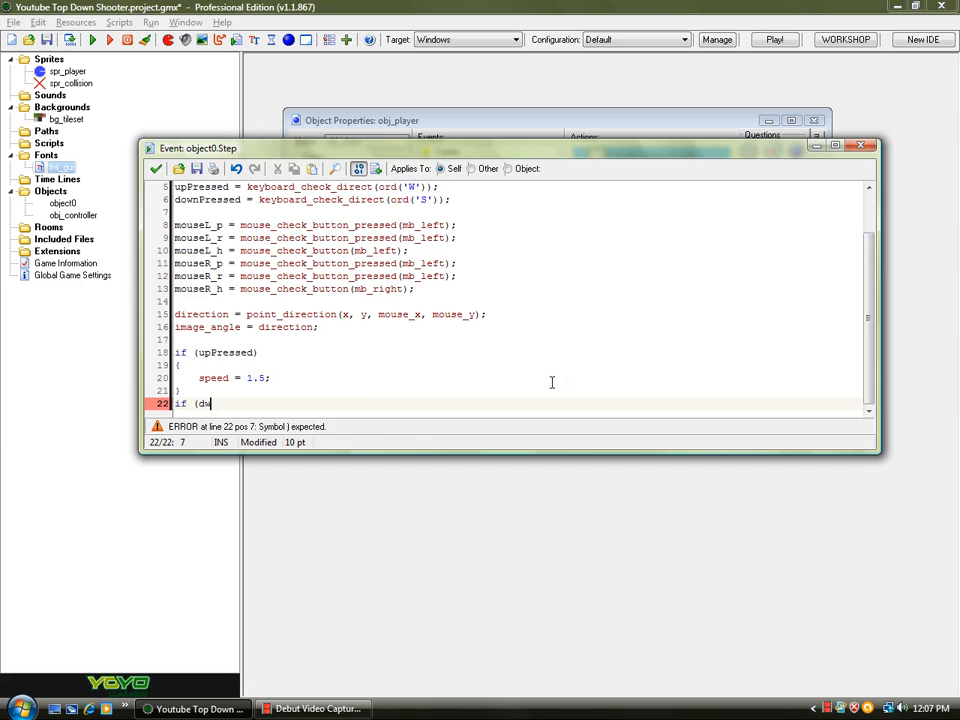
{"action": "type", "text": "w"}
{"action": "key", "text": "BackSpace"}
{"action": "key", "text": "BackSpace"}
{"action": "key", "text": "BackSpace"}
{"action": "type", "text": "down_"}
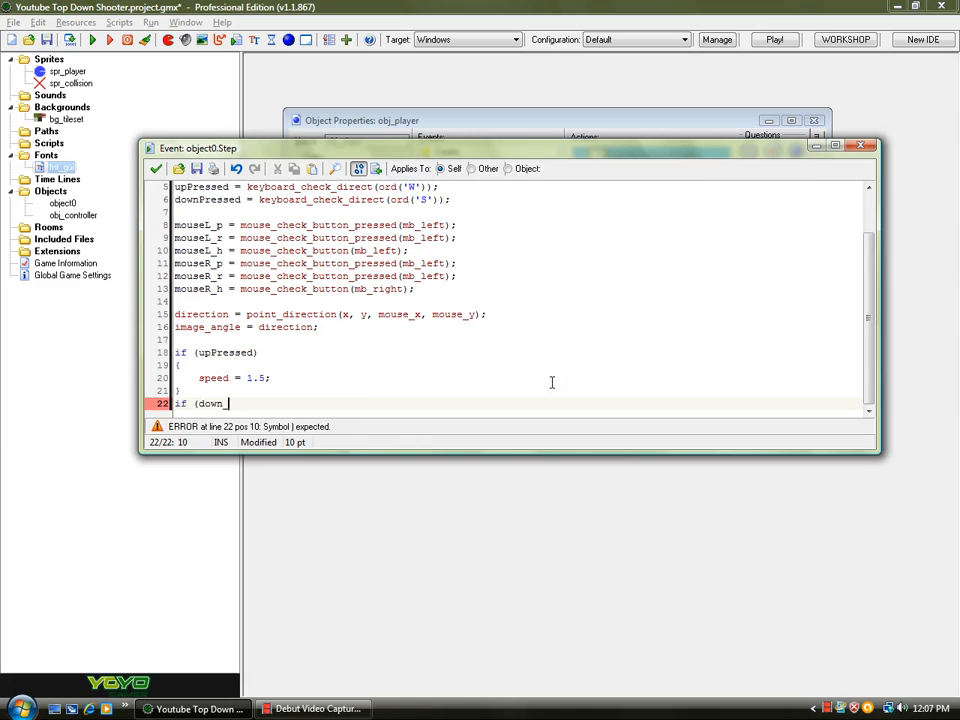
{"action": "type", "text": ")"}
{"action": "key", "text": "Return"}
{"action": "type", "text": "{"}
{"action": "key", "text": "Return"}
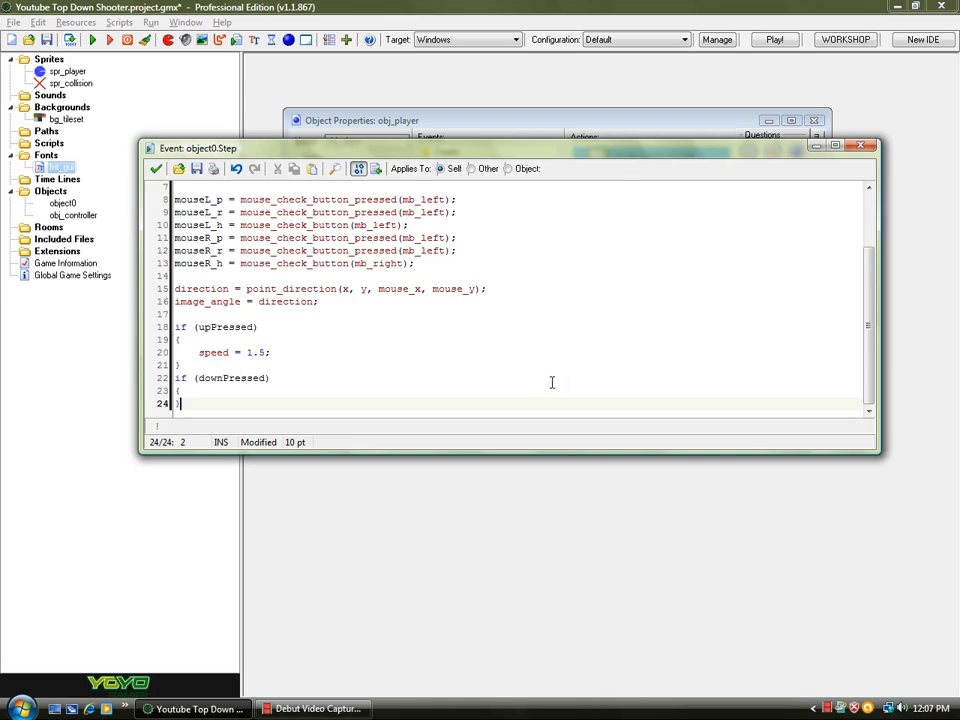
{"action": "key", "text": "Return"}
{"action": "type", "text": "}"}
{"action": "key", "text": "Up"}
{"action": "key", "text": "Tab"}
{"action": "type", "text": "speed = -1.5;"}
{"action": "key", "text": "Down"}
{"action": "key", "text": "Return"}
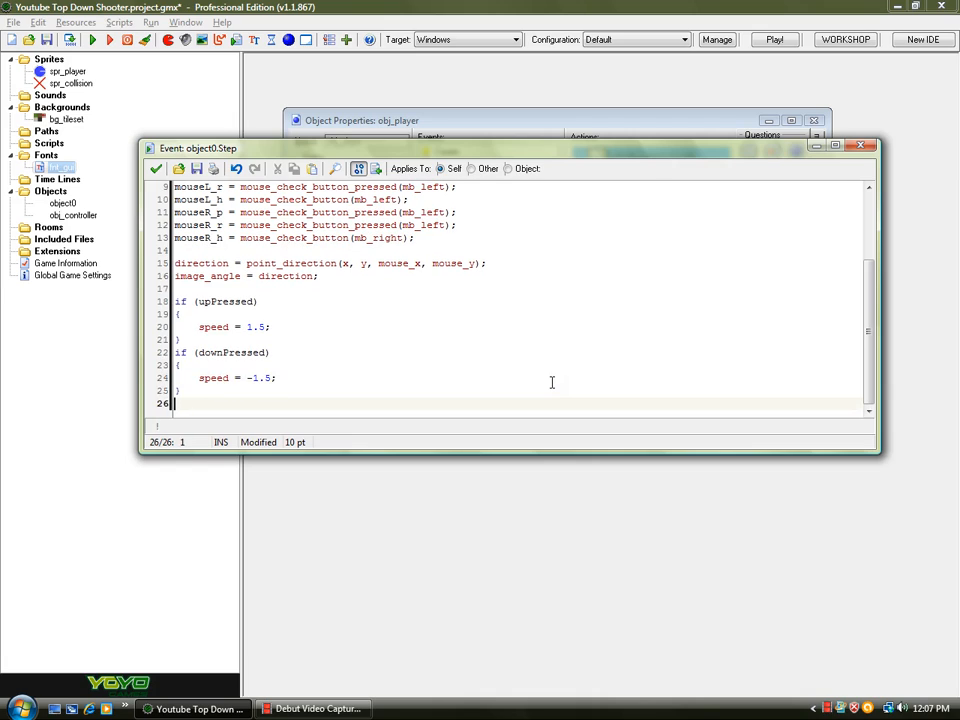
- Add an if (leftPressed) block containing x -= 1; and begin another if statement below it
{"action": "type", "text": "if (left"}
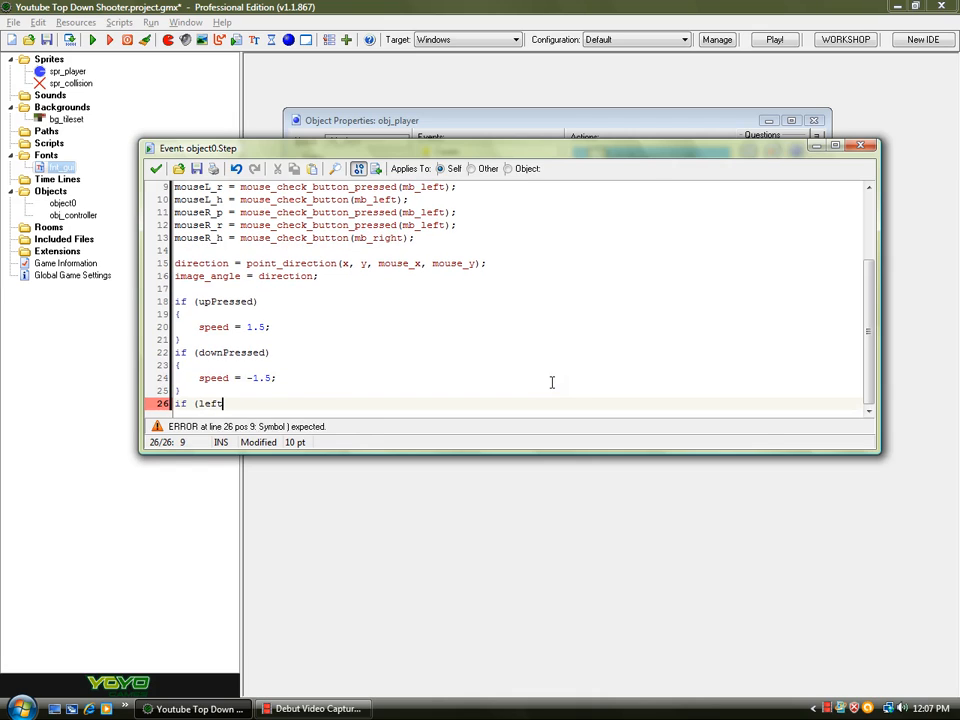
{"action": "type", "text": "_pressed)"}
{"action": "key", "text": "Return"}
{"action": "type", "text": "{"}
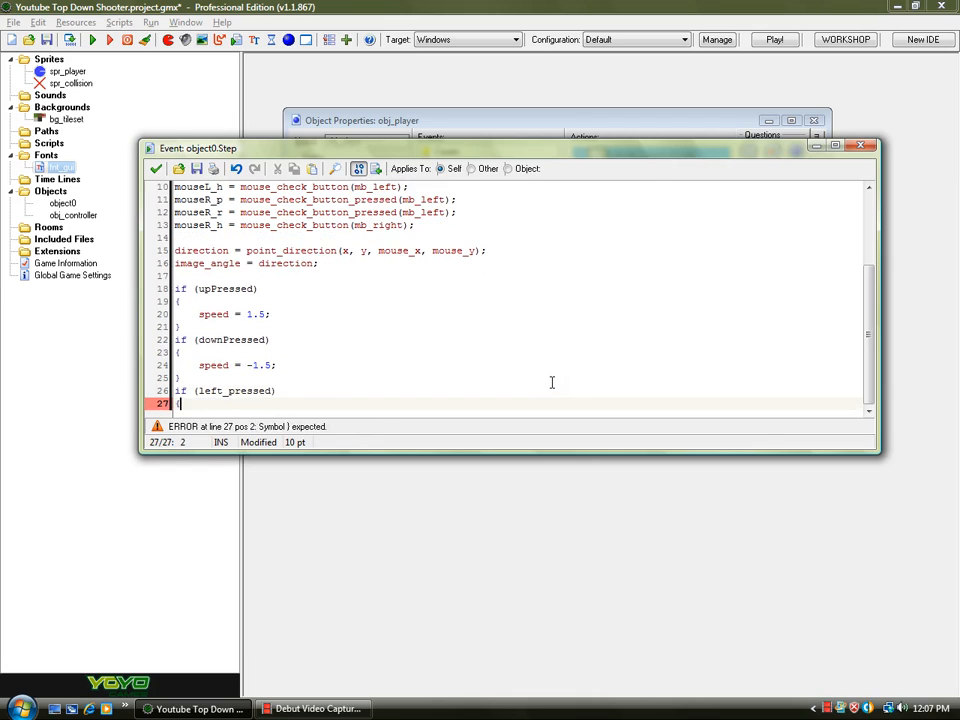
{"action": "key", "text": "Return"}
{"action": "type", "text": "}"}
{"action": "key", "text": "Up"}
{"action": "key", "text": "Return"}
{"action": "key", "text": "Tab"}
{"action": "type", "text": "x"}
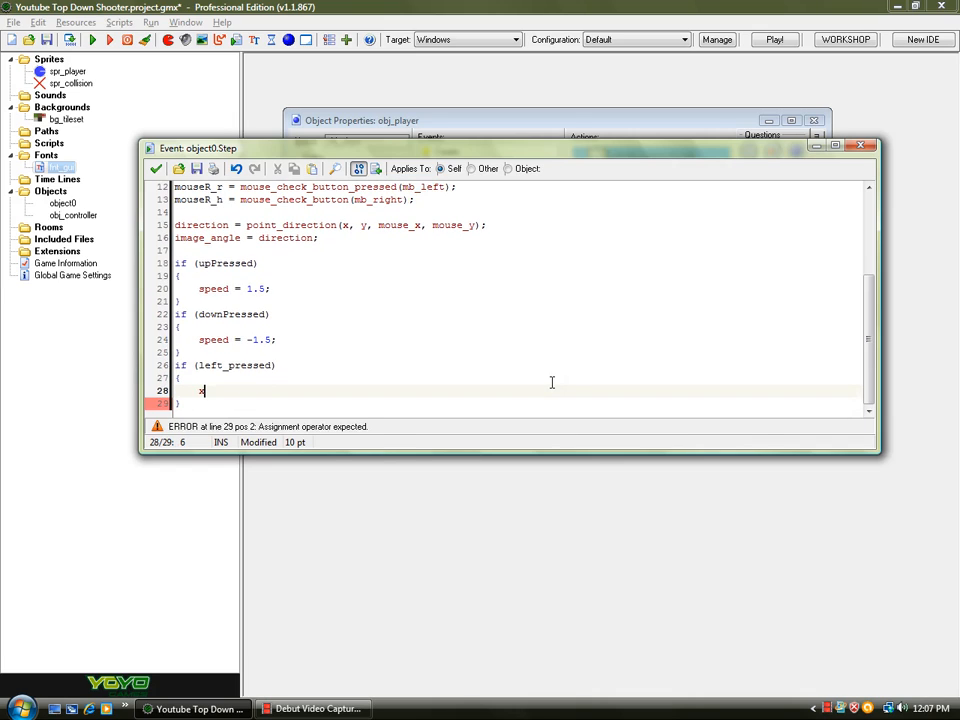
{"action": "type", "text": " -= 1"}
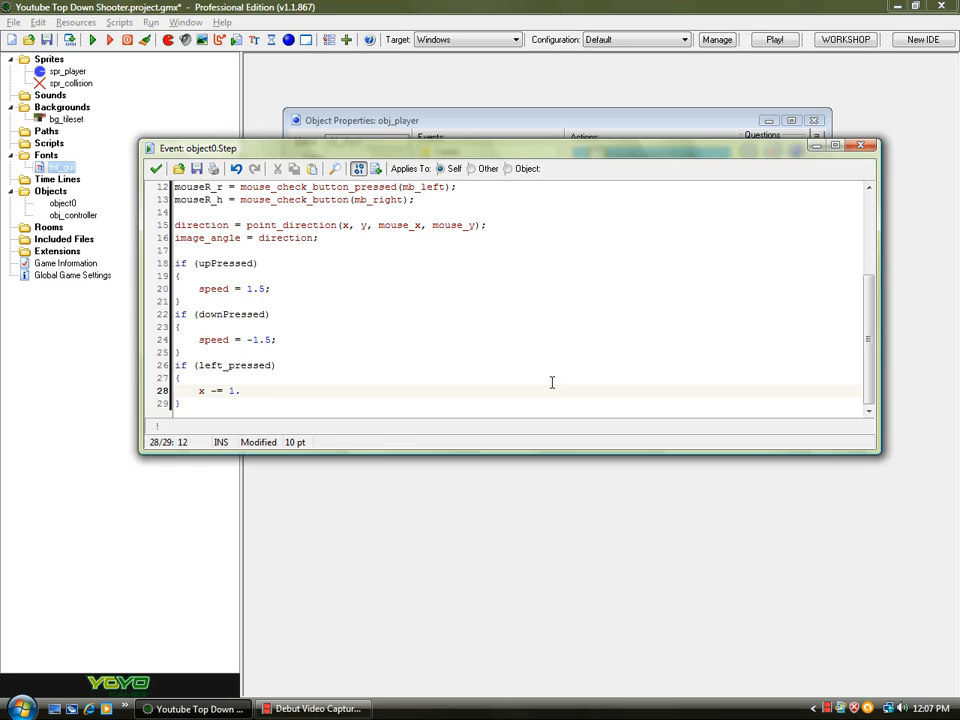
{"action": "type", "text": ";"}
{"action": "key", "text": "Return"}
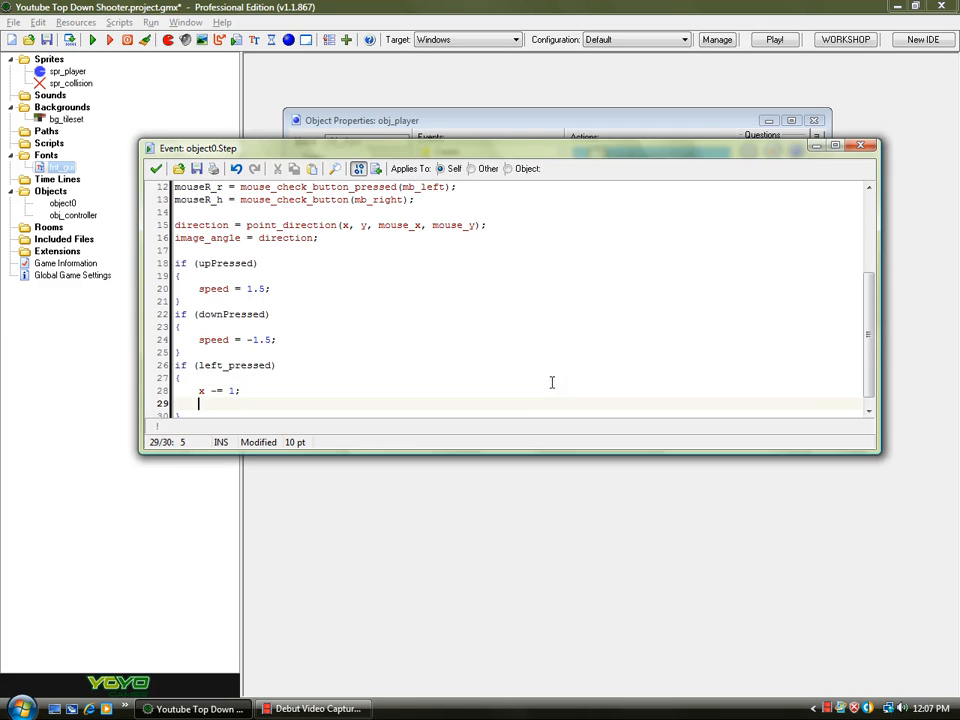
{"action": "key", "text": "Delete"}
{"action": "key", "text": "End"}
{"action": "key", "text": "Return"}
{"action": "type", "text": "if"}
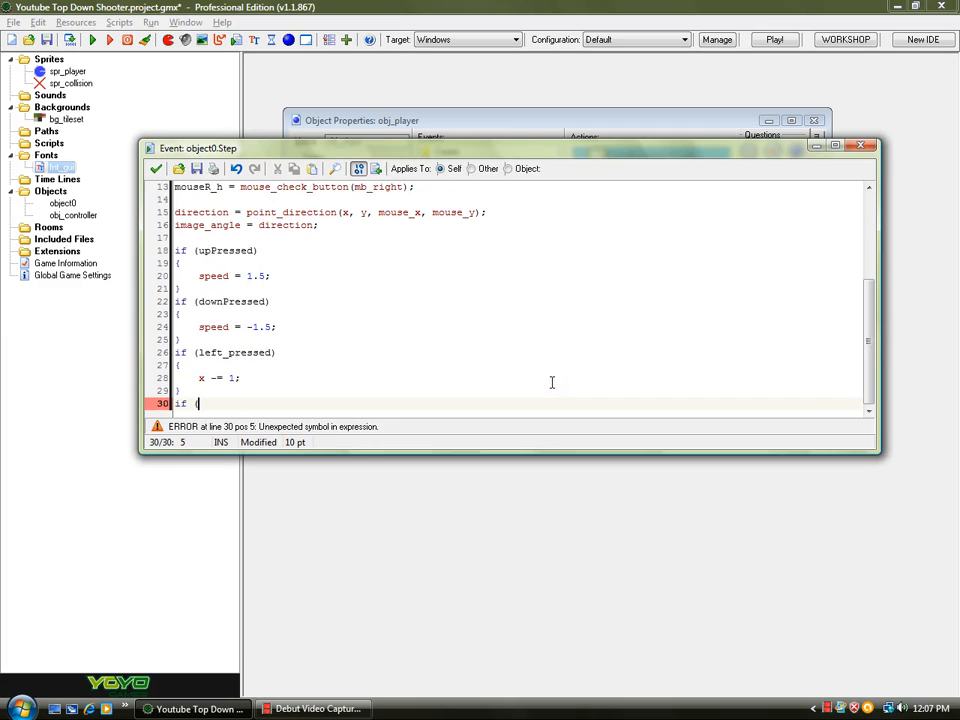
{"action": "left_click", "coordinate": [240, 352]}
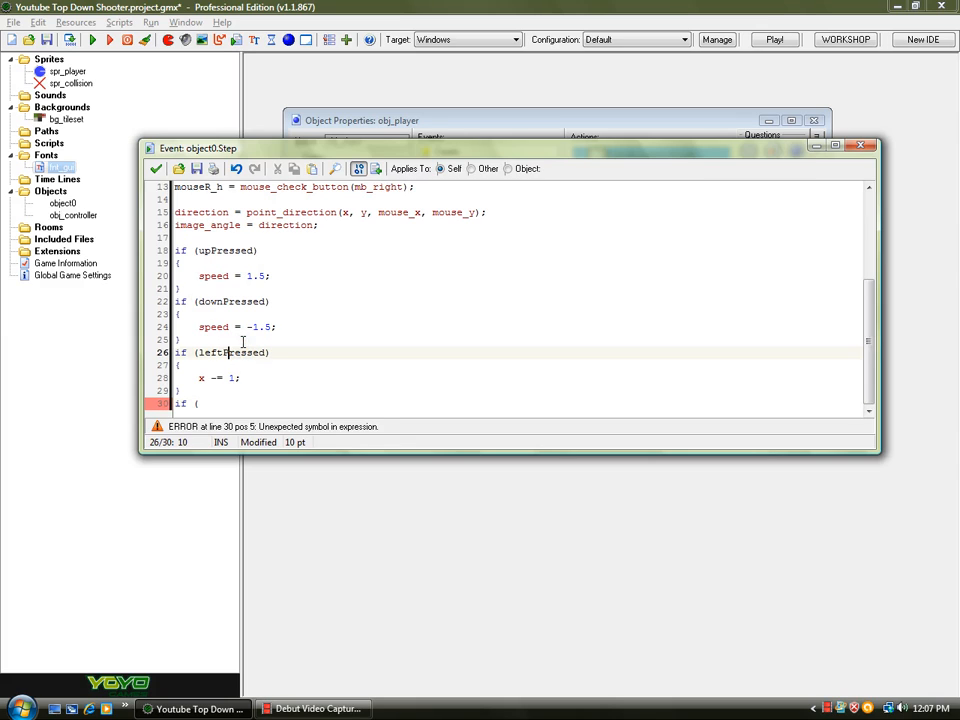
- Complete the if (rightPressed) block with x += 1; and maximize the code editor
{"action": "left_click", "coordinate": [236, 403]}
{"action": "type", "text": "rightPressed)"}
{"action": "key", "text": "Return"}
{"action": "type", "text": "{"}
{"action": "key", "text": "Return"}
{"action": "type", "text": "}"}
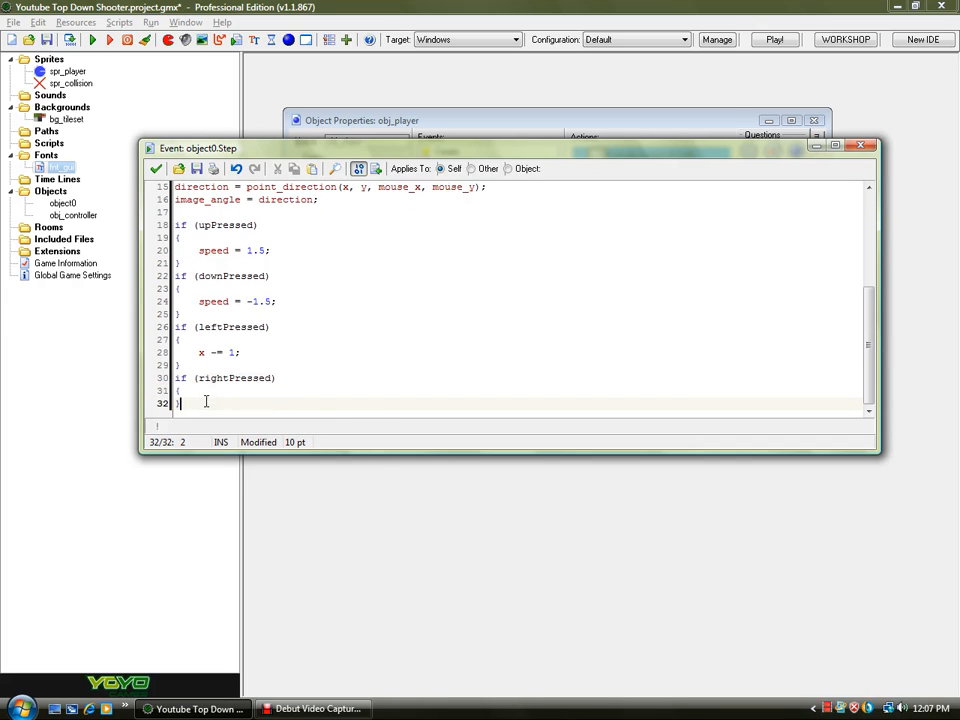
{"action": "key", "text": "Left"}
{"action": "key", "text": "Return"}
{"action": "key", "text": "Up"}
{"action": "key", "text": "Tab"}
{"action": "type", "text": "x +="}
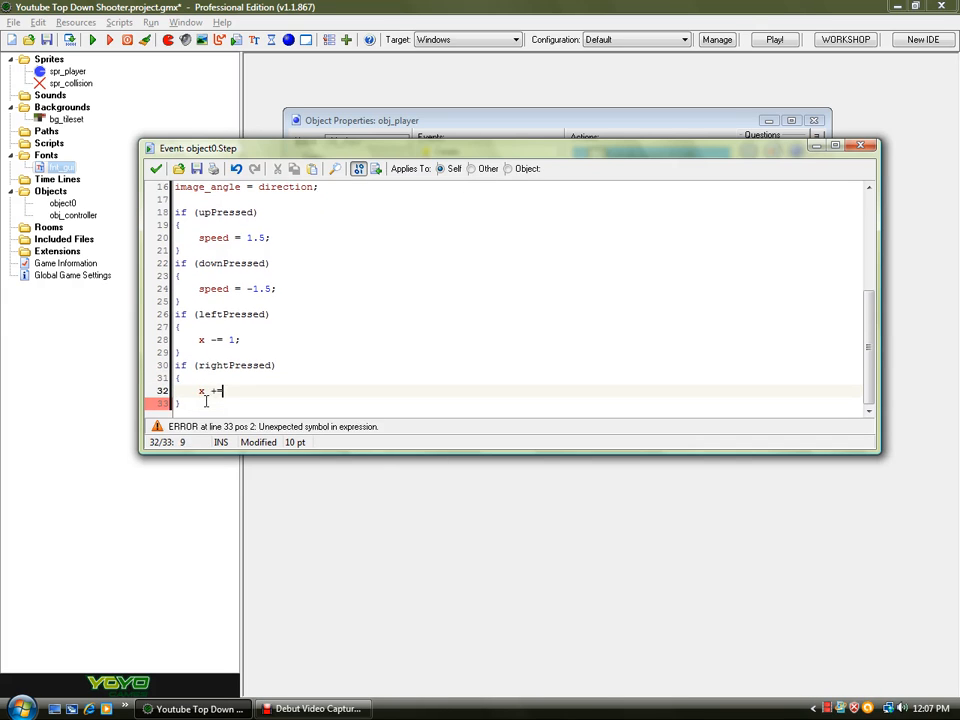
{"action": "type", "text": " 1;"}
{"action": "double_click", "coordinate": [343, 147]}
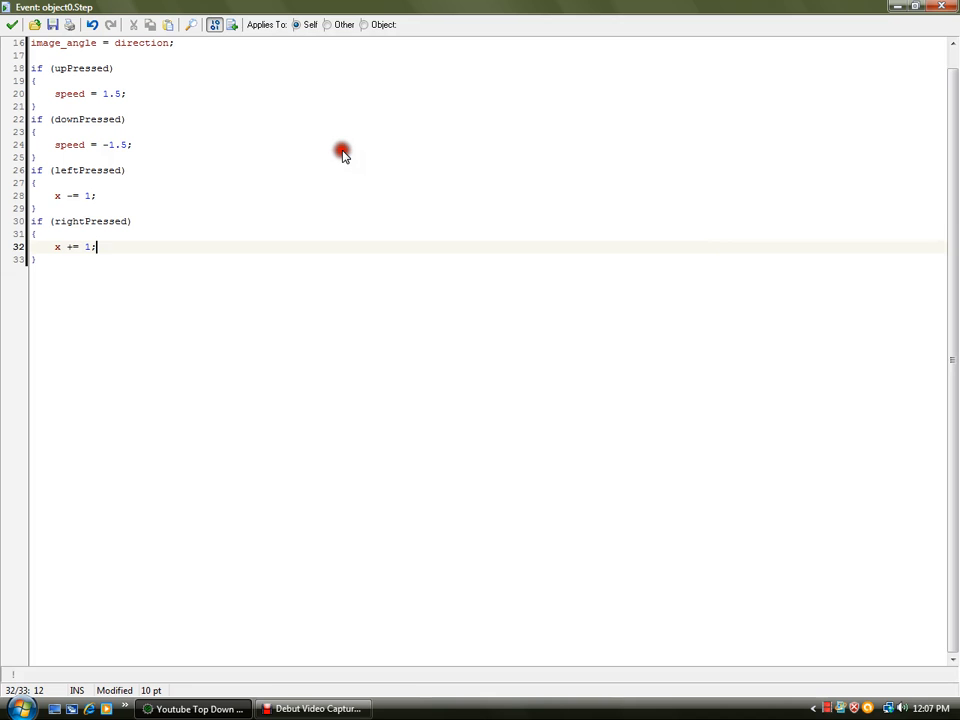
- Review the complete player Step event code and close the code editor to keep it
{"action": "left_click_drag", "start_coordinate": [180, 285], "coordinate": [30, 42]}
{"action": "left_click", "coordinate": [83, 172]}
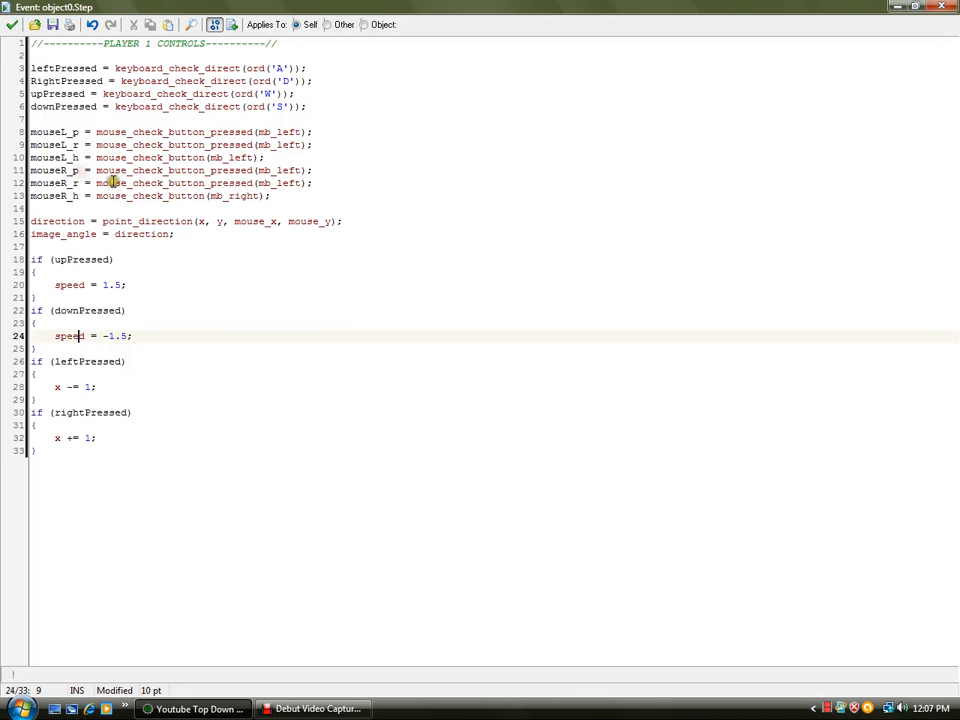
{"action": "left_click", "coordinate": [96, 446]}
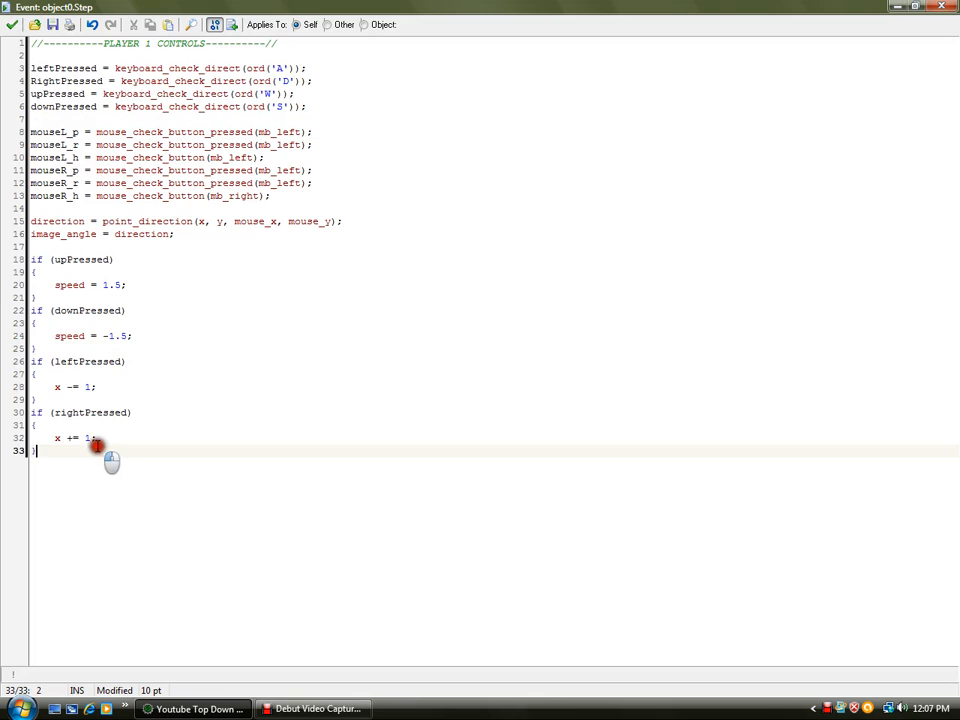
{"action": "left_click", "coordinate": [12, 24]}
- Assign the spr_player sprite to obj_player and close its properties
{"action": "left_click", "coordinate": [46, 41]}
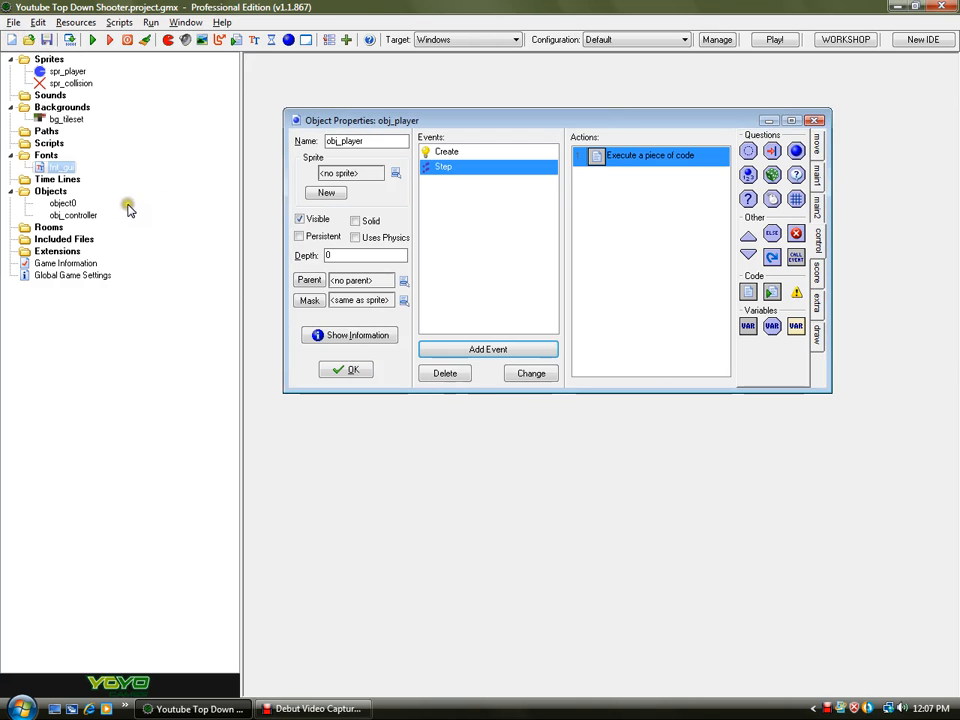
{"action": "left_click", "coordinate": [395, 173]}
{"action": "left_click", "coordinate": [437, 197]}
{"action": "left_click", "coordinate": [346, 370]}
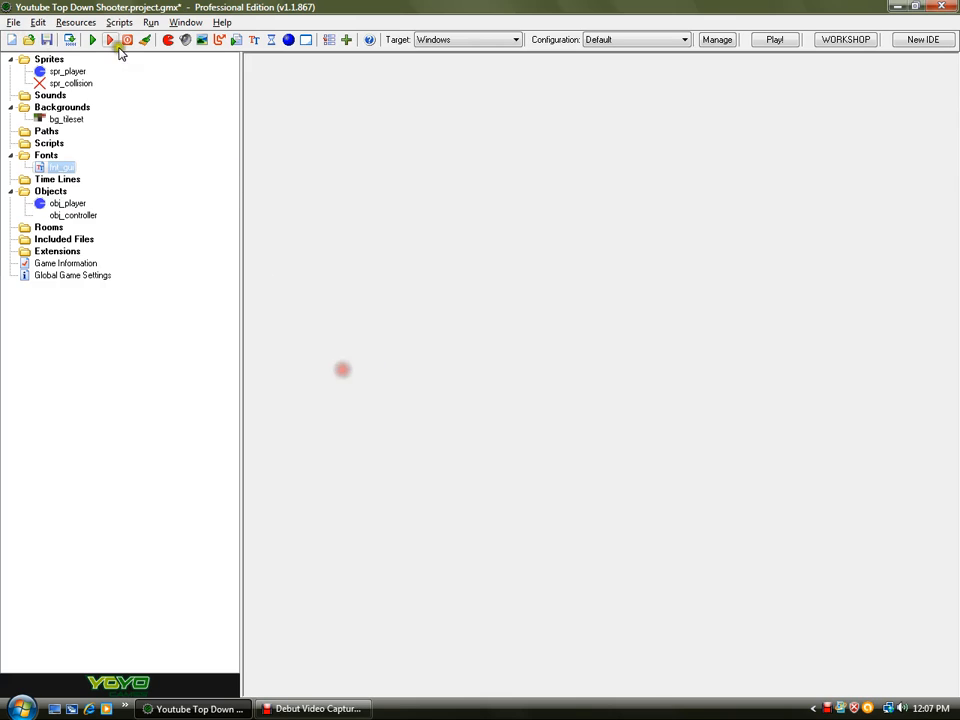
- Save the project and create a new room
{"action": "left_click", "coordinate": [46, 41]}
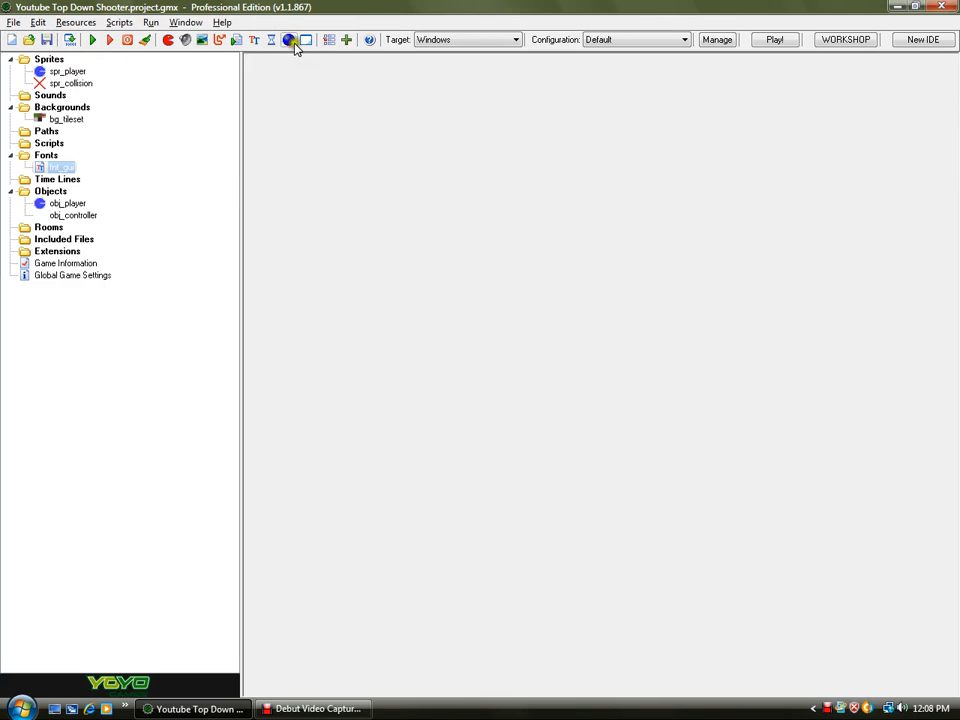
{"action": "left_click", "coordinate": [303, 42]}
{"action": "left_click_drag", "start_coordinate": [540, 254], "coordinate": [407, 102]}
{"action": "double_click", "coordinate": [407, 102]}
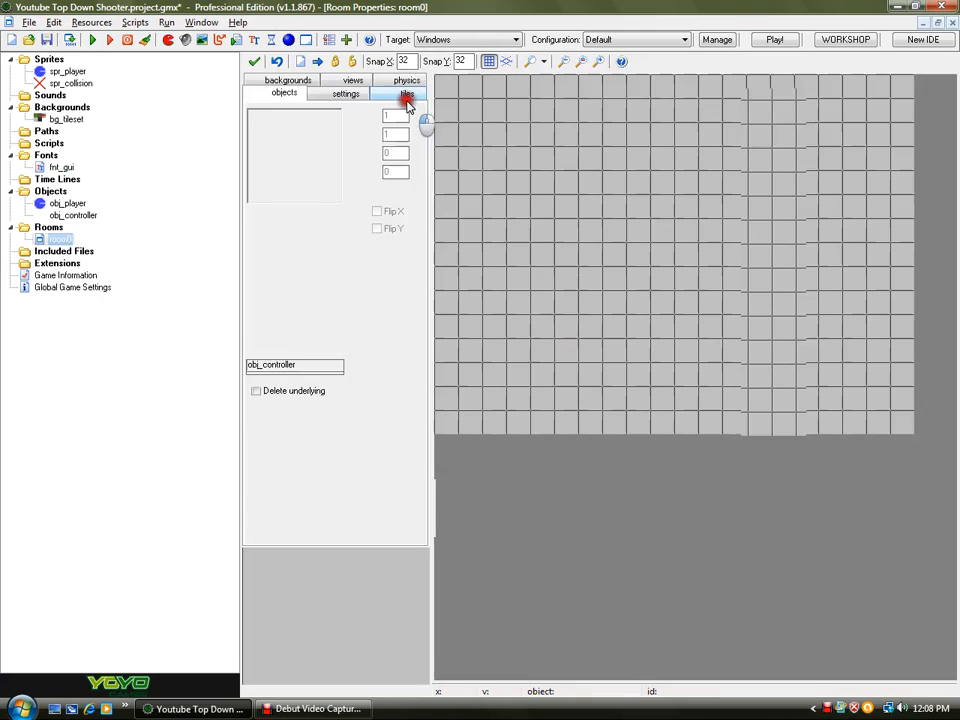
{"action": "left_click", "coordinate": [345, 94]}
{"action": "left_click_drag", "start_coordinate": [304, 189], "coordinate": [250, 189]}
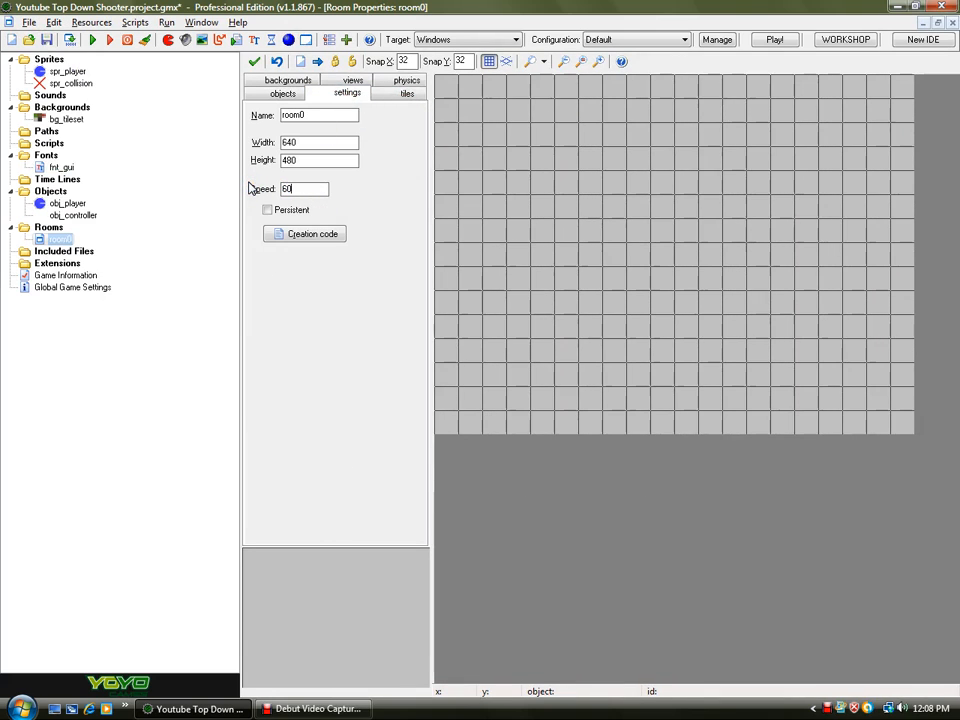
{"action": "left_click_drag", "start_coordinate": [304, 189], "coordinate": [268, 192]}
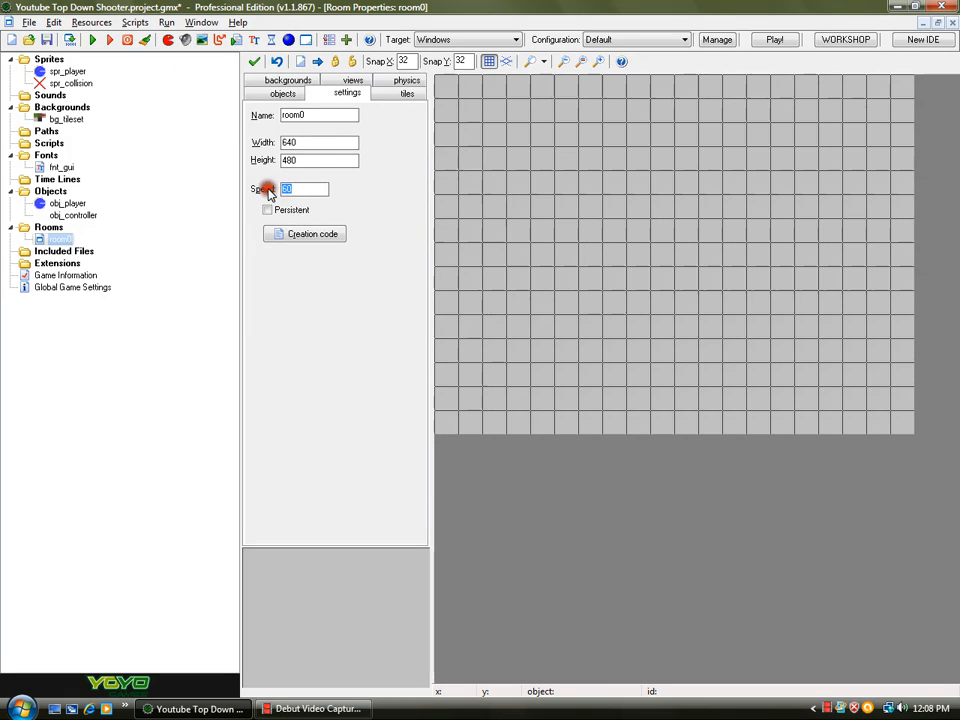
{"action": "left_click", "coordinate": [68, 204]}
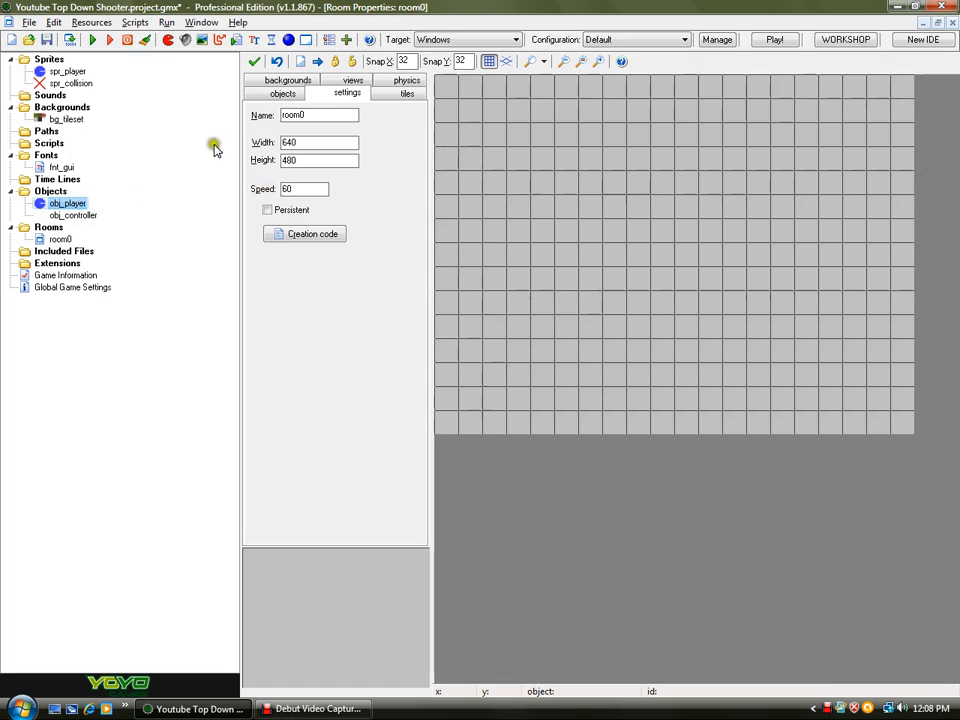
{"action": "left_click", "coordinate": [283, 92]}
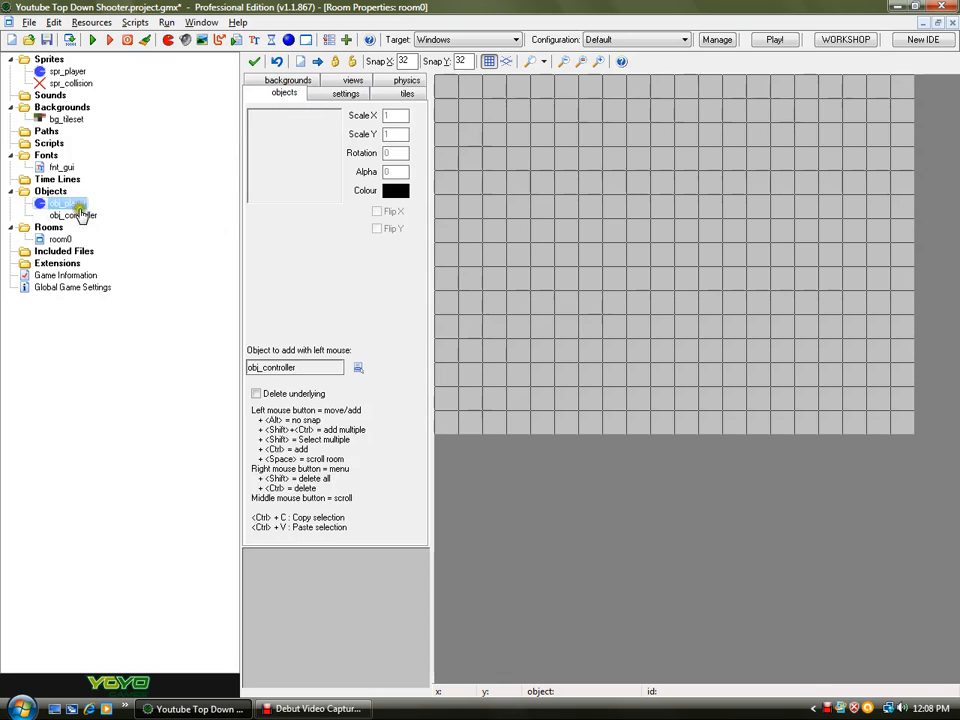
{"action": "left_click", "coordinate": [320, 92]}
{"action": "double_click", "coordinate": [292, 189]}
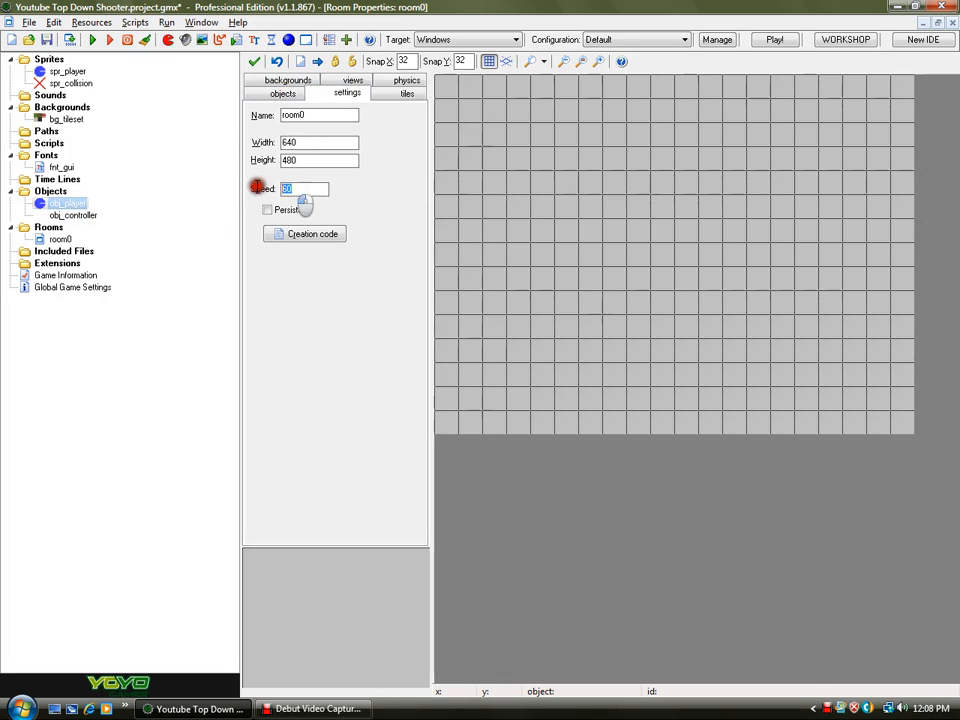
{"action": "left_click", "coordinate": [258, 92]}
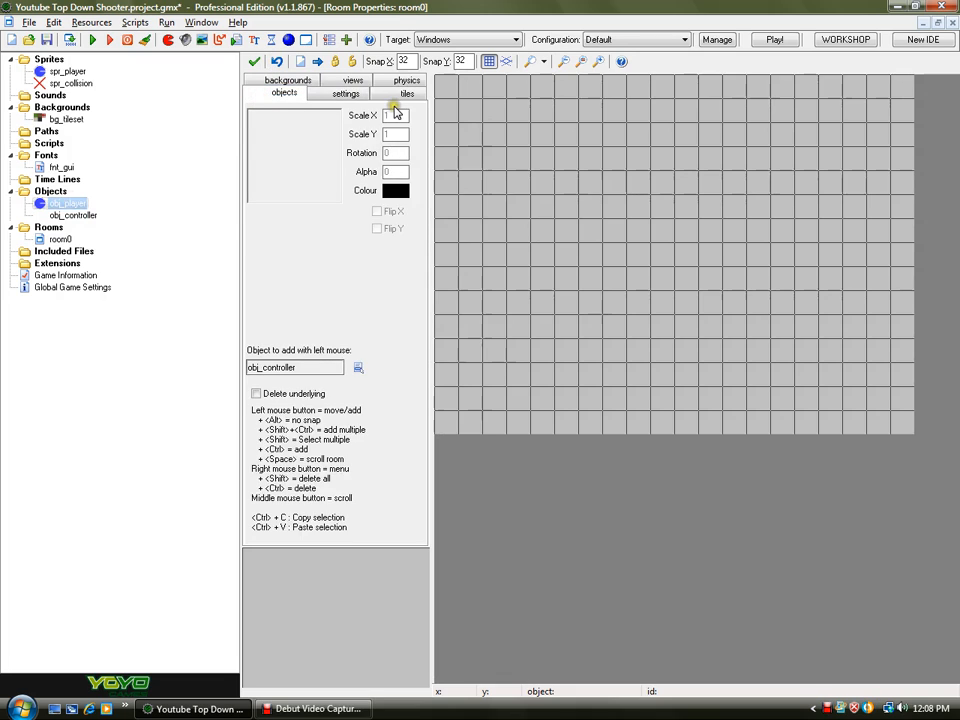
- Enable the use of views and make View 0 visible when the room starts
{"action": "left_click", "coordinate": [353, 80]}
{"action": "left_click", "coordinate": [258, 117]}
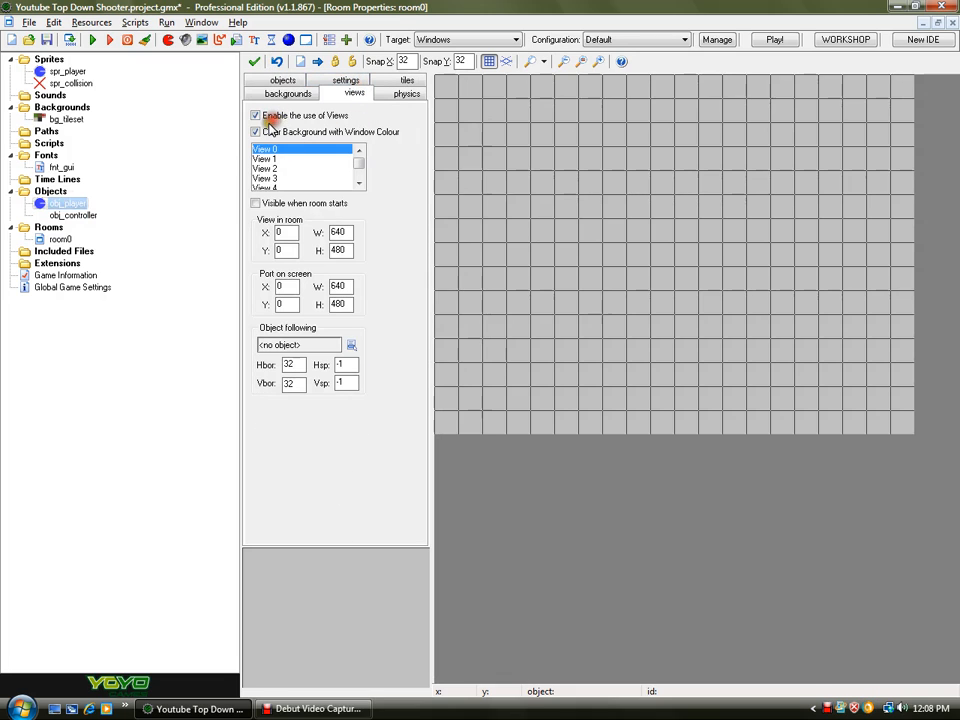
{"action": "left_click", "coordinate": [257, 204]}
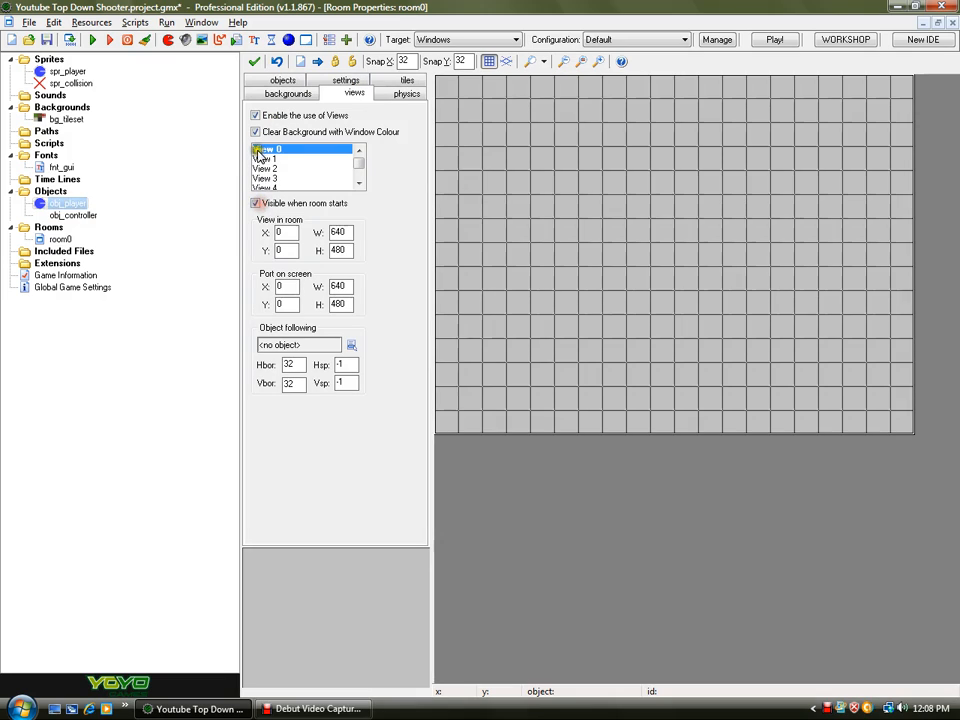
{"action": "double_click", "coordinate": [348, 231]}
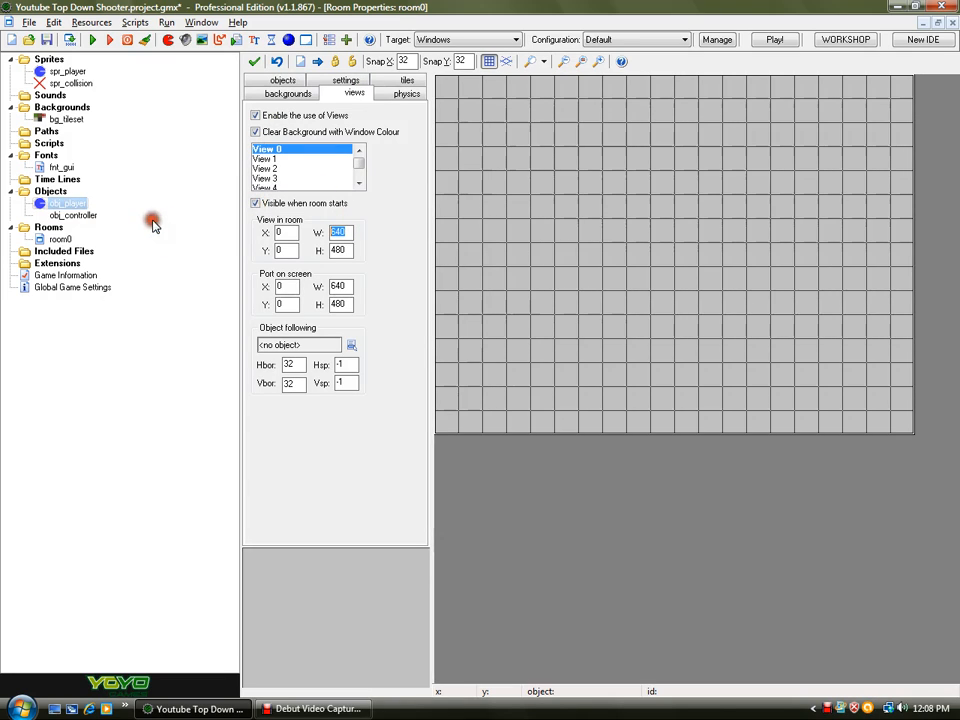
{"action": "double_click", "coordinate": [337, 250]}
{"action": "double_click", "coordinate": [333, 287]}
{"action": "double_click", "coordinate": [333, 304]}
- Make the view follow obj_player with a horizontal border of 320 and vertical border of 240
{"action": "left_click", "coordinate": [352, 346]}
{"action": "left_click", "coordinate": [366, 377]}
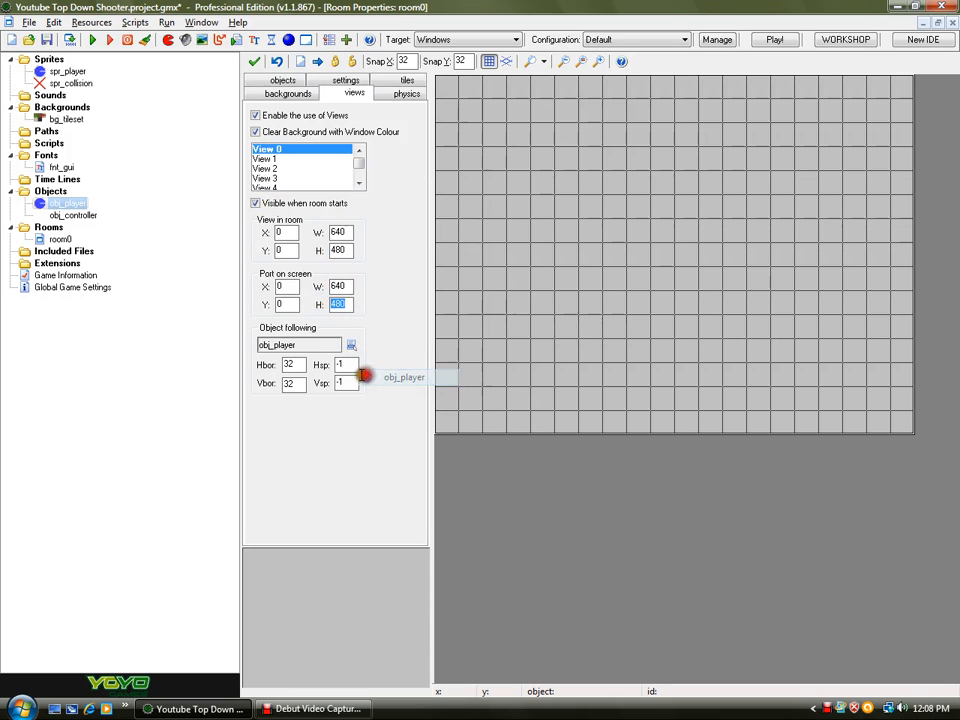
{"action": "double_click", "coordinate": [292, 364]}
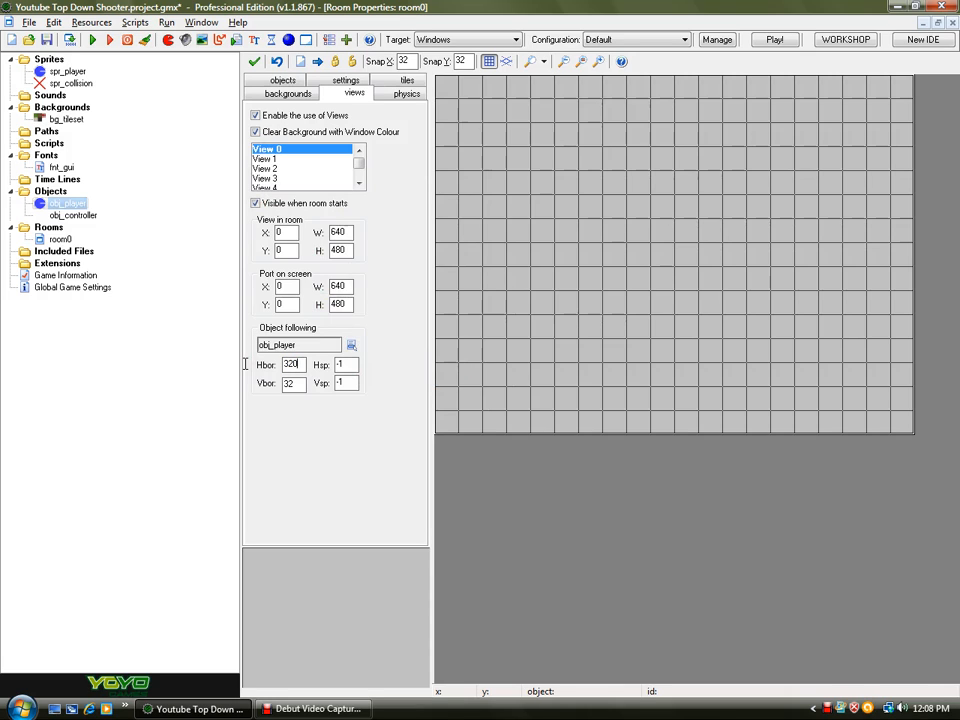
{"action": "type", "text": "240"}
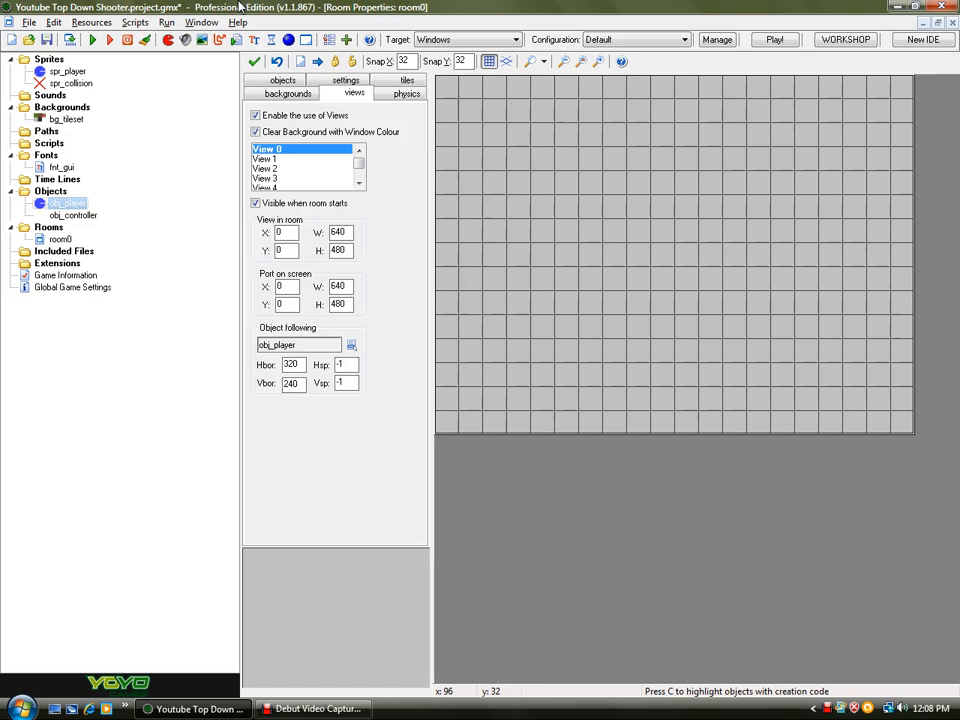
- Set the room's width and height to 1024
{"action": "left_click", "coordinate": [358, 78]}
{"action": "double_click", "coordinate": [288, 142]}
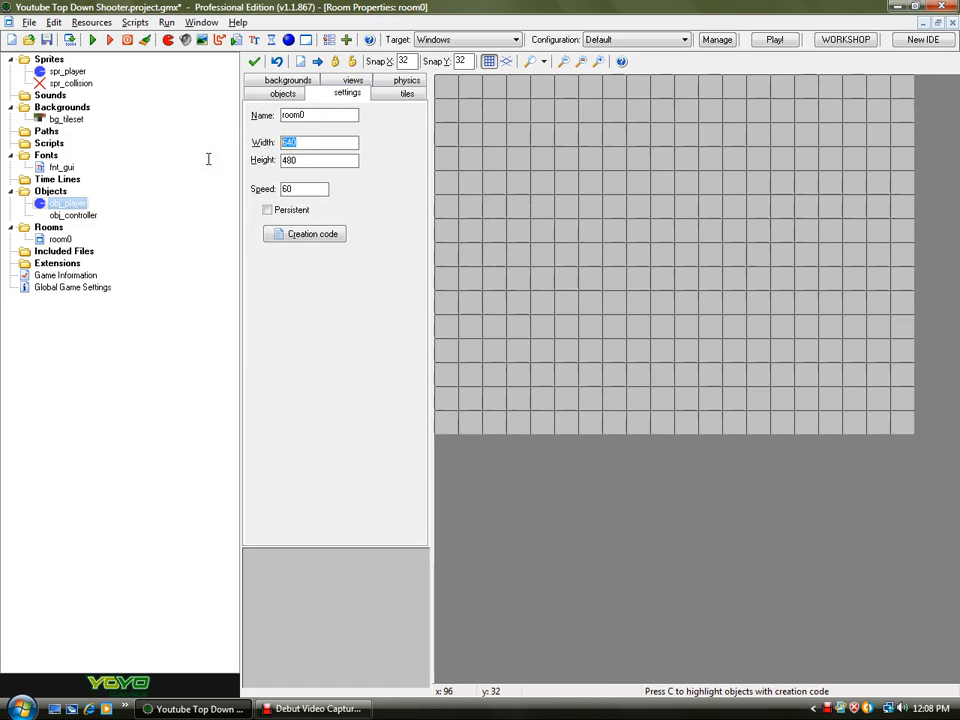
{"action": "type", "text": "204"}
{"action": "key", "text": "BackSpace"}
{"action": "key", "text": "BackSpace"}
{"action": "key", "text": "BackSpace"}
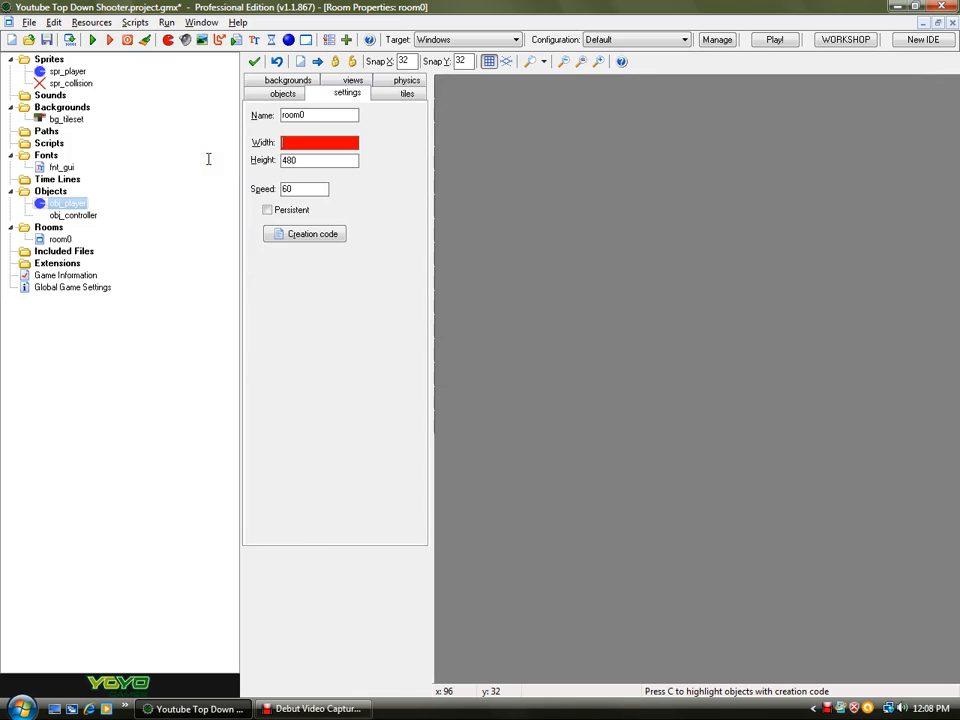
{"action": "type", "text": "1536"}
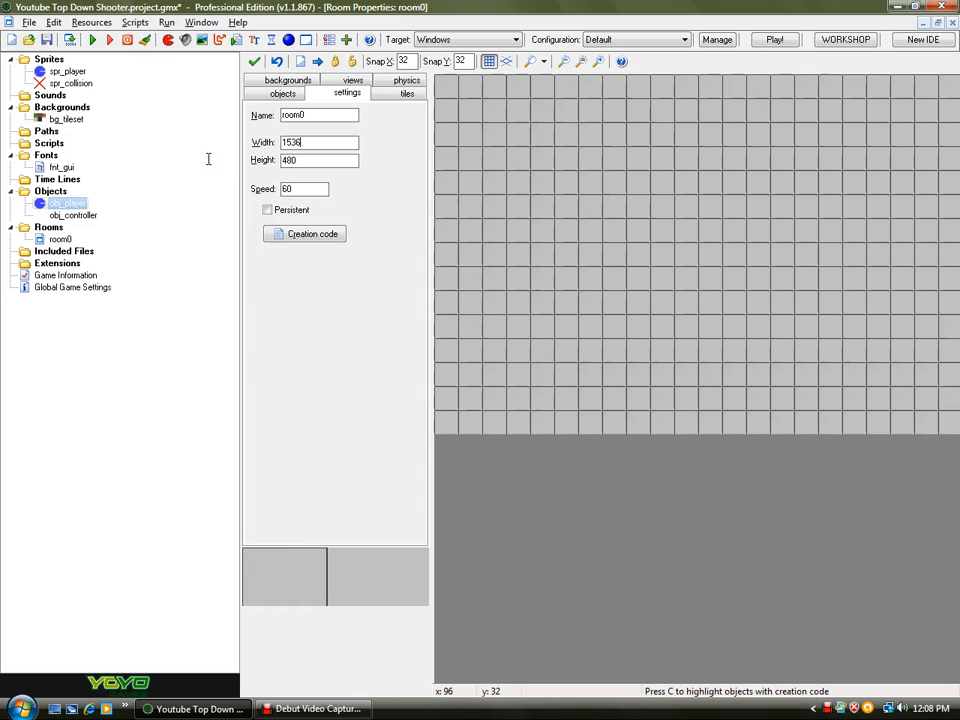
{"action": "key", "text": "BackSpace"}
{"action": "key", "text": "BackSpace"}
{"action": "key", "text": "BackSpace"}
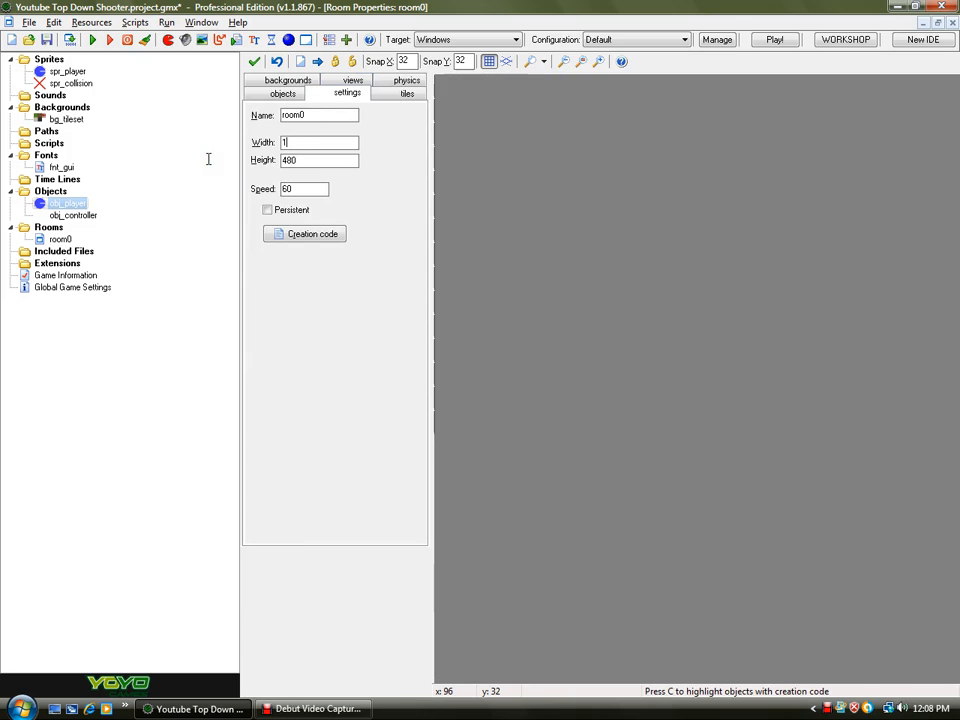
{"action": "type", "text": "024"}
{"action": "key", "text": "Tab"}
{"action": "type", "text": "1024"}
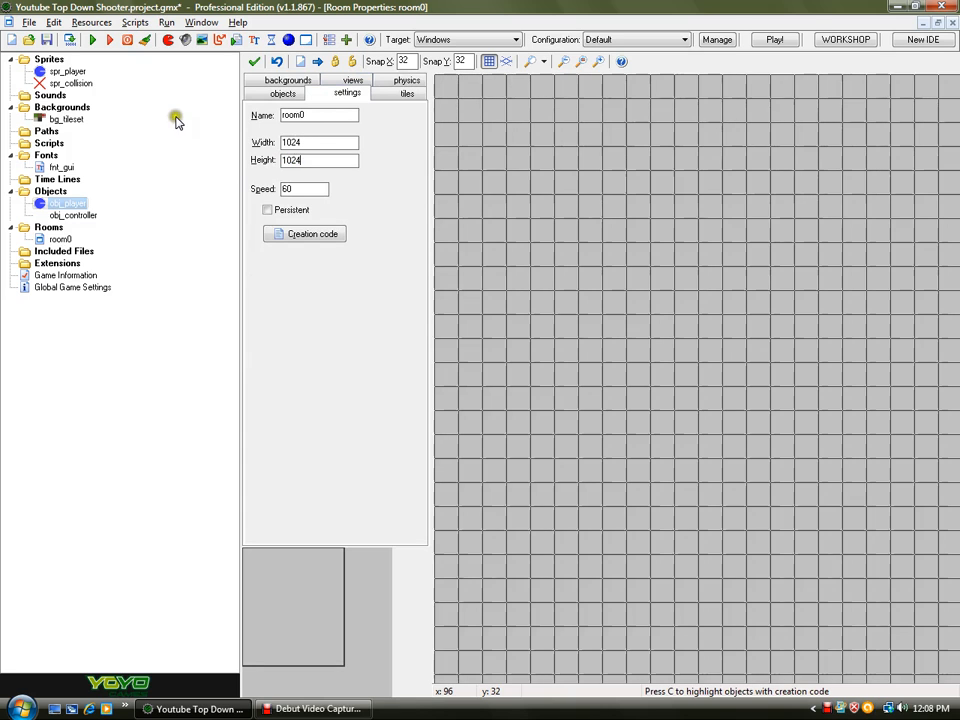
- Place an obj_controller instance and an obj_player instance near the room's top-left corner, then save the project
{"action": "left_click_drag", "start_coordinate": [274, 574], "coordinate": [553, 534]}
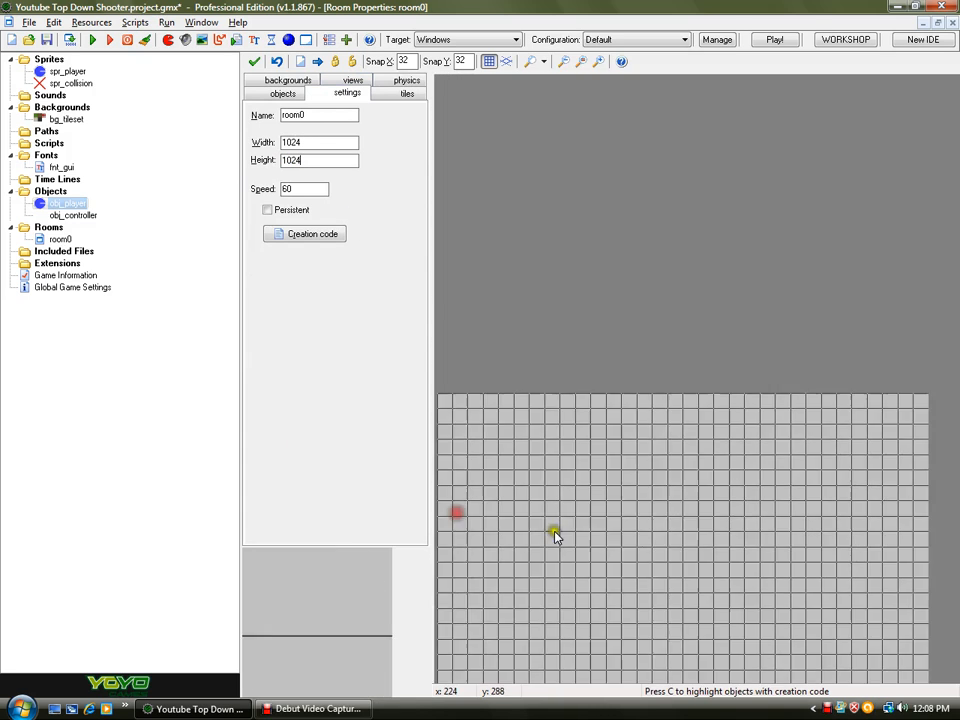
{"action": "scroll", "coordinate": [553, 534], "scroll_direction": "down", "scroll_amount": 1, "text": "ctrl"}
{"action": "left_click_drag", "start_coordinate": [347, 581], "coordinate": [335, 605]}
{"action": "left_click", "coordinate": [280, 93]}
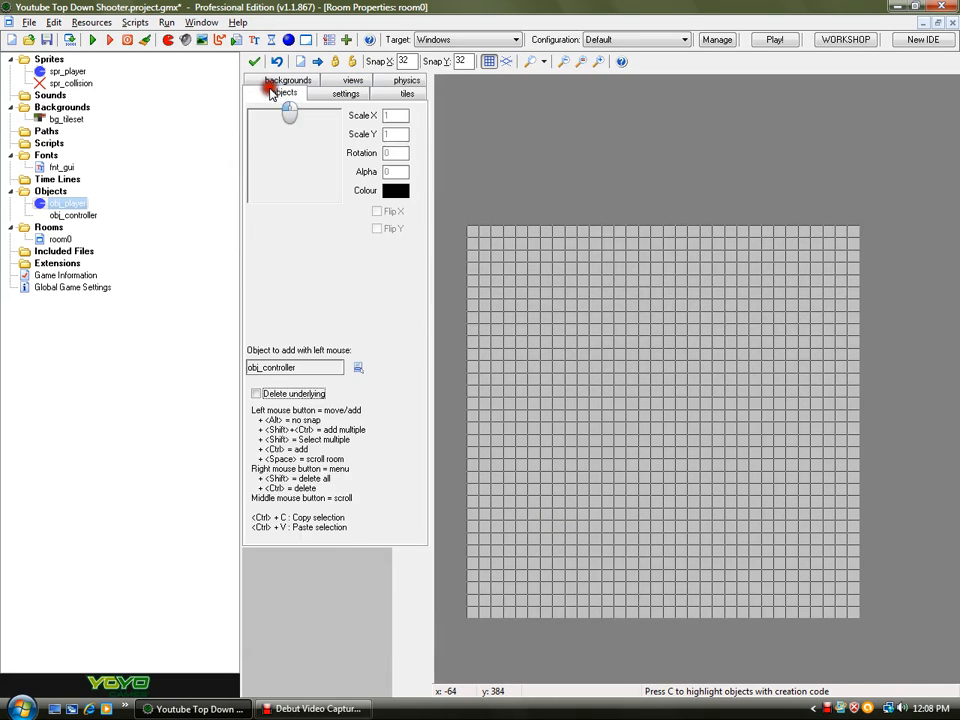
{"action": "left_click", "coordinate": [481, 240]}
{"action": "left_click", "coordinate": [358, 367]}
{"action": "left_click", "coordinate": [396, 380]}
{"action": "left_click", "coordinate": [482, 250]}
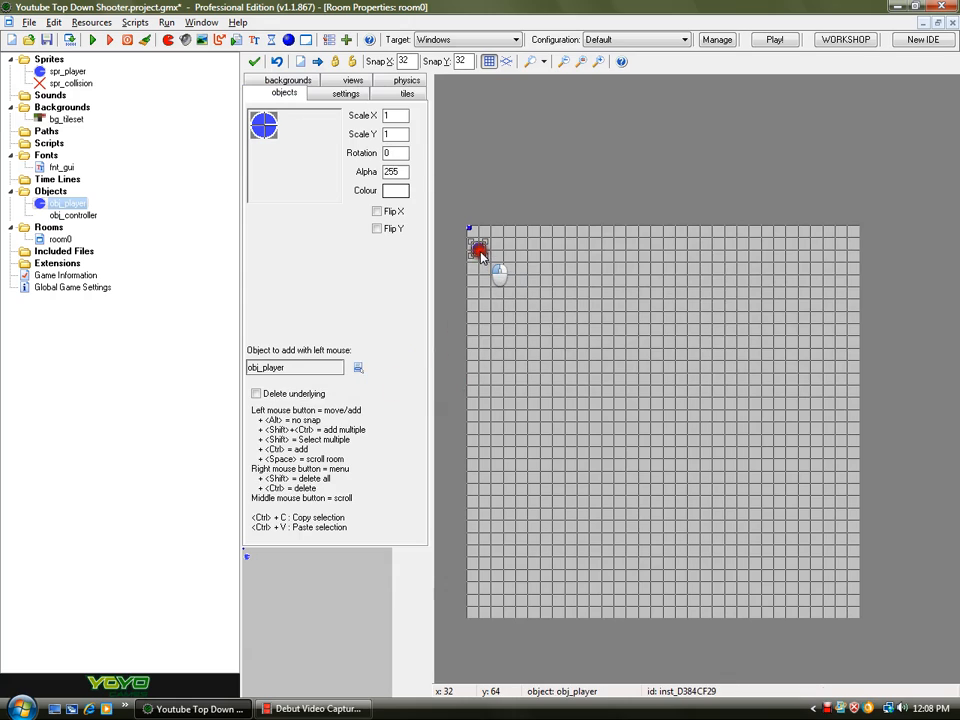
{"action": "left_click", "coordinate": [46, 39]}
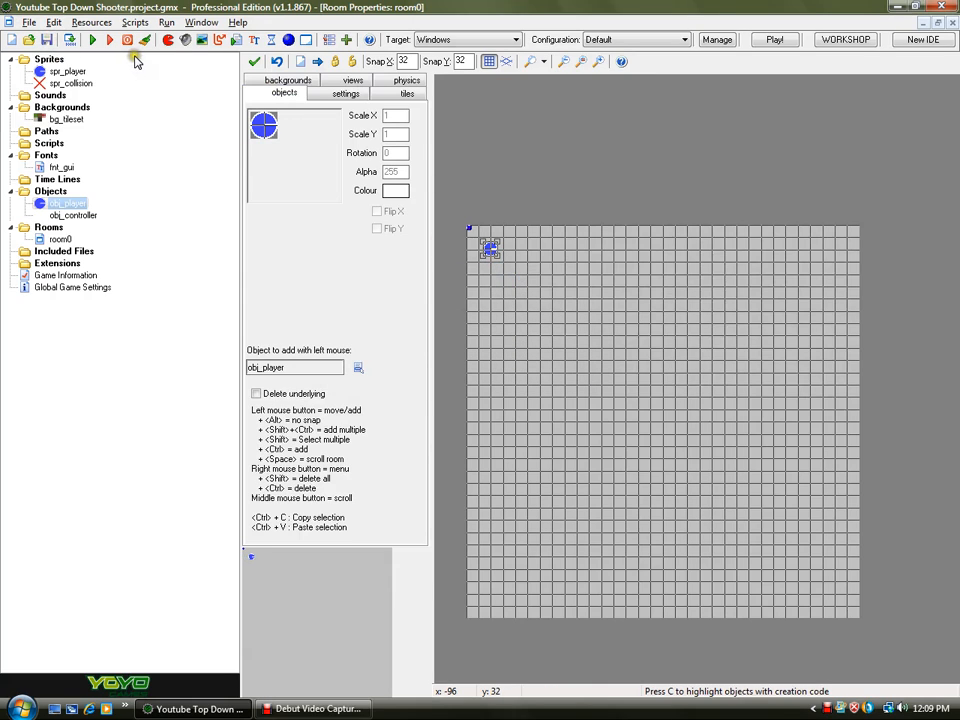
- Paint grass tiles from bg_tileset over the room's upper-left area and dirt tiles around it
{"action": "left_click", "coordinate": [390, 93]}
{"action": "scroll", "coordinate": [529, 266], "scroll_direction": "up", "scroll_amount": 2, "text": "ctrl"}
{"action": "left_click_drag", "start_coordinate": [302, 556], "coordinate": [268, 562]}
{"action": "left_click", "coordinate": [257, 112]}
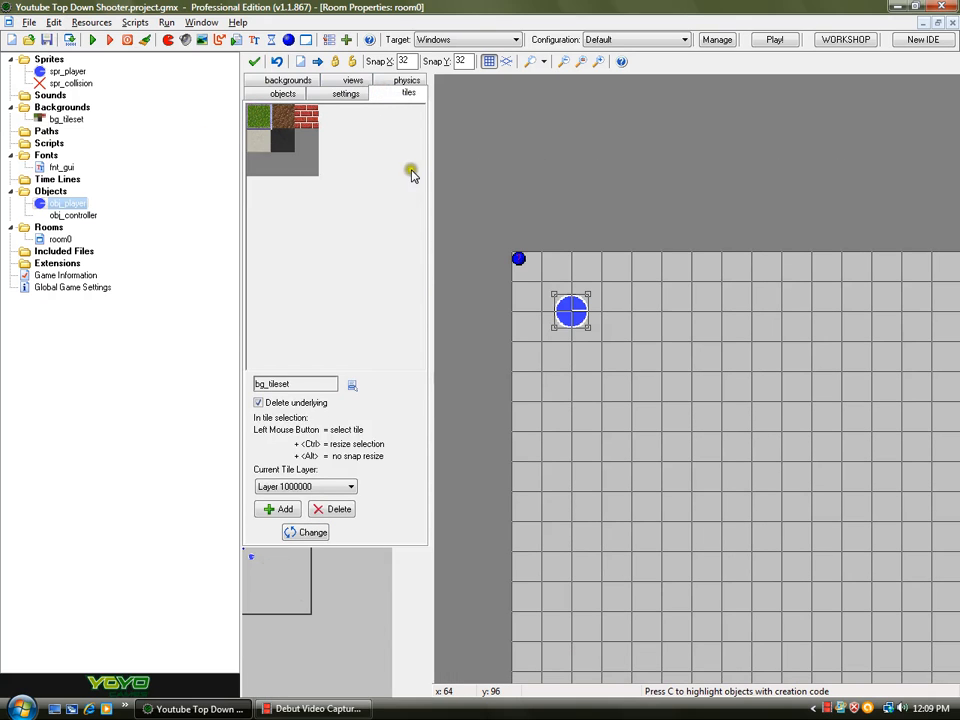
{"action": "mouse_move", "coordinate": [524, 272]}
{"action": "left_mouse_down"}
{"action": "mouse_move", "coordinate": [729, 274]}
{"action": "mouse_move", "coordinate": [734, 450]}
{"action": "mouse_move", "coordinate": [700, 476]}
{"action": "mouse_move", "coordinate": [548, 484]}
{"action": "mouse_move", "coordinate": [521, 349]}
{"action": "mouse_move", "coordinate": [628, 296]}
{"action": "mouse_move", "coordinate": [690, 328]}
{"action": "mouse_move", "coordinate": [598, 362]}
{"action": "mouse_move", "coordinate": [630, 390]}
{"action": "mouse_move", "coordinate": [624, 414]}
{"action": "mouse_move", "coordinate": [660, 441]}
{"action": "mouse_move", "coordinate": [700, 414]}
{"action": "mouse_move", "coordinate": [553, 444]}
{"action": "mouse_move", "coordinate": [591, 392]}
{"action": "left_mouse_up"}
{"action": "left_click", "coordinate": [311, 129]}
{"action": "mouse_move", "coordinate": [784, 286]}
{"action": "left_mouse_down"}
{"action": "mouse_move", "coordinate": [842, 281]}
{"action": "mouse_move", "coordinate": [846, 574]}
{"action": "mouse_move", "coordinate": [534, 592]}
{"action": "mouse_move", "coordinate": [536, 530]}
{"action": "mouse_move", "coordinate": [485, 591]}
{"action": "left_mouse_up"}
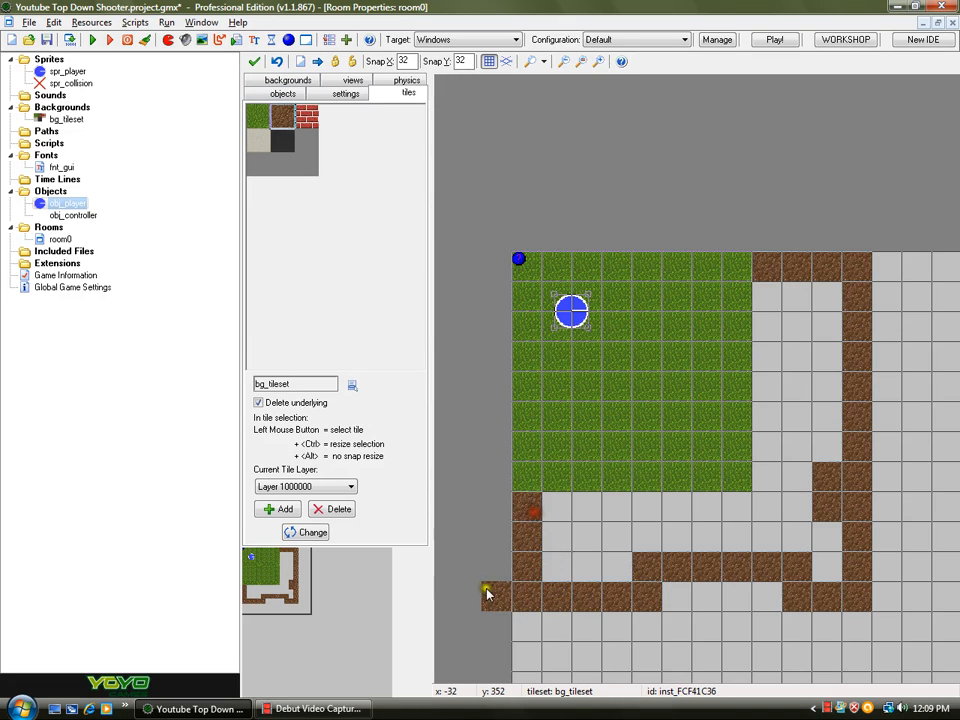
- Fill the band below the grass and a vertical strip beside it with dirt tiles
{"action": "right_click", "coordinate": [485, 591]}
{"action": "left_click", "coordinate": [523, 409]}
{"action": "mouse_move", "coordinate": [557, 551]}
{"action": "left_mouse_down"}
{"action": "mouse_move", "coordinate": [562, 498]}
{"action": "mouse_move", "coordinate": [761, 506]}
{"action": "mouse_move", "coordinate": [778, 304]}
{"action": "mouse_move", "coordinate": [827, 386]}
{"action": "mouse_move", "coordinate": [813, 578]}
{"action": "mouse_move", "coordinate": [799, 345]}
{"action": "mouse_move", "coordinate": [802, 540]}
{"action": "left_mouse_up"}
{"action": "left_click_drag", "start_coordinate": [600, 541], "coordinate": [768, 596]}
{"action": "left_click", "coordinate": [282, 580]}
{"action": "left_click_drag", "start_coordinate": [282, 580], "coordinate": [293, 570]}
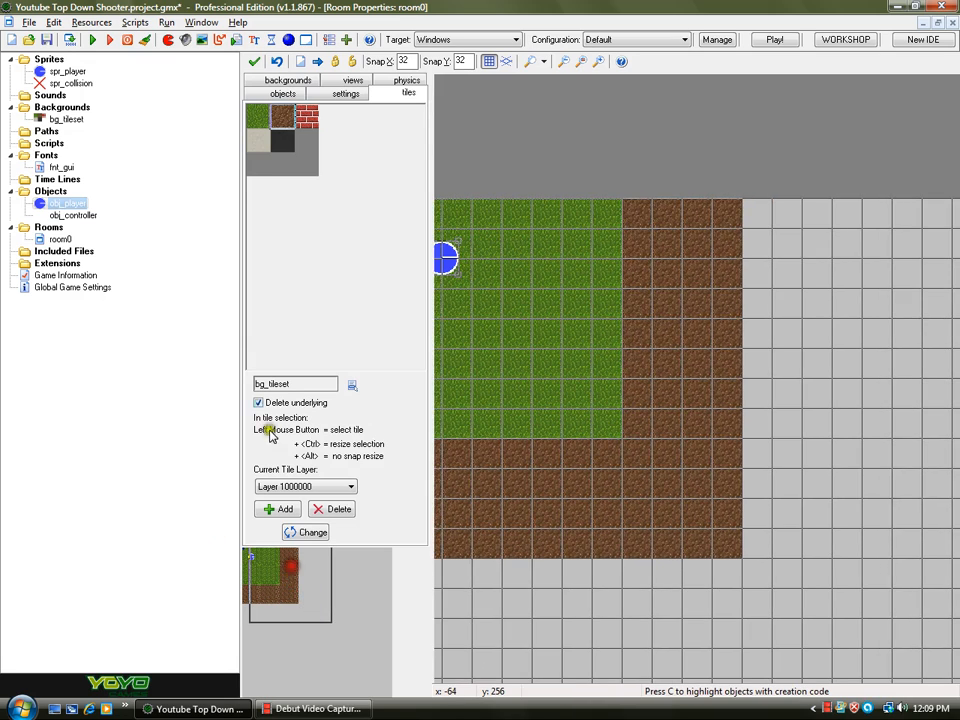
- Paint grass to the right of the dirt strip and extend the dirt band across the room
{"action": "mouse_move", "coordinate": [778, 211]}
{"action": "left_mouse_down"}
{"action": "mouse_move", "coordinate": [943, 214]}
{"action": "mouse_move", "coordinate": [956, 297]}
{"action": "left_mouse_up"}
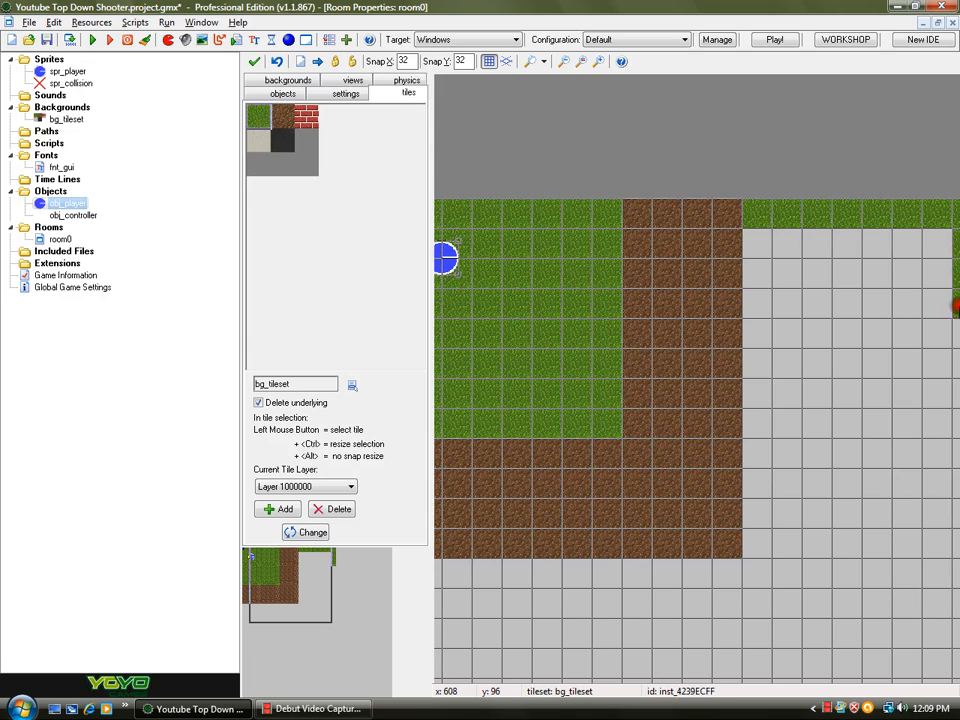
{"action": "mouse_move", "coordinate": [957, 375]}
{"action": "left_mouse_down"}
{"action": "mouse_move", "coordinate": [921, 420]}
{"action": "mouse_move", "coordinate": [784, 422]}
{"action": "mouse_move", "coordinate": [767, 326]}
{"action": "mouse_move", "coordinate": [875, 233]}
{"action": "mouse_move", "coordinate": [806, 279]}
{"action": "mouse_move", "coordinate": [928, 321]}
{"action": "mouse_move", "coordinate": [778, 336]}
{"action": "mouse_move", "coordinate": [916, 318]}
{"action": "mouse_move", "coordinate": [921, 386]}
{"action": "mouse_move", "coordinate": [780, 392]}
{"action": "left_mouse_up"}
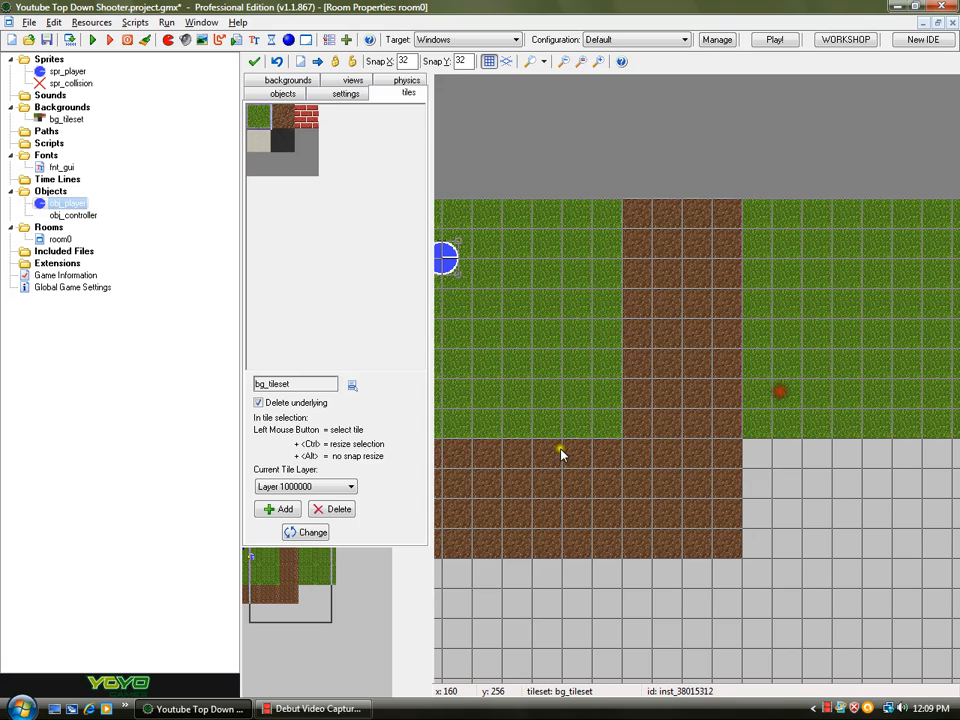
{"action": "mouse_move", "coordinate": [765, 455]}
{"action": "left_mouse_down"}
{"action": "mouse_move", "coordinate": [943, 450]}
{"action": "mouse_move", "coordinate": [845, 474]}
{"action": "mouse_move", "coordinate": [836, 463]}
{"action": "left_mouse_up"}
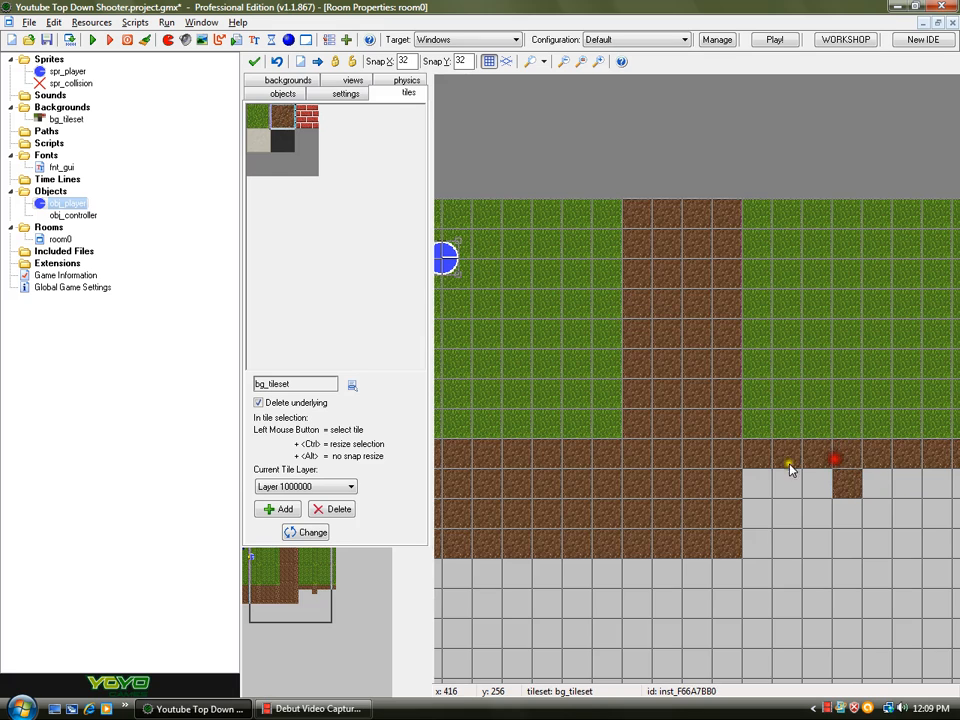
{"action": "left_click_drag", "start_coordinate": [288, 569], "coordinate": [309, 592]}
{"action": "mouse_move", "coordinate": [655, 387]}
{"action": "left_mouse_down"}
{"action": "mouse_move", "coordinate": [853, 386]}
{"action": "mouse_move", "coordinate": [840, 444]}
{"action": "mouse_move", "coordinate": [859, 444]}
{"action": "mouse_move", "coordinate": [648, 442]}
{"action": "mouse_move", "coordinate": [810, 441]}
{"action": "mouse_move", "coordinate": [756, 409]}
{"action": "mouse_move", "coordinate": [827, 425]}
{"action": "mouse_move", "coordinate": [882, 478]}
{"action": "left_mouse_up"}
{"action": "right_click", "coordinate": [876, 471]}
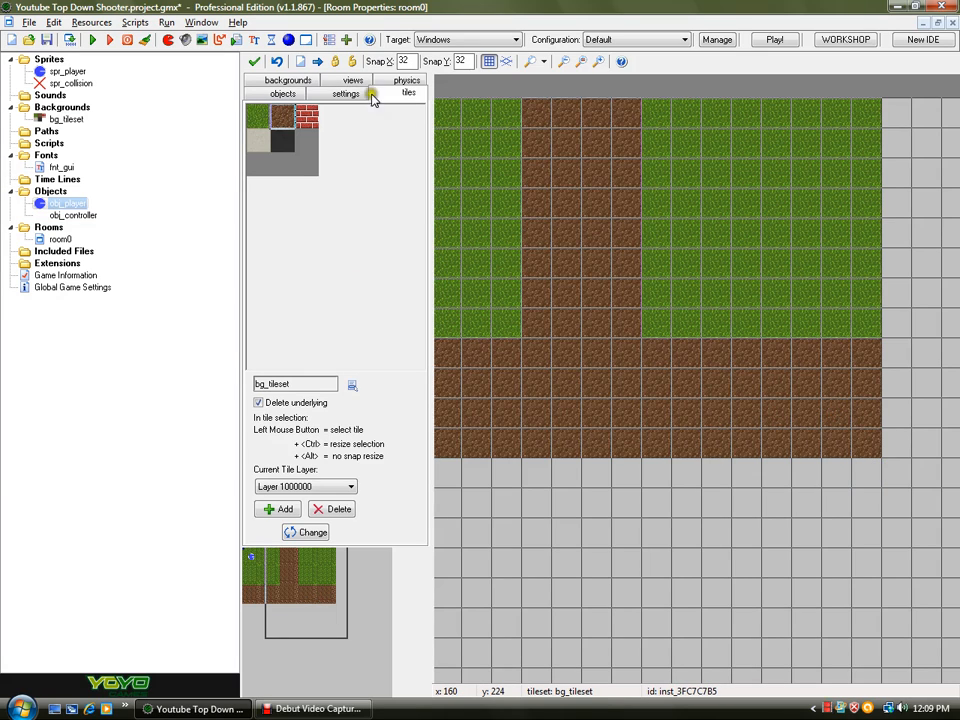
{"action": "mouse_move", "coordinate": [274, 611]}
{"action": "left_mouse_down"}
{"action": "mouse_move", "coordinate": [285, 604]}
{"action": "mouse_move", "coordinate": [317, 615]}
{"action": "mouse_move", "coordinate": [305, 595]}
{"action": "mouse_move", "coordinate": [278, 607]}
{"action": "left_mouse_up"}
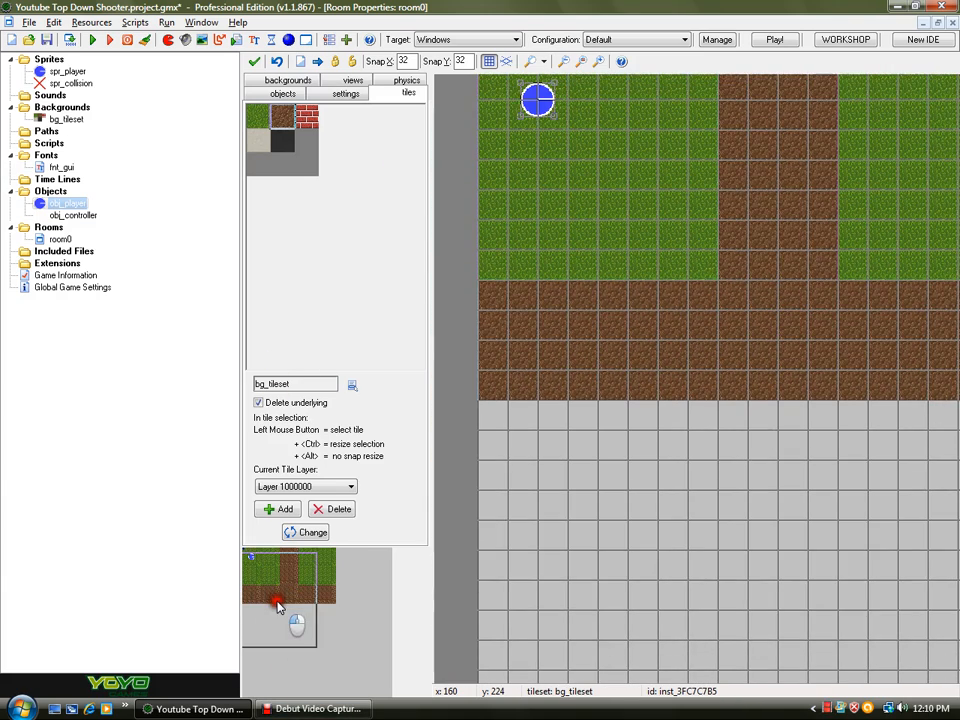
- Paint grass below the dirt band, leaving a vertical dirt path to form a crossroad
{"action": "left_click", "coordinate": [253, 116]}
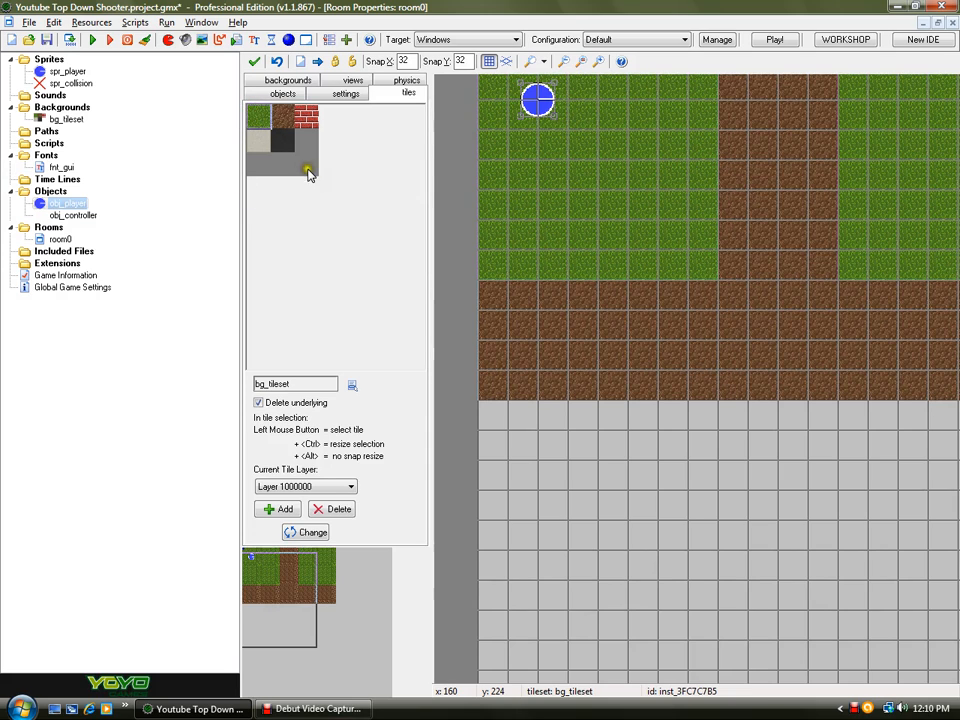
{"action": "mouse_move", "coordinate": [484, 418]}
{"action": "left_mouse_down"}
{"action": "mouse_move", "coordinate": [686, 414]}
{"action": "mouse_move", "coordinate": [702, 553]}
{"action": "mouse_move", "coordinate": [698, 625]}
{"action": "left_mouse_up"}
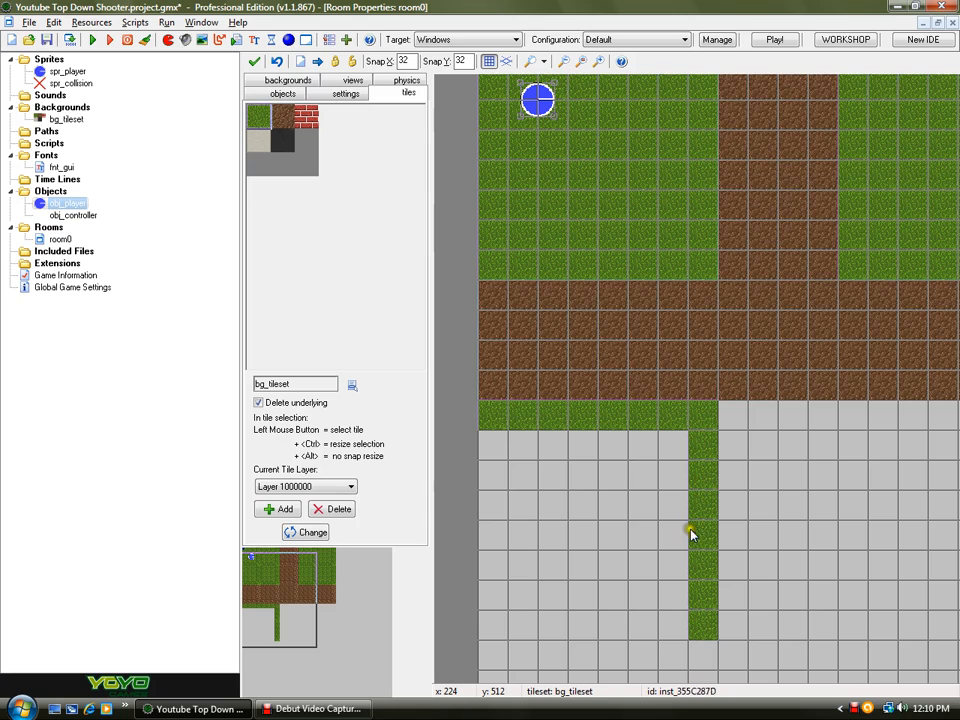
{"action": "mouse_move", "coordinate": [679, 626]}
{"action": "left_mouse_down"}
{"action": "mouse_move", "coordinate": [499, 621]}
{"action": "mouse_move", "coordinate": [506, 437]}
{"action": "mouse_move", "coordinate": [662, 456]}
{"action": "mouse_move", "coordinate": [628, 471]}
{"action": "mouse_move", "coordinate": [647, 506]}
{"action": "mouse_move", "coordinate": [527, 509]}
{"action": "mouse_move", "coordinate": [628, 542]}
{"action": "mouse_move", "coordinate": [609, 564]}
{"action": "mouse_move", "coordinate": [527, 572]}
{"action": "mouse_move", "coordinate": [672, 590]}
{"action": "left_mouse_up"}
{"action": "left_click_drag", "start_coordinate": [302, 561], "coordinate": [358, 577]}
{"action": "mouse_move", "coordinate": [618, 422]}
{"action": "left_mouse_down"}
{"action": "mouse_move", "coordinate": [613, 636]}
{"action": "mouse_move", "coordinate": [825, 628]}
{"action": "mouse_move", "coordinate": [823, 463]}
{"action": "mouse_move", "coordinate": [729, 422]}
{"action": "mouse_move", "coordinate": [638, 443]}
{"action": "mouse_move", "coordinate": [731, 439]}
{"action": "mouse_move", "coordinate": [617, 491]}
{"action": "mouse_move", "coordinate": [774, 489]}
{"action": "mouse_move", "coordinate": [683, 521]}
{"action": "mouse_move", "coordinate": [718, 546]}
{"action": "mouse_move", "coordinate": [793, 572]}
{"action": "mouse_move", "coordinate": [681, 611]}
{"action": "mouse_move", "coordinate": [790, 614]}
{"action": "left_mouse_up"}
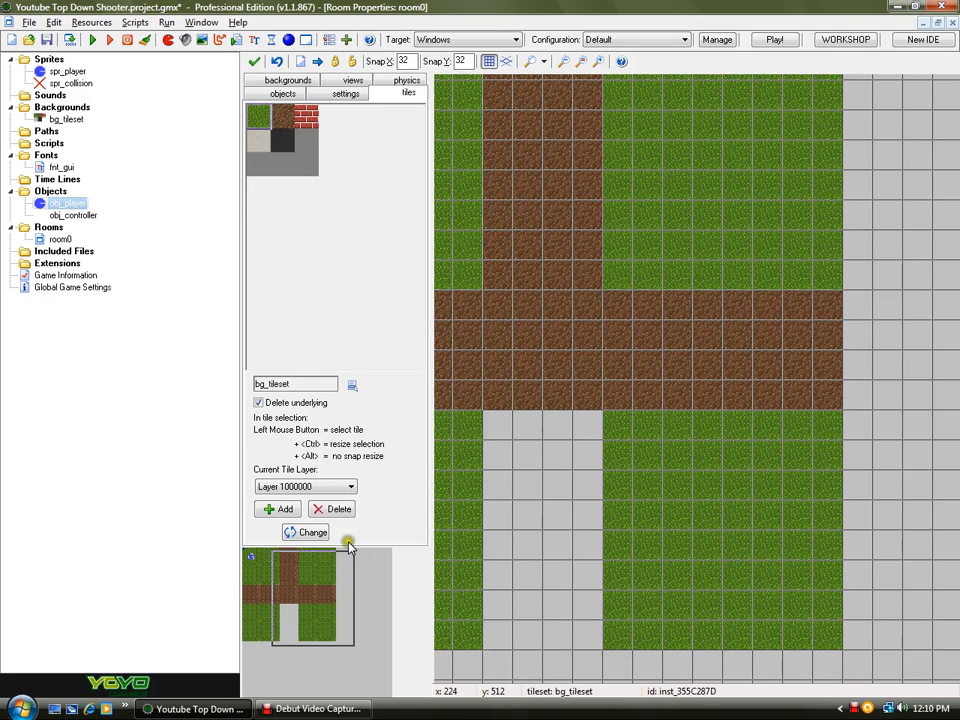
{"action": "left_click", "coordinate": [283, 118]}
{"action": "mouse_move", "coordinate": [489, 427]}
{"action": "left_mouse_down"}
{"action": "mouse_move", "coordinate": [499, 615]}
{"action": "mouse_move", "coordinate": [579, 628]}
{"action": "mouse_move", "coordinate": [585, 454]}
{"action": "mouse_move", "coordinate": [521, 427]}
{"action": "mouse_move", "coordinate": [548, 525]}
{"action": "mouse_move", "coordinate": [529, 561]}
{"action": "mouse_move", "coordinate": [531, 435]}
{"action": "left_mouse_up"}
- Save the project and run the game to test it
{"action": "left_click", "coordinate": [47, 39]}
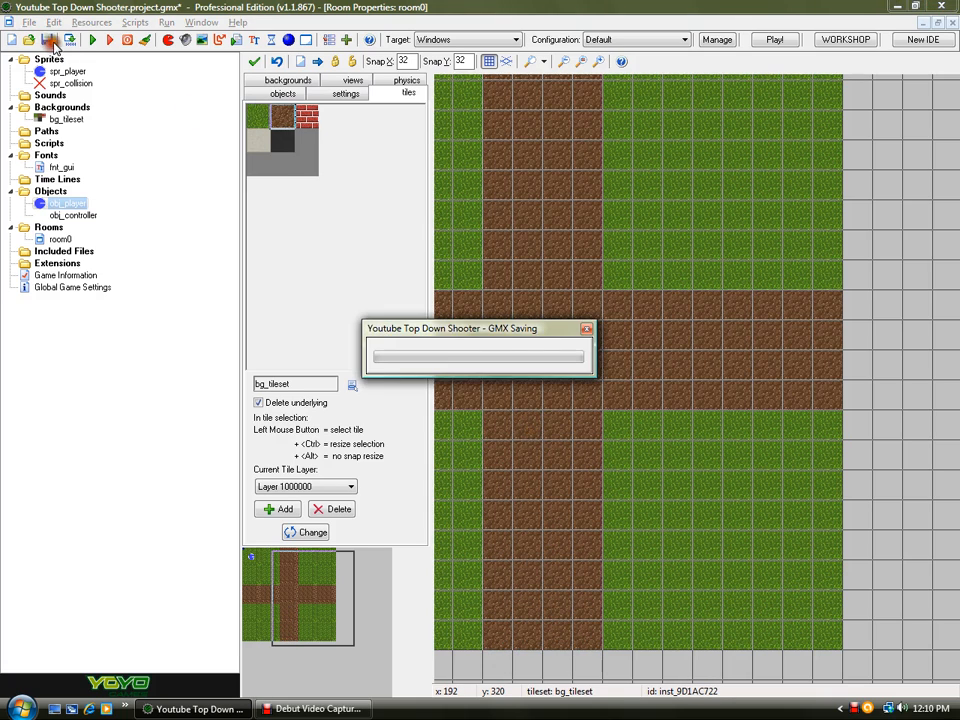
{"action": "left_click", "coordinate": [92, 39]}
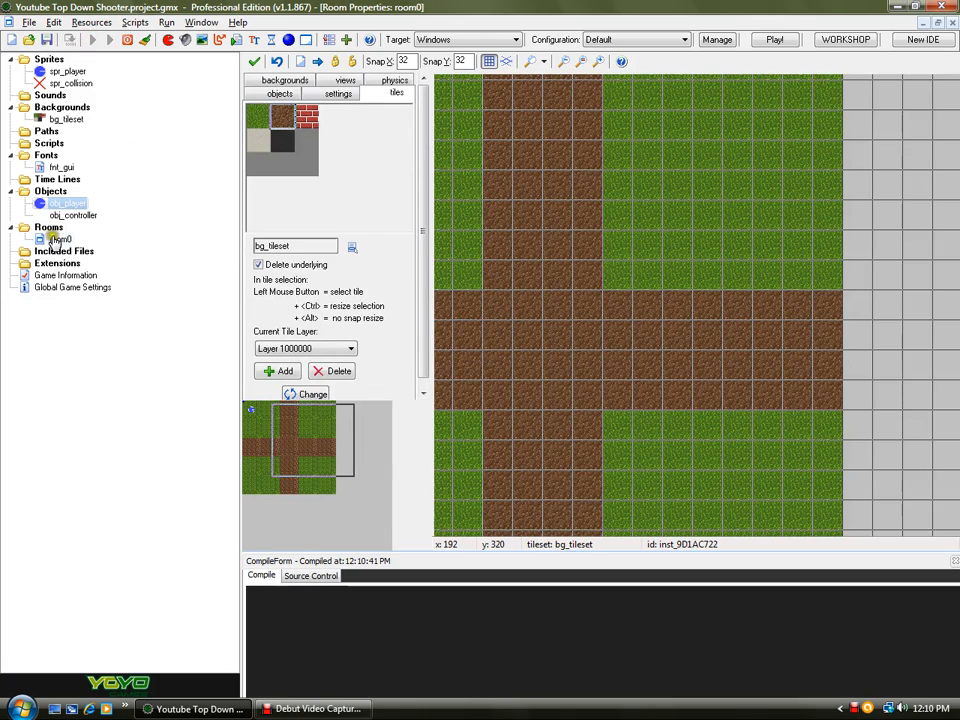
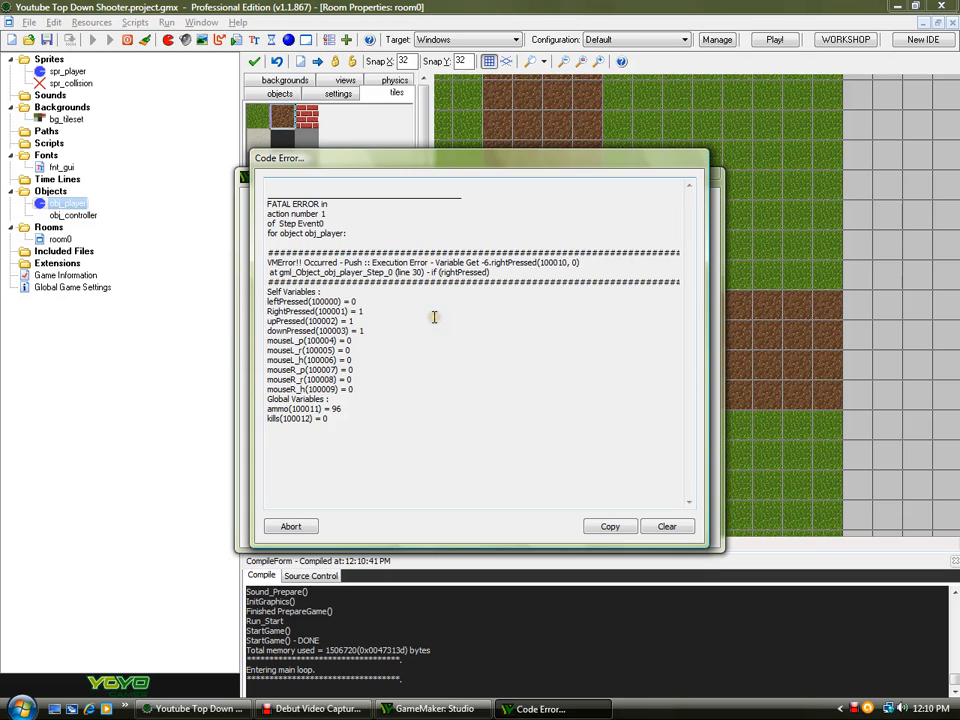
- Abort the error and correct the variable RightPressed to rightPressed in obj_player's Step code, then close the editor
{"action": "left_click", "coordinate": [284, 523]}
{"action": "double_click", "coordinate": [62, 203]}
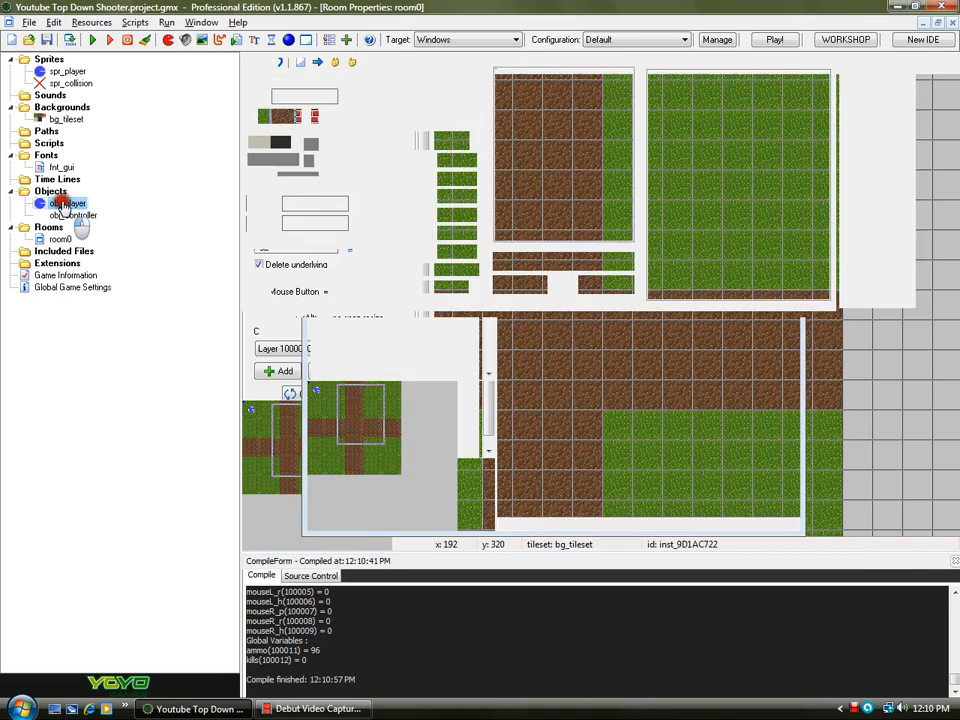
{"action": "left_click", "coordinate": [450, 90]}
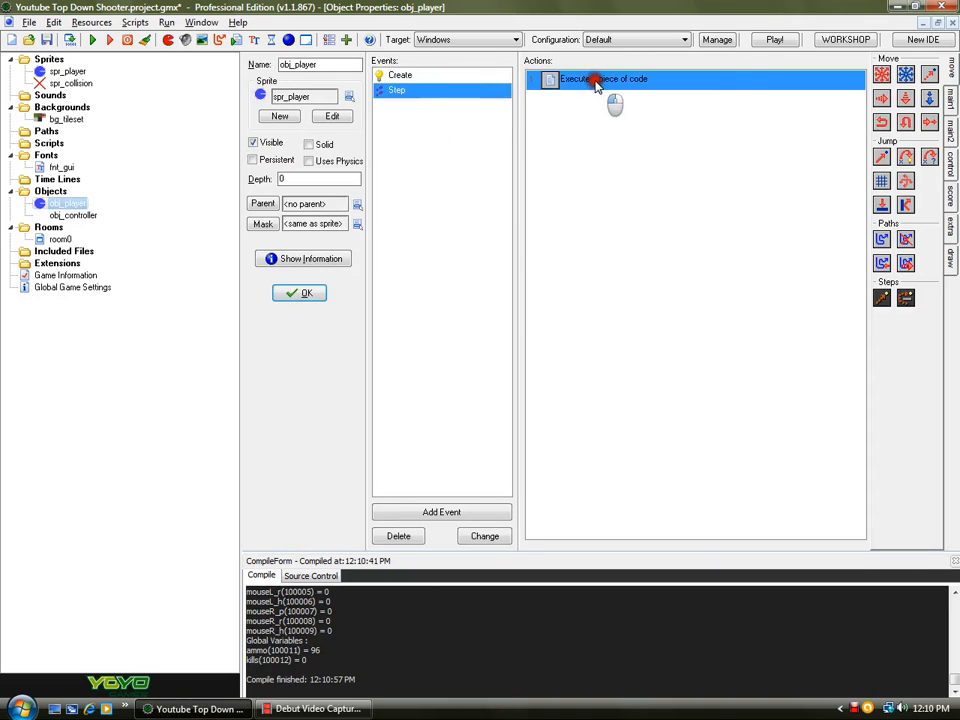
{"action": "double_click", "coordinate": [594, 79]}
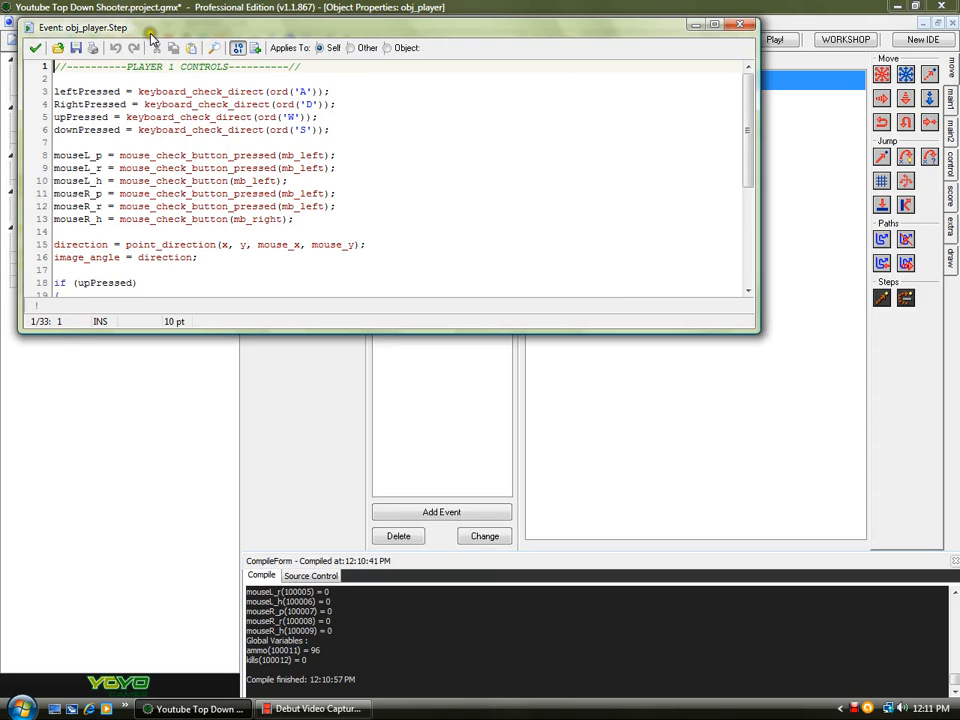
{"action": "double_click", "coordinate": [110, 26]}
{"action": "left_click", "coordinate": [35, 80]}
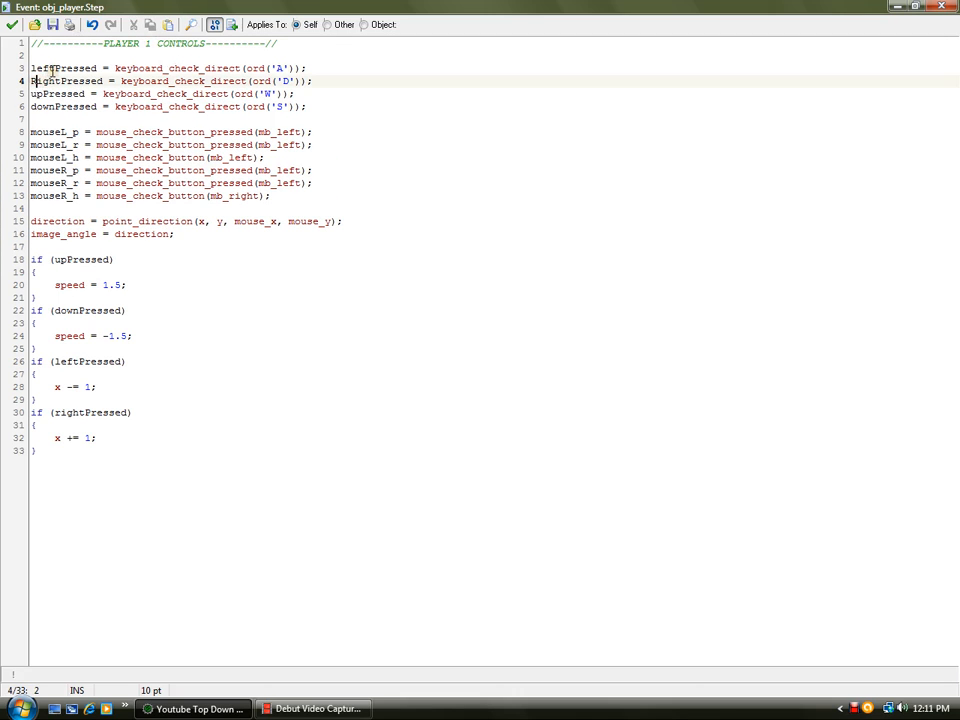
{"action": "key", "text": "BackSpace"}
{"action": "type", "text": "r"}
{"action": "left_click", "coordinate": [9, 26]}
- Run the game, test moving the player with the W key, and close the game window
{"action": "left_click", "coordinate": [89, 40]}
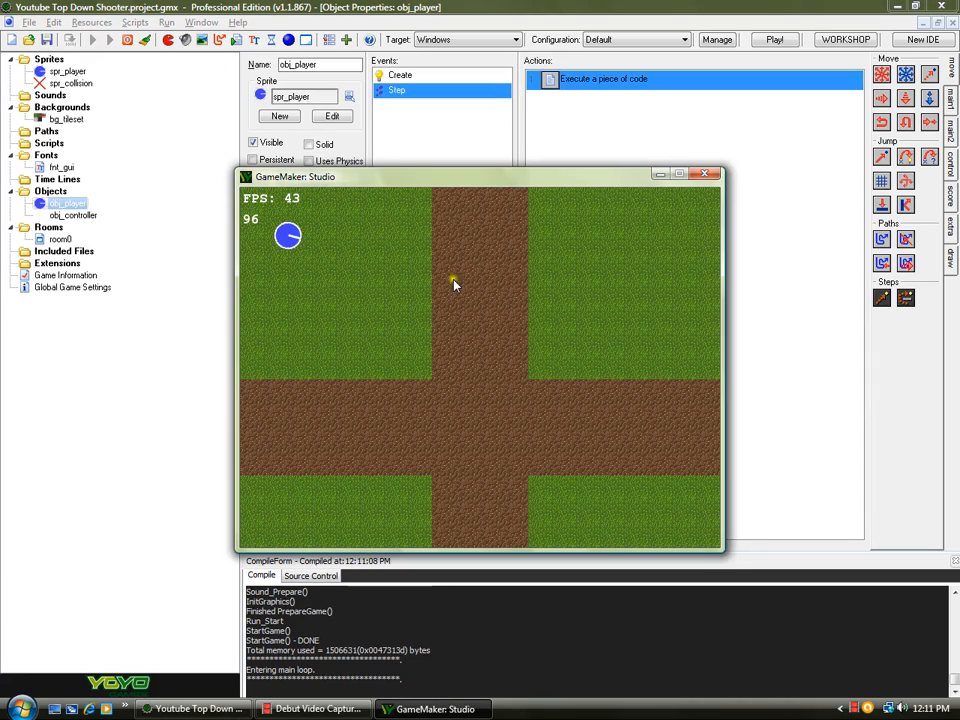
{"action": "key", "text": "w"}
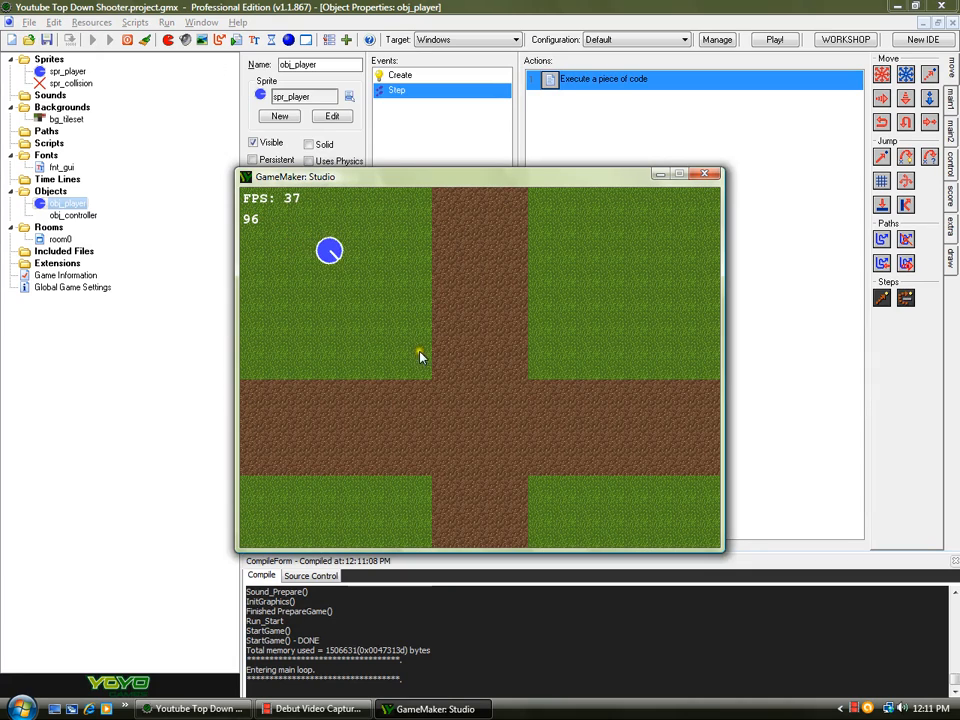
{"action": "key", "text": "w"}
{"action": "key", "text": "w"}
{"action": "key", "text": "w"}
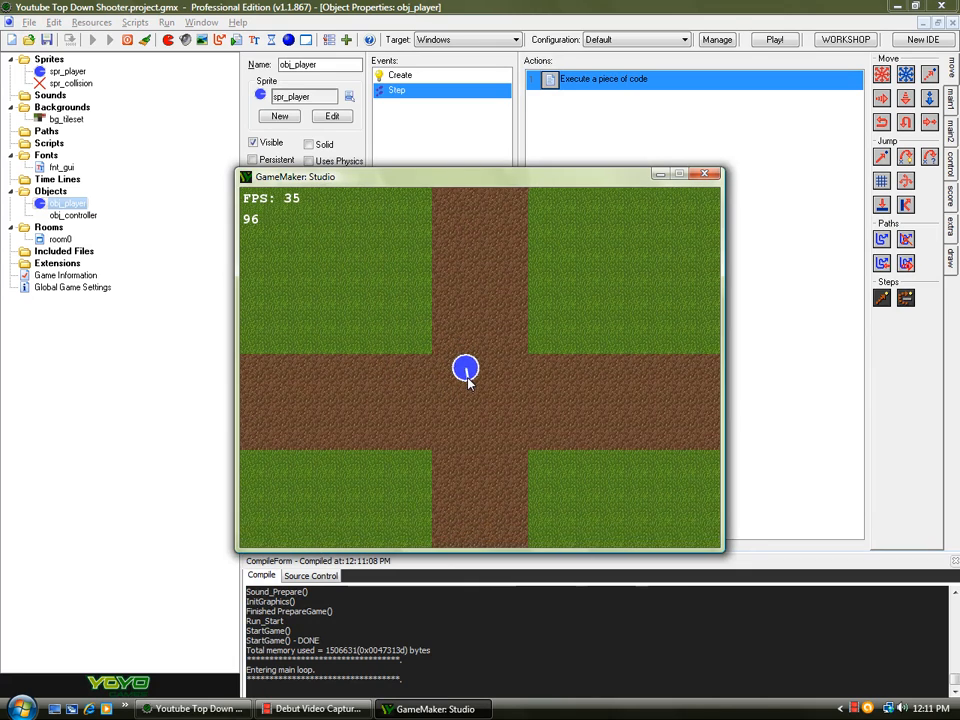
{"action": "key", "text": "w"}
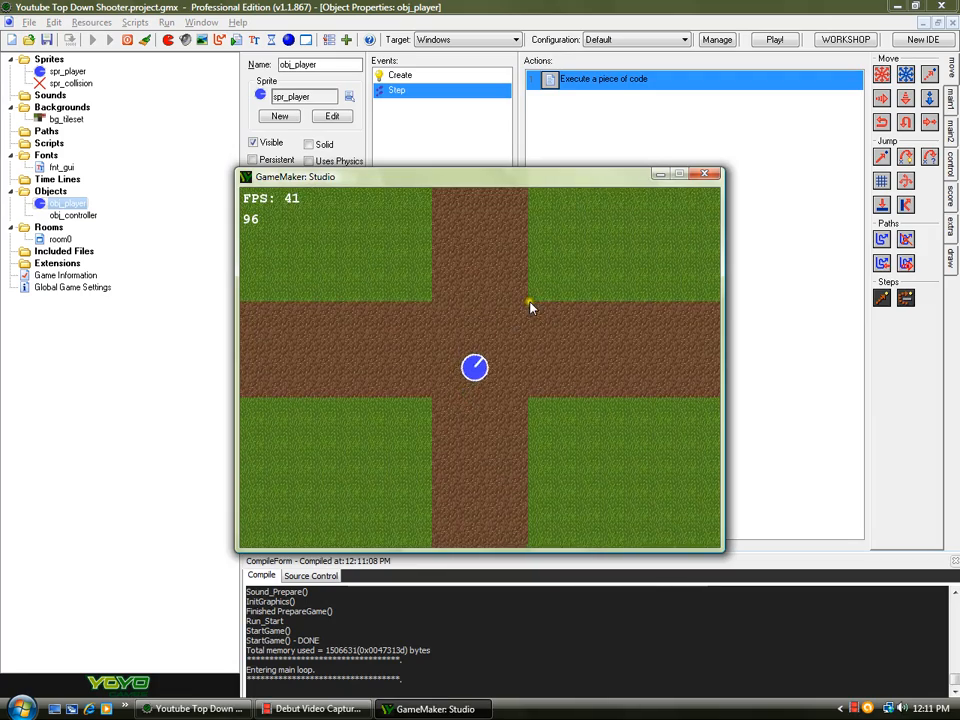
{"action": "key", "text": "w"}
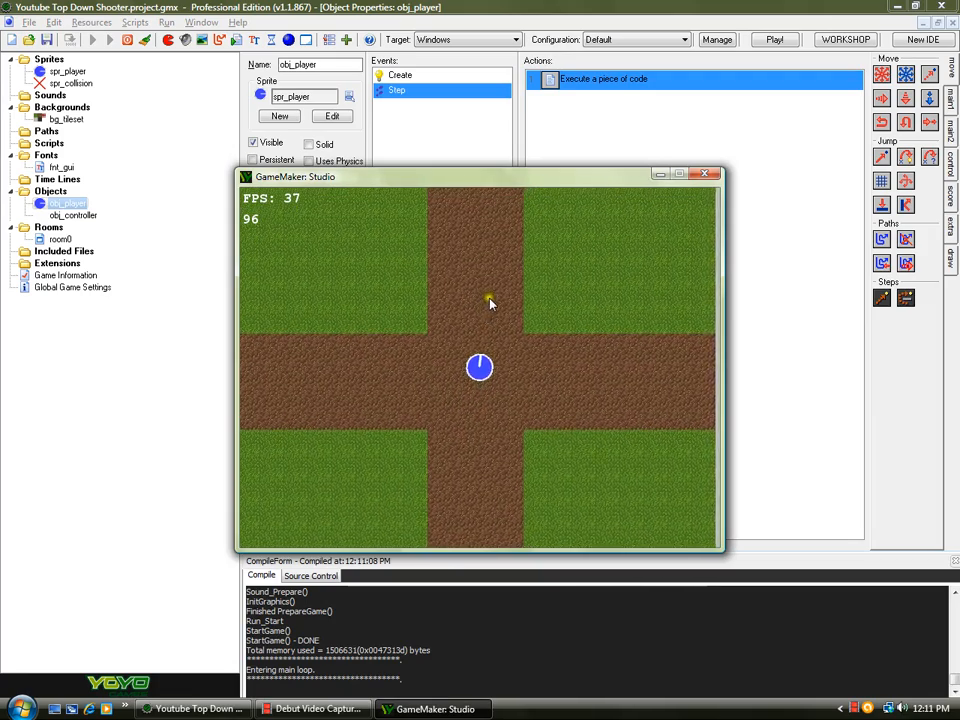
{"action": "key", "text": "w"}
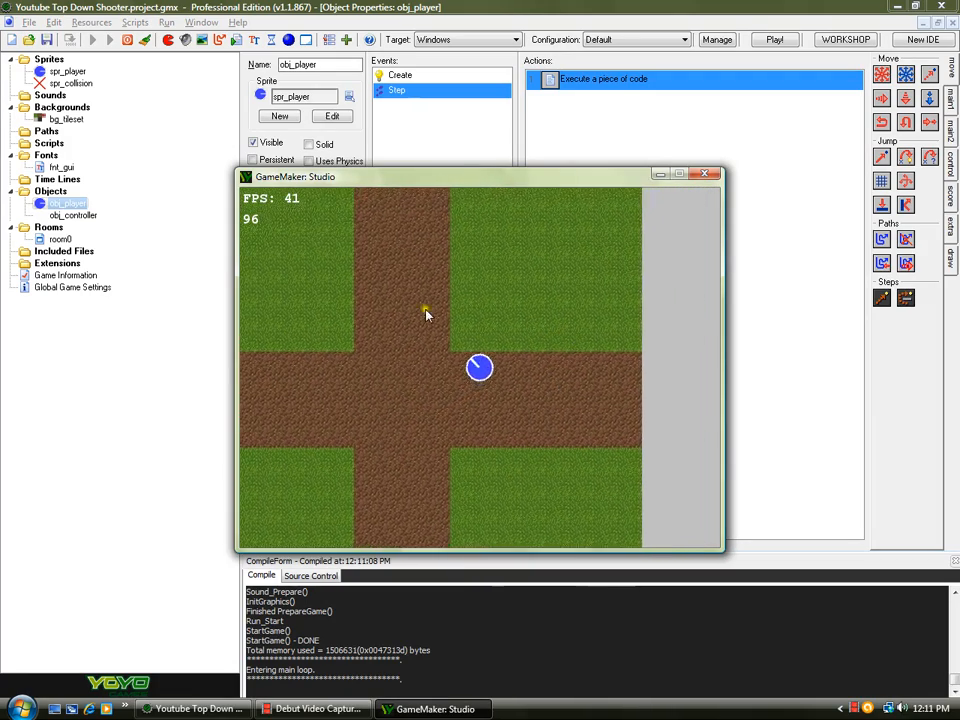
{"action": "key", "text": "w"}
{"action": "key", "text": "w"}
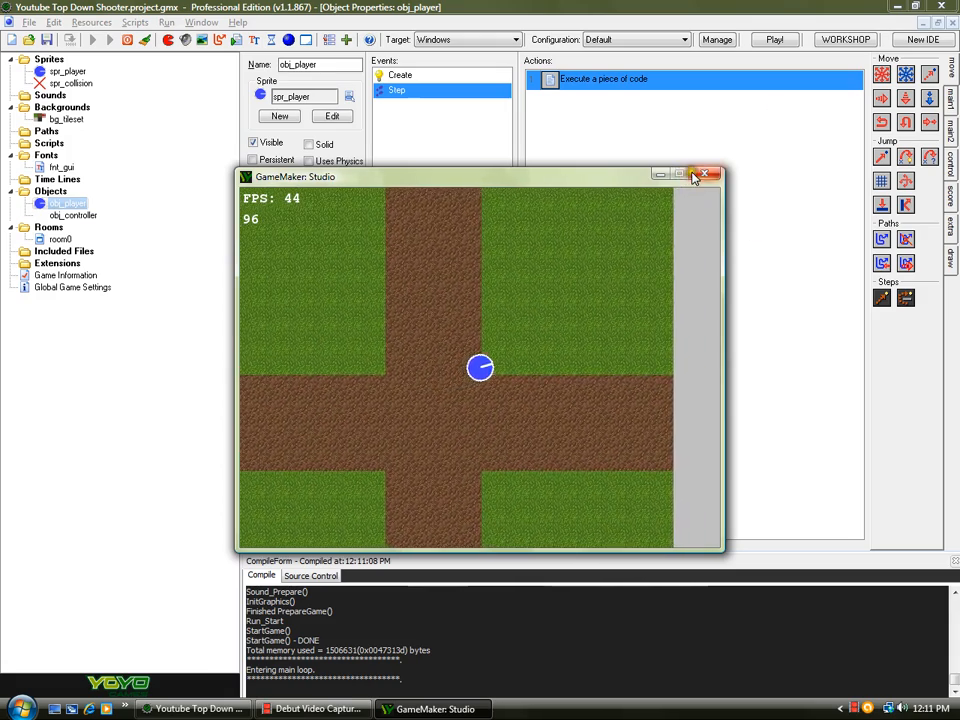
{"action": "left_click", "coordinate": [694, 176]}
- Replace keyboard_check_direct with keyboard_check_pressed on all four movement key lines in the Step code
{"action": "double_click", "coordinate": [619, 86]}
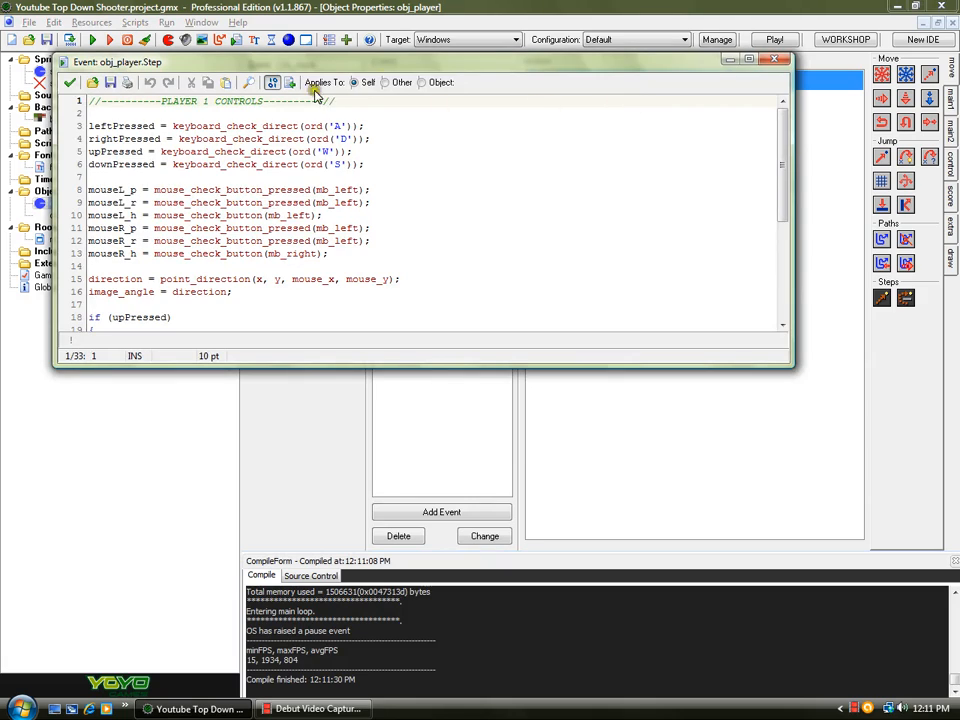
{"action": "left_click", "coordinate": [298, 126]}
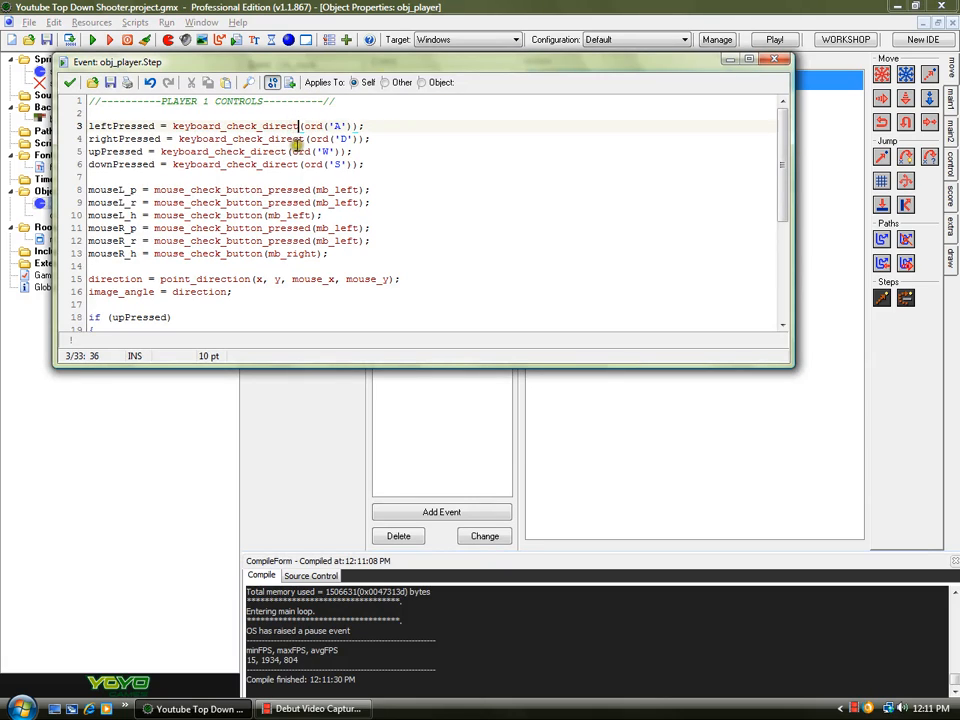
{"action": "left_click_drag", "start_coordinate": [298, 126], "coordinate": [258, 126]}
{"action": "type", "text": "pressed"}
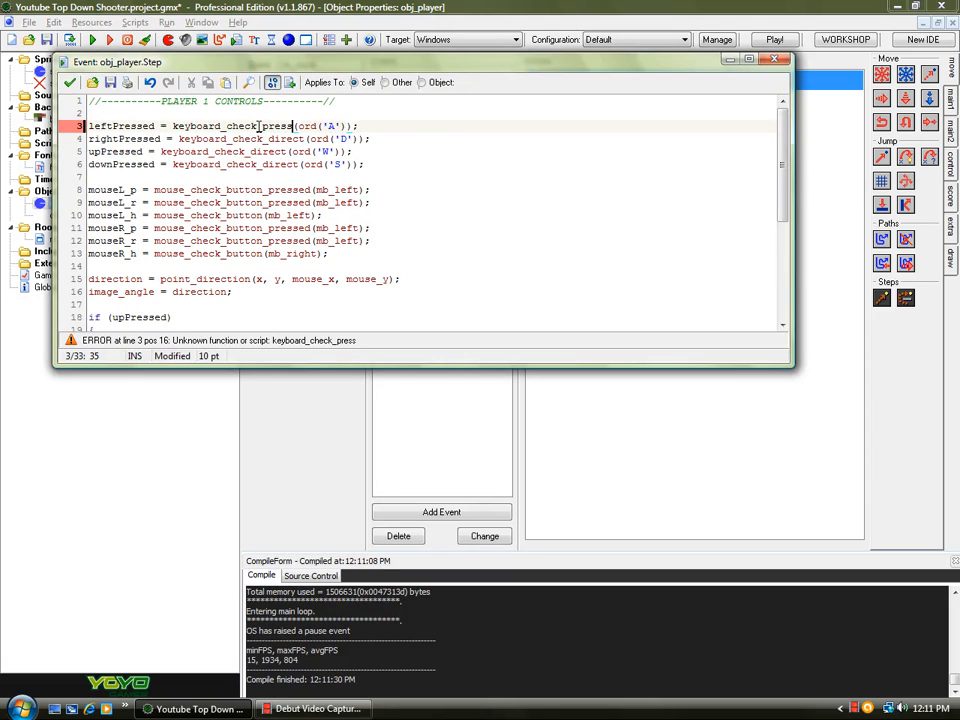
{"action": "left_click_drag", "start_coordinate": [263, 126], "coordinate": [300, 164]}
{"action": "type", "text": "pressed"}
{"action": "type", "text": "pressed"}
{"action": "type", "text": "pressed"}
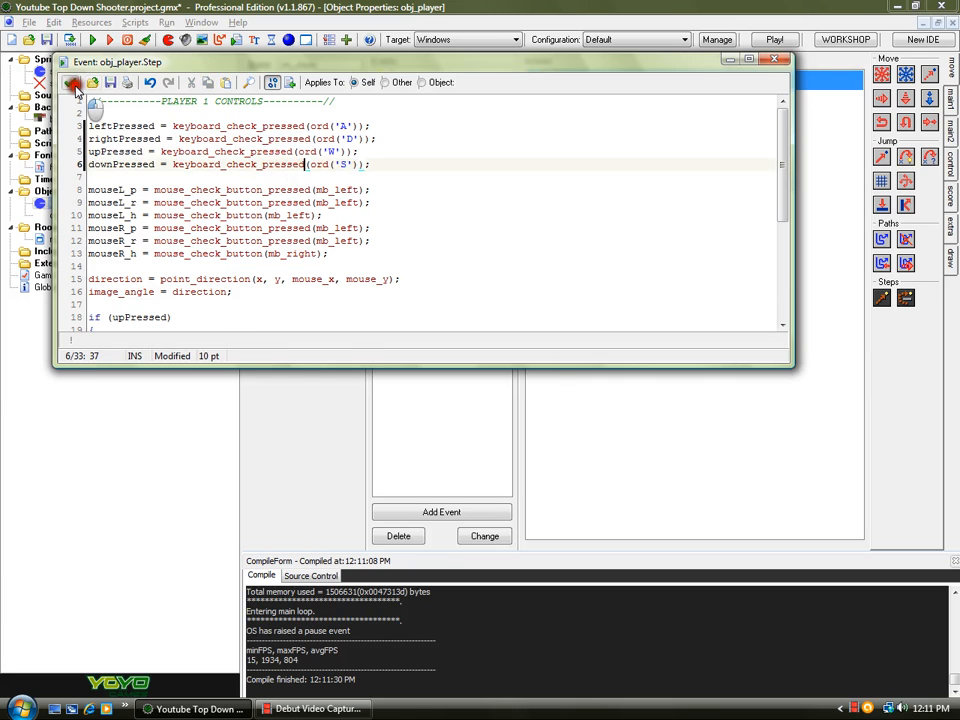
{"action": "left_click", "coordinate": [69, 82]}
- Save the project, run the game, test the W key, and close the game window
{"action": "left_click", "coordinate": [46, 39]}
{"action": "left_click", "coordinate": [89, 39]}
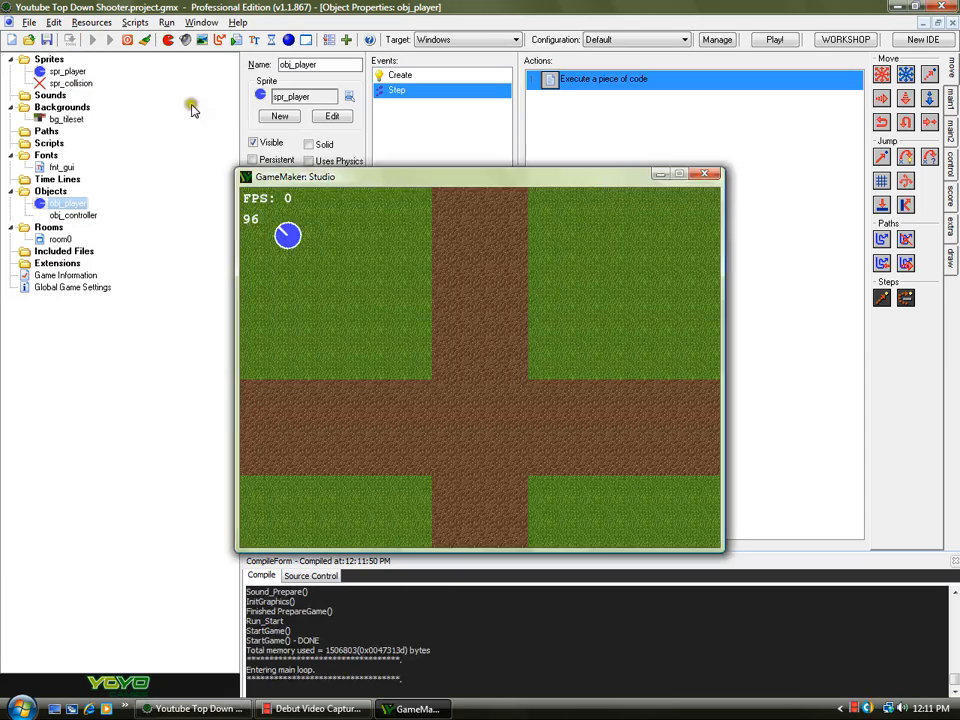
{"action": "key", "text": "w"}
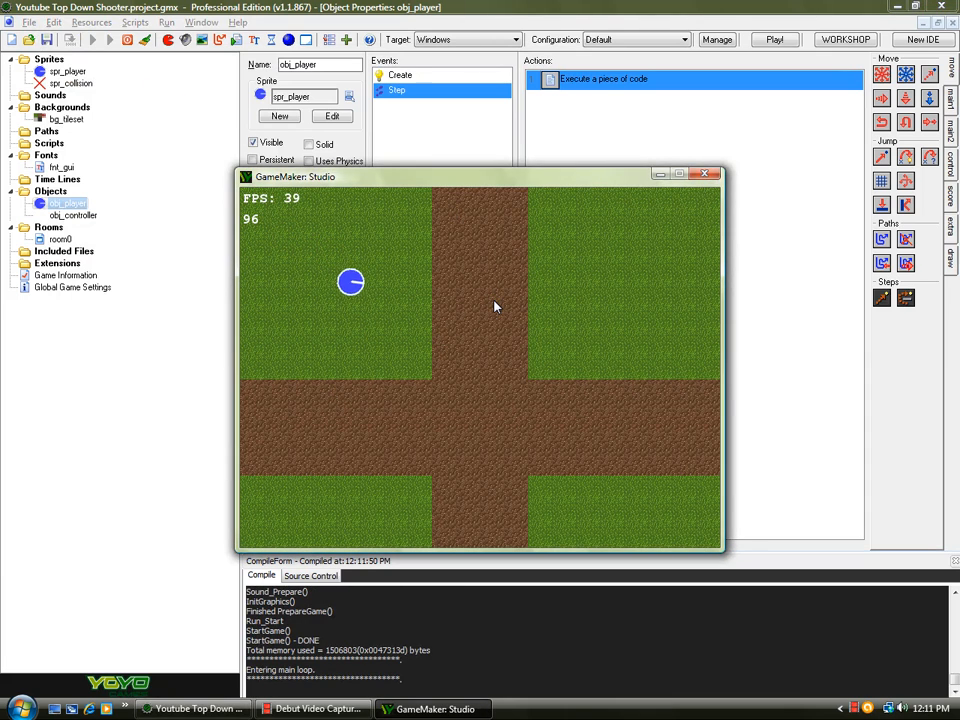
{"action": "left_click", "coordinate": [704, 174]}
- Duplicate the four movement key-check lines below the originals in the maximized Step code editor
{"action": "double_click", "coordinate": [603, 79]}
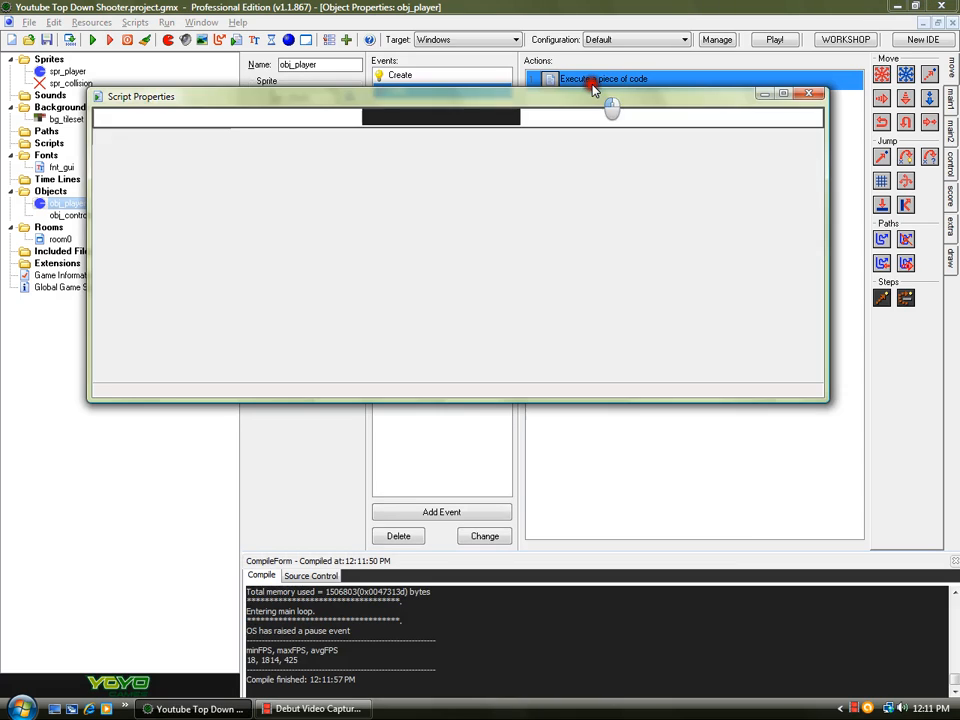
{"action": "double_click", "coordinate": [264, 97]}
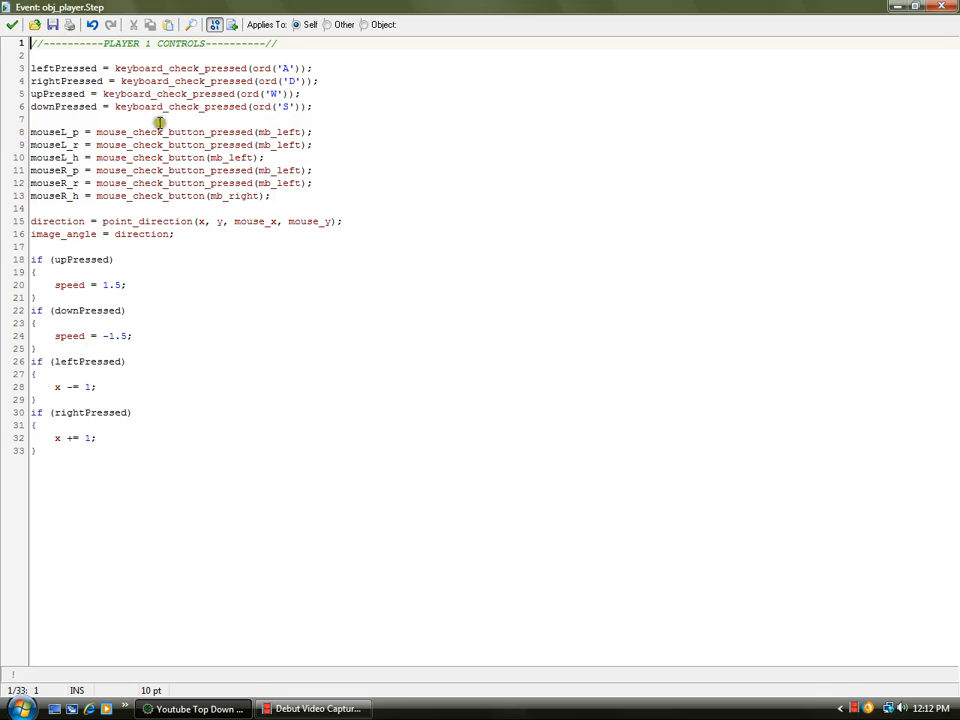
{"action": "left_click", "coordinate": [73, 348]}
{"action": "left_click", "coordinate": [31, 310]}
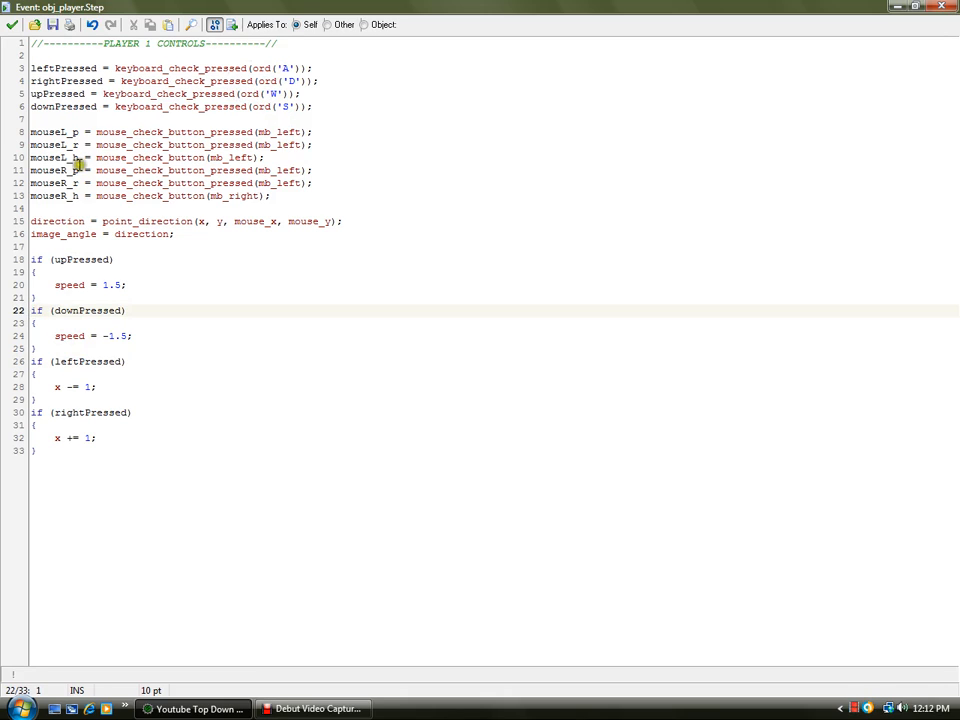
{"action": "left_click", "coordinate": [102, 119]}
{"action": "left_click_drag", "start_coordinate": [353, 107], "coordinate": [6, 69]}
{"action": "key", "text": "ctrl+c"}
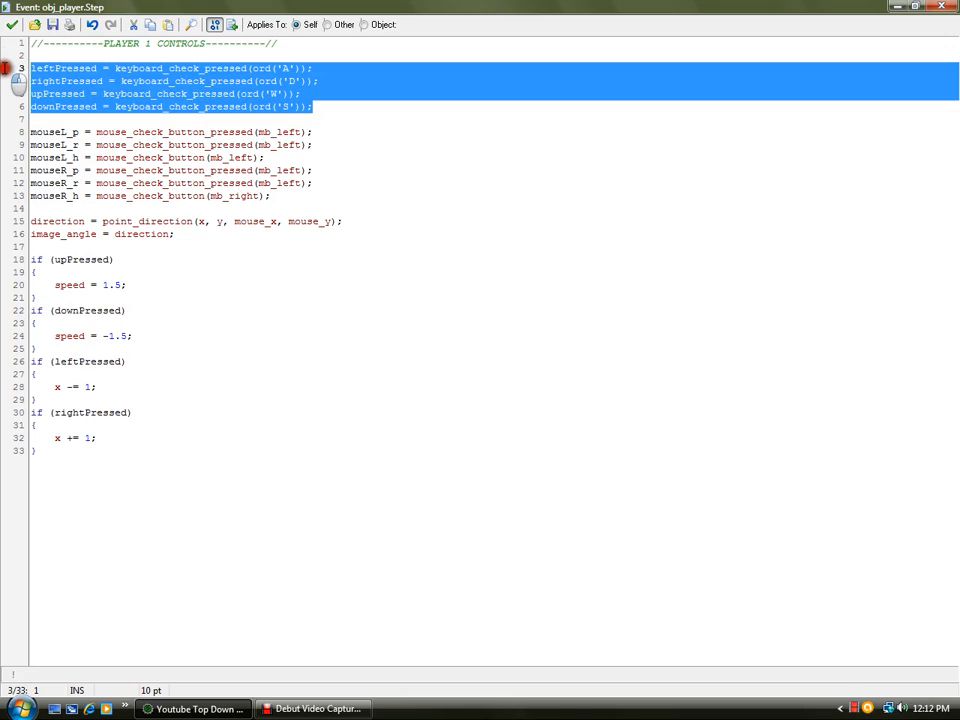
{"action": "left_click", "coordinate": [315, 107]}
{"action": "key", "text": "Return"}
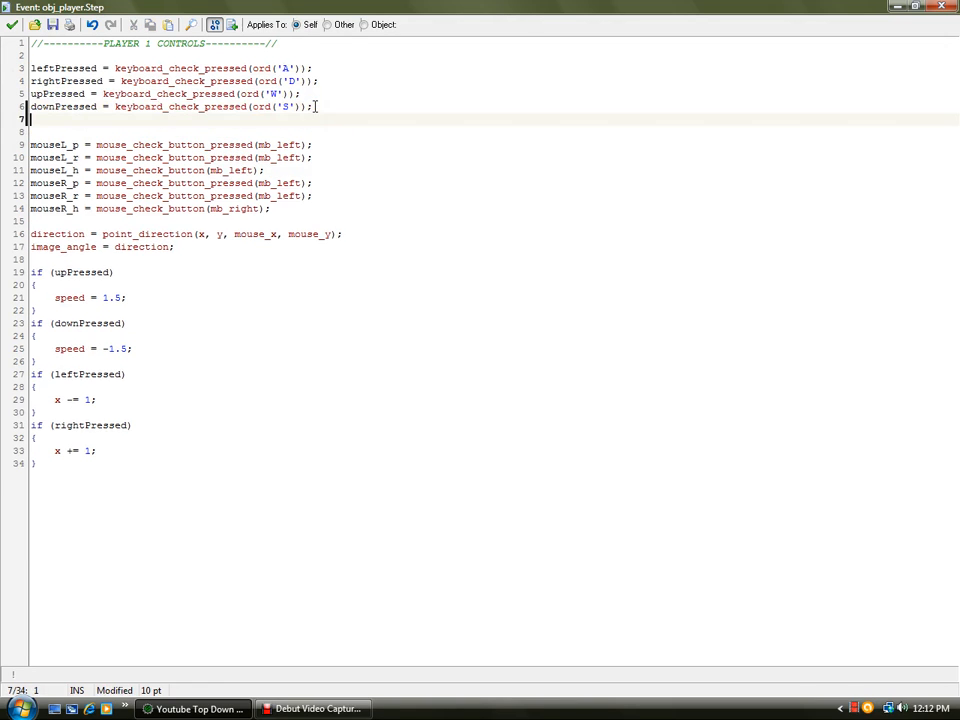
{"action": "key", "text": "Return"}
{"action": "key", "text": "ctrl+v"}
- Rename the duplicated variables to leftReleased, rightReleased, upReleased and downReleased
{"action": "left_click_drag", "start_coordinate": [102, 131], "coordinate": [55, 131]}
{"action": "type", "text": "Released"}
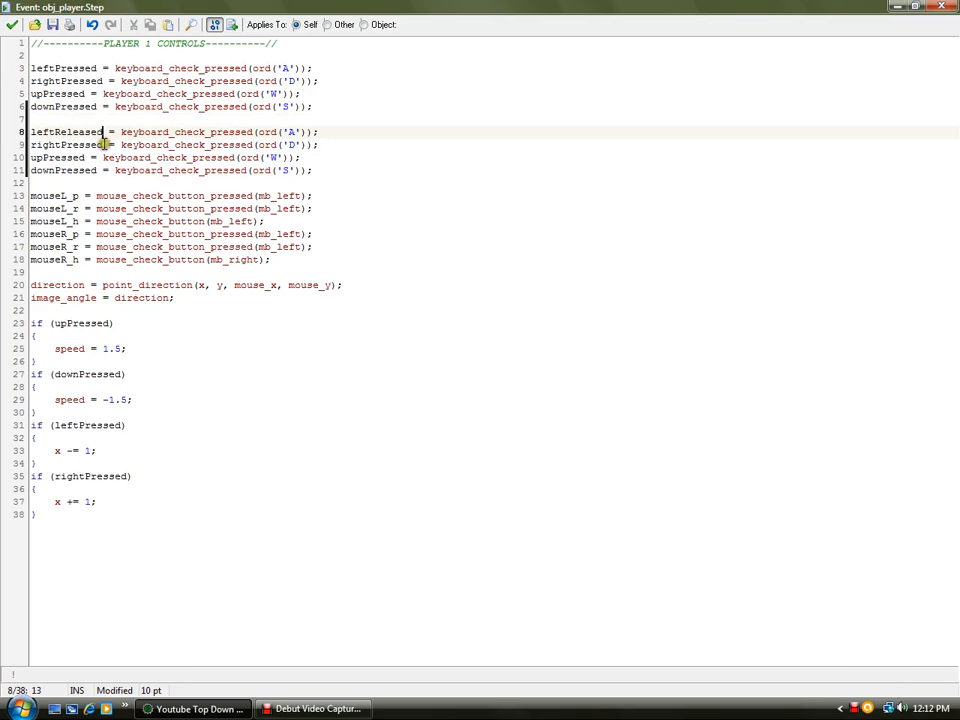
{"action": "mouse_move", "coordinate": [102, 131]}
{"action": "left_mouse_down"}
{"action": "mouse_move", "coordinate": [60, 133]}
{"action": "mouse_move", "coordinate": [105, 145]}
{"action": "left_mouse_up"}
{"action": "key", "text": "ctrl+c"}
{"action": "key", "text": "ctrl+v"}
{"action": "key", "text": "Right"}
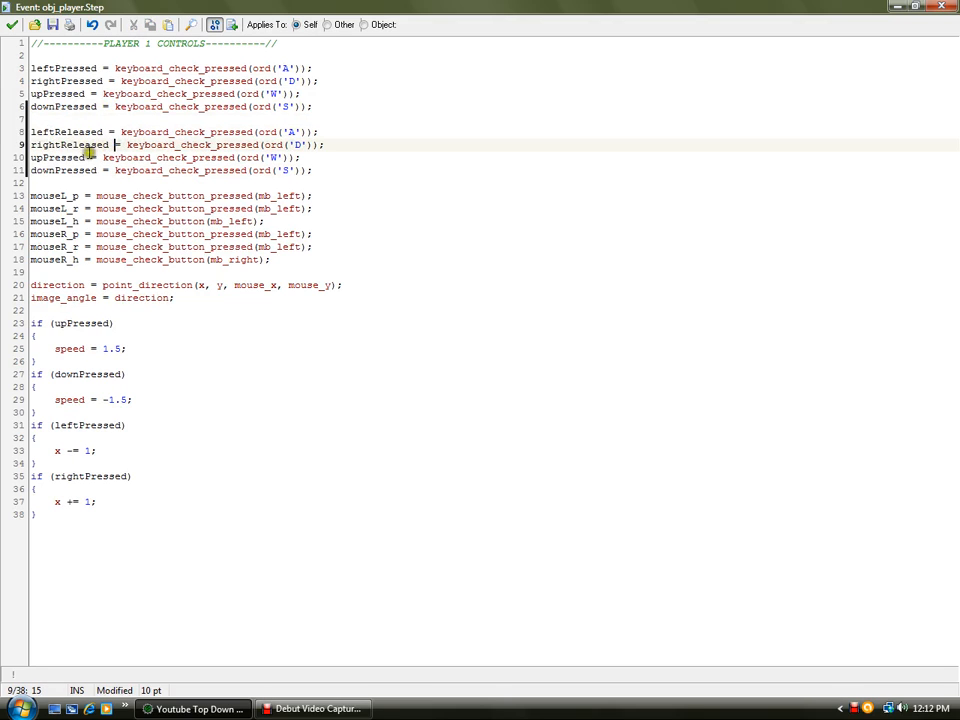
{"action": "left_click_drag", "start_coordinate": [43, 157], "coordinate": [98, 171]}
{"action": "key", "text": "ctrl+v"}
{"action": "key", "text": "ctrl+v"}
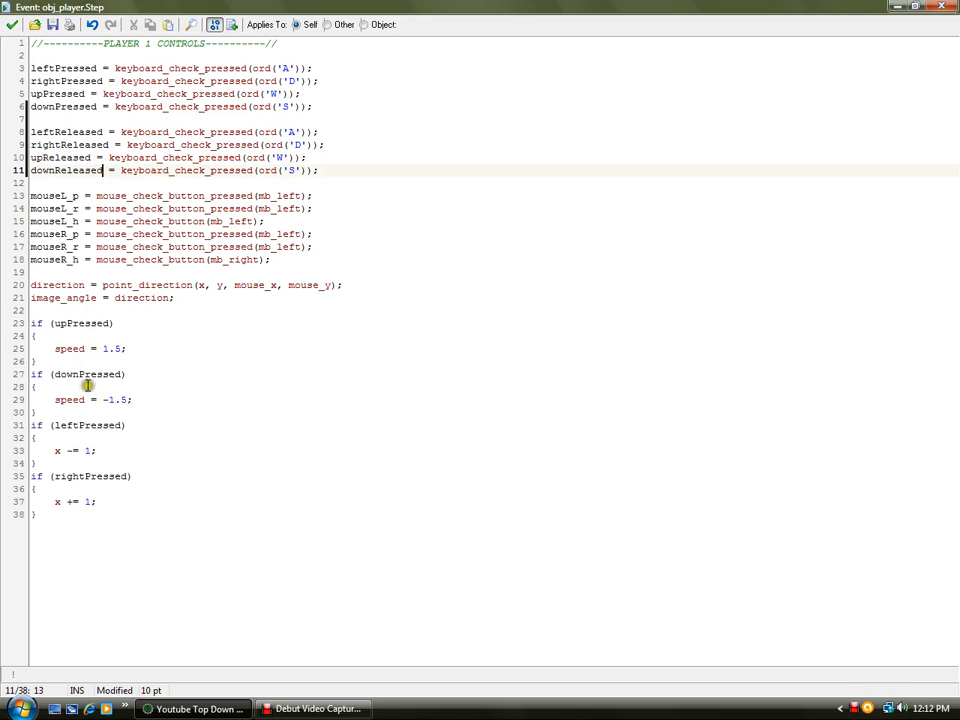
- Add an if (upReleased) block after the downPressed block that sets speed = 0;
{"action": "left_click", "coordinate": [60, 411]}
{"action": "key", "text": "Return"}
{"action": "key", "text": "Return"}
{"action": "type", "text": "if (leftR"}
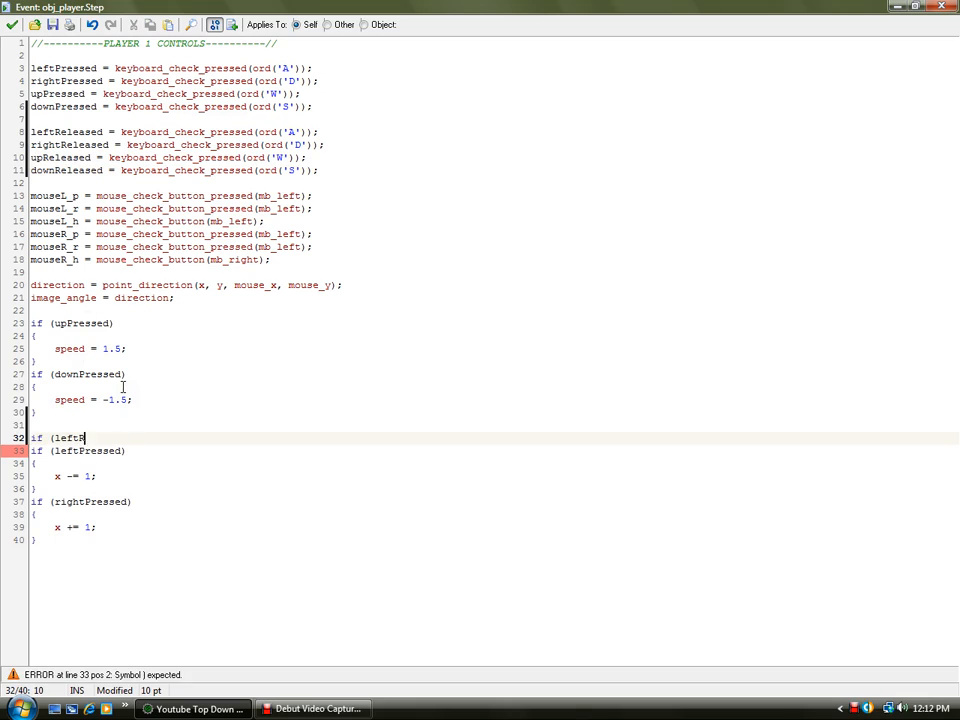
{"action": "key", "text": "BackSpace"}
{"action": "type", "text": "upReleased)\\"}
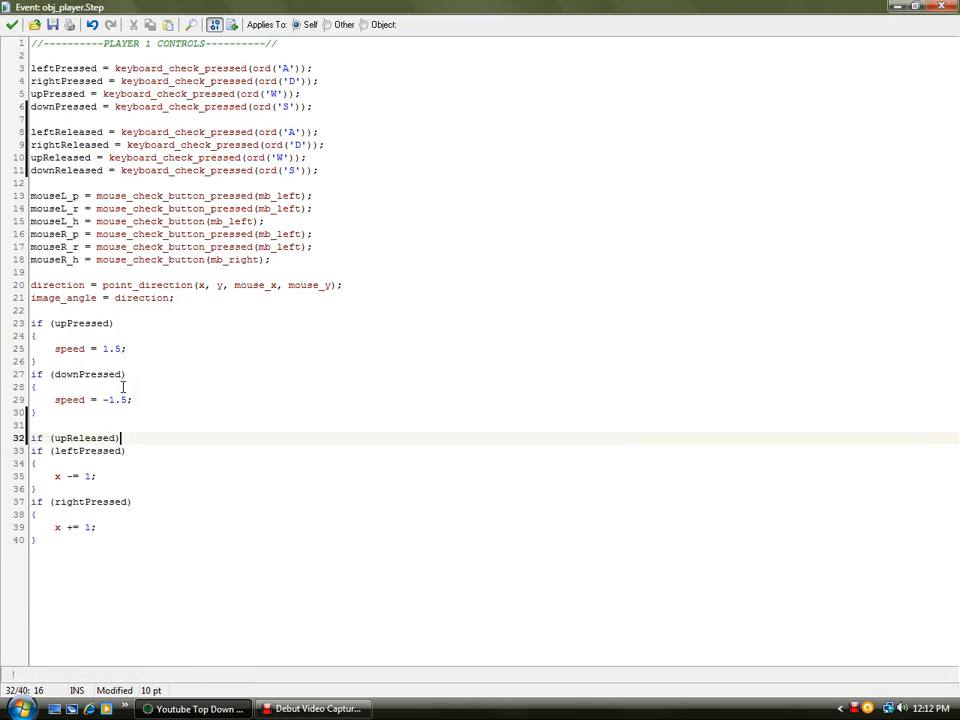
{"action": "key", "text": "BackSpace"}
{"action": "key", "text": "Return"}
{"action": "type", "text": "{"}
{"action": "key", "text": "Return"}
{"action": "type", "text": "}"}
{"action": "key", "text": "Left"}
{"action": "key", "text": "Return"}
{"action": "key", "text": "Up"}
{"action": "key", "text": "Tab"}
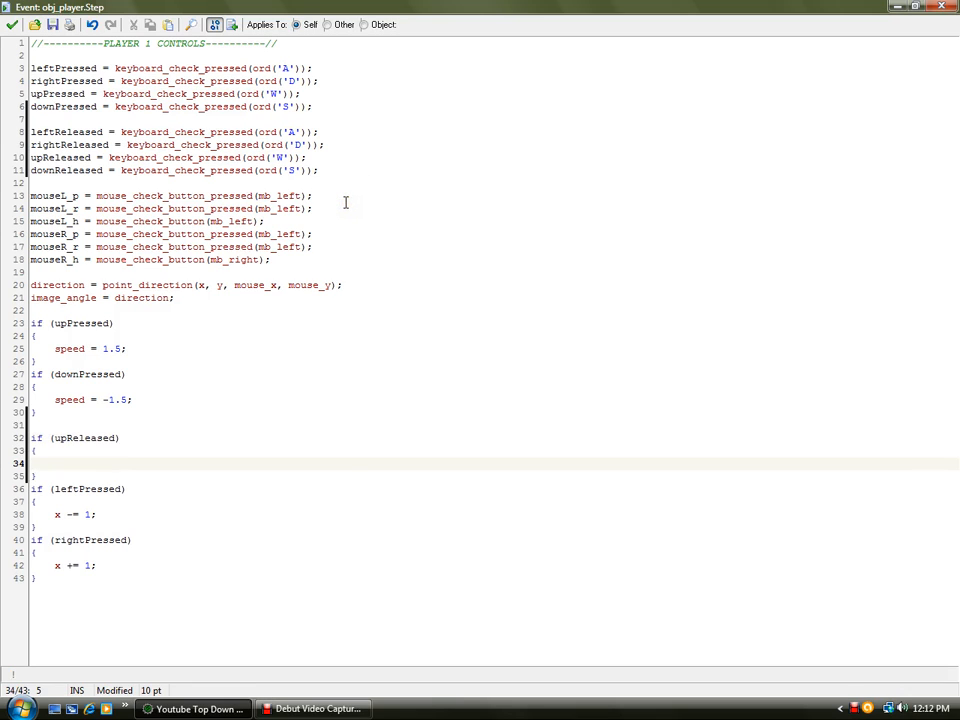
{"action": "type", "text": "speed"}
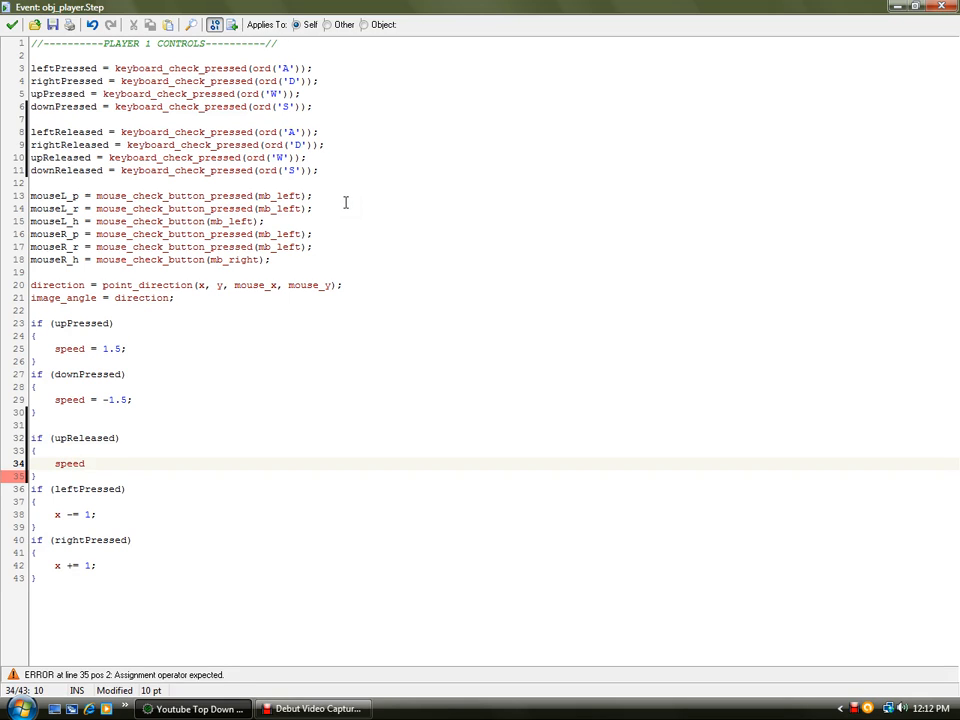
{"action": "type", "text": " = 0;"}
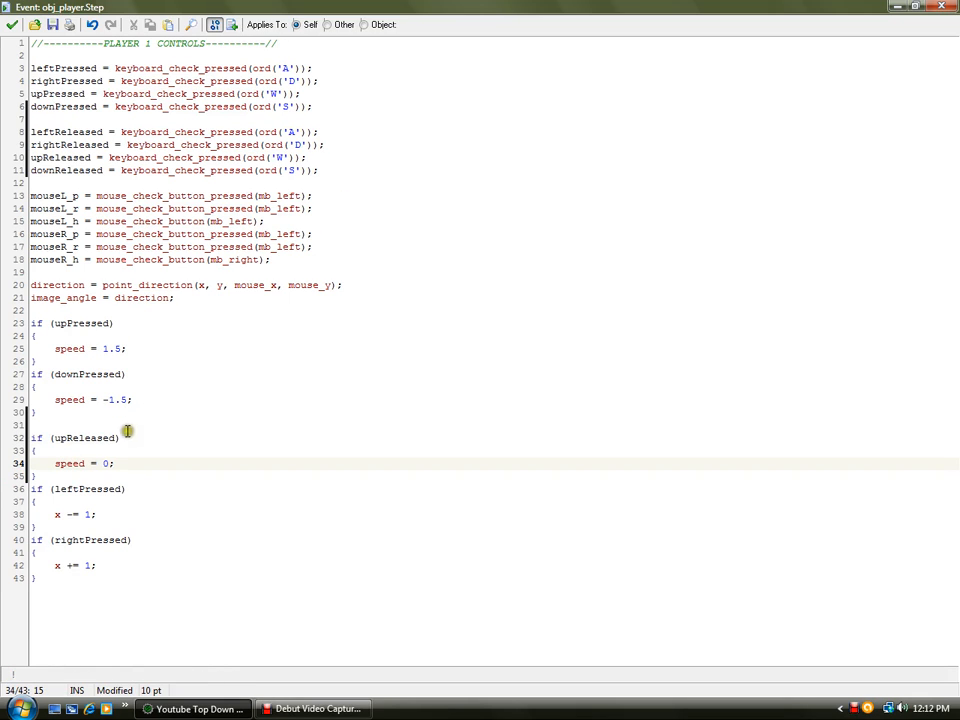
- Duplicate the upReleased block below it and change its condition to downReleased
{"action": "left_click_drag", "start_coordinate": [60, 476], "coordinate": [35, 440]}
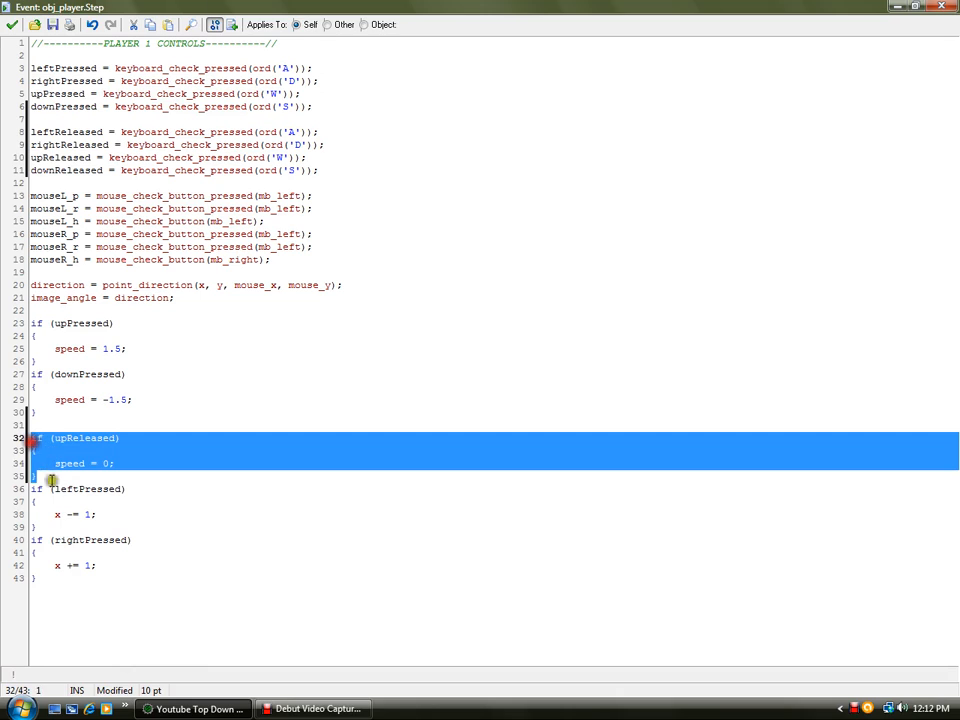
{"action": "left_click", "coordinate": [56, 476]}
{"action": "key", "text": "Return"}
{"action": "key", "text": "ctrl+v"}
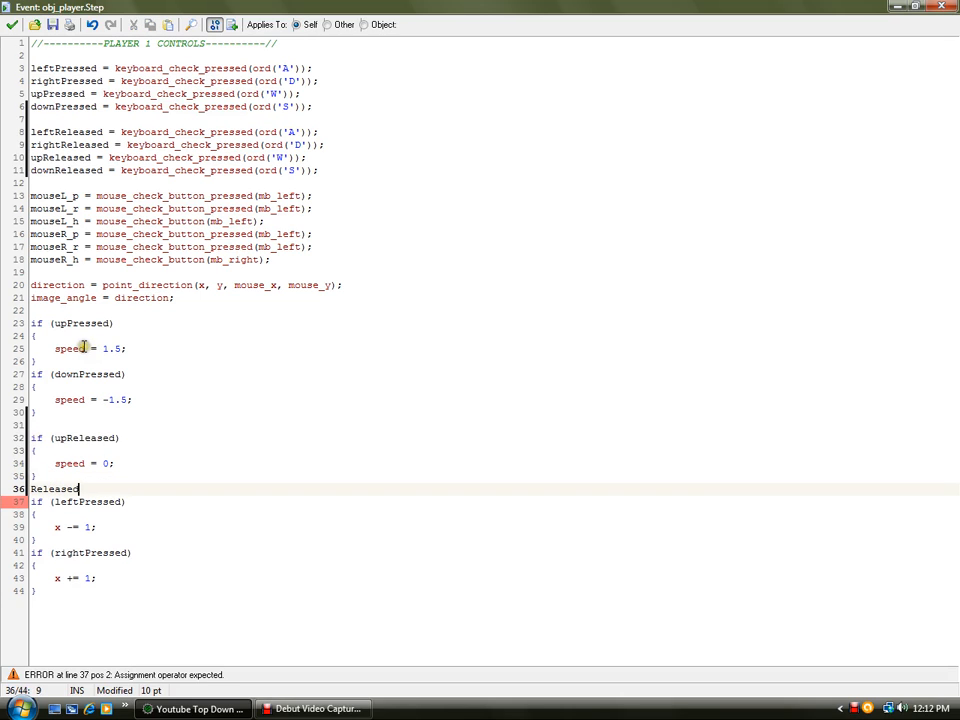
{"action": "key", "text": "ctrl+z"}
{"action": "key", "text": "shift+Up"}
{"action": "key", "text": "shift+Up"}
{"action": "key", "text": "shift+Up"}
{"action": "key", "text": "shift+Up"}
{"action": "key", "text": "ctrl+c"}
{"action": "left_click", "coordinate": [51, 488]}
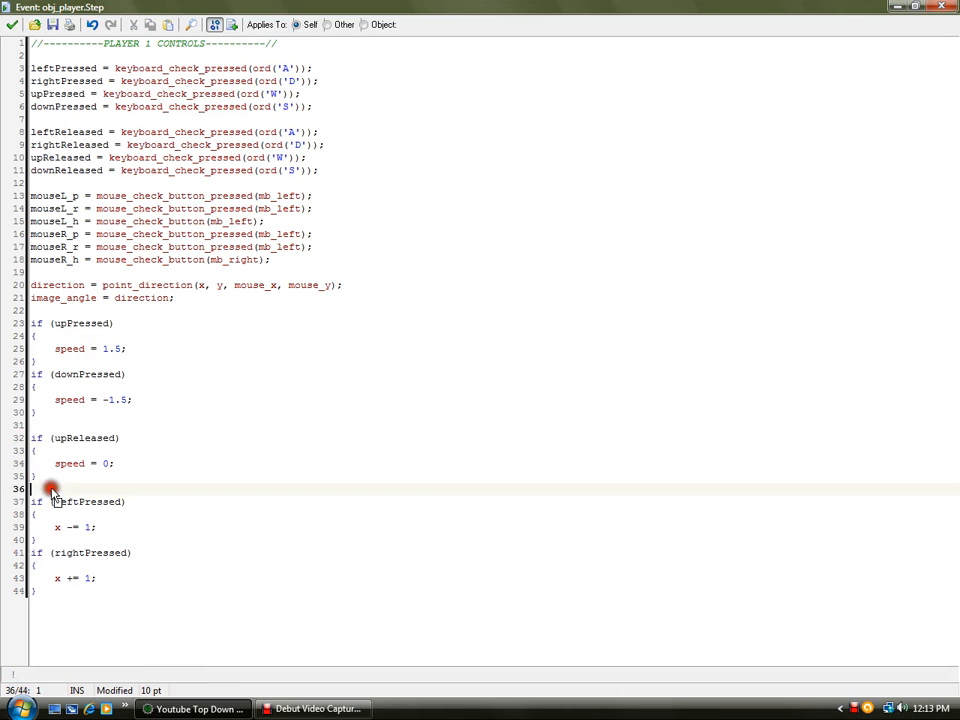
{"action": "key", "text": "ctrl+v"}
{"action": "left_click", "coordinate": [65, 487]}
{"action": "key", "text": "BackSpace"}
{"action": "key", "text": "BackSpace"}
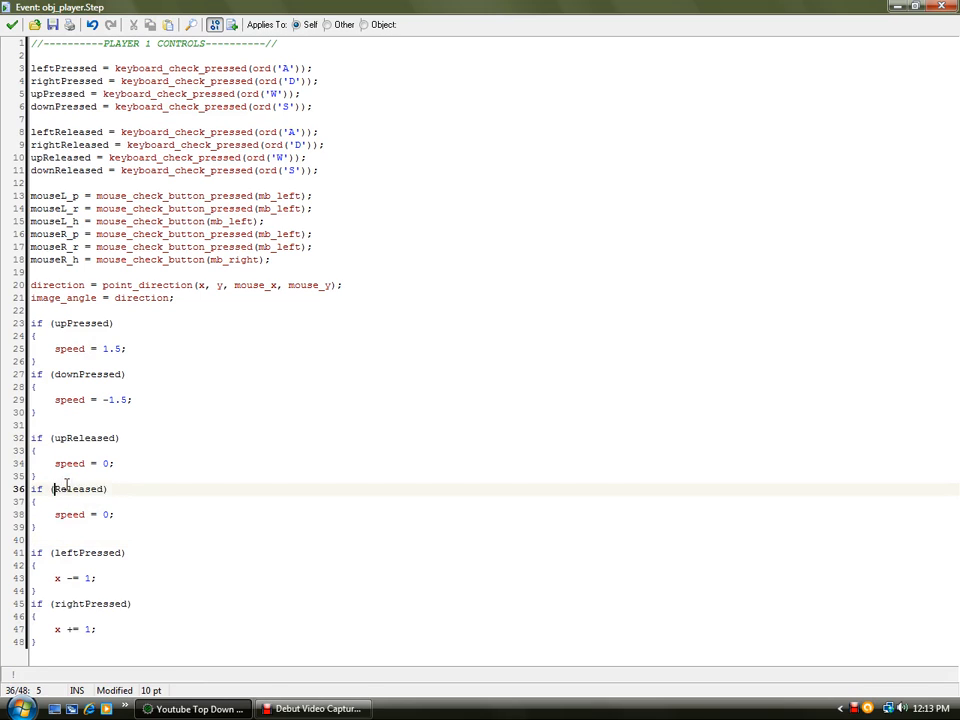
{"action": "left_click_drag", "start_coordinate": [73, 531], "coordinate": [25, 492]}
{"action": "left_click", "coordinate": [60, 540]}
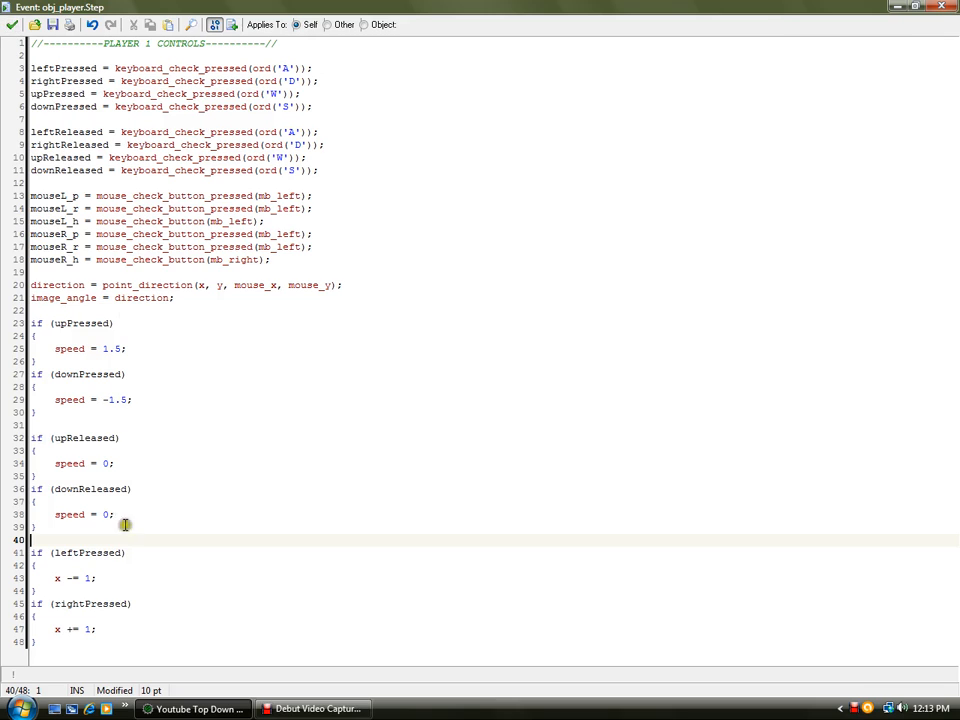
- Paste two copies of the upReleased block and change the first to if (leftReleased) with x += 0;
{"action": "key", "text": "ctrl+v"}
{"action": "key", "text": "ctrl+v"}
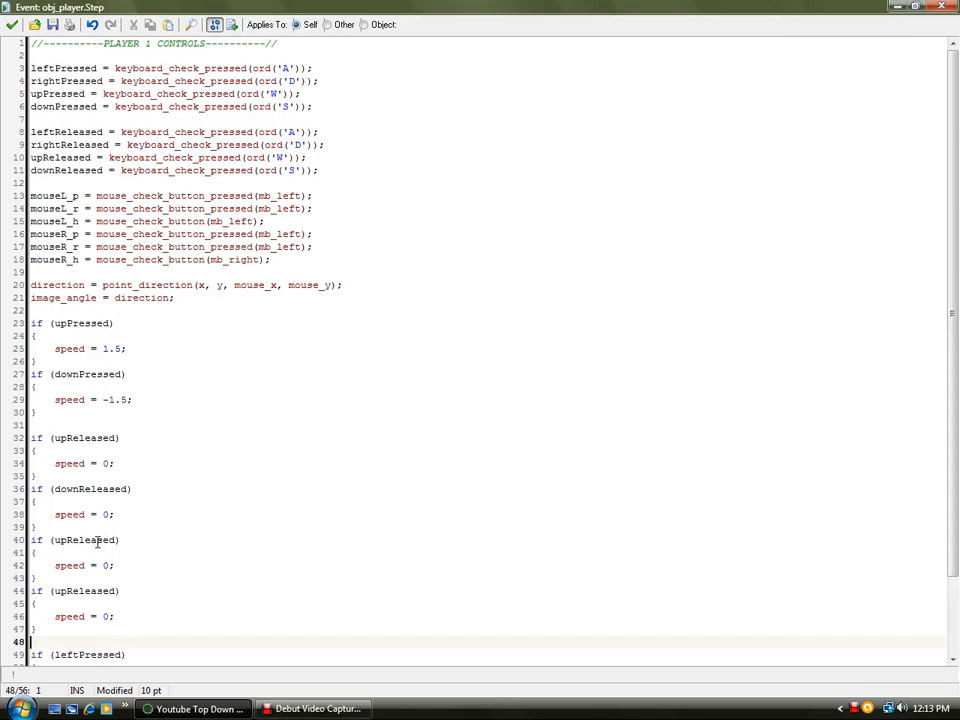
{"action": "left_click", "coordinate": [66, 541]}
{"action": "key", "text": "BackSpace"}
{"action": "key", "text": "BackSpace"}
{"action": "type", "text": "left"}
{"action": "left_click_drag", "start_coordinate": [55, 565], "coordinate": [96, 568]}
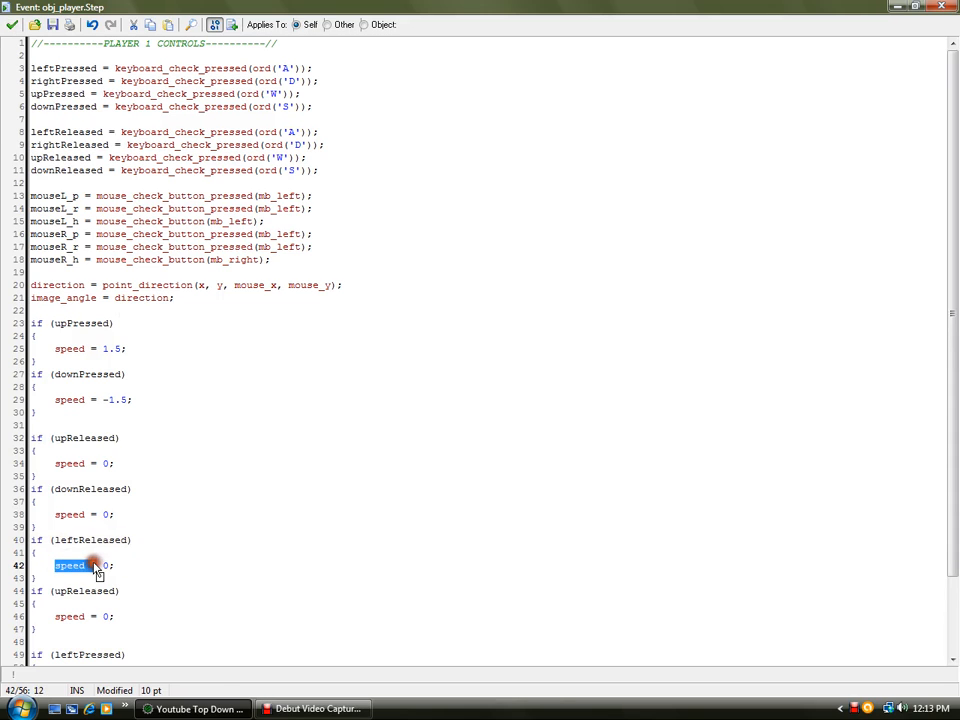
{"action": "type", "text": "x"}
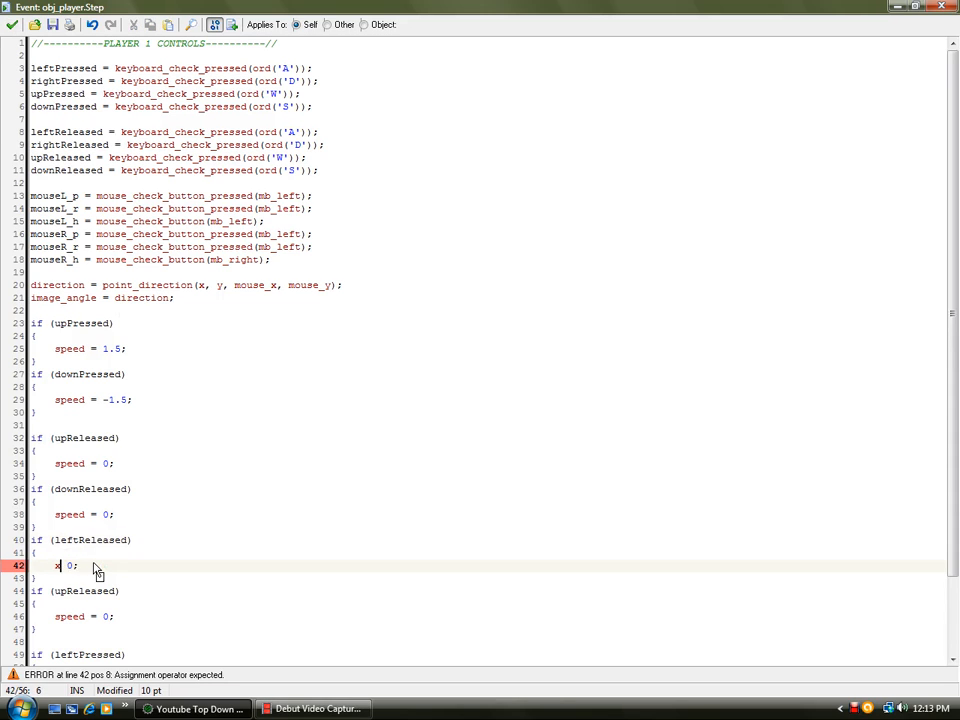
{"action": "type", "text": " +="}
- Change the leftReleased block's statement to x -= 0;
{"action": "scroll", "coordinate": [150, 530], "scroll_direction": "down", "scroll_amount": 3}
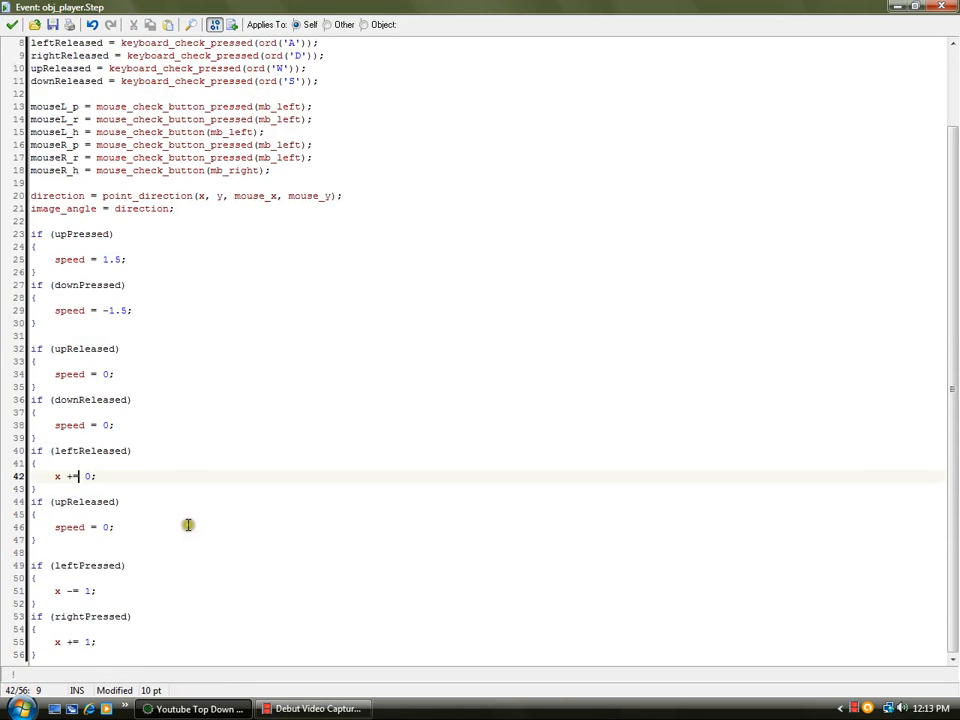
{"action": "left_click_drag", "start_coordinate": [96, 476], "coordinate": [56, 477]}
{"action": "left_click", "coordinate": [72, 477]}
{"action": "key", "text": "BackSpace"}
{"action": "type", "text": "-"}
- Change the second pasted block's condition to rightReleased and its statement to x = 0;
{"action": "left_click", "coordinate": [65, 501]}
{"action": "key", "text": "BackSpace"}
{"action": "key", "text": "BackSpace"}
{"action": "type", "text": "right"}
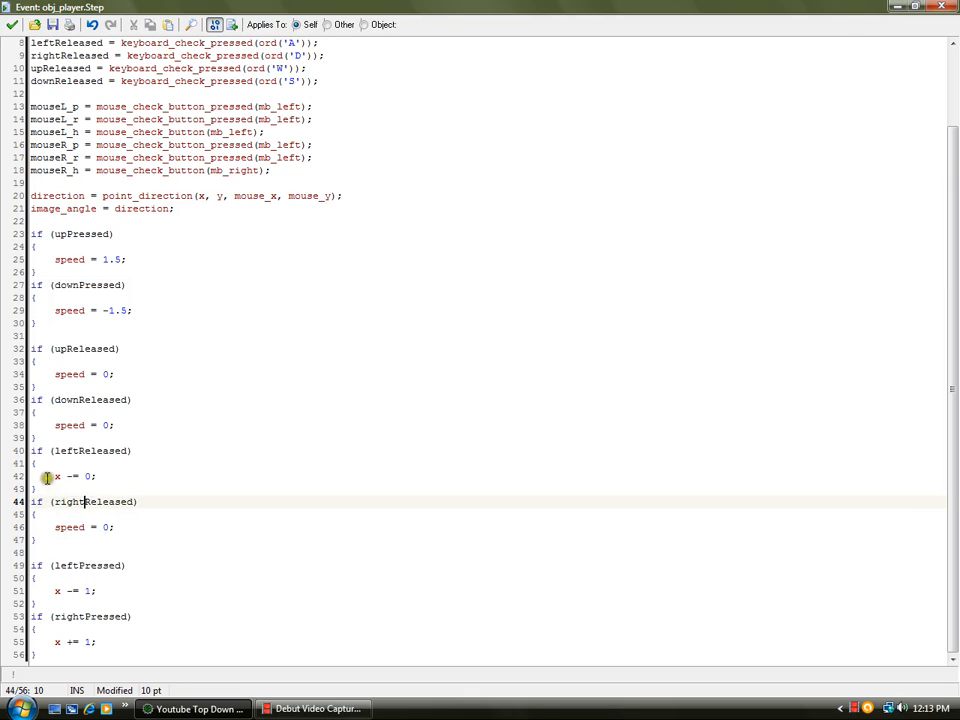
{"action": "mouse_move", "coordinate": [47, 476]}
{"action": "left_mouse_down"}
{"action": "mouse_move", "coordinate": [94, 476]}
{"action": "mouse_move", "coordinate": [50, 477]}
{"action": "left_mouse_up"}
{"action": "left_click_drag", "start_coordinate": [118, 527], "coordinate": [55, 528]}
{"action": "key", "text": "ctrl+v"}
{"action": "left_click", "coordinate": [56, 527]}
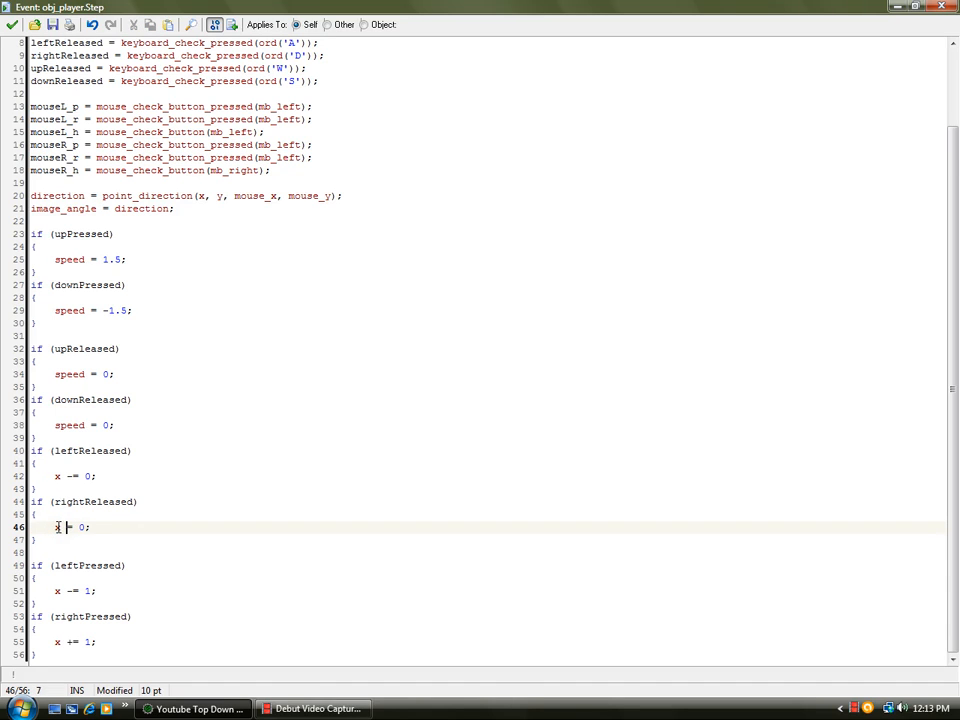
- Apply the code changes, close the code editor and save the project
{"action": "left_click", "coordinate": [12, 22]}
{"action": "left_click", "coordinate": [46, 40]}
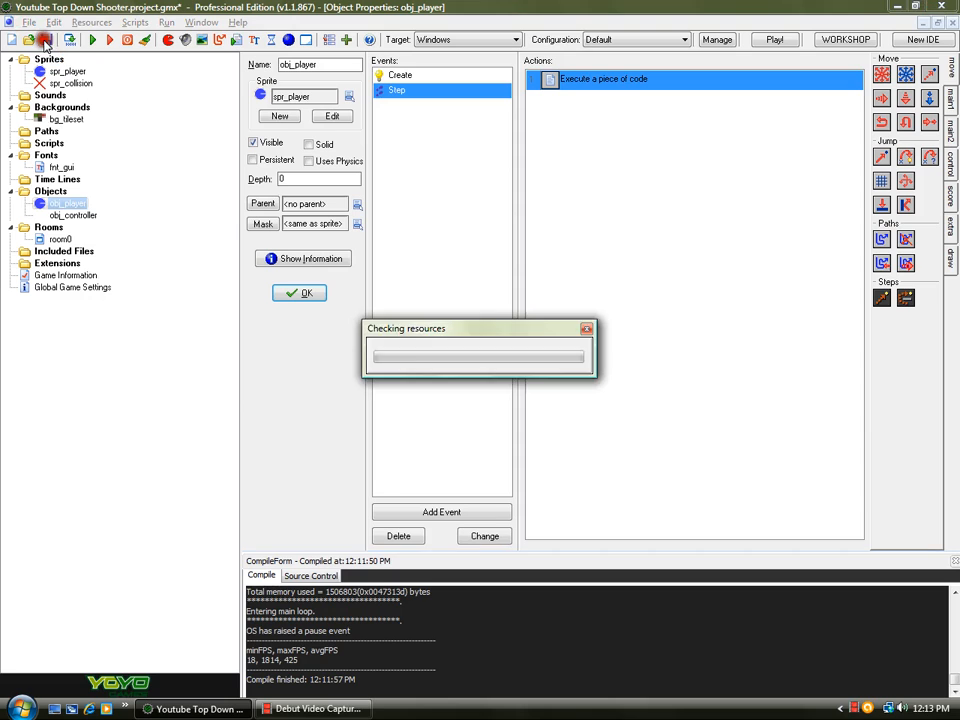
- Run the game, test moving the player with the D key, and close the game window
{"action": "left_click", "coordinate": [91, 42]}
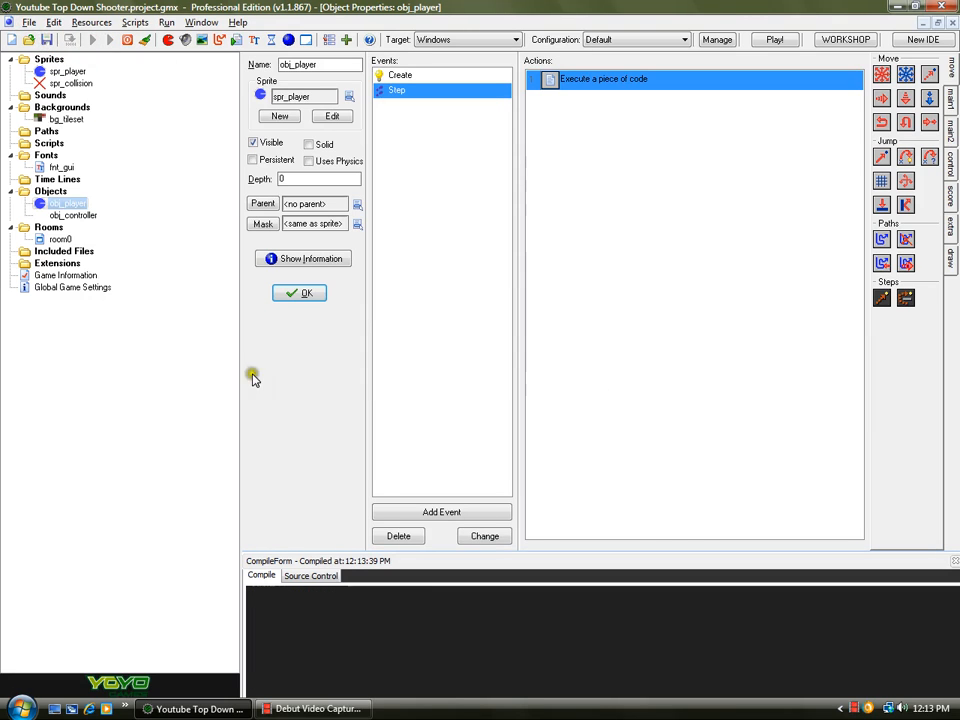
{"action": "left_click", "coordinate": [315, 714]}
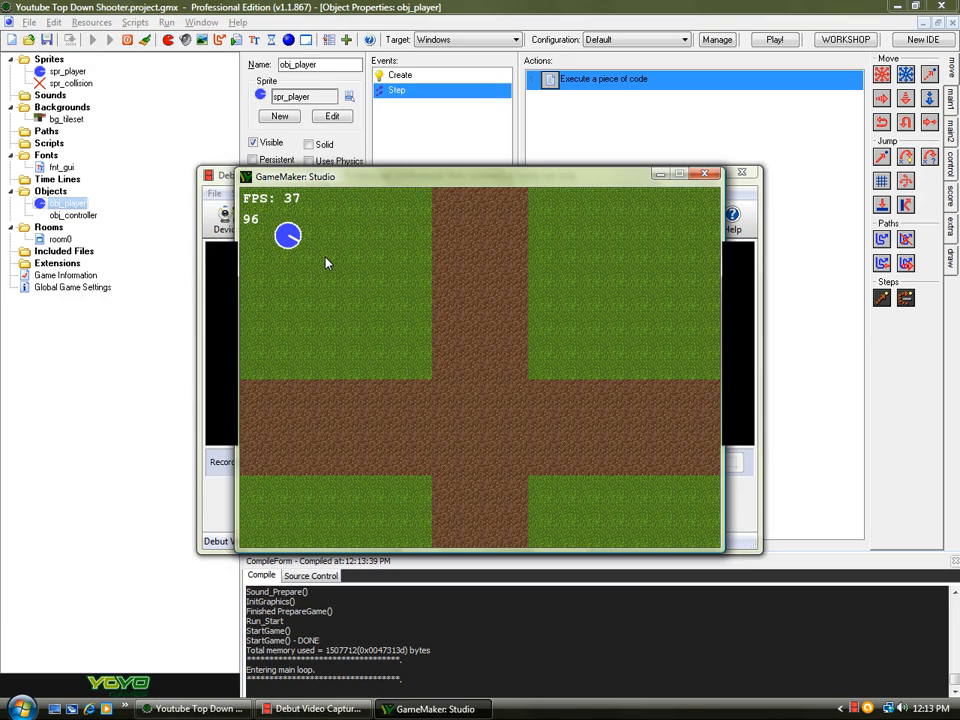
{"action": "key", "text": "d"}
{"action": "key", "text": "d"}
{"action": "key", "text": "d"}
{"action": "key", "text": "d"}
{"action": "key", "text": "d"}
{"action": "left_click", "coordinate": [704, 176]}
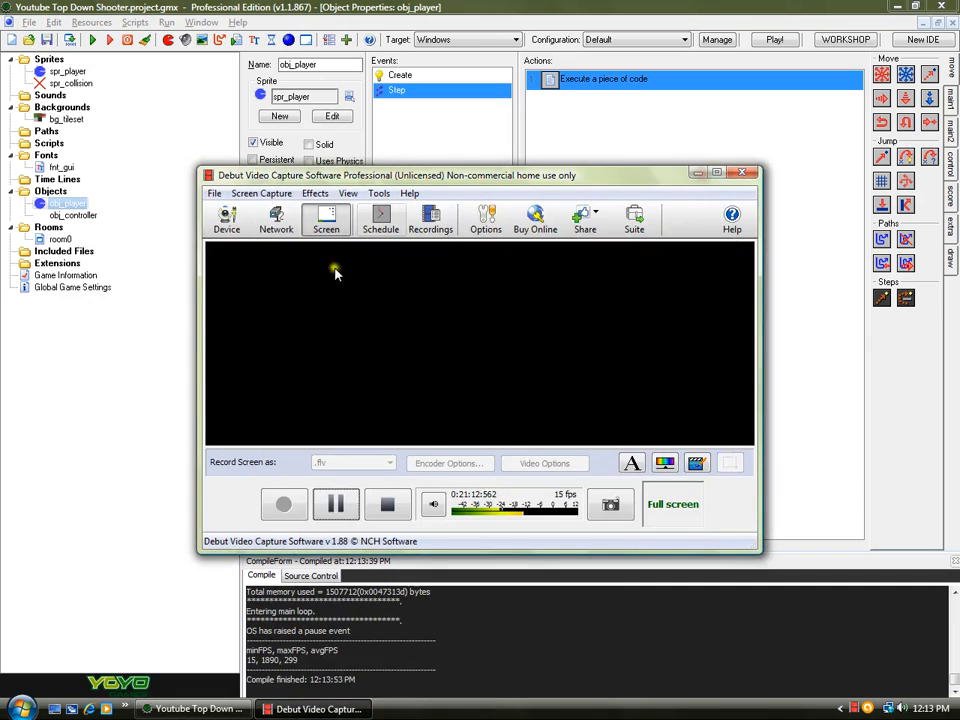